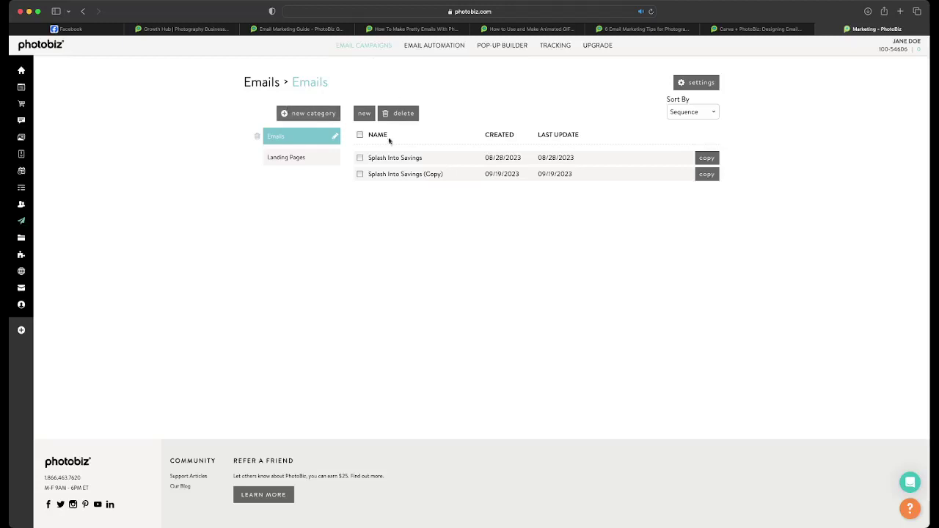
- Start a new email and scroll the template gallery to the Sessions templates
drag(403, 164, 383, 121)
click(362, 114)
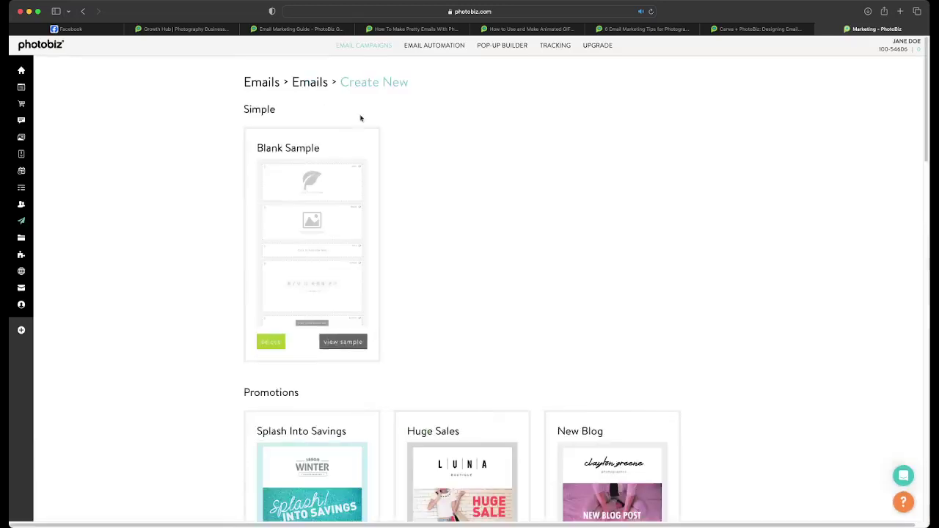
scroll(418, 255, down, 5)
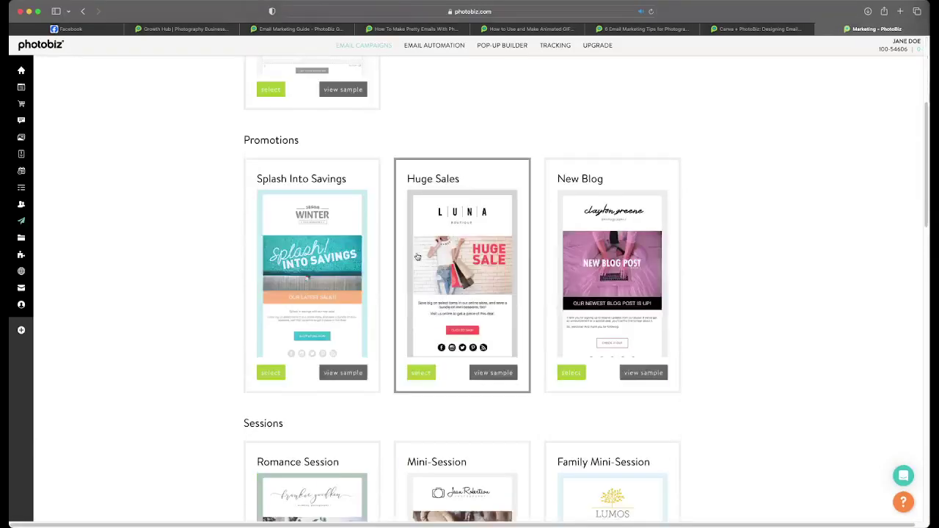
scroll(416, 256, down, 2)
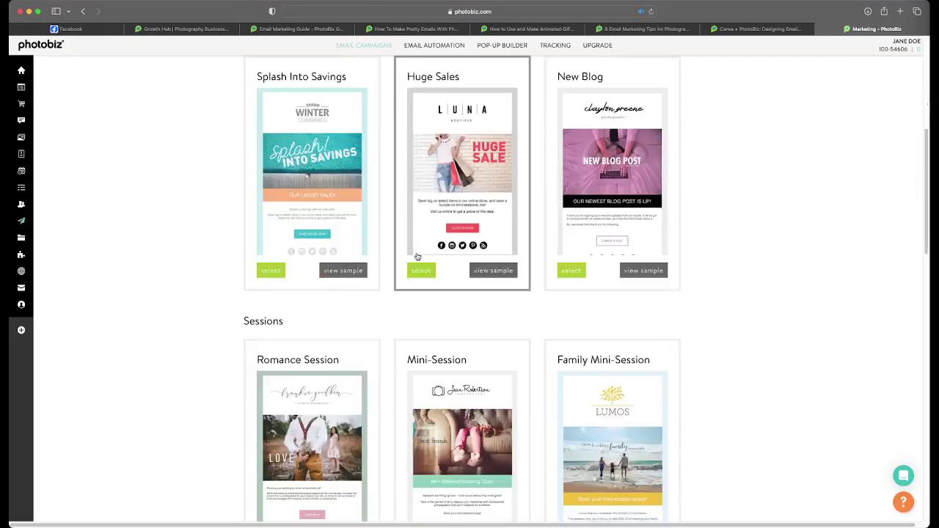
scroll(417, 256, up, 1)
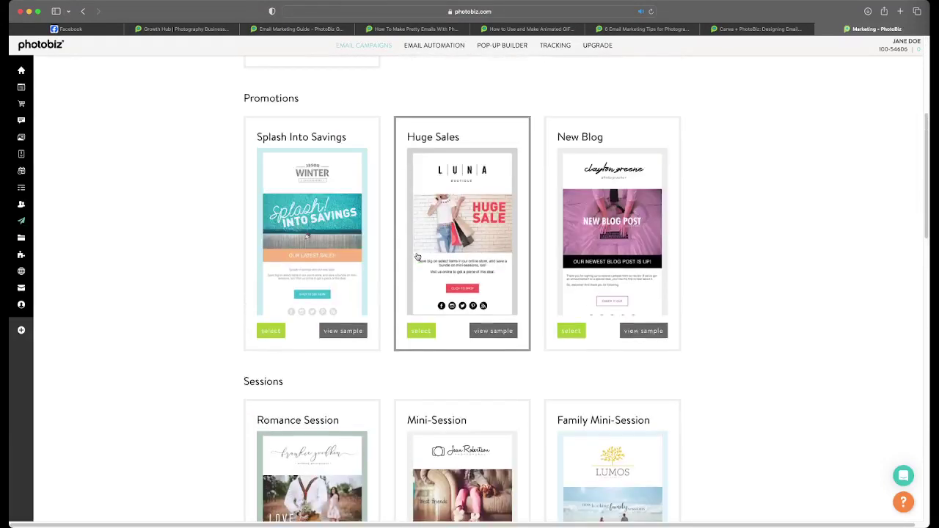
scroll(417, 256, down, 5)
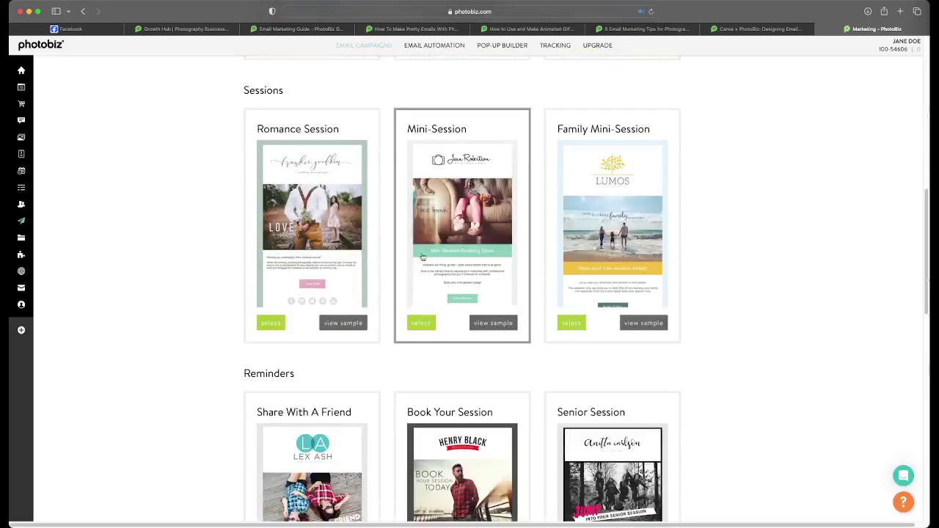
- Preview the Mini-Session template's sample email, then close the preview
click(501, 331)
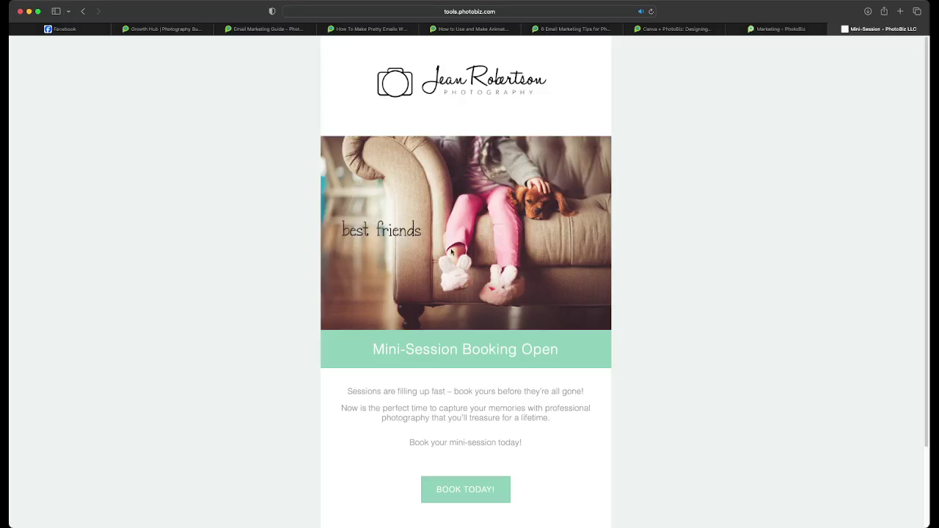
scroll(452, 252, down, 2)
scroll(394, 245, up, 2)
click(833, 30)
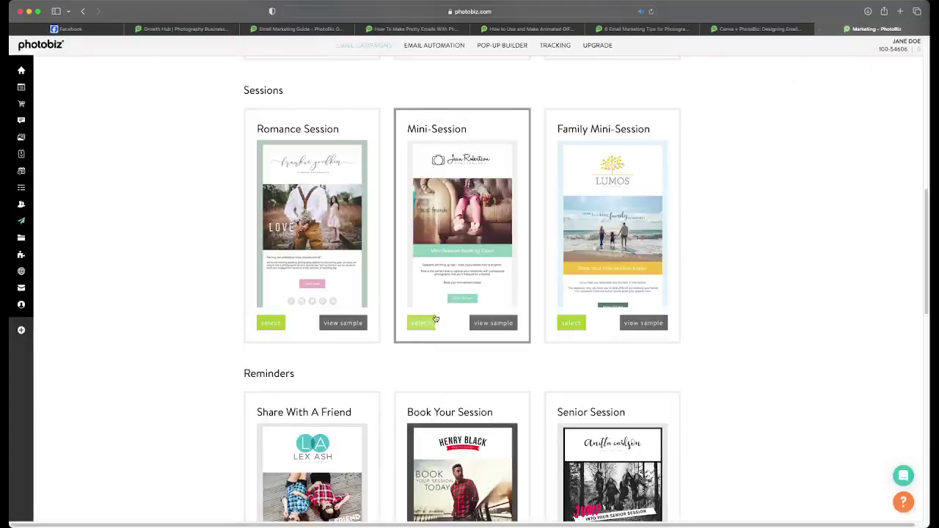
- Create an email from the Mini-Session template and delete its logo block
click(424, 323)
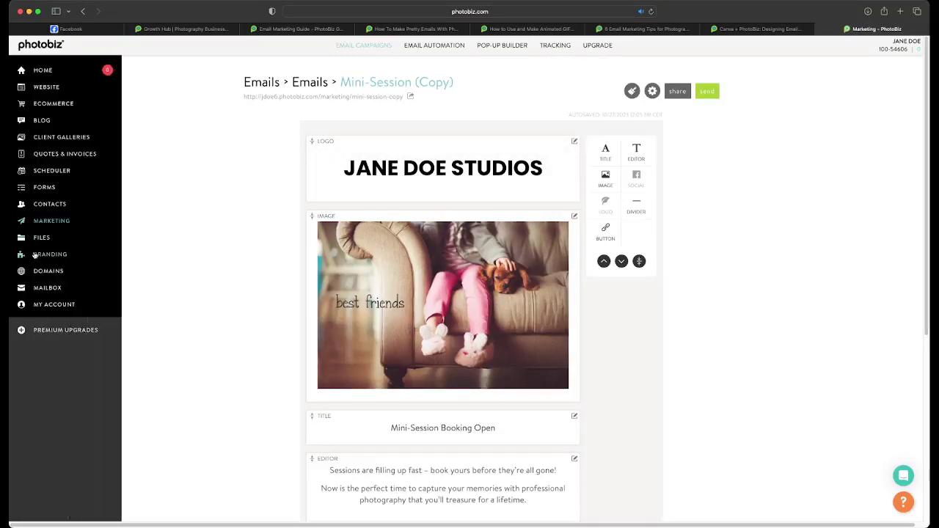
click(33, 254)
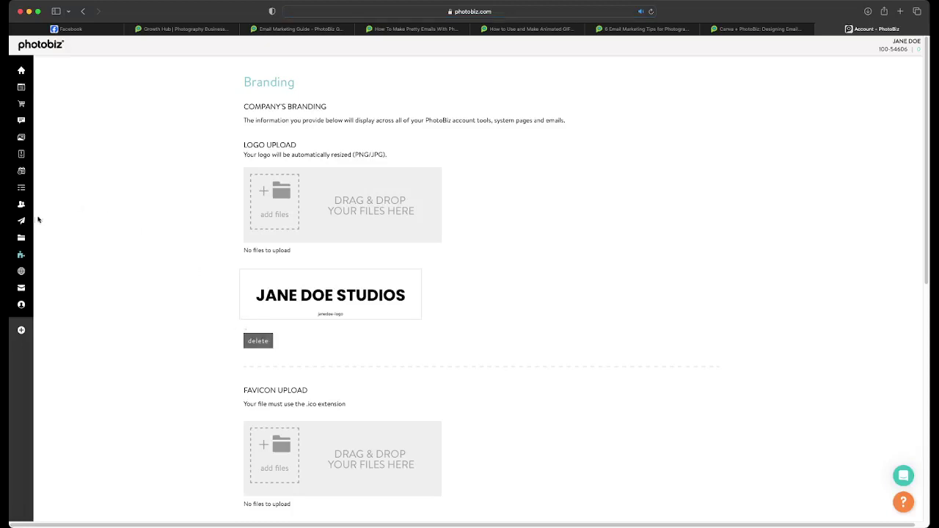
click(32, 219)
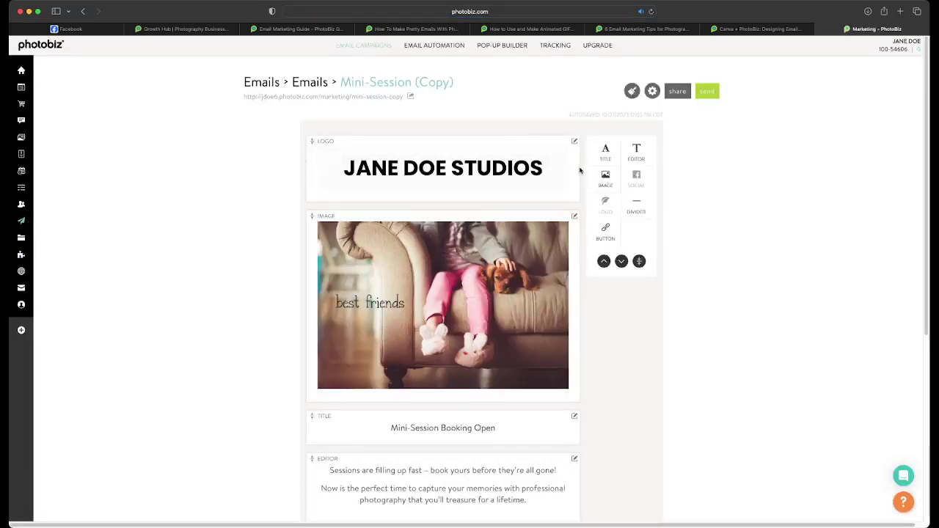
click(574, 141)
click(552, 189)
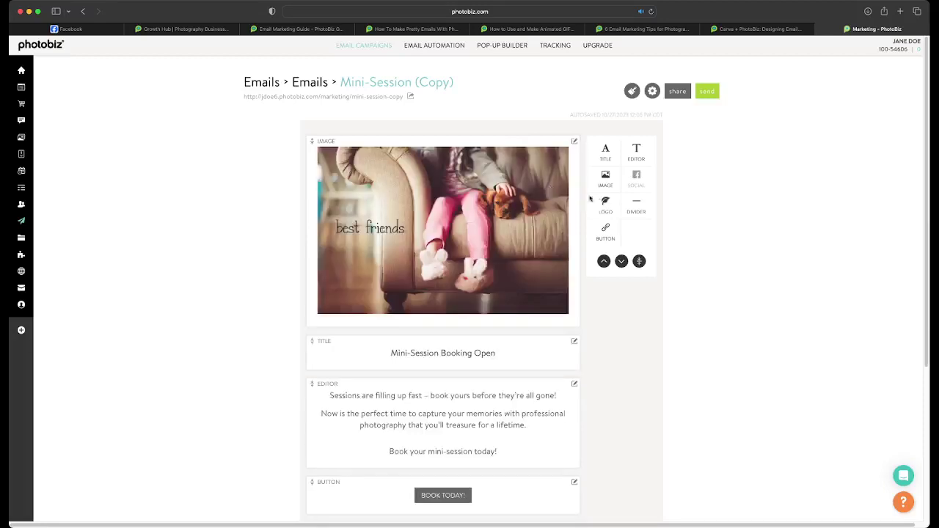
- Add a new Logo block above the image, keep it on Auto, and save
drag(601, 201, 514, 125)
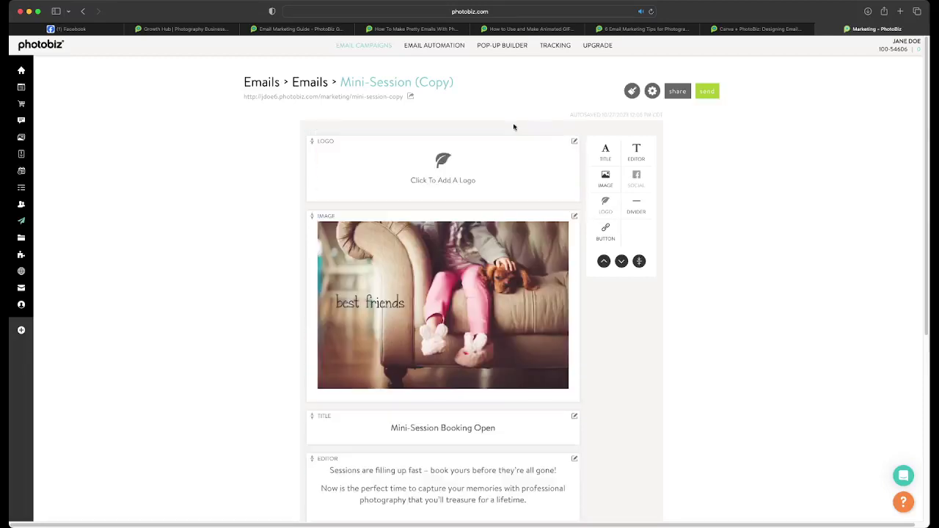
click(420, 165)
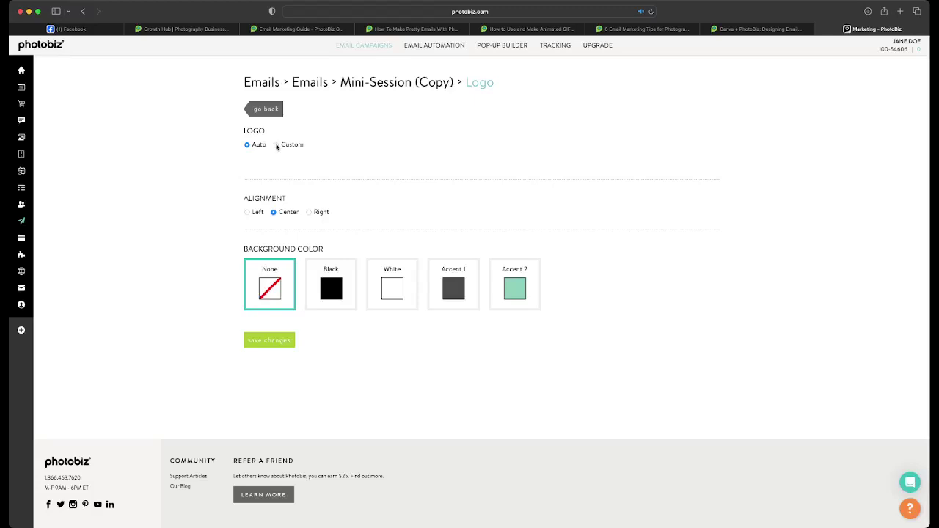
click(277, 146)
click(248, 146)
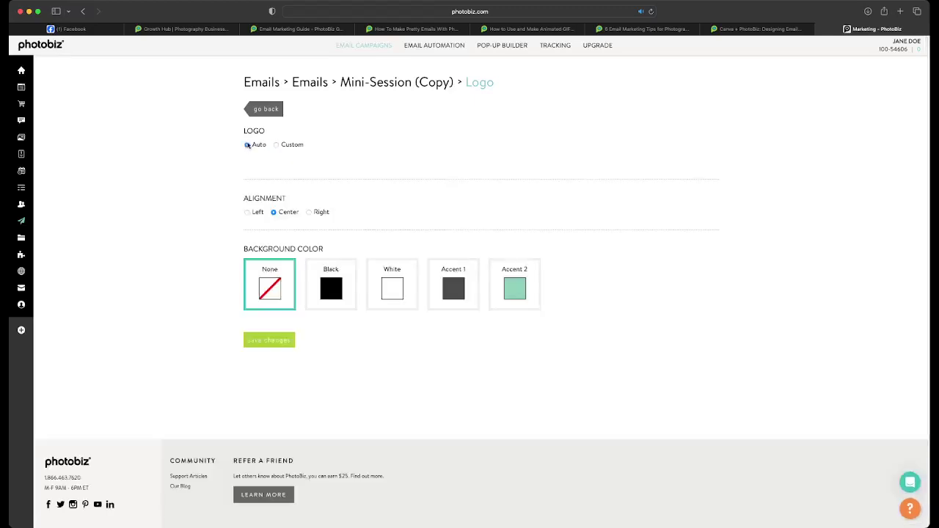
click(255, 346)
click(265, 110)
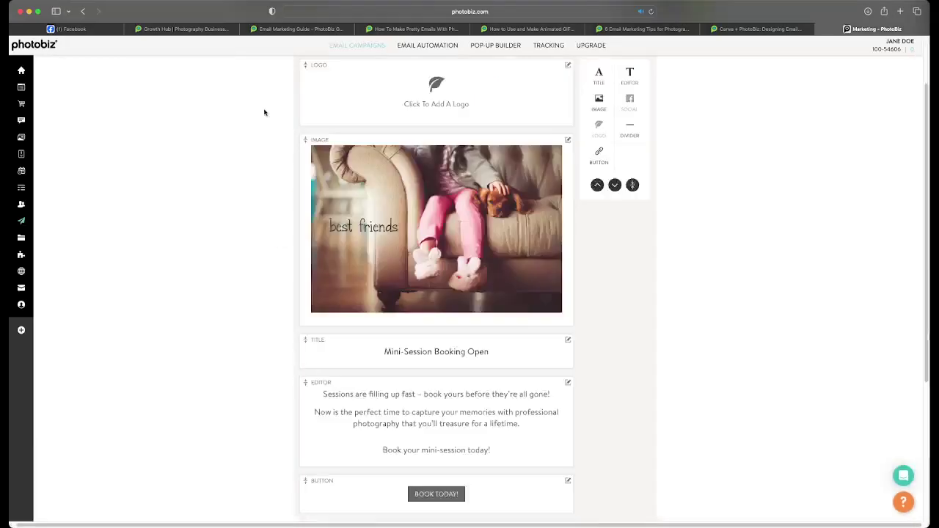
- Recheck the new logo block's settings, then return to the Emails list
scroll(363, 265, up, 2)
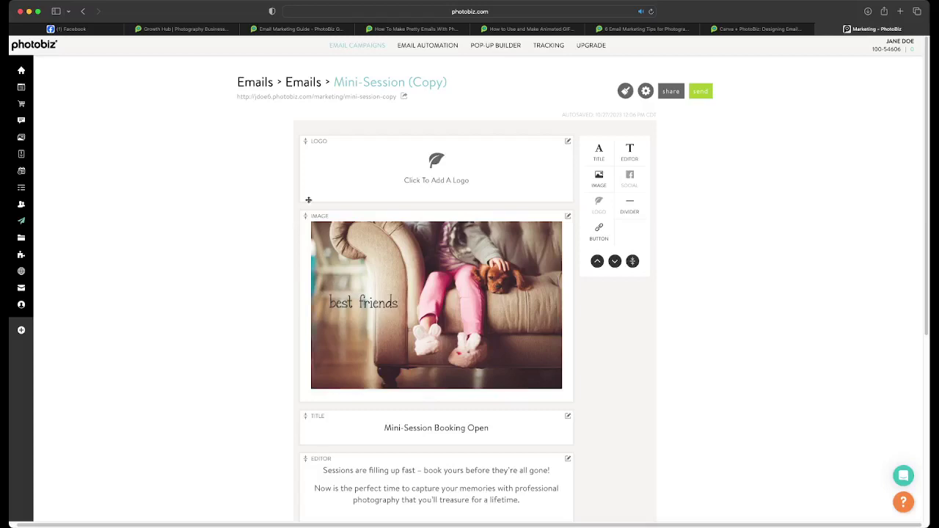
click(421, 185)
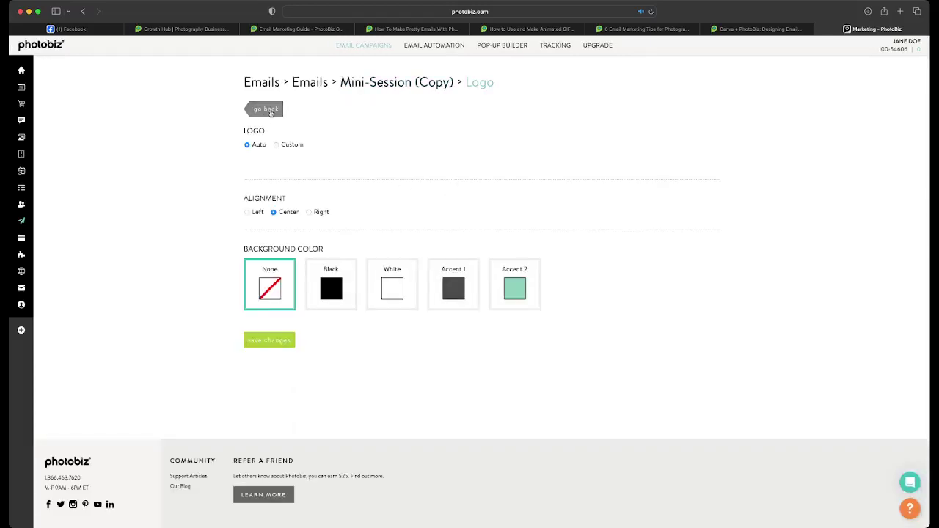
click(265, 109)
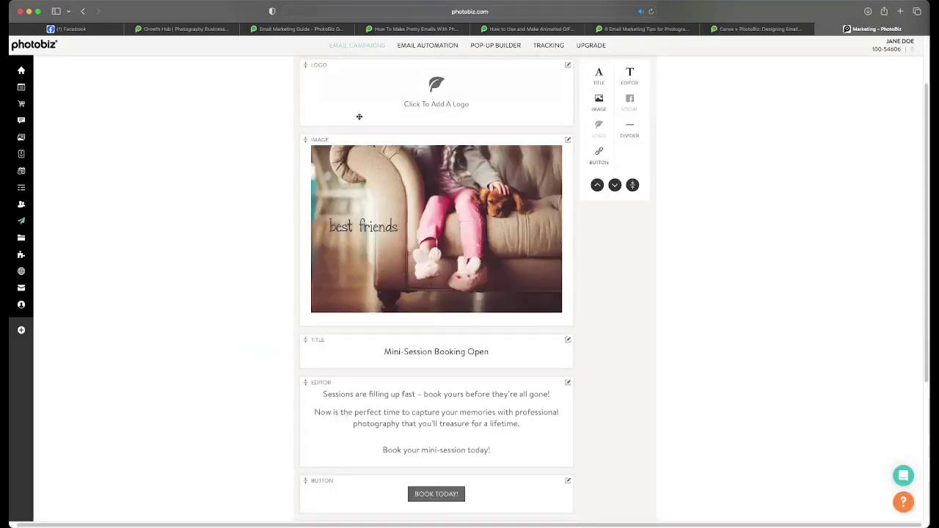
scroll(358, 117, up, 2)
click(346, 44)
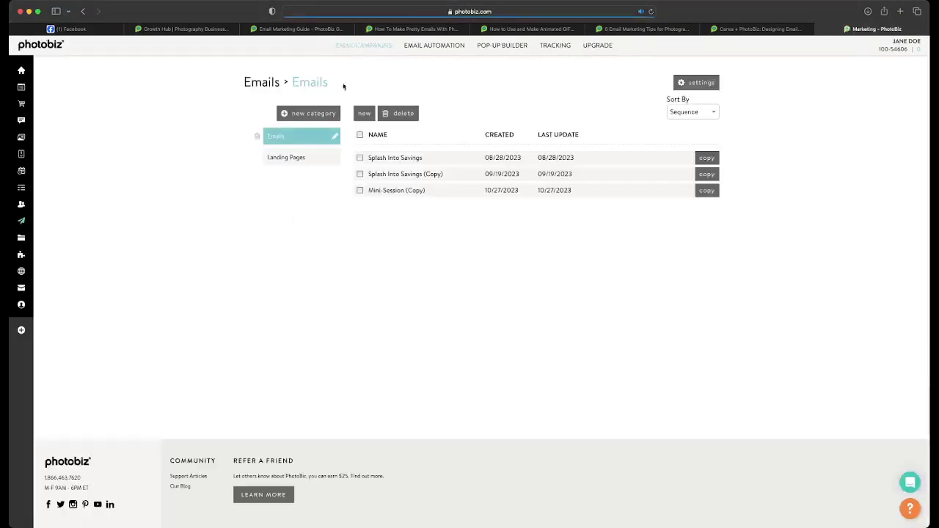
- Create a second Mini-Session (Copy) email, delete its logo block, and return to the list
click(362, 113)
scroll(355, 298, down, 3)
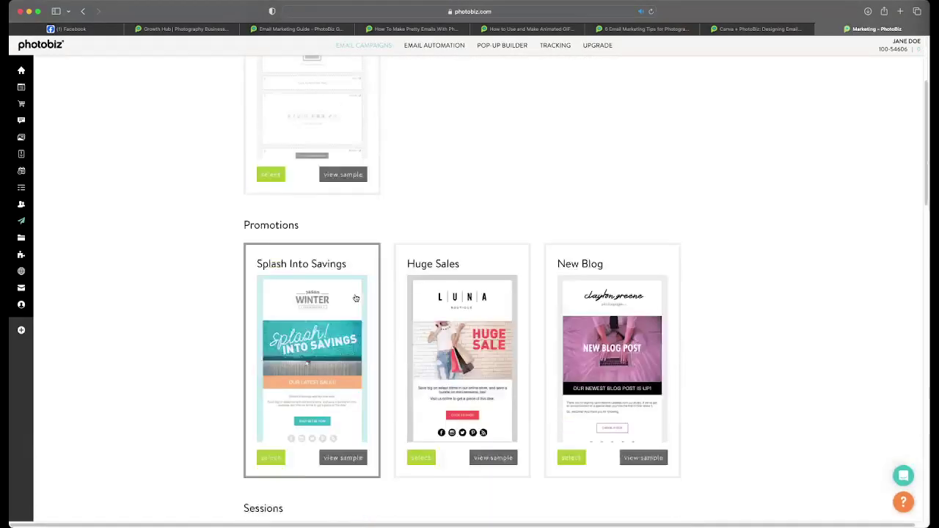
scroll(356, 298, down, 5)
click(422, 380)
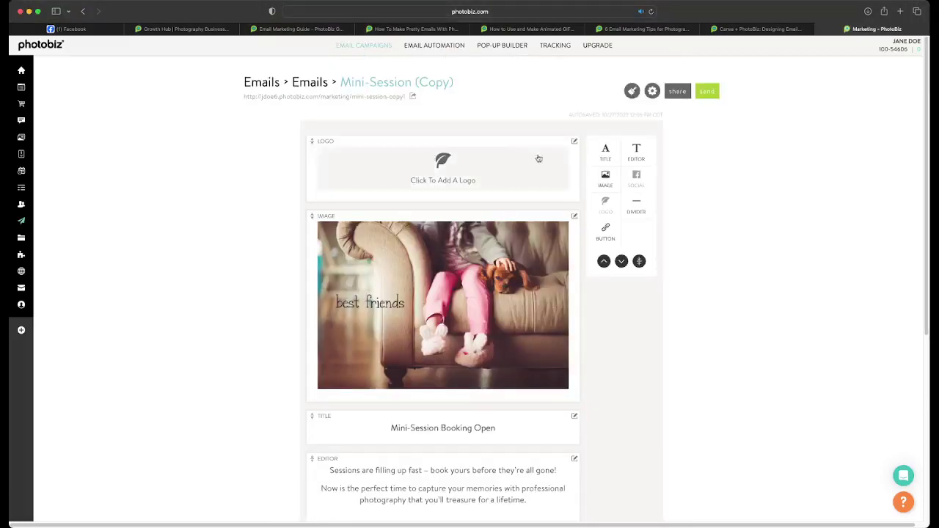
click(574, 143)
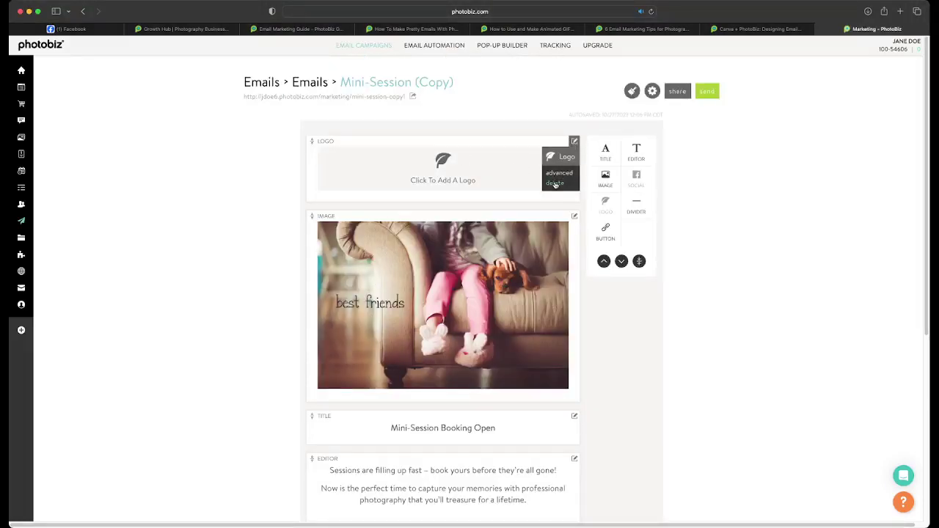
click(553, 185)
click(381, 45)
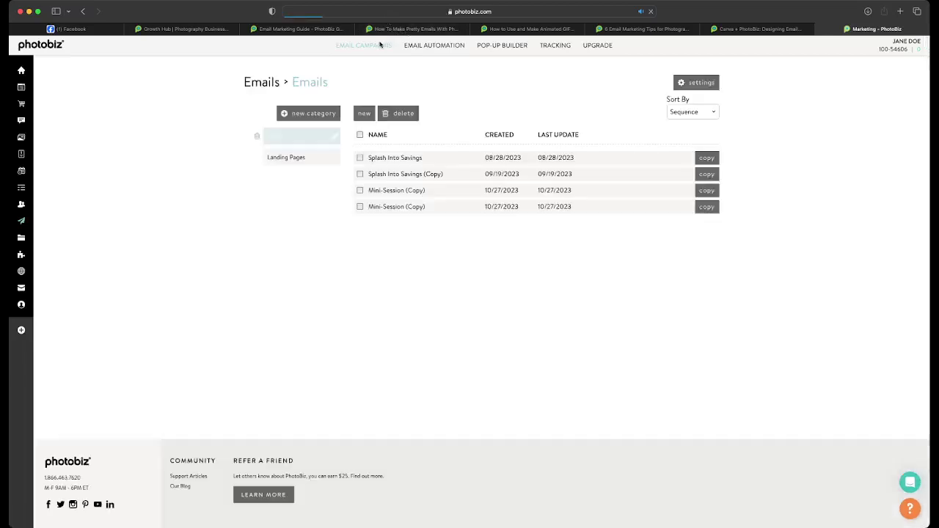
- Create a new email from the Splash Into Savings template
click(365, 113)
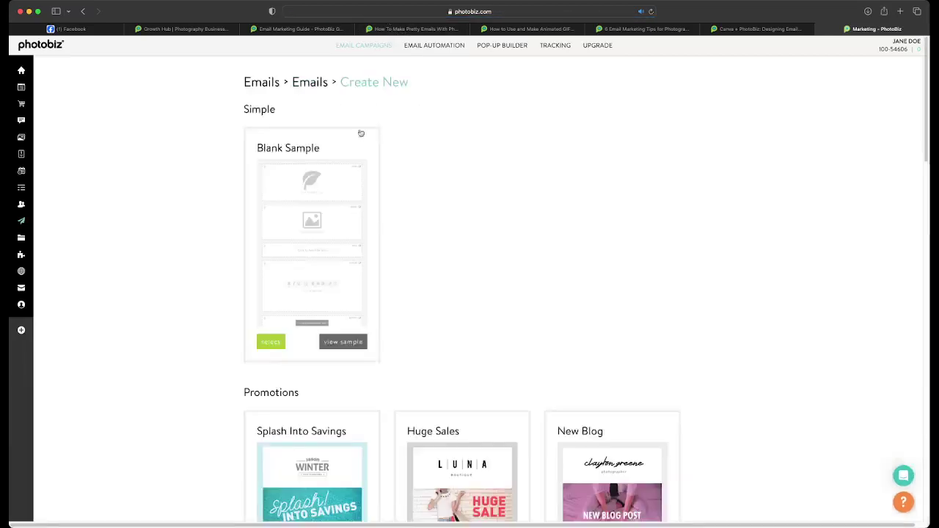
scroll(359, 243, down, 4)
scroll(358, 243, down, 2)
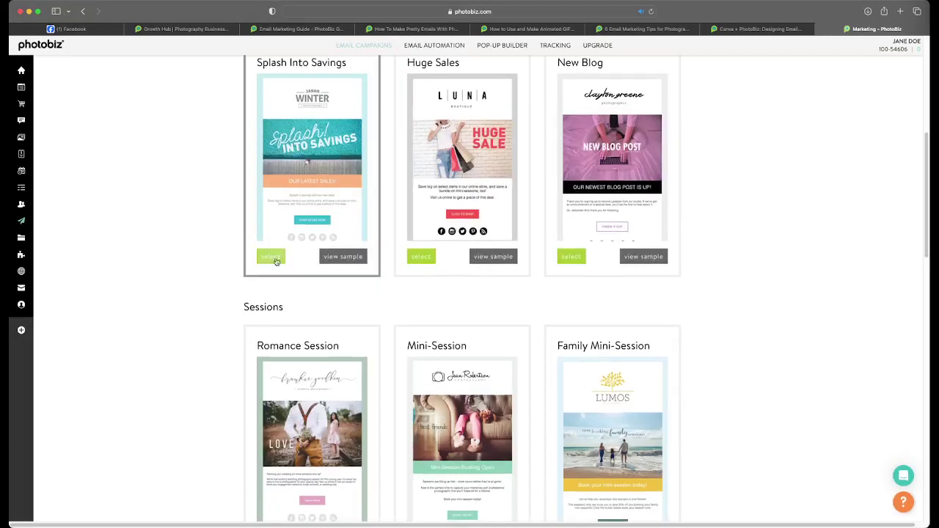
click(270, 257)
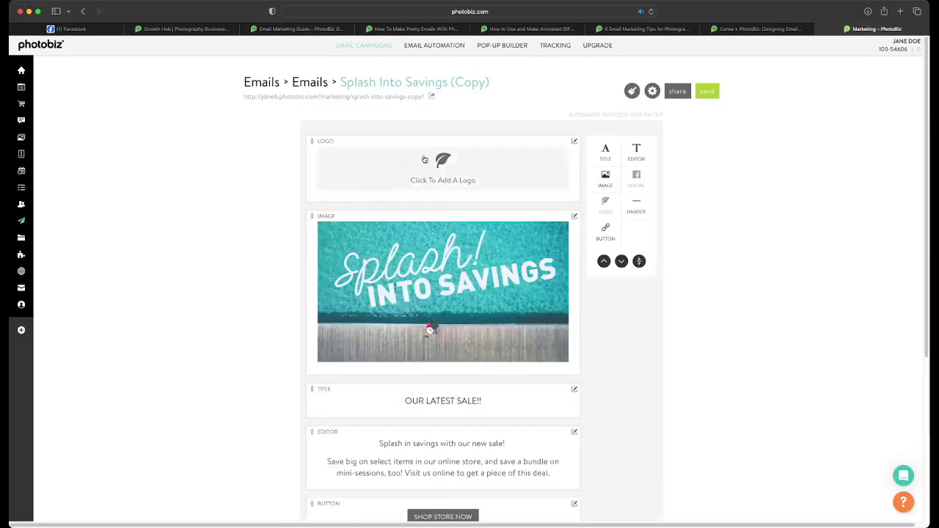
- Check the logo block settings, then reopen the Splash Into Savings (Copy) email
click(424, 159)
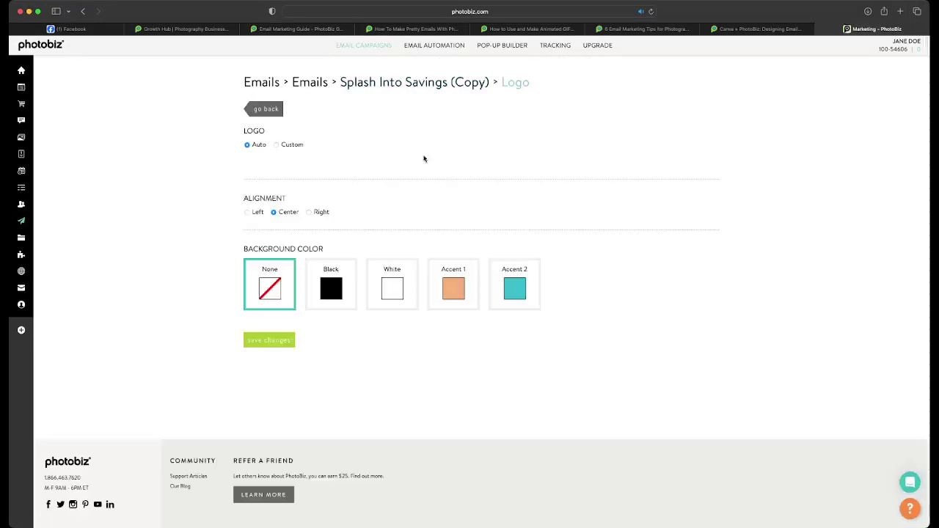
click(24, 223)
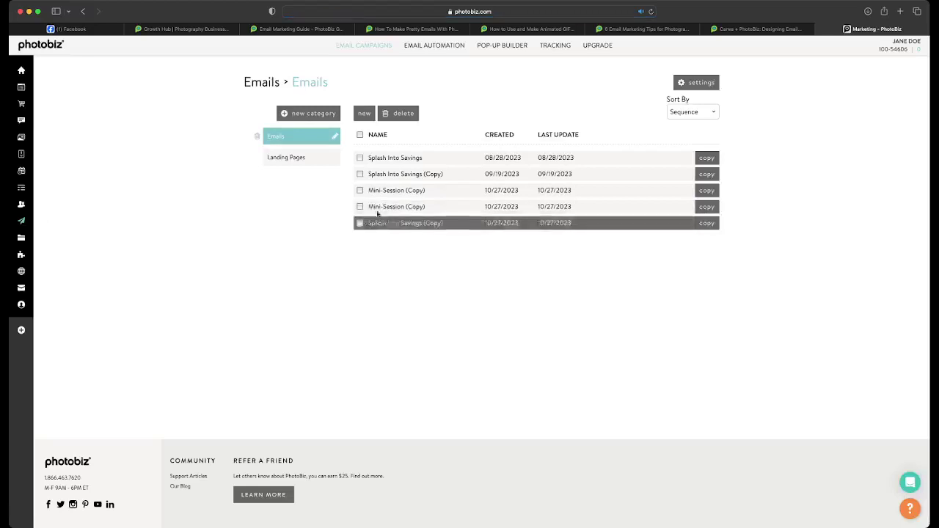
mouse_move(34, 239)
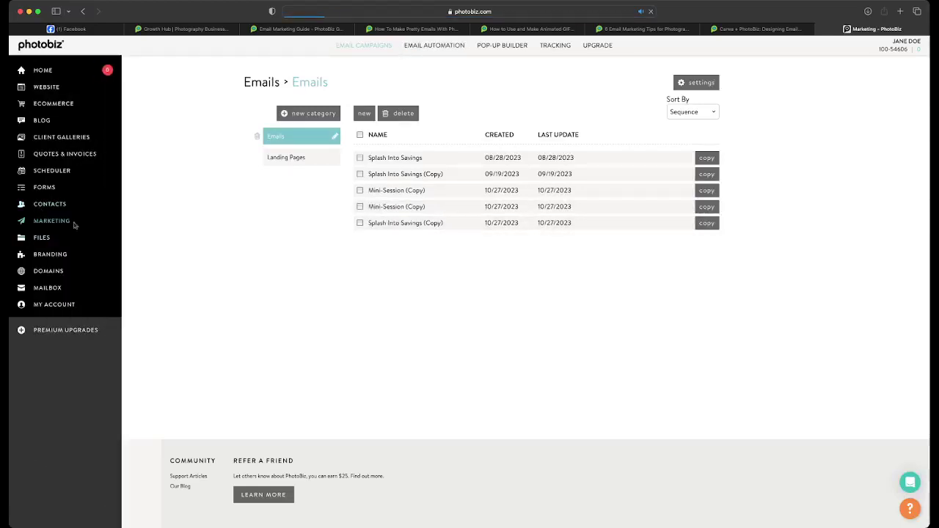
click(409, 224)
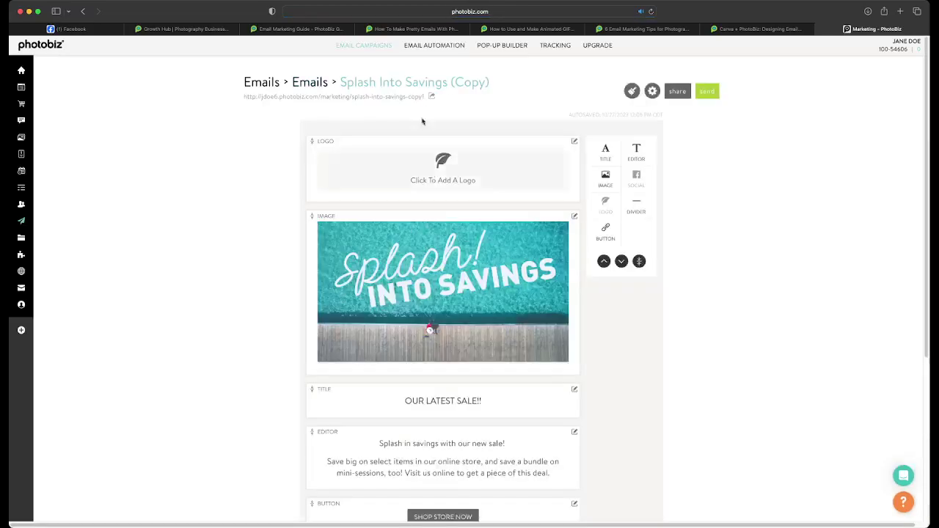
- Preview the email, then switch its logo setting to Custom
click(384, 98)
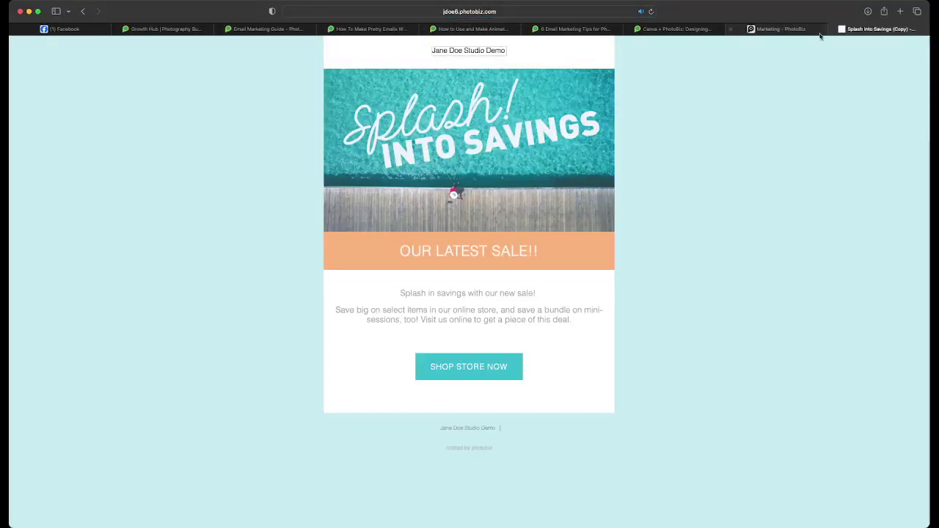
click(842, 28)
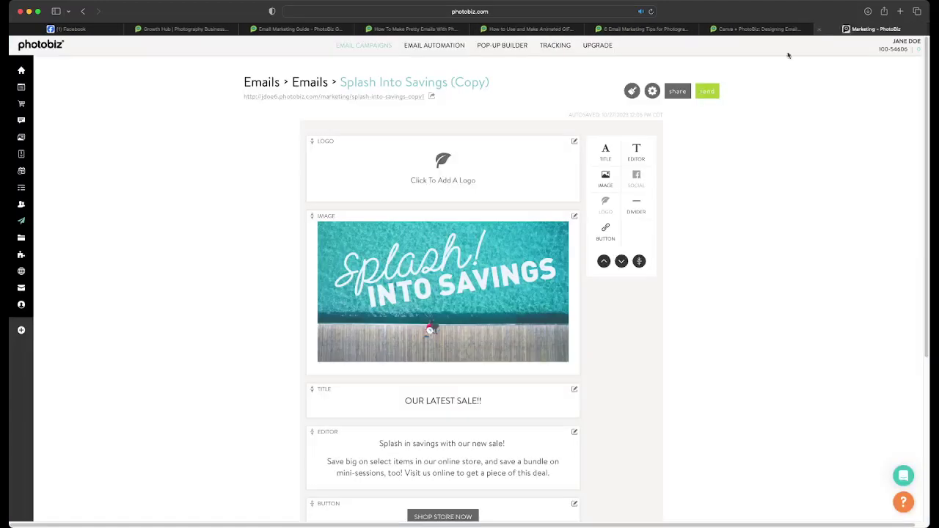
click(440, 170)
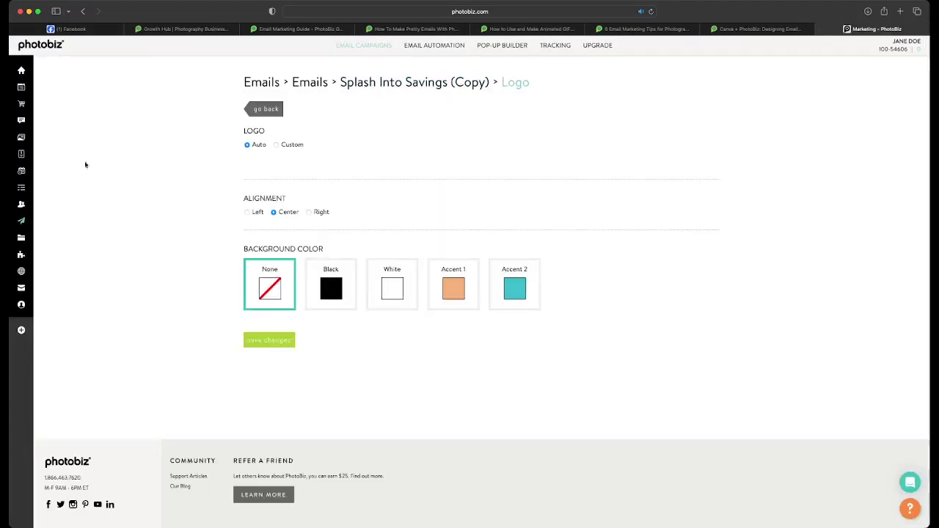
click(277, 146)
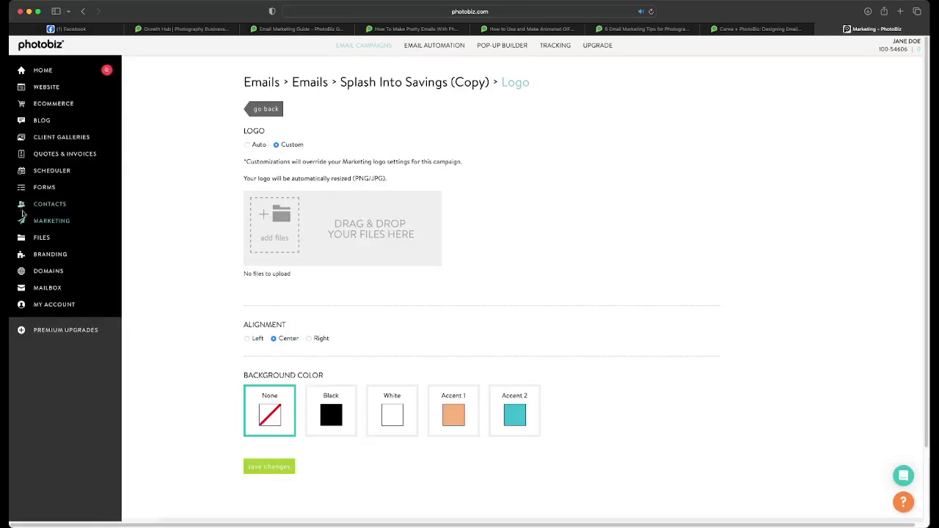
- Inspect the account's branding logo full size, then open the Welcome Promo website page
click(40, 258)
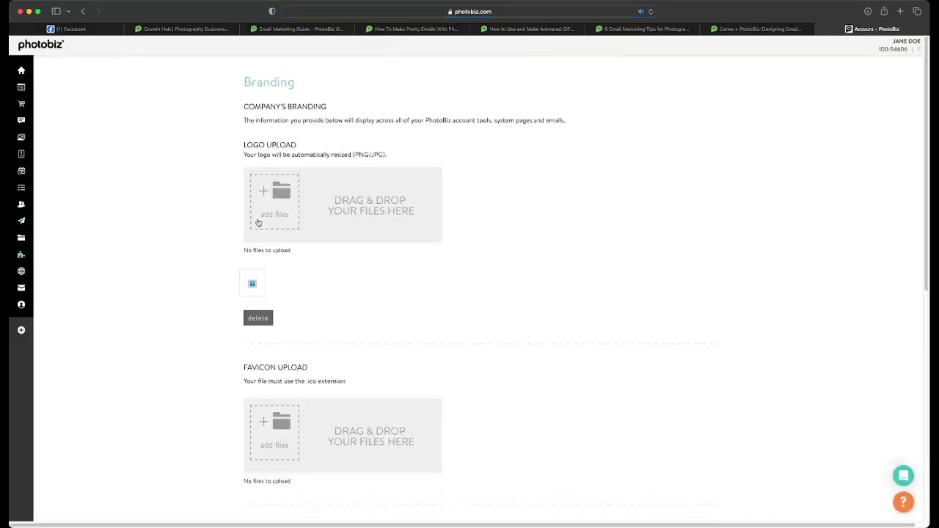
click(254, 288)
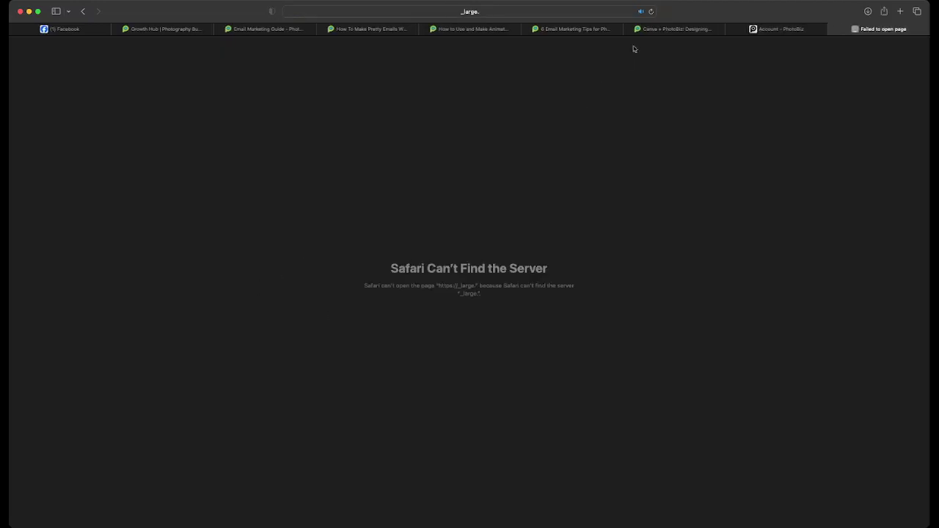
click(579, 12)
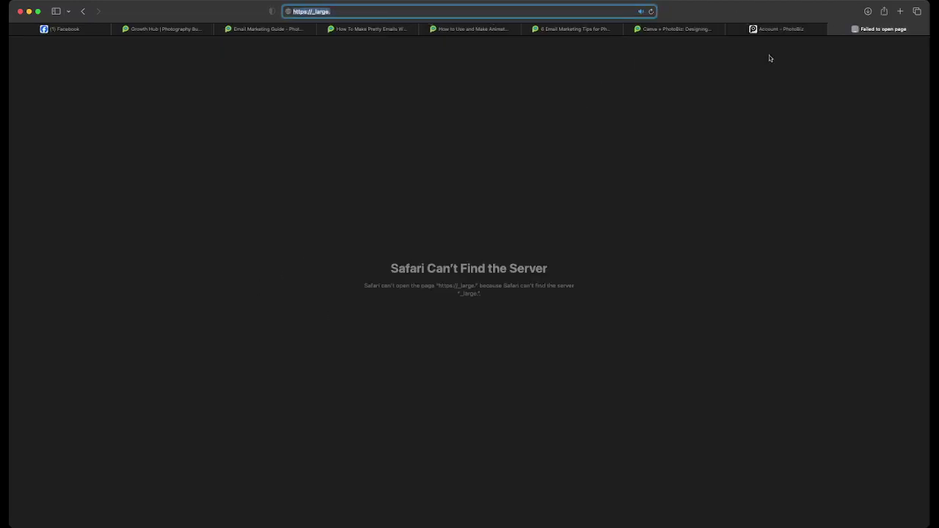
click(833, 29)
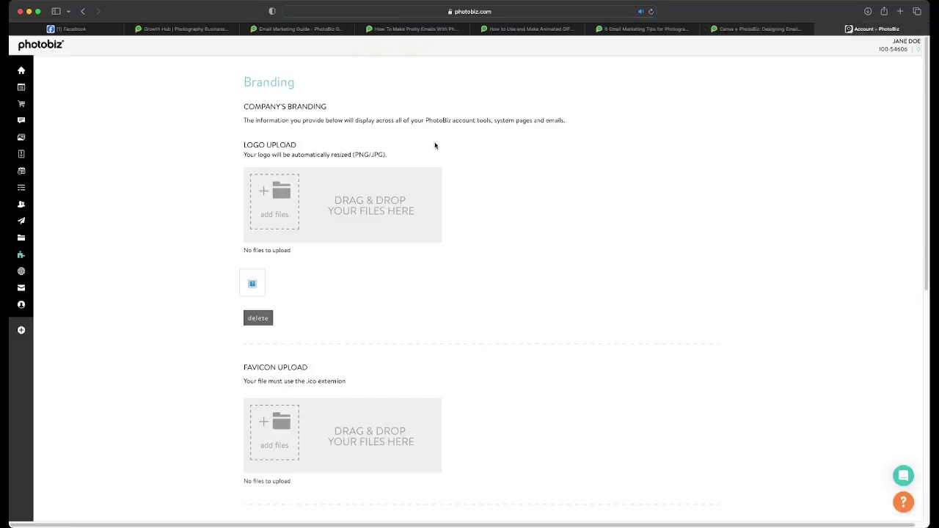
click(21, 88)
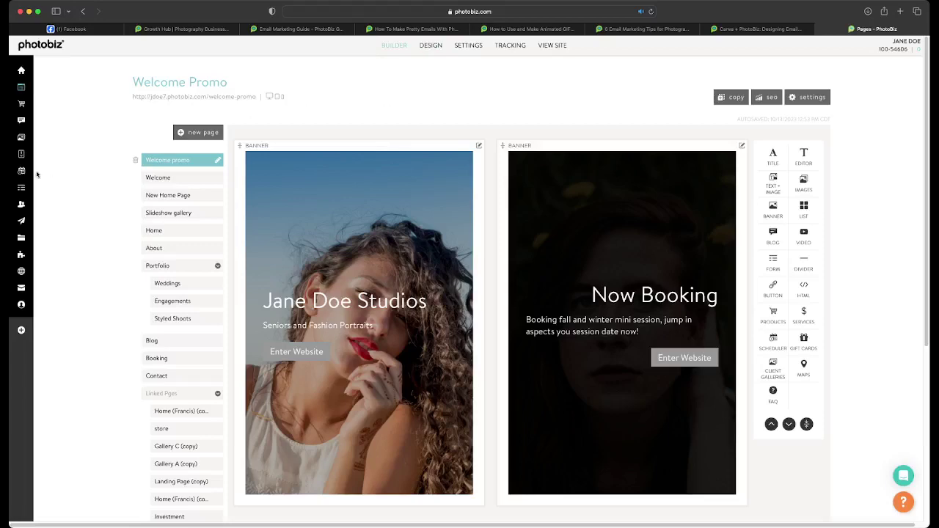
mouse_move(17, 217)
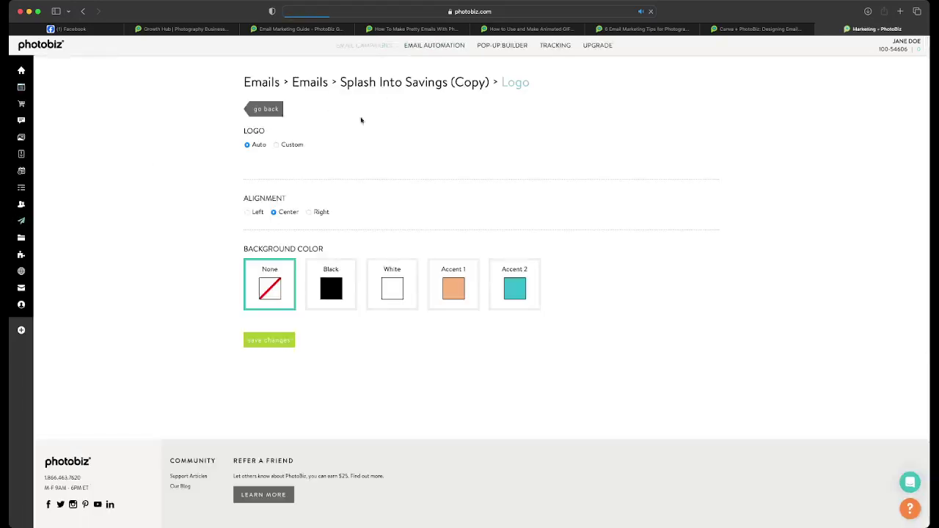
- Delete the Logo block from the Splash Into Savings (Copy) email
click(265, 112)
scroll(303, 181, down, 2)
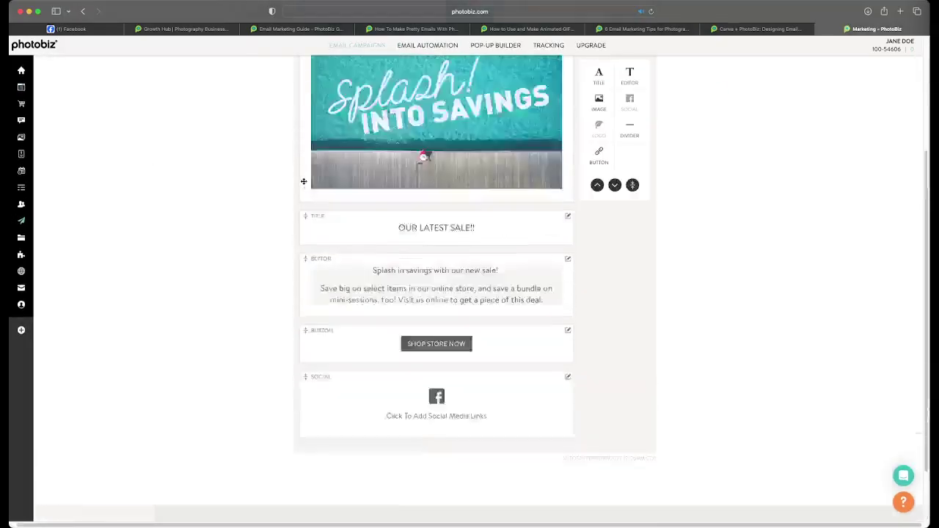
scroll(322, 132, up, 5)
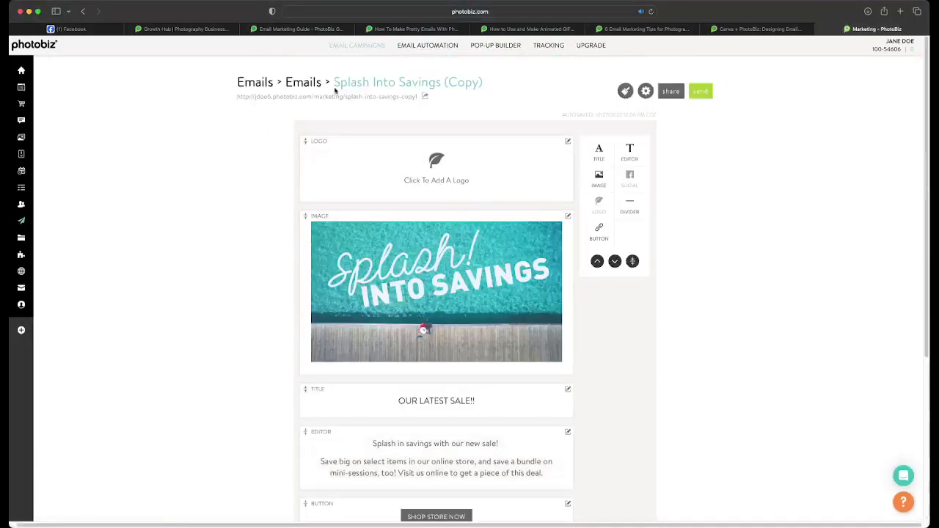
click(568, 145)
click(547, 185)
- Preview the logo-free email, then open the banner image's settings
click(360, 98)
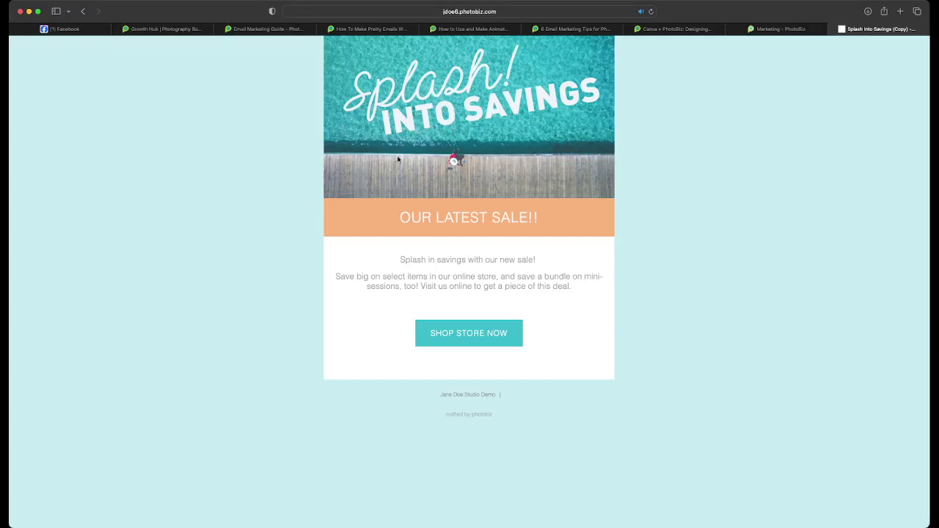
click(780, 30)
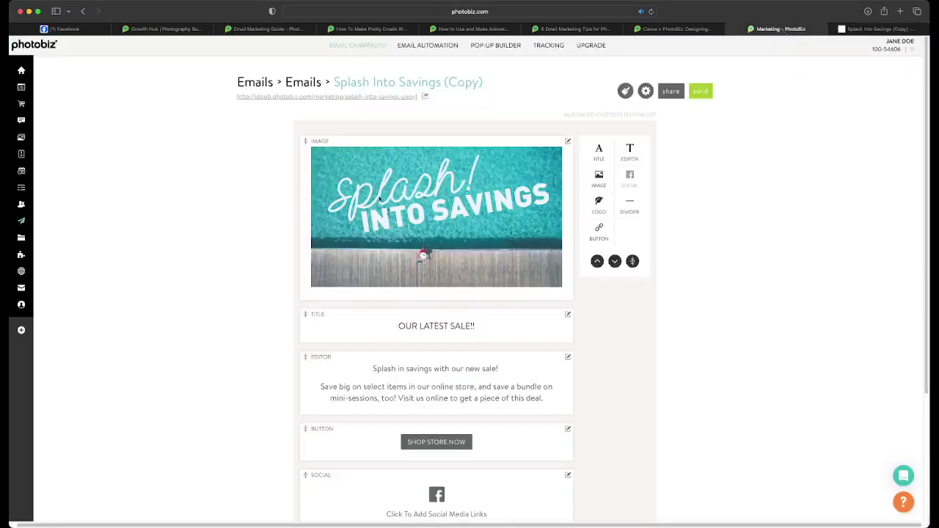
click(471, 196)
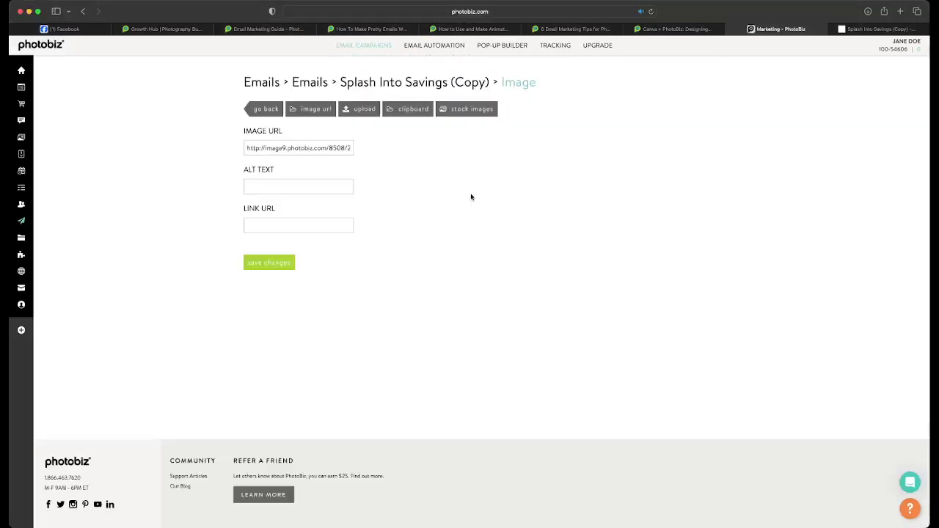
- Insert the clipboard photo of the family walking toward a barn as the banner
click(406, 108)
scroll(521, 238, down, 1)
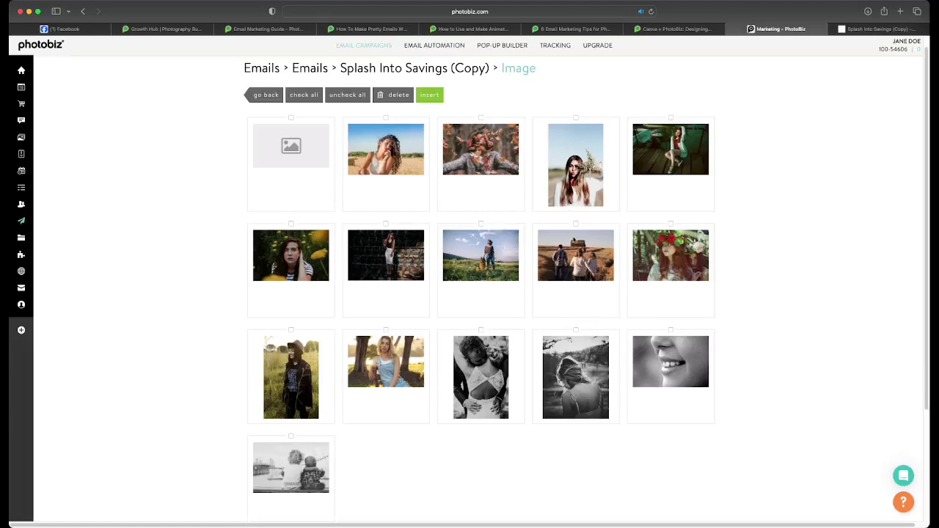
click(575, 241)
click(441, 102)
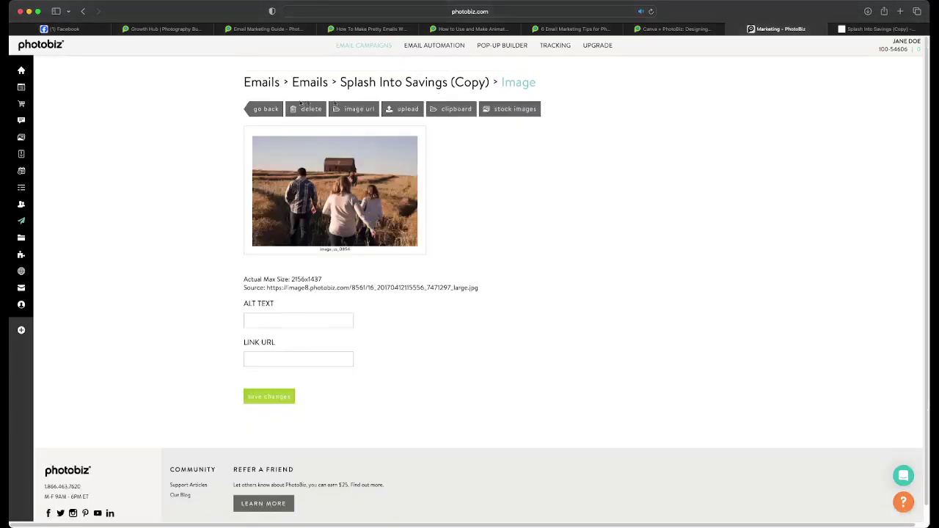
click(263, 110)
- Preview the email to check the new farm photo
scroll(364, 96, up, 2)
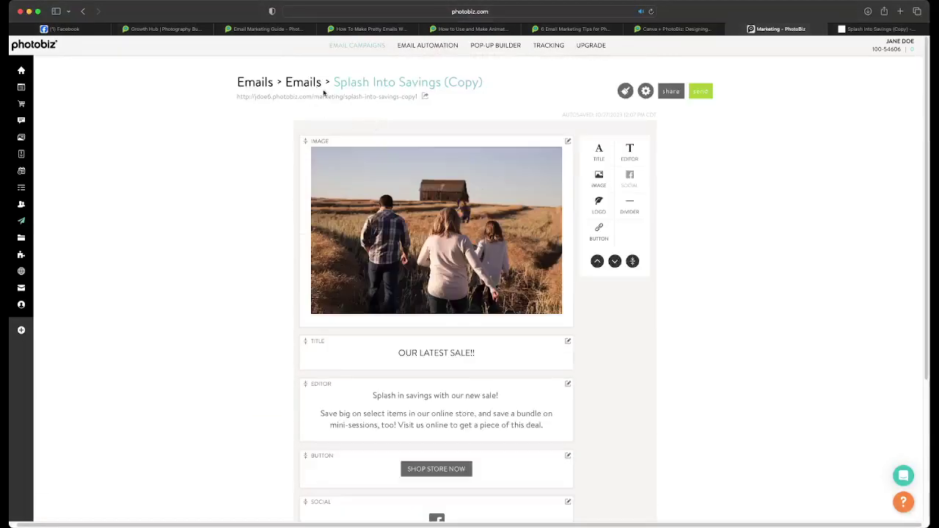
click(325, 96)
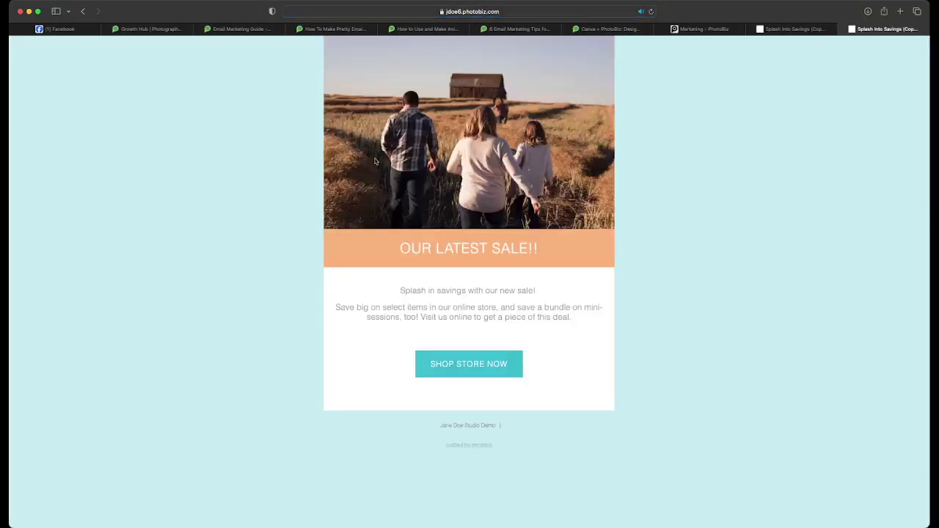
click(713, 29)
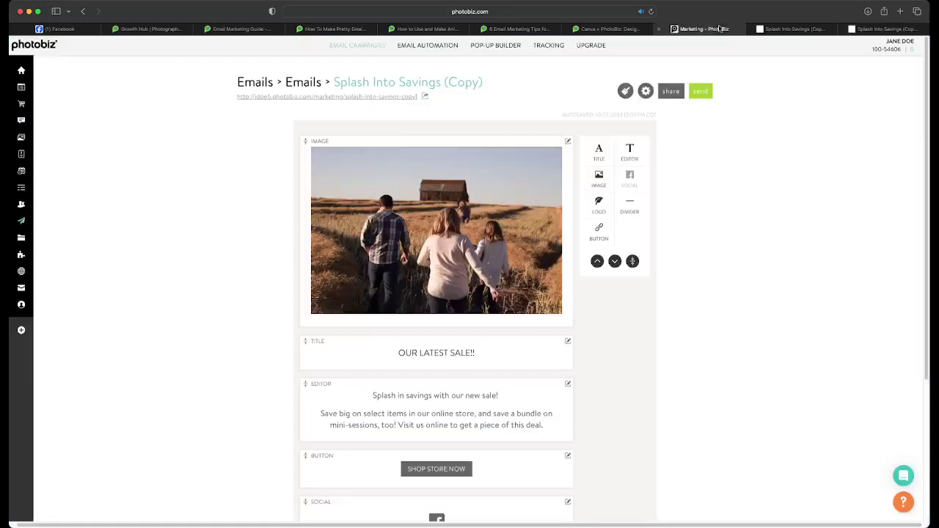
- Open the email's theme settings and scroll to the colour options
click(626, 91)
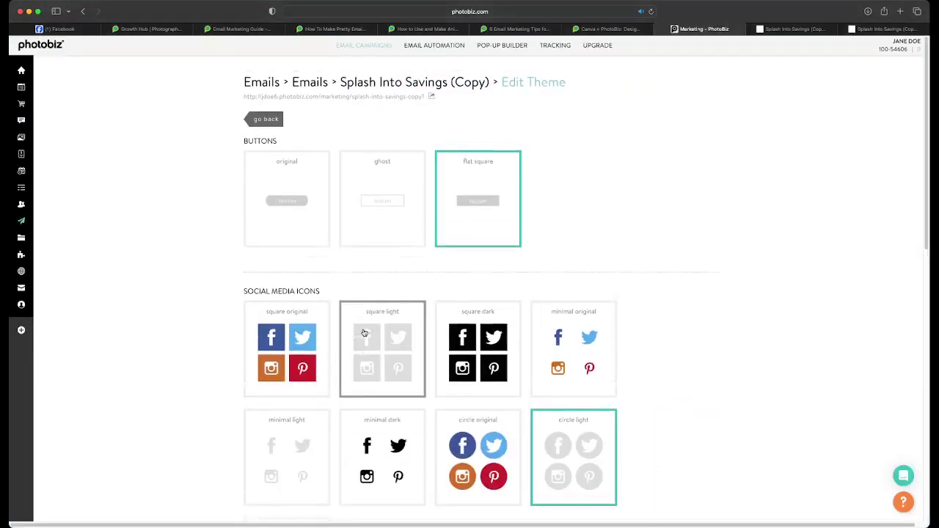
click(270, 119)
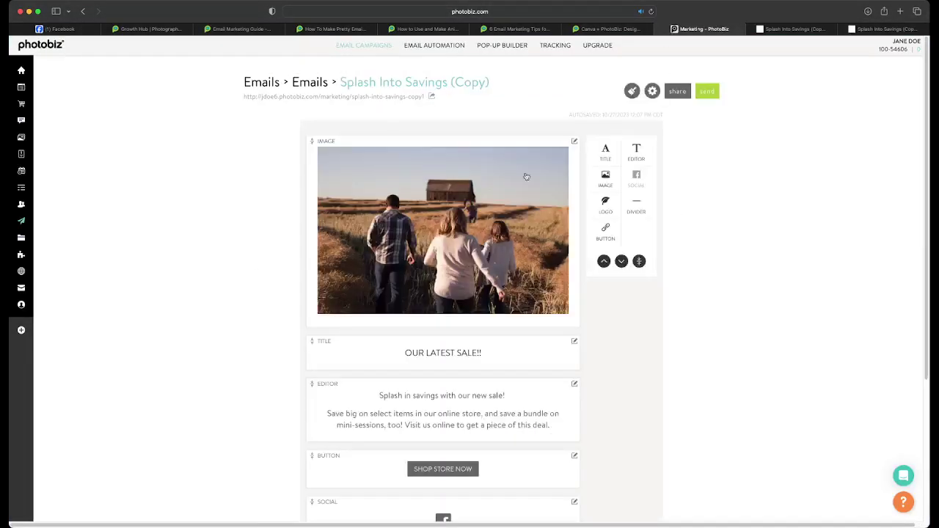
scroll(409, 242, down, 3)
scroll(408, 242, up, 3)
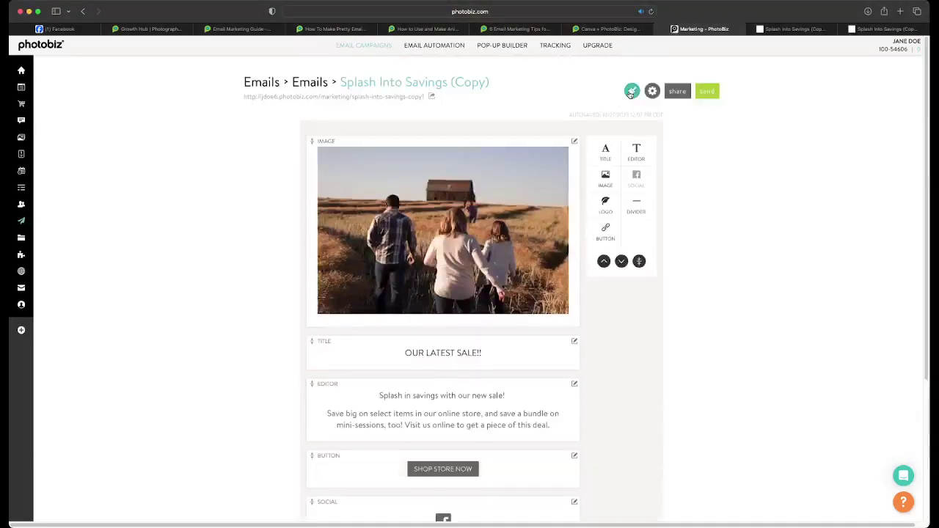
click(630, 93)
scroll(331, 304, down, 2)
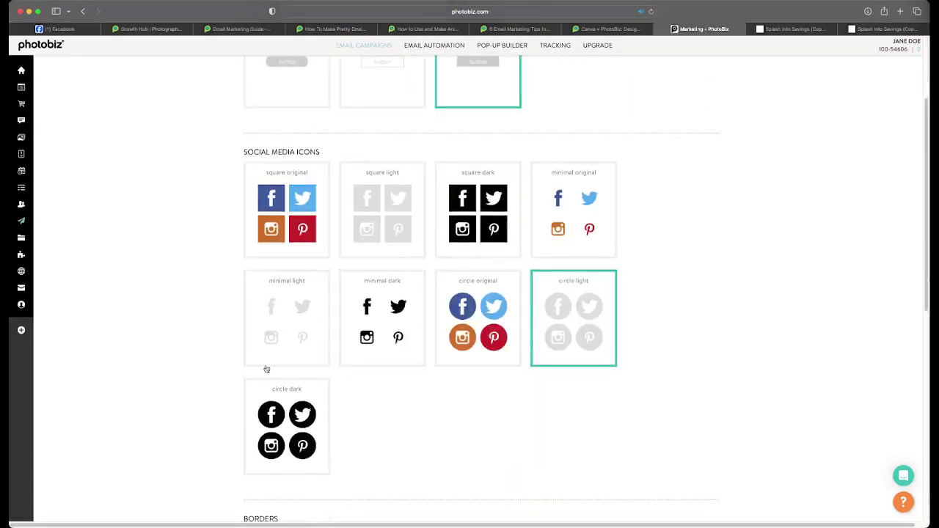
scroll(492, 371, down, 5)
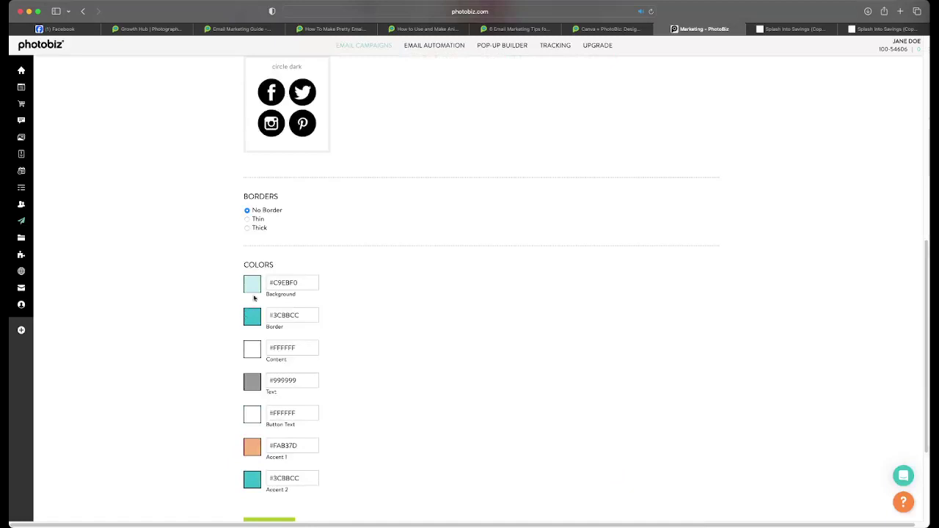
- Change the theme background to a golden orange and save the theme
click(254, 284)
scroll(330, 278, down, 2)
click(376, 166)
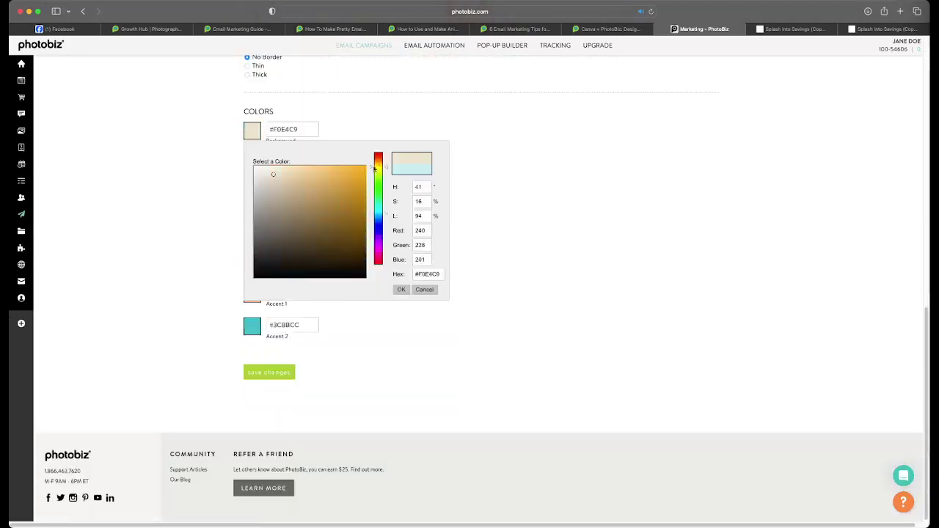
click(346, 176)
click(401, 290)
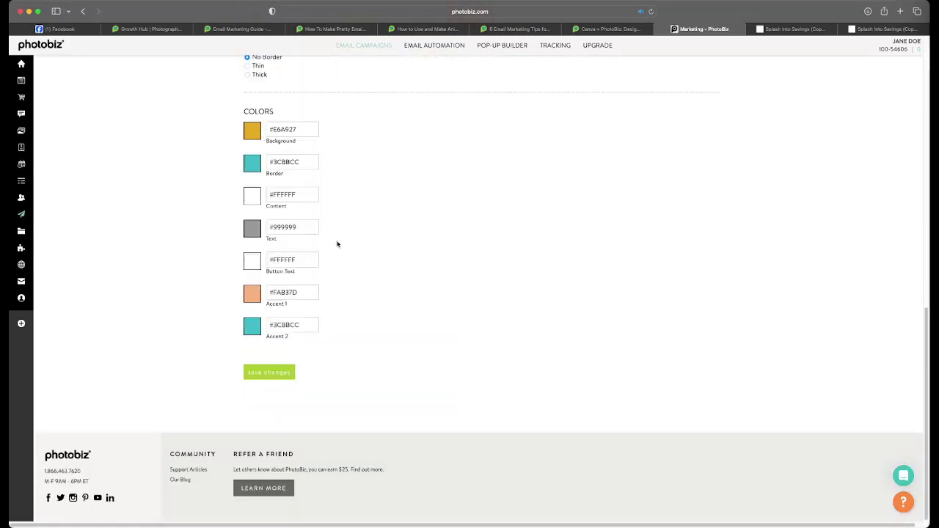
click(270, 375)
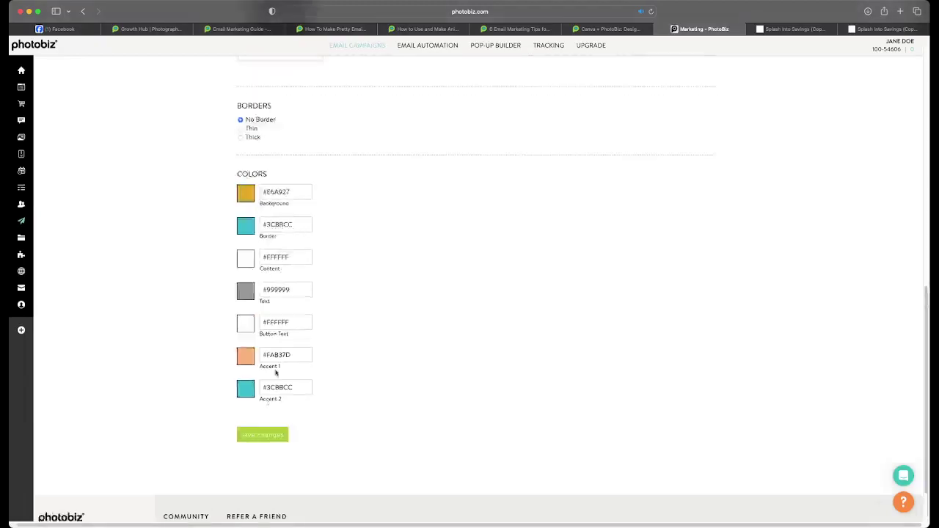
- Set Accent 1 to golden yellow #E0B20B and save the theme
scroll(318, 386, down, 5)
scroll(278, 371, down, 4)
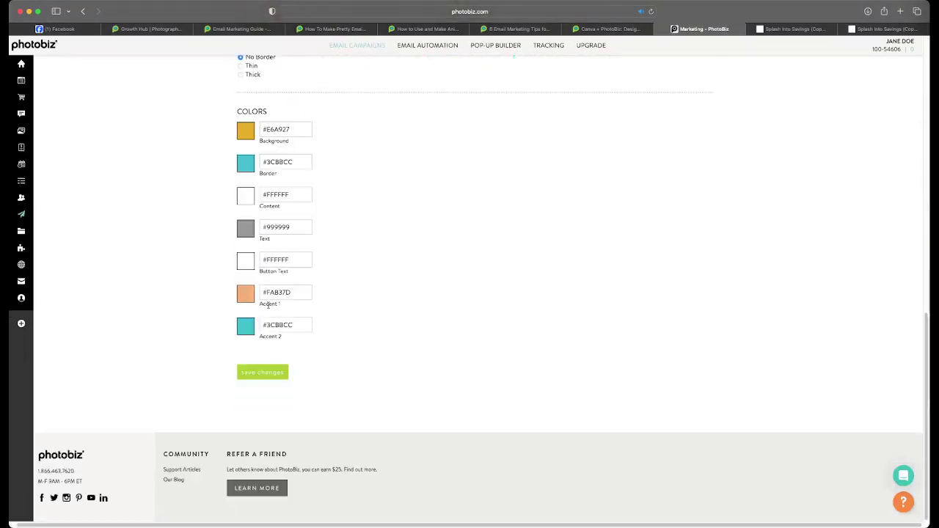
click(249, 293)
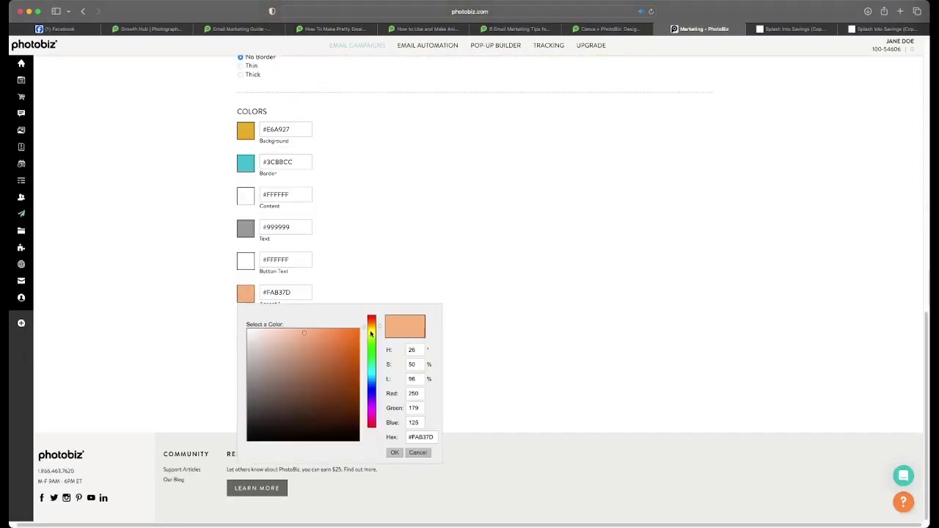
drag(372, 329, 368, 334)
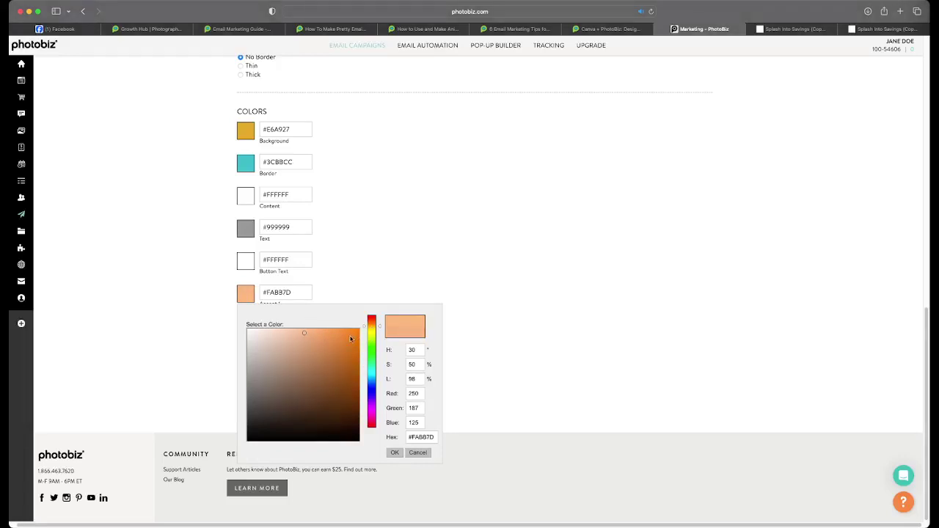
click(350, 336)
click(370, 334)
click(370, 332)
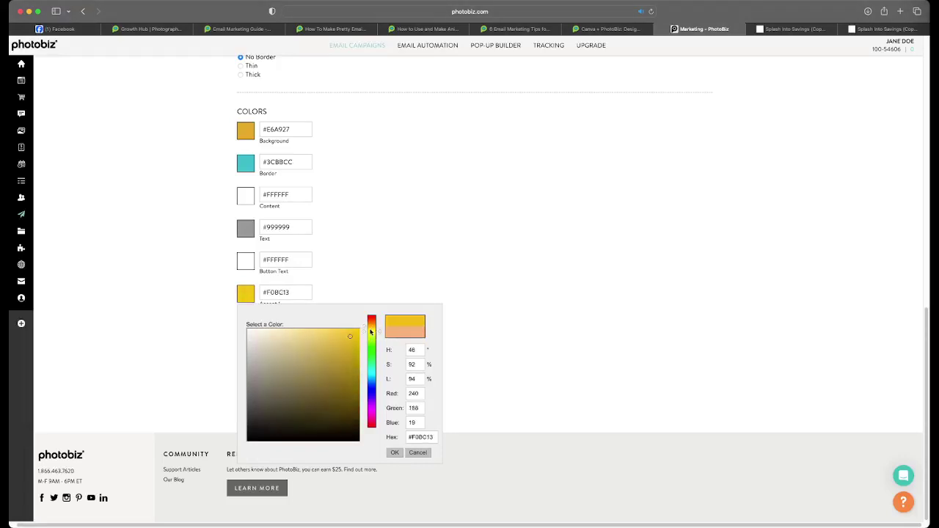
click(354, 337)
click(357, 330)
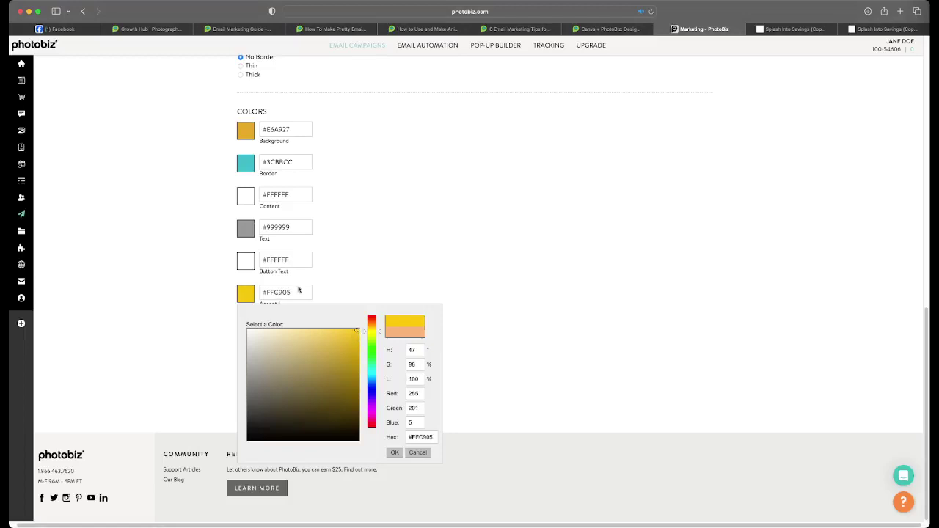
click(352, 345)
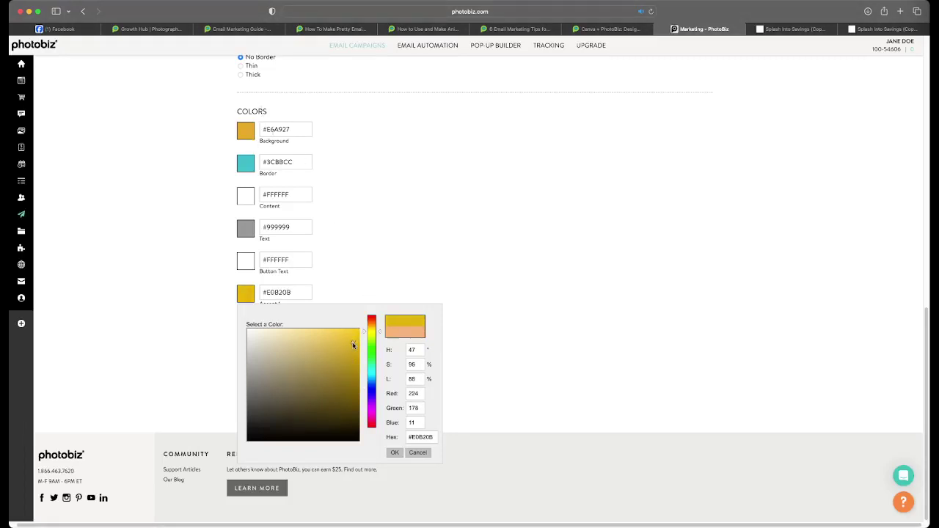
click(394, 453)
click(272, 373)
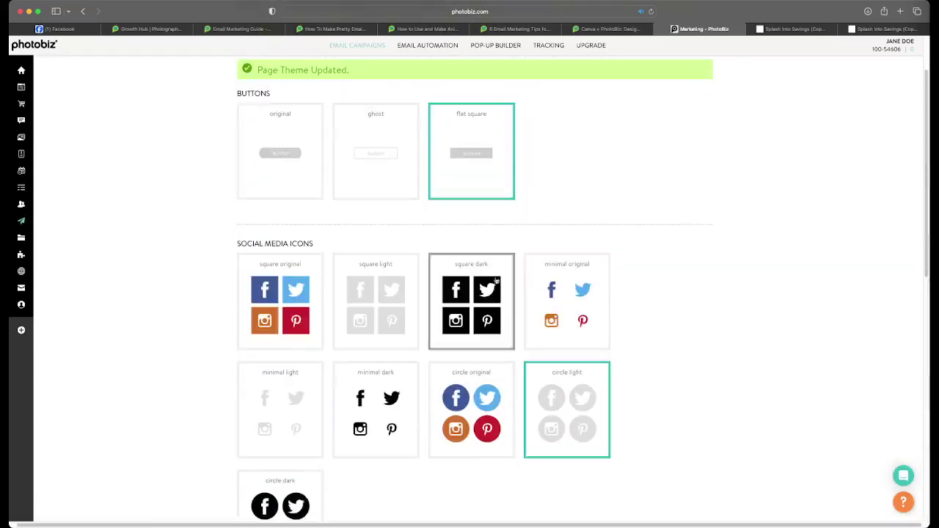
- Darken Accent 1 to #1F1F1F, save, and reload the preview to check it
click(651, 12)
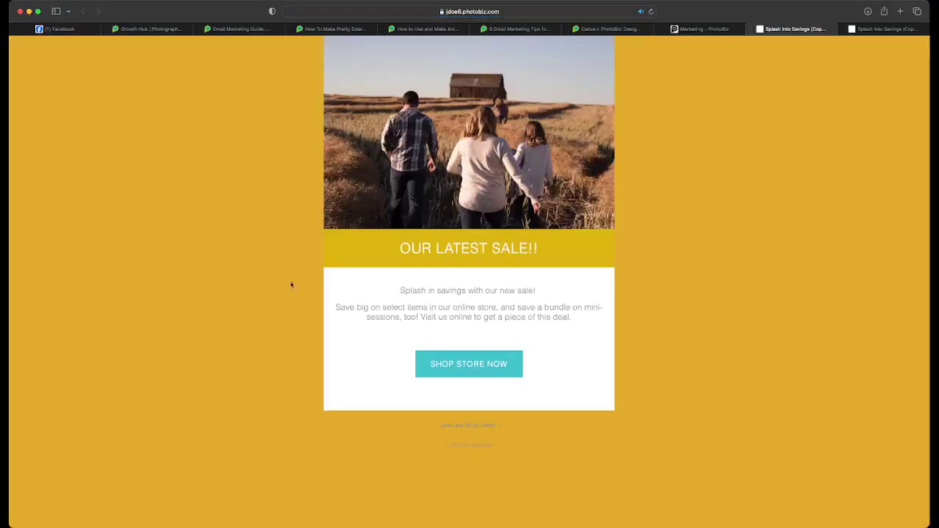
click(699, 29)
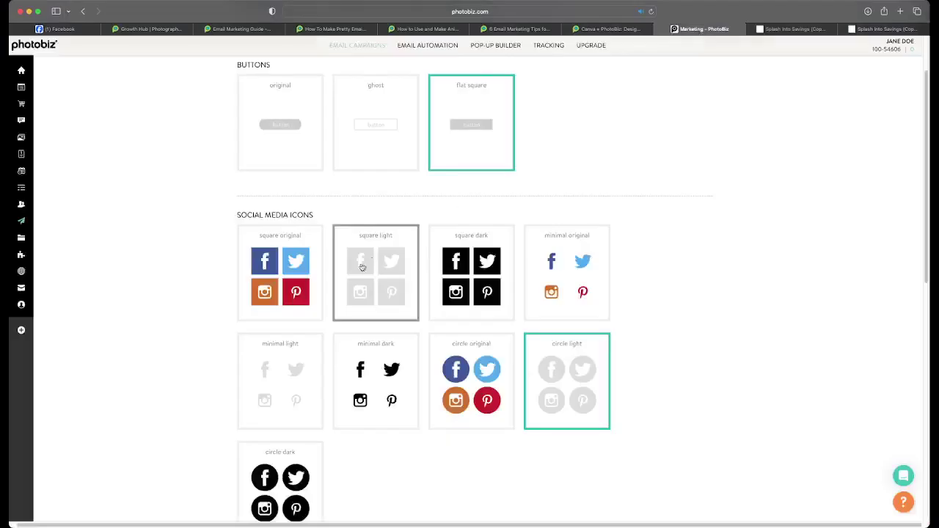
scroll(350, 270, down, 5)
scroll(252, 331, down, 2)
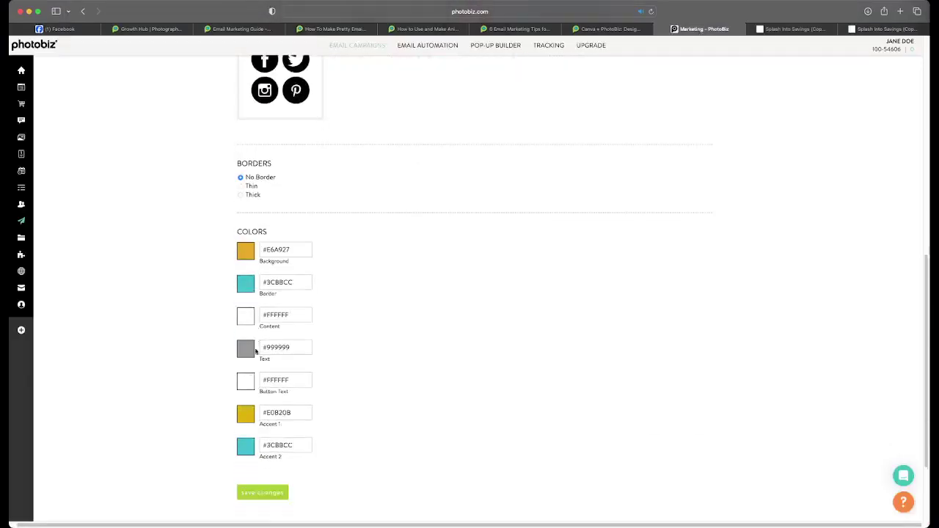
click(249, 417)
scroll(361, 454, down, 3)
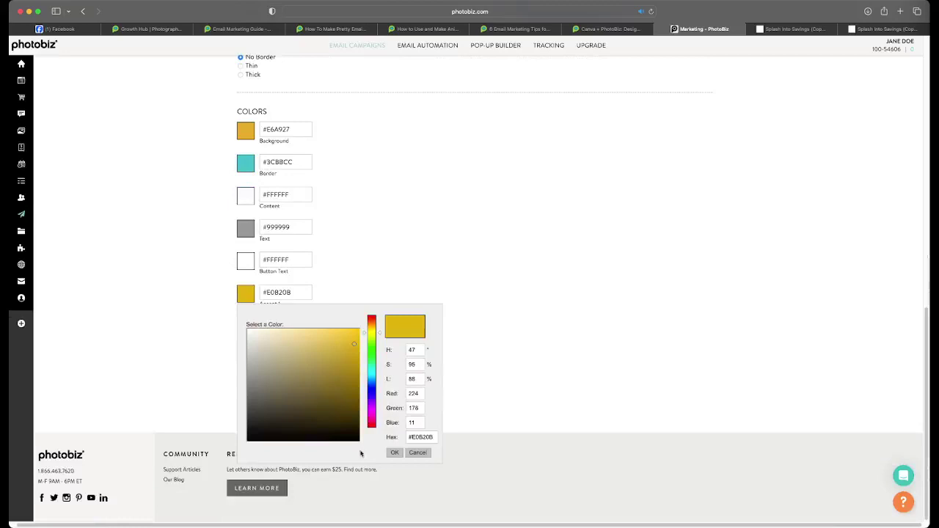
click(248, 427)
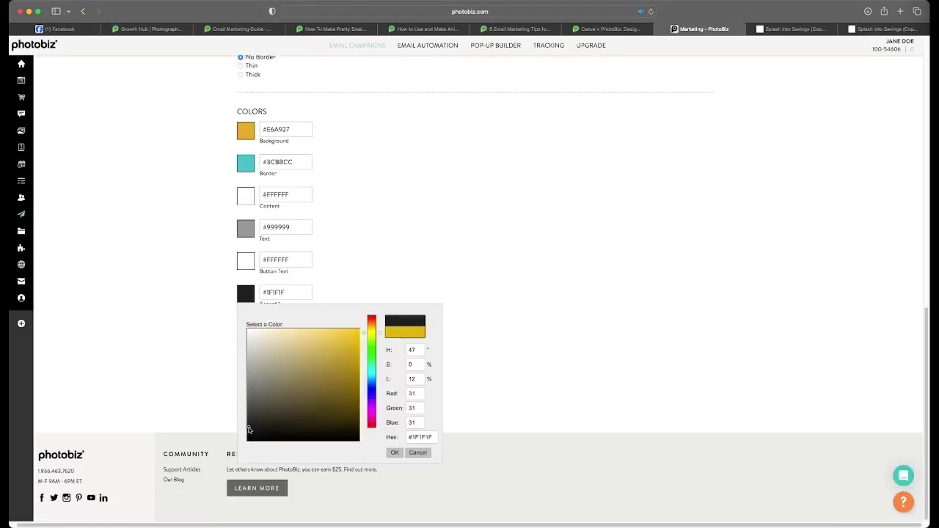
click(394, 452)
click(264, 372)
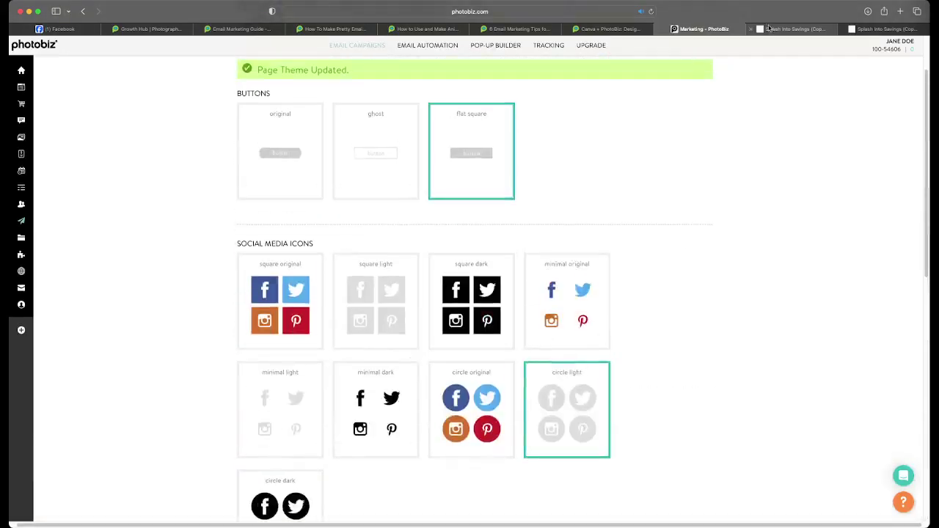
click(771, 28)
click(652, 12)
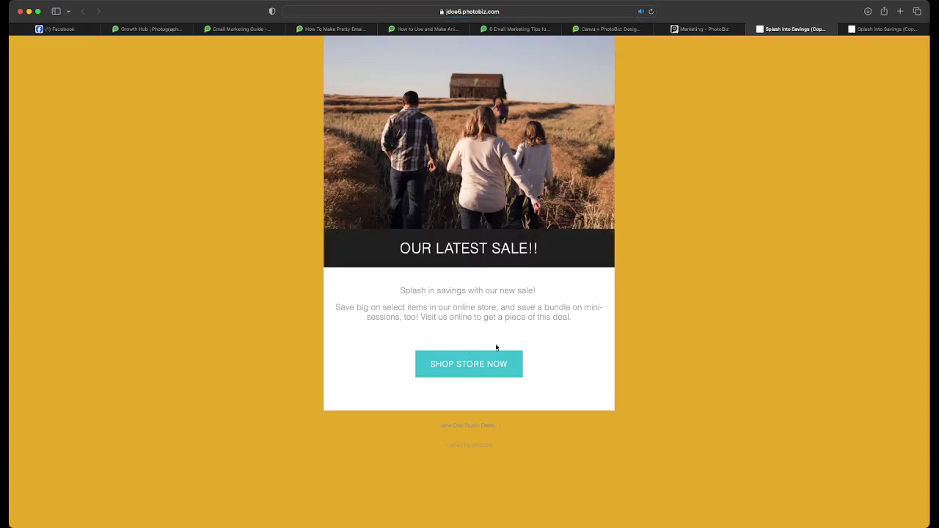
- Set Accent 2 to near-black #050505 and save the theme
click(706, 30)
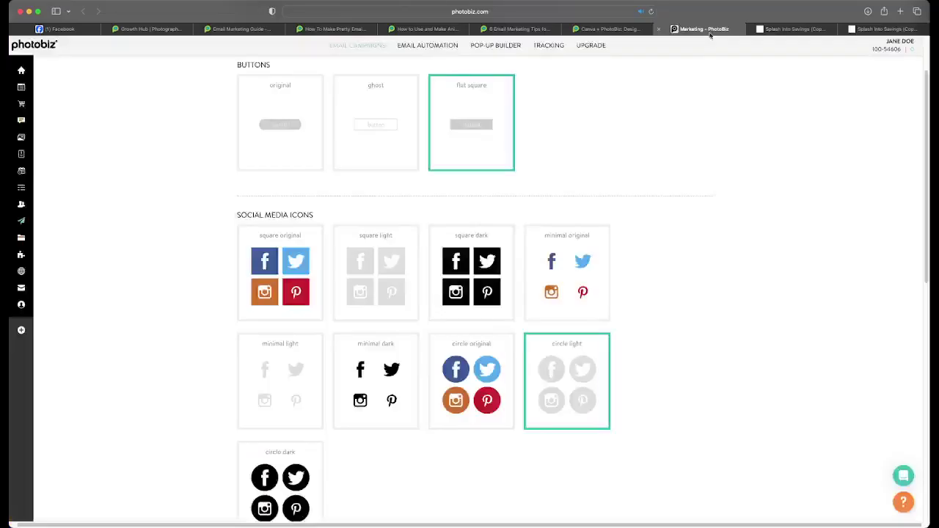
scroll(394, 298, down, 10)
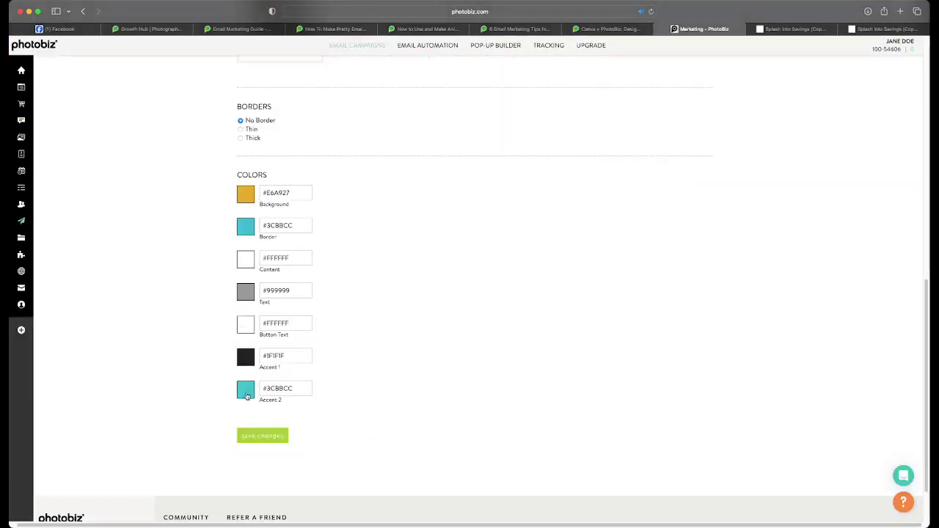
click(252, 390)
scroll(325, 387, down, 2)
mouse_move(357, 366)
mouse_down()
mouse_move(272, 422)
mouse_move(250, 473)
mouse_up()
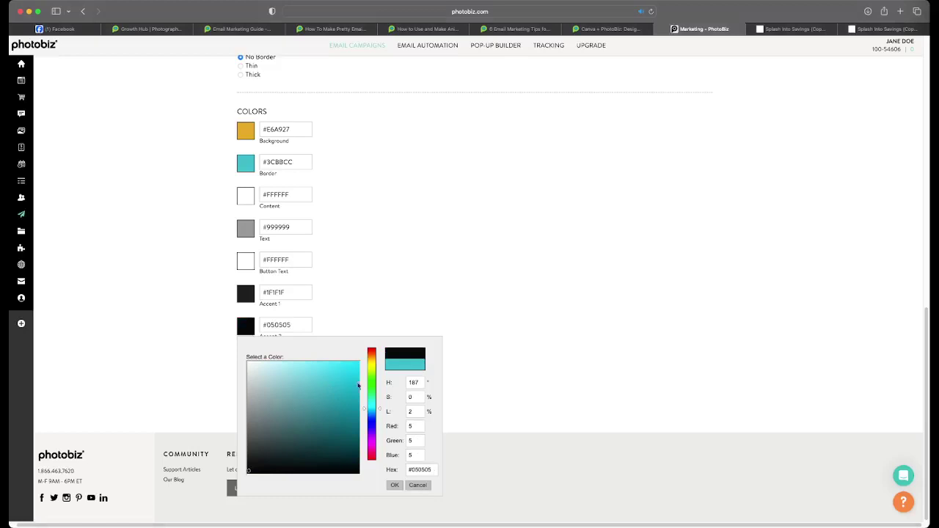
click(393, 485)
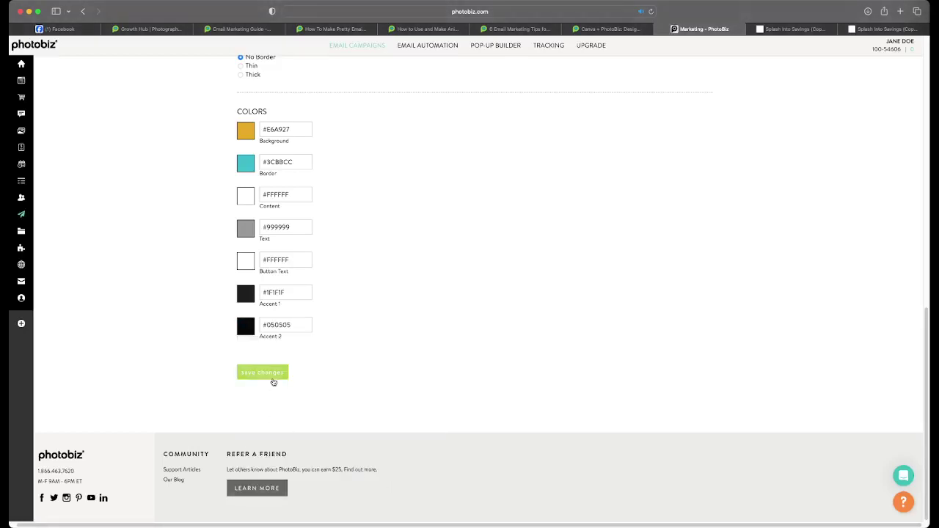
click(273, 374)
- Change the background colour to orange #E68927, save, and reload the preview
scroll(250, 400, down, 5)
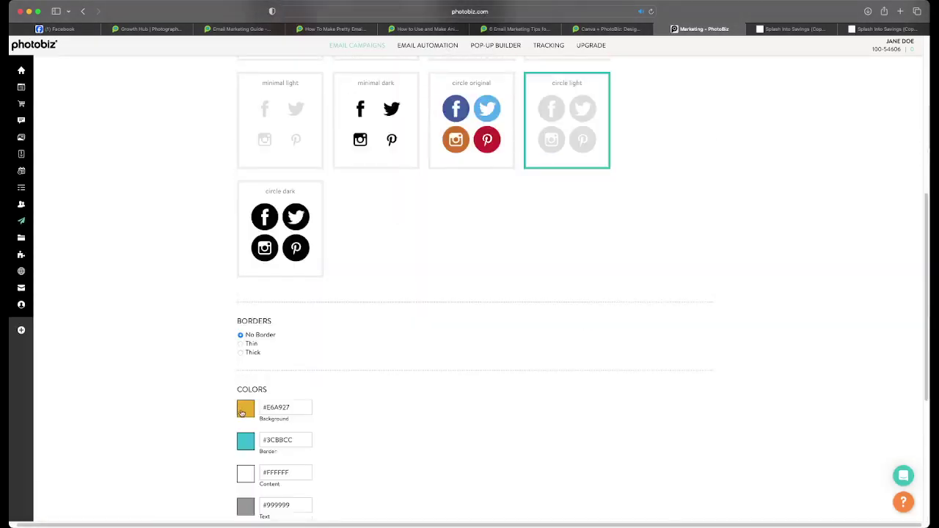
click(242, 411)
scroll(359, 388, down, 2)
drag(377, 378, 377, 375)
scroll(377, 374, down, 1)
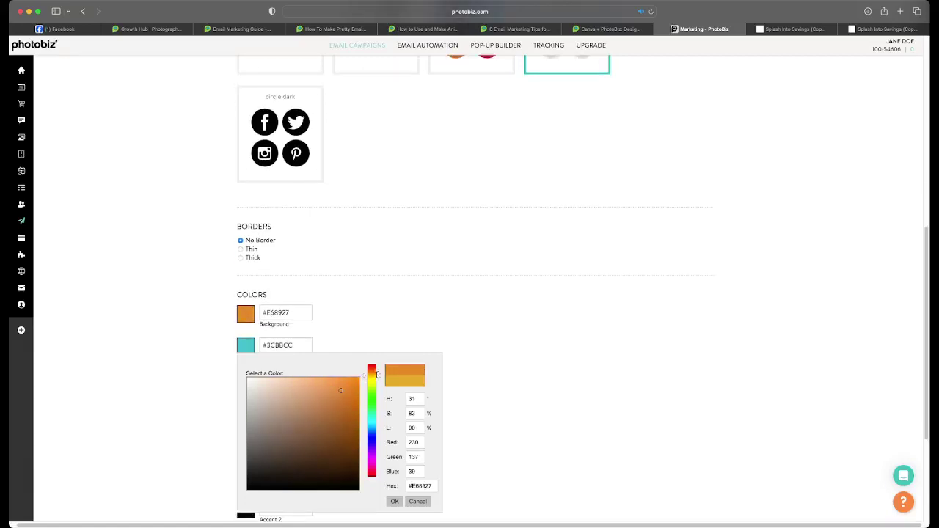
click(394, 502)
scroll(296, 483, down, 5)
click(262, 371)
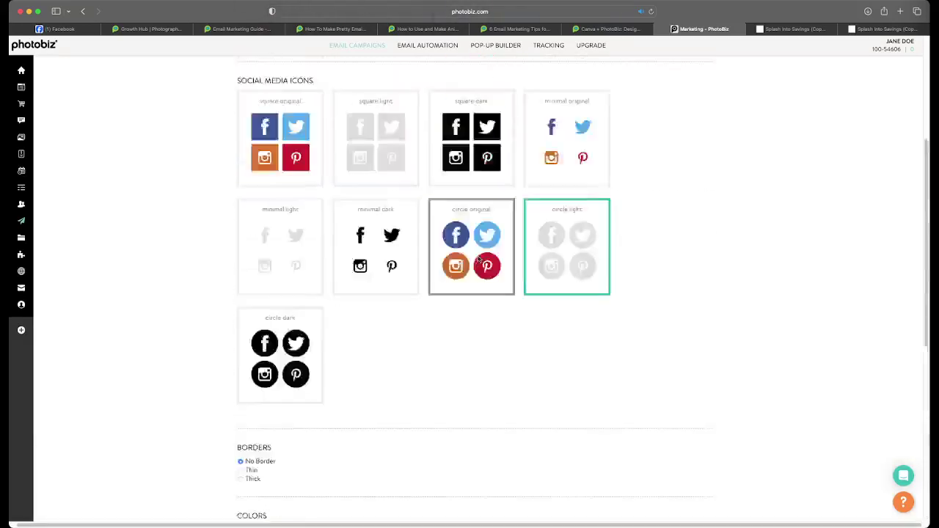
click(796, 28)
click(652, 12)
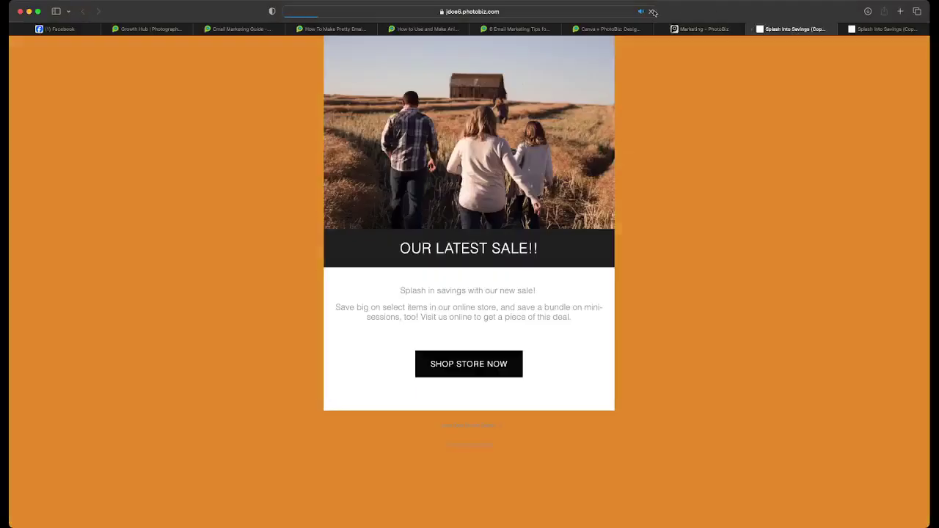
- Return to the email editor and open the OUR LATEST SALE!! title block
click(713, 32)
scroll(306, 260, up, 2)
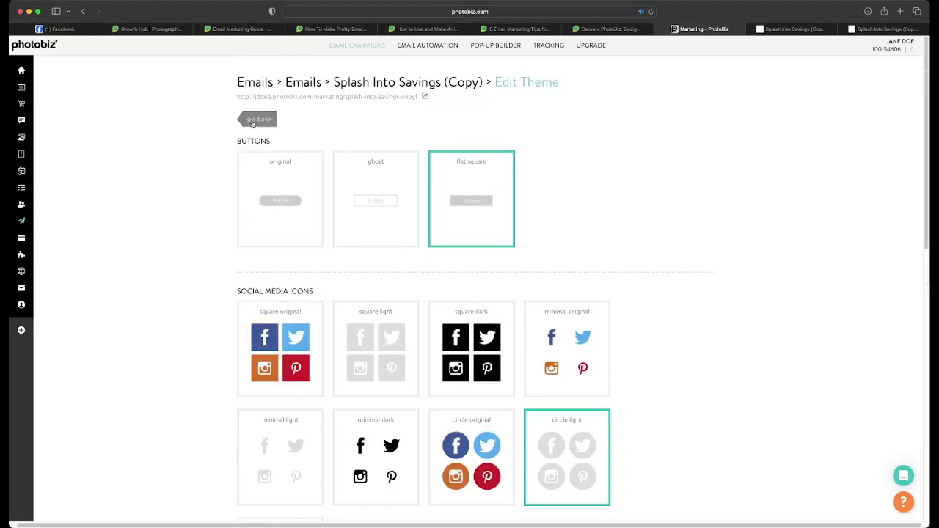
click(257, 119)
scroll(387, 330, down, 5)
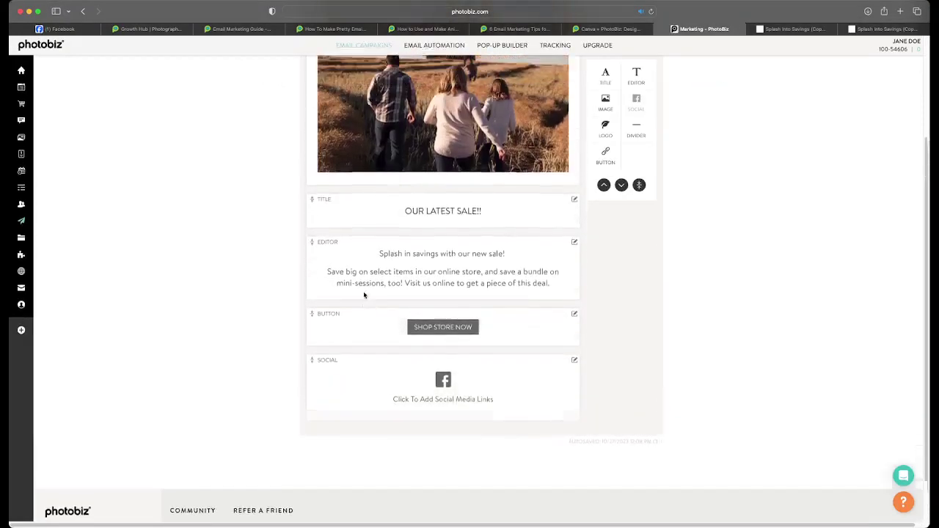
scroll(388, 275, up, 1)
click(421, 257)
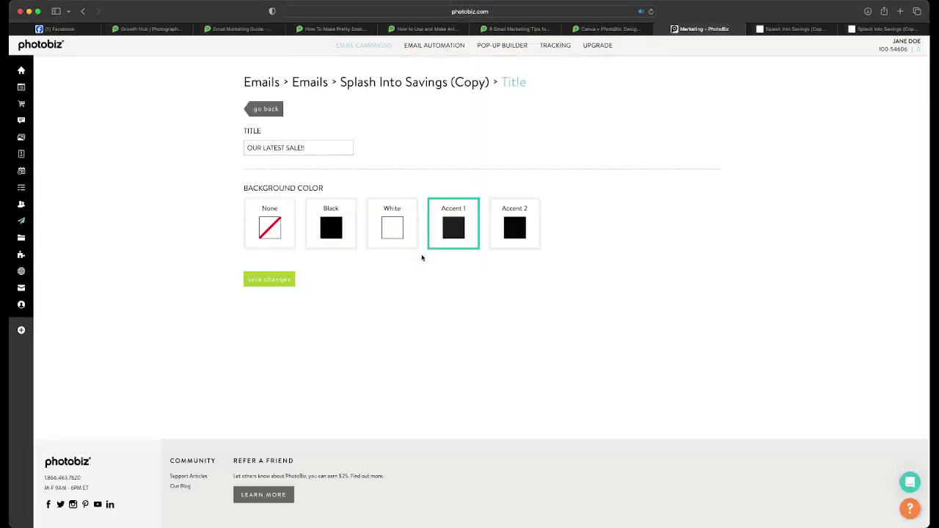
- Retitle the email 'Mini sessions event this weekend' and save
triple_click(296, 148)
text(Mini se)
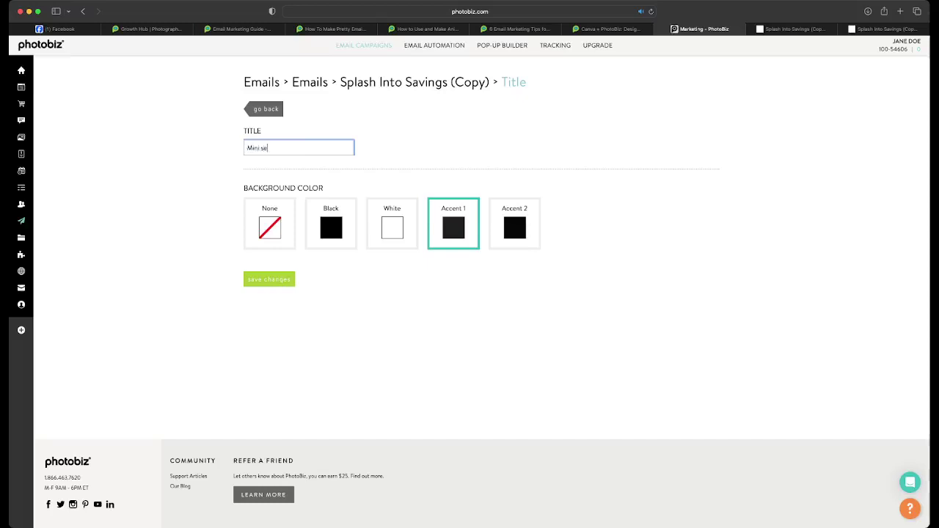
text(ssions event this weekend)
click(275, 280)
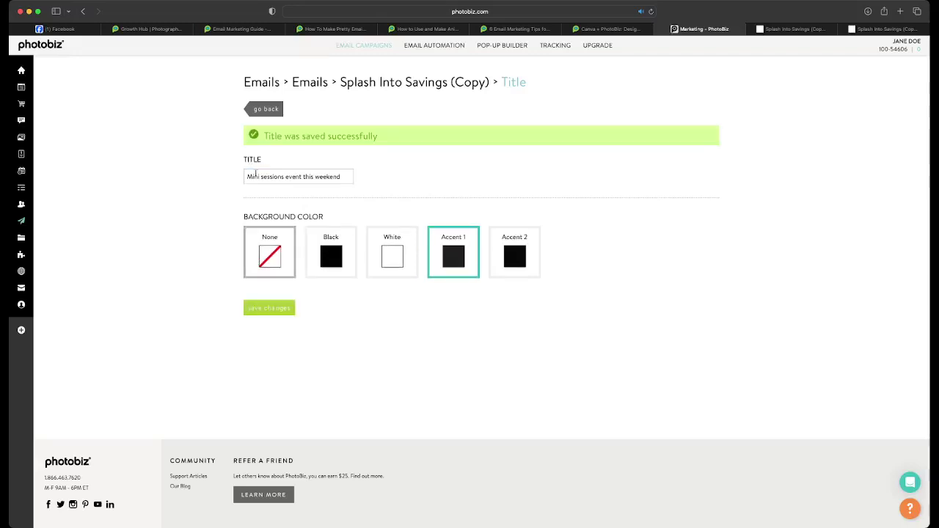
click(269, 110)
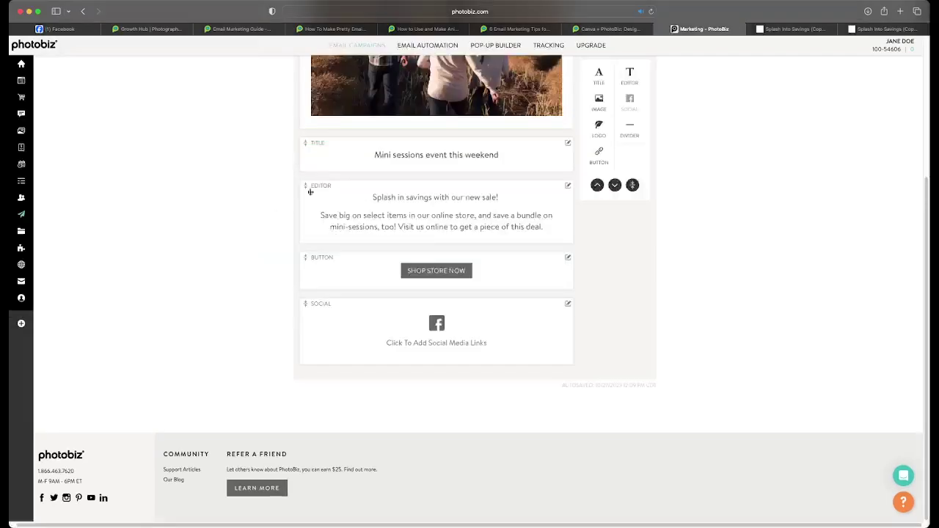
- Give the button the link photobiz.com and text BOOK YOUR SESSION, then reload the preview
click(449, 270)
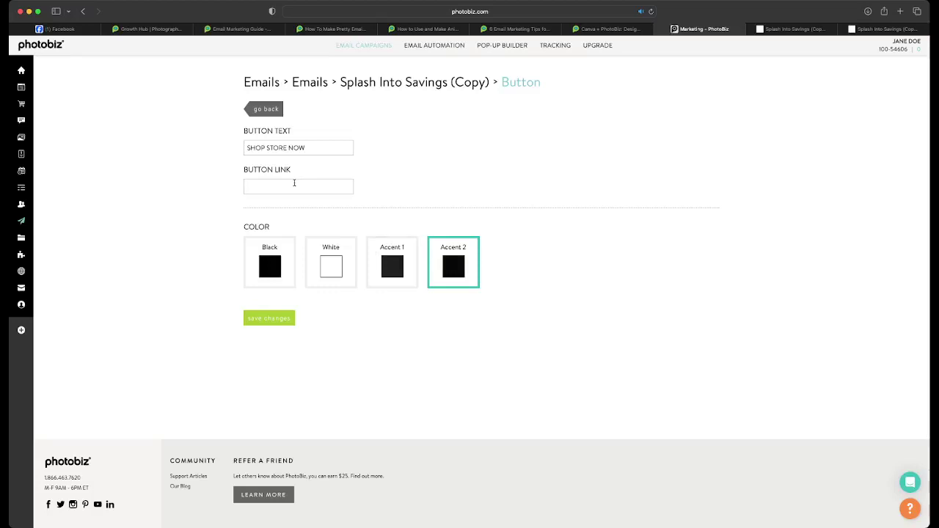
click(294, 185)
text(photobiz.com)
triple_click(274, 148)
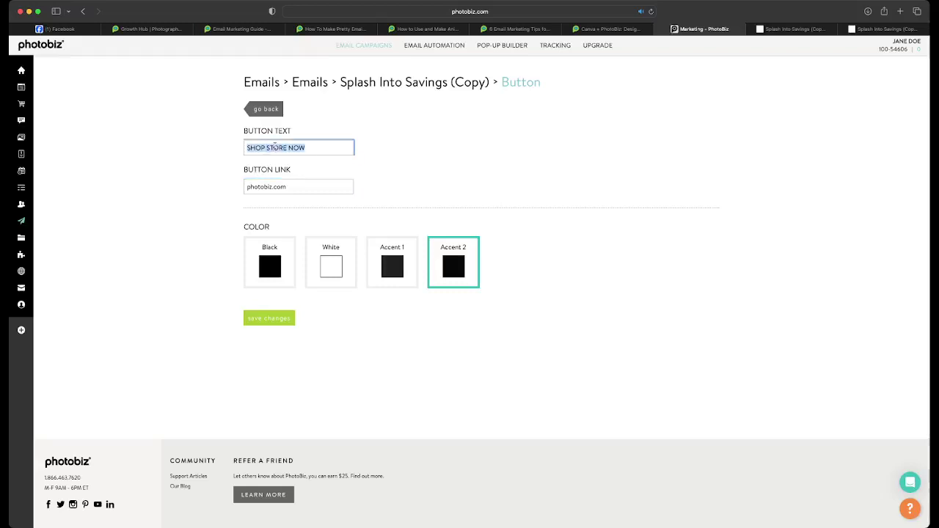
text(BOOK YOUR SESSIONS)
key(BackSpace)
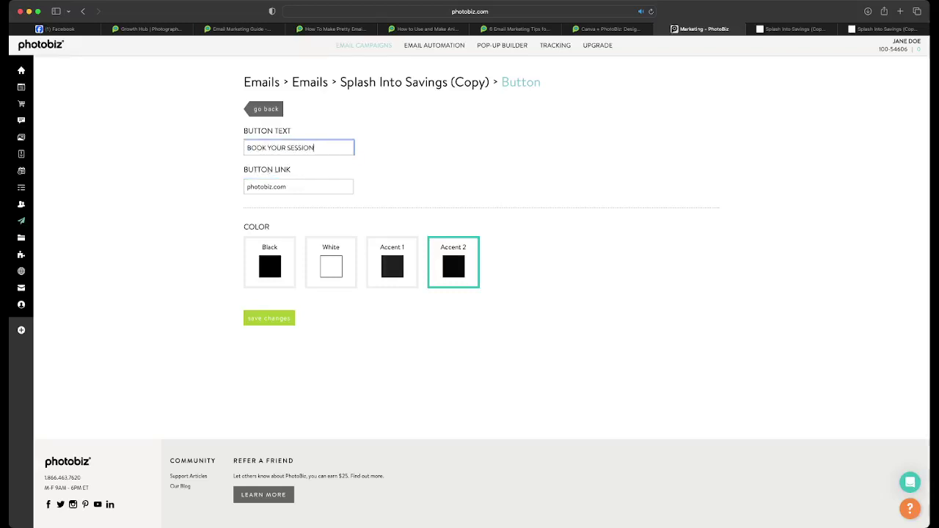
click(274, 317)
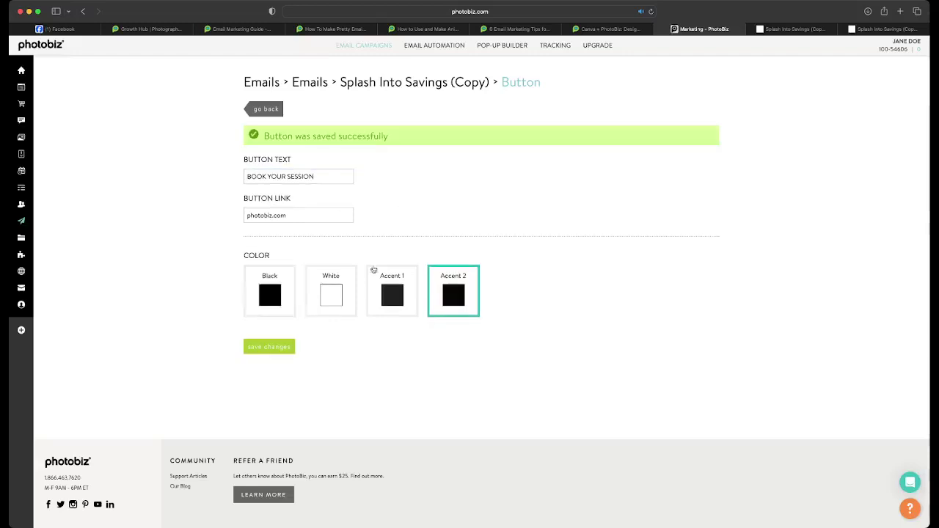
click(264, 108)
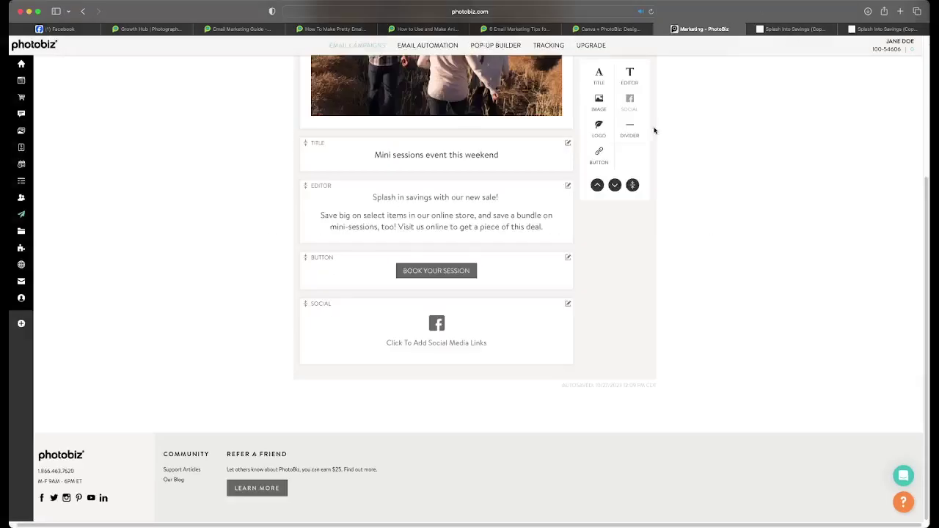
click(763, 29)
click(651, 11)
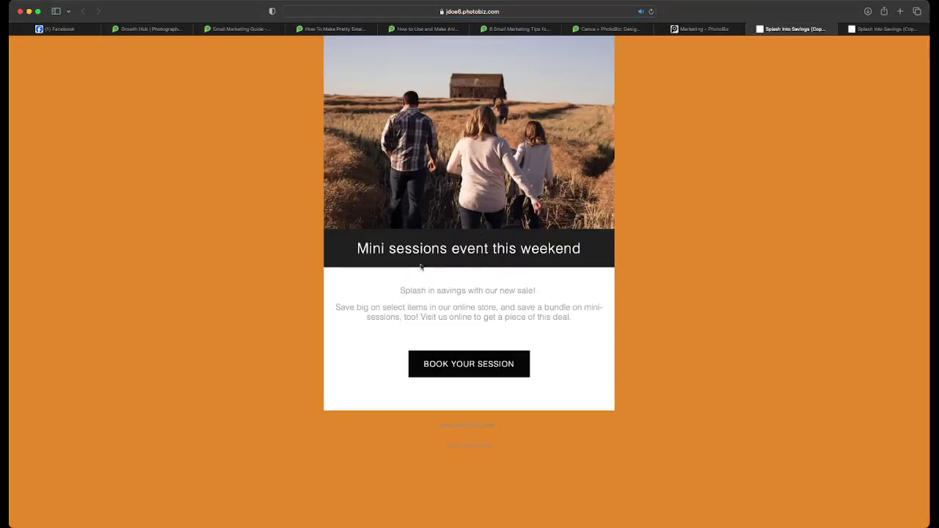
- Check that the preview's BOOK YOUR SESSION button opens the photobiz.com homepage, then return to the email editor
drag(397, 292, 595, 323)
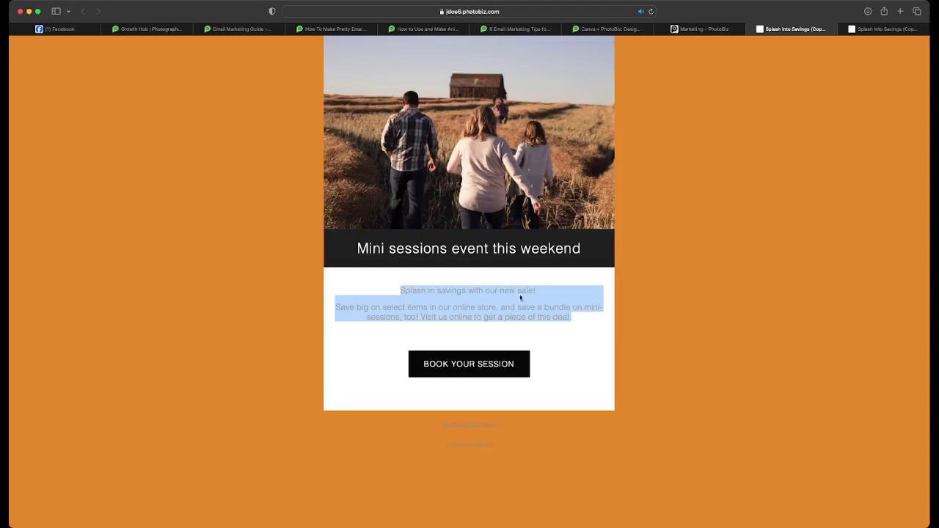
click(481, 370)
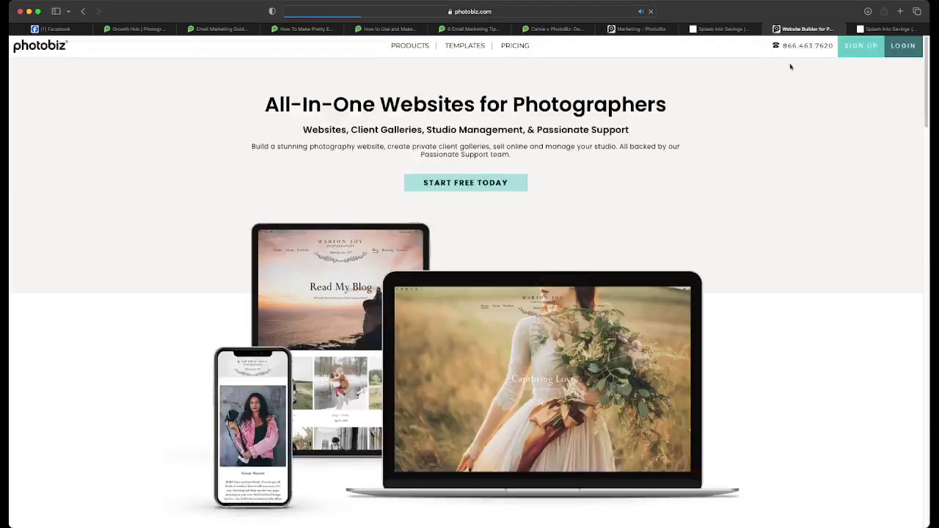
click(769, 27)
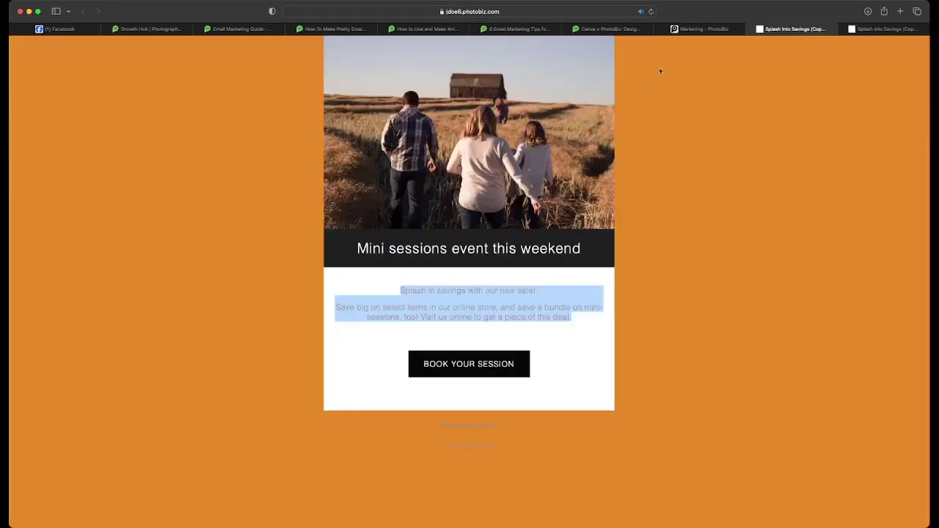
click(706, 31)
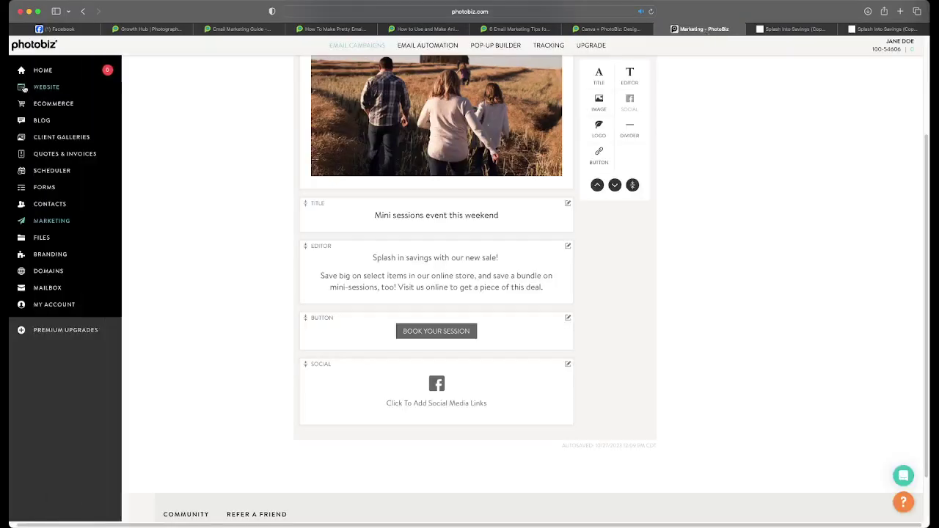
- Open the Booking page live from the Website pages and copy its address bar URL
click(22, 87)
scroll(129, 210, down, 3)
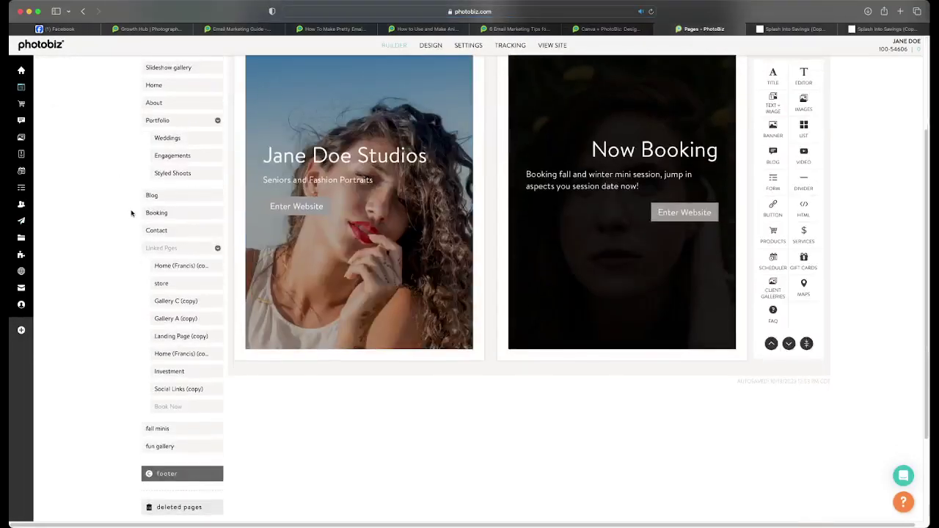
click(165, 212)
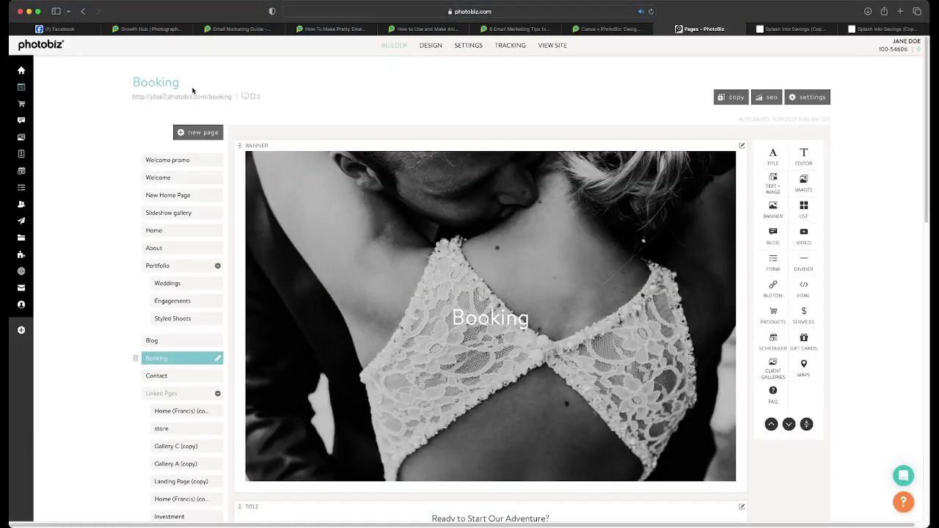
click(194, 96)
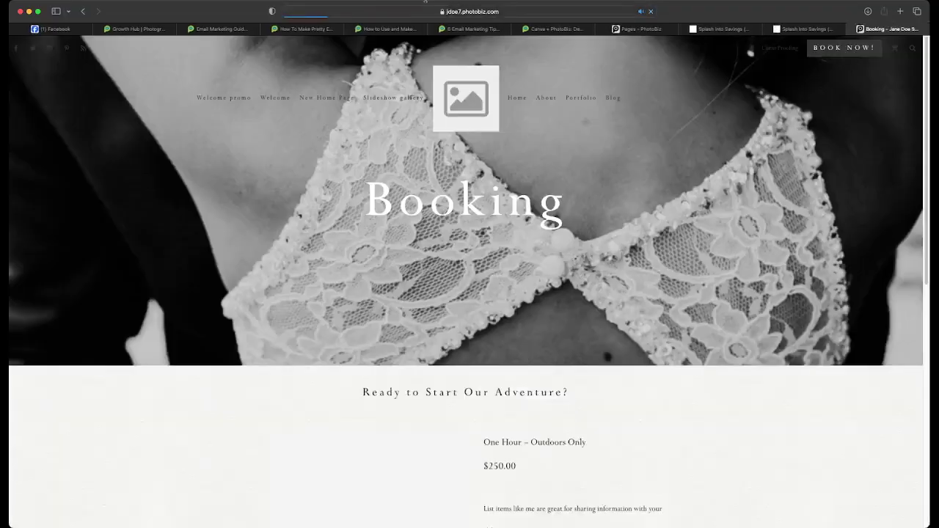
click(383, 9)
key(super+c)
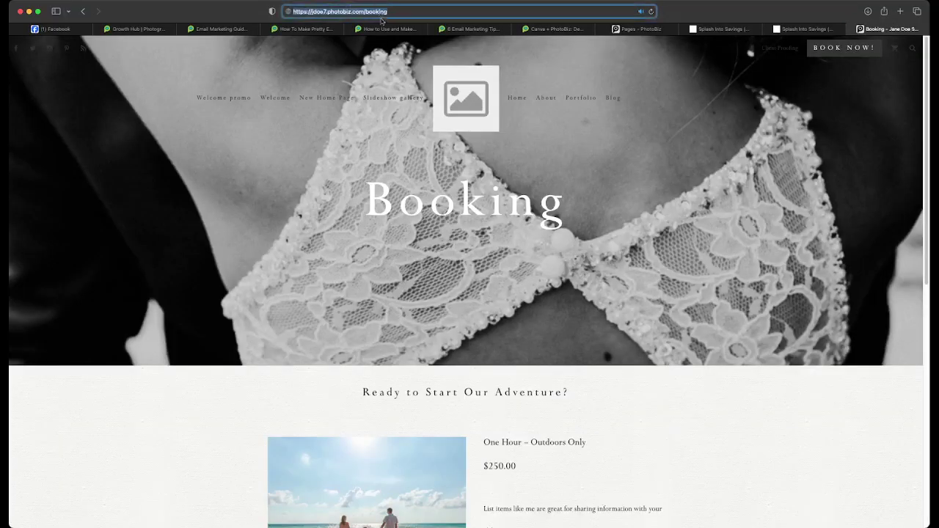
- Return to the Splash Into Savings email editor
click(640, 29)
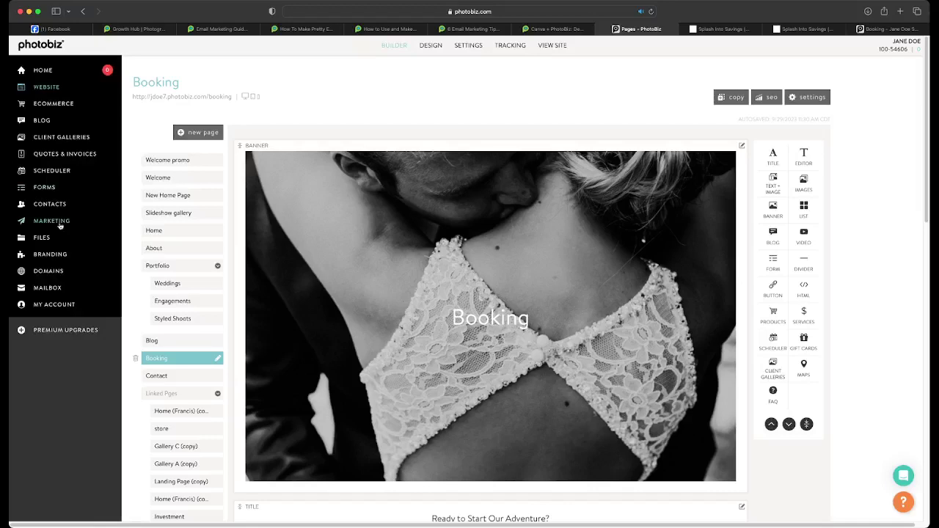
click(61, 222)
scroll(295, 217, down, 5)
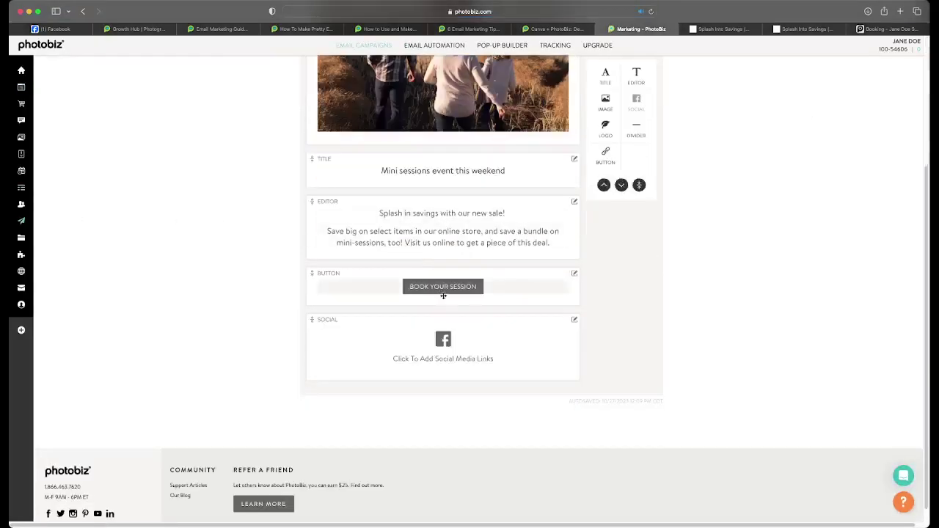
- Paste the Booking page URL as the BOOK YOUR SESSION button's link and save the change
click(444, 289)
triple_click(289, 188)
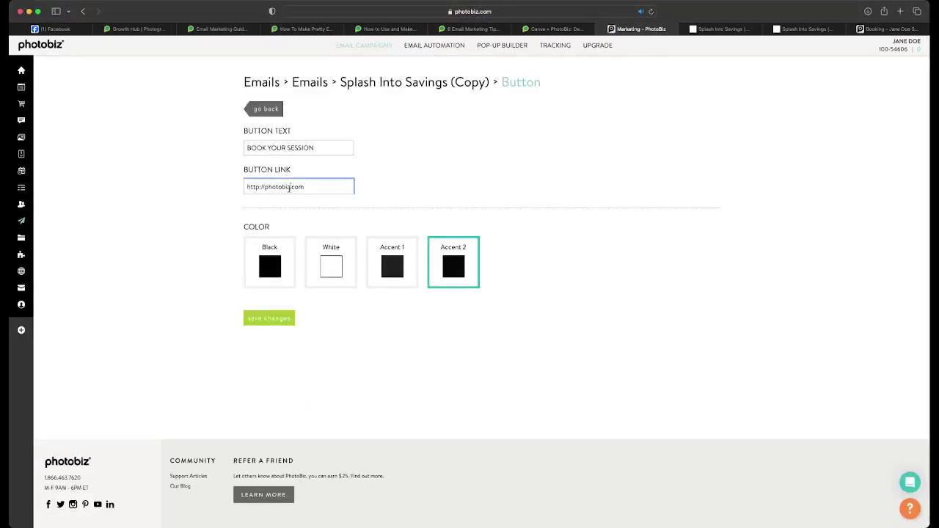
key(super+v)
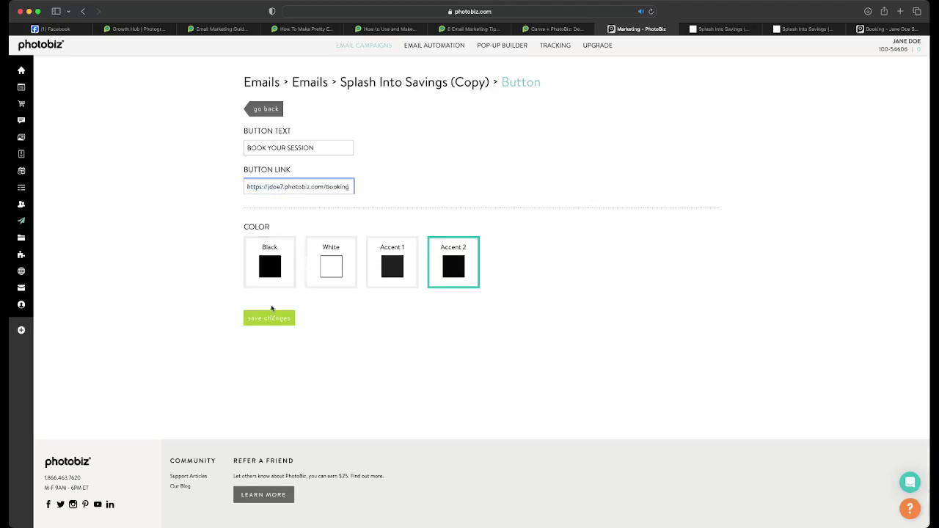
click(270, 317)
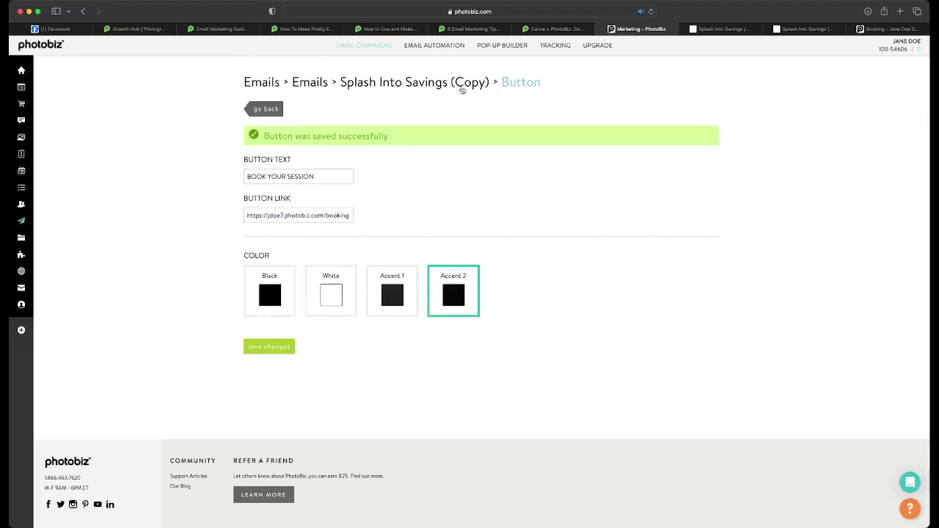
click(397, 83)
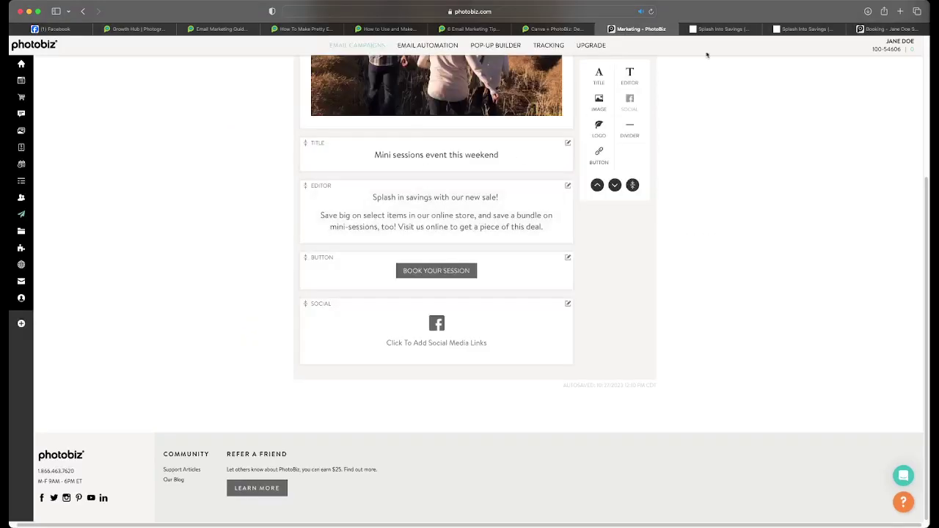
- Reload the email preview and confirm the button now opens the Booking page's session date and time options
click(723, 29)
click(650, 11)
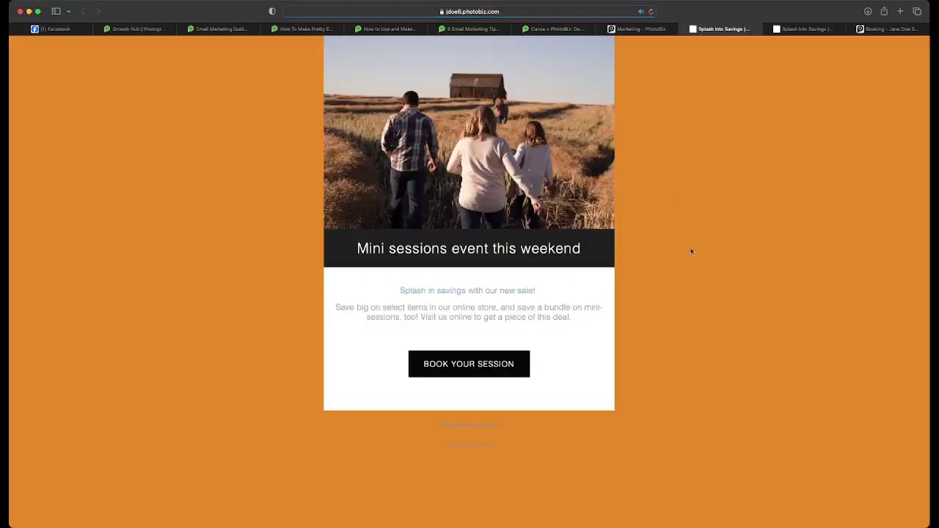
click(444, 366)
scroll(380, 215, down, 10)
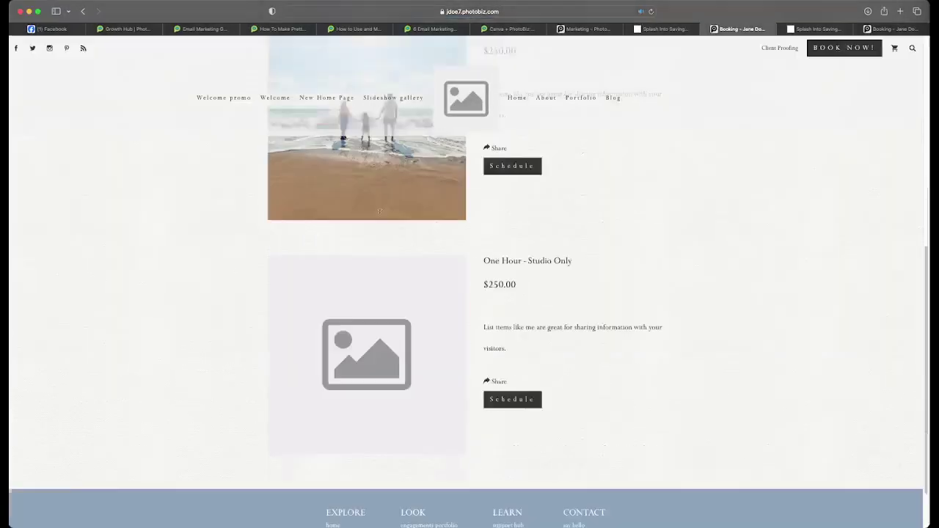
scroll(380, 215, up, 6)
scroll(380, 215, down, 3)
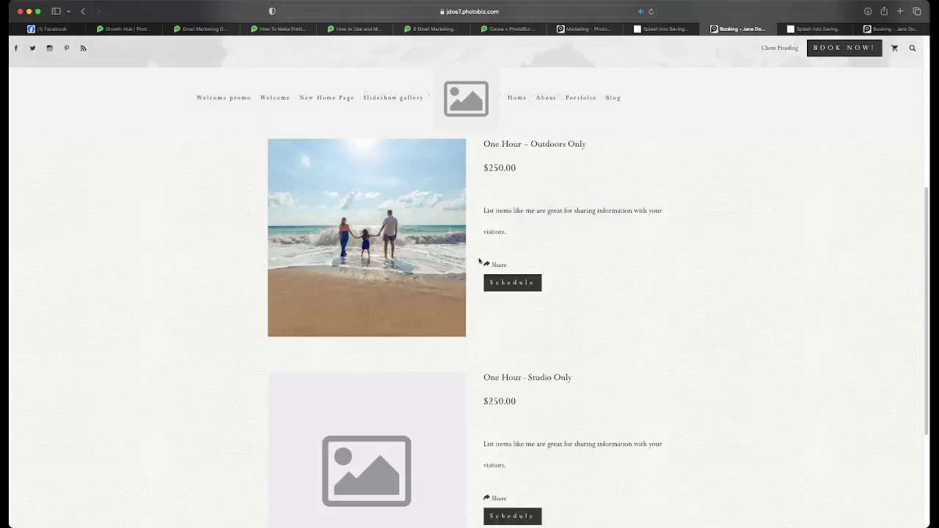
click(506, 286)
scroll(398, 272, down, 3)
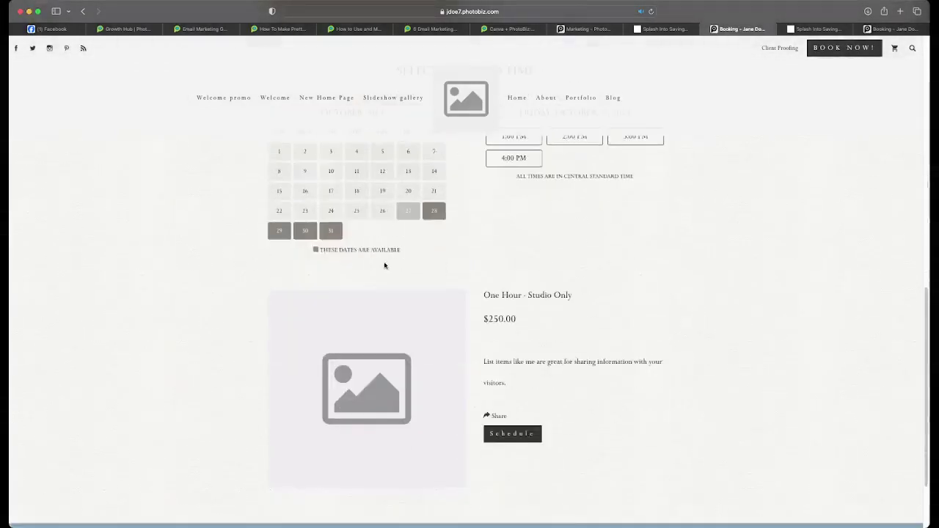
scroll(384, 264, up, 10)
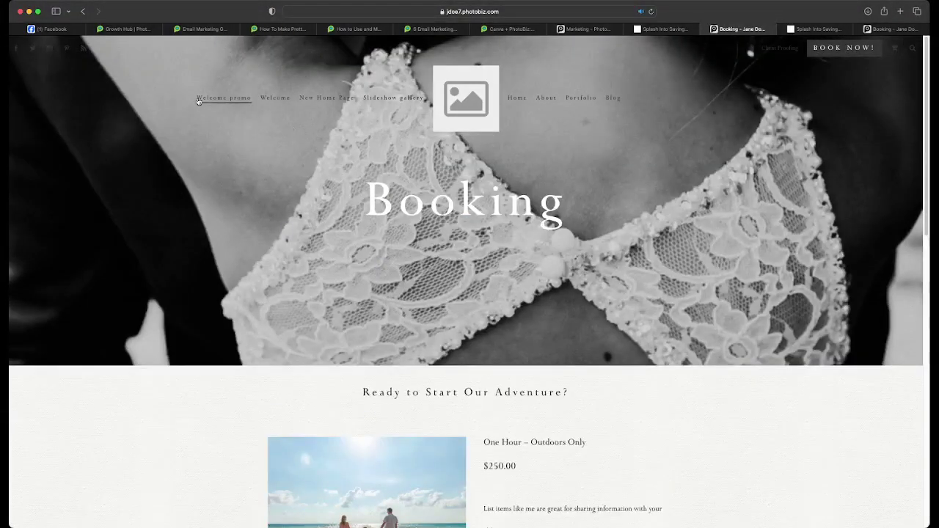
click(665, 30)
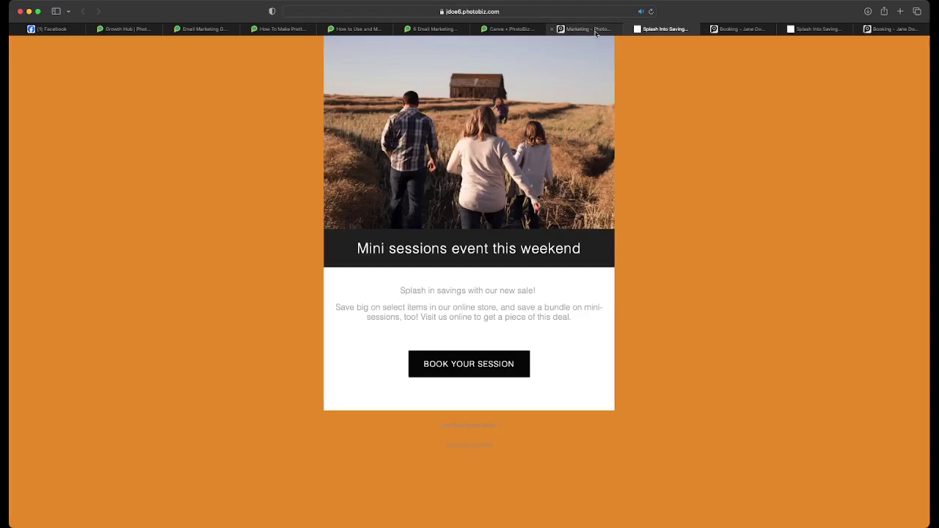
- Return to the email editor and open the Contacts list with its single customer
click(570, 29)
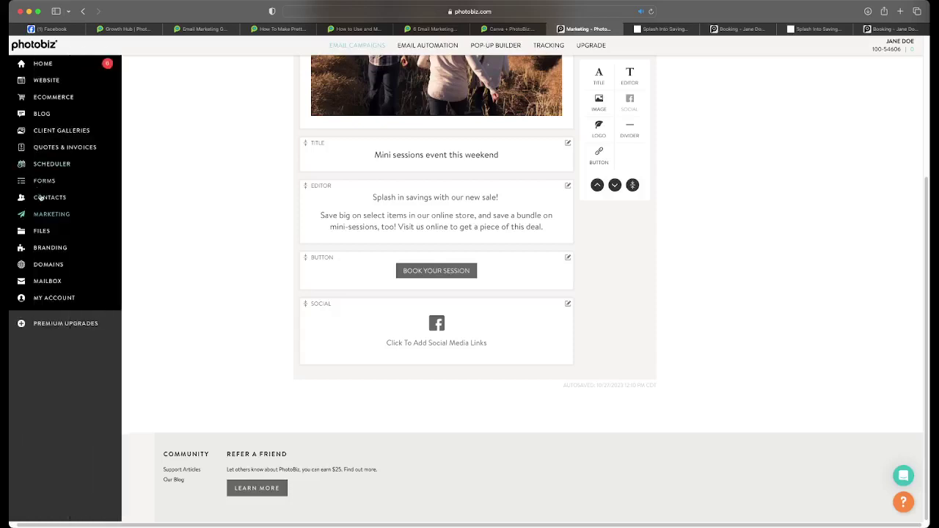
click(44, 197)
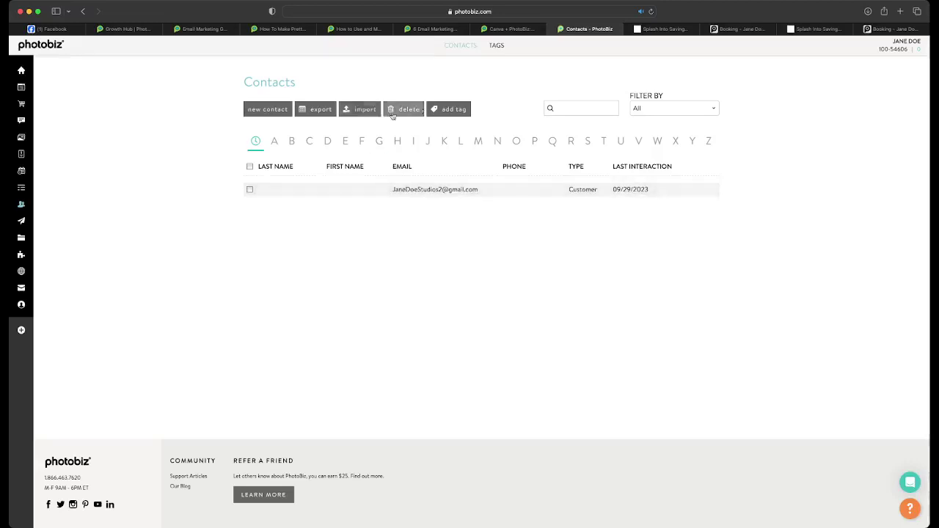
- Save a new contact's first name, last name and email, then open Splash Into Savings (Copy)'s send page
click(266, 109)
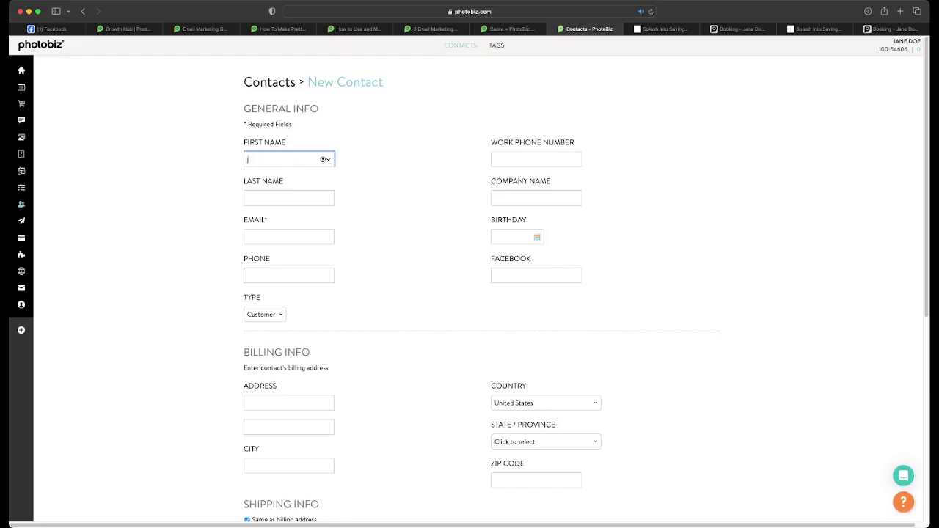
key(Tab)
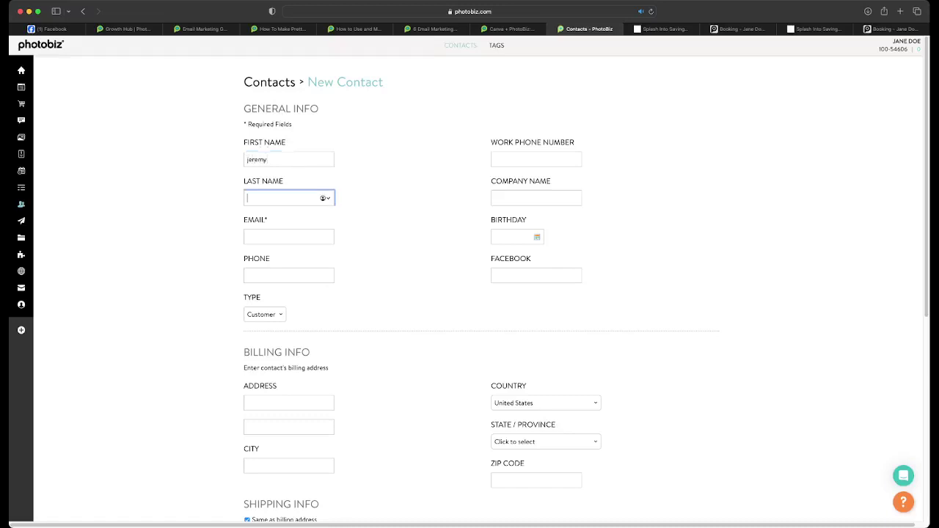
click(303, 233)
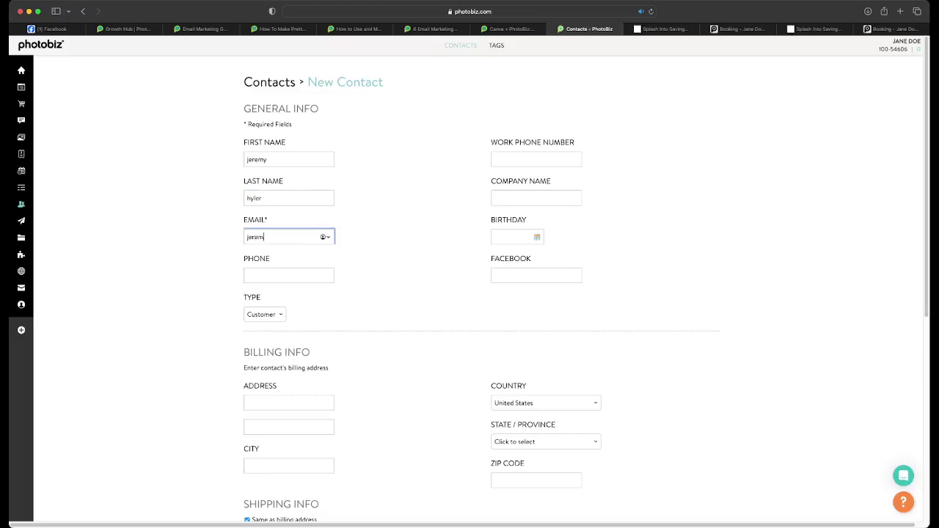
scroll(301, 246, down, 10)
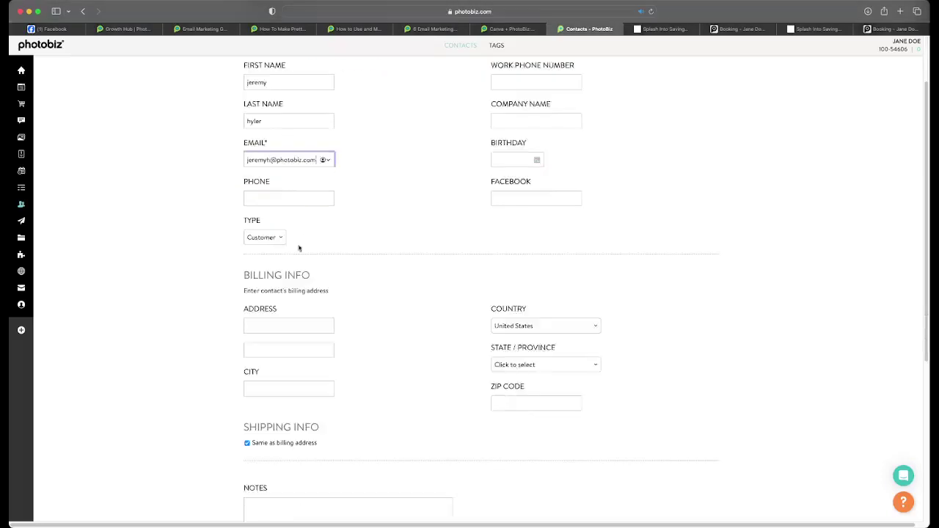
click(273, 382)
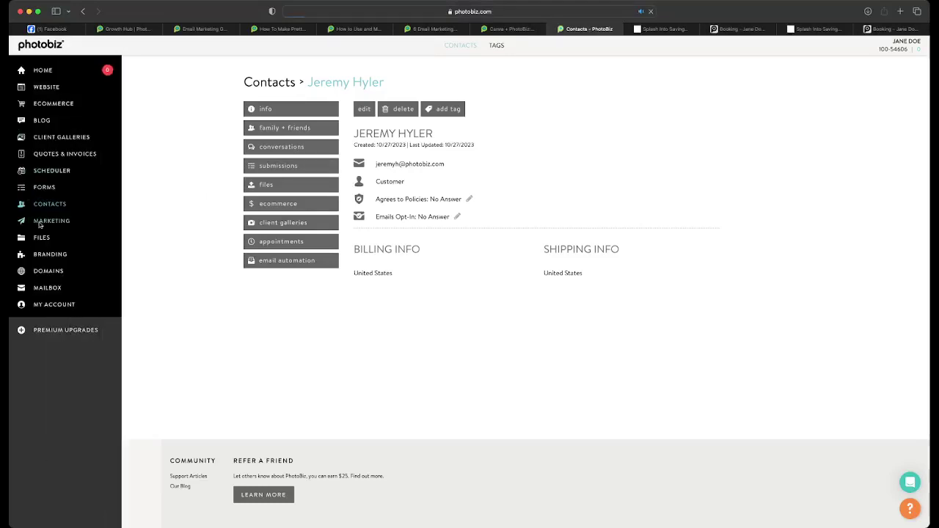
click(37, 222)
click(705, 94)
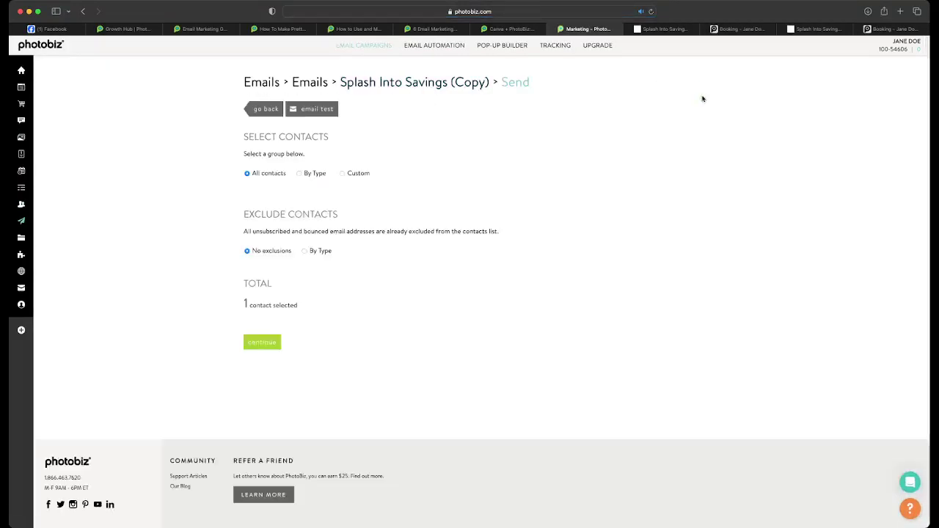
- Try the Custom and By Type recipient options, then go back to the new contact's profile
click(342, 174)
click(299, 174)
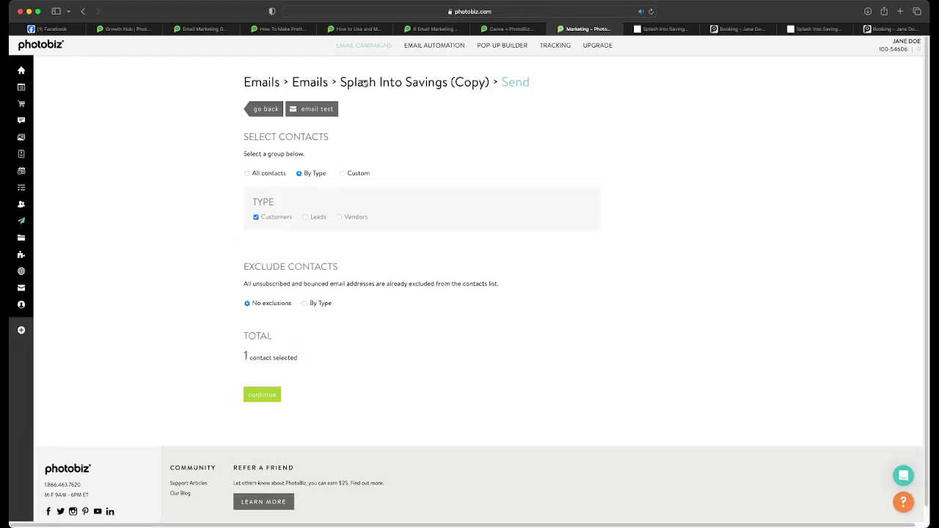
mouse_move(30, 218)
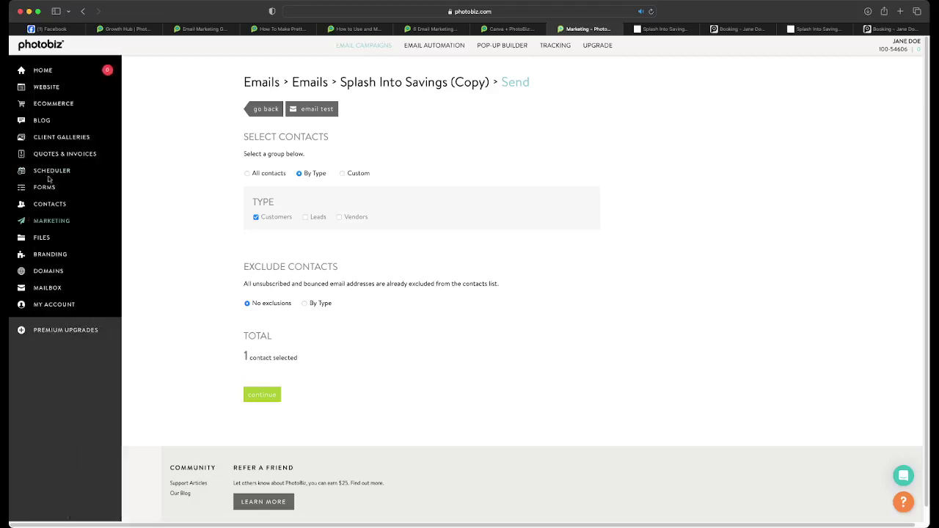
click(50, 204)
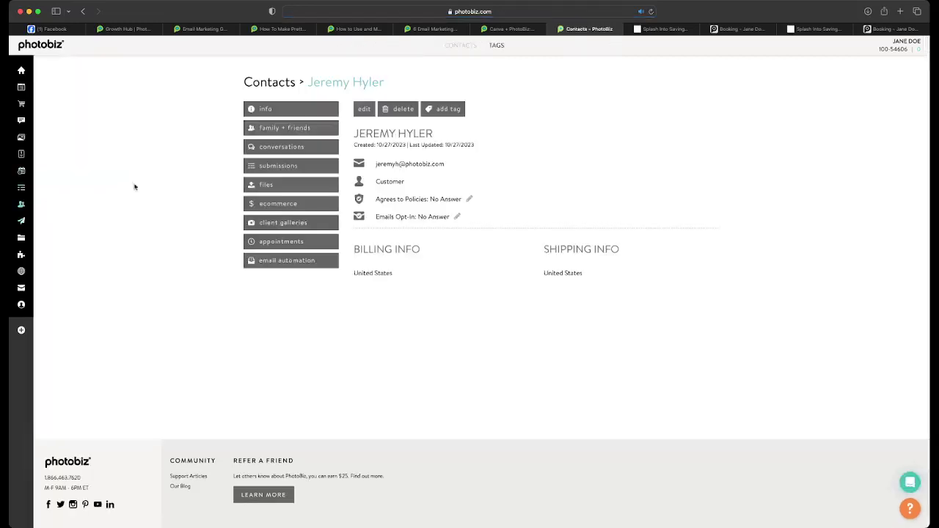
- Look over the full contacts list and the contact import page
click(452, 46)
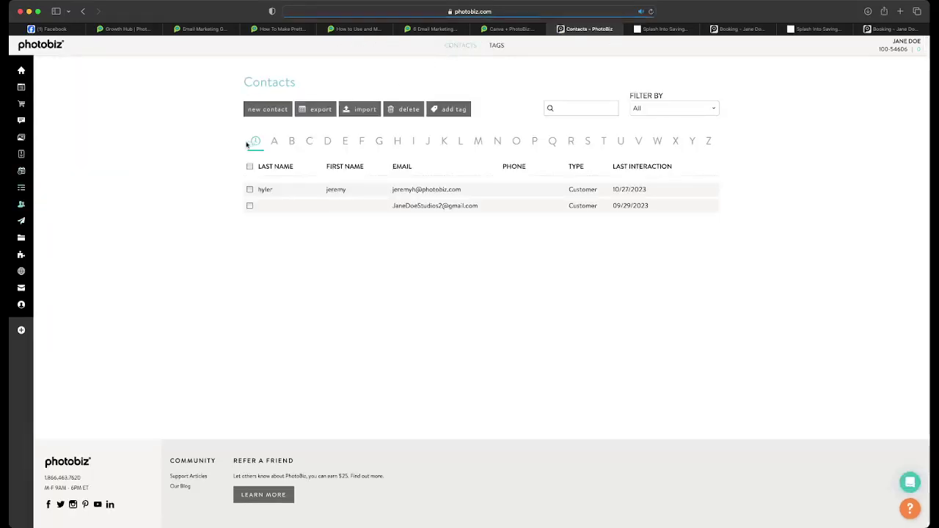
click(368, 111)
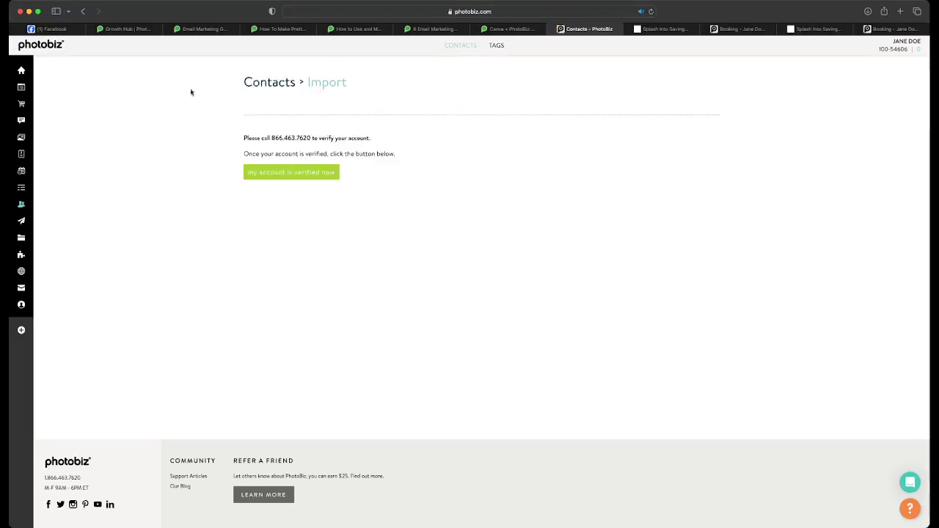
click(447, 48)
- Create a second contact with first name, last name and email, then return to the send page showing 2 contacts
click(258, 118)
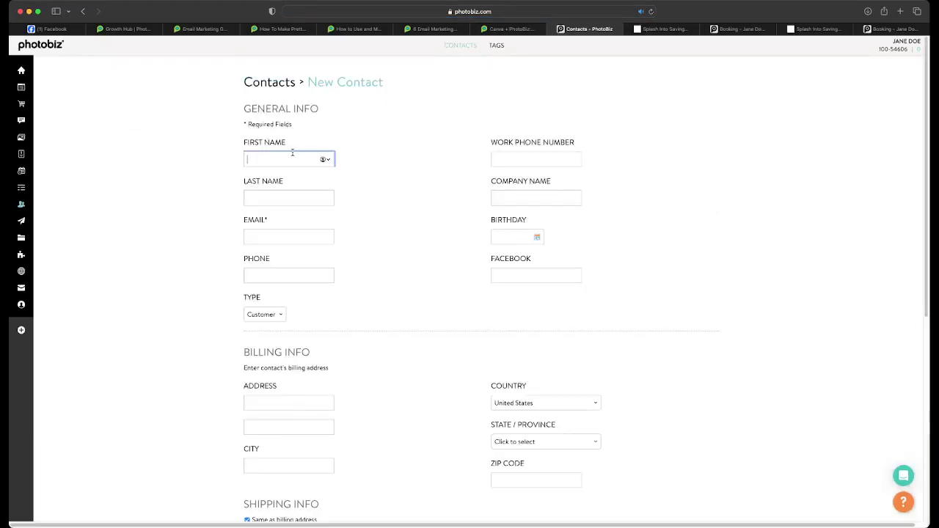
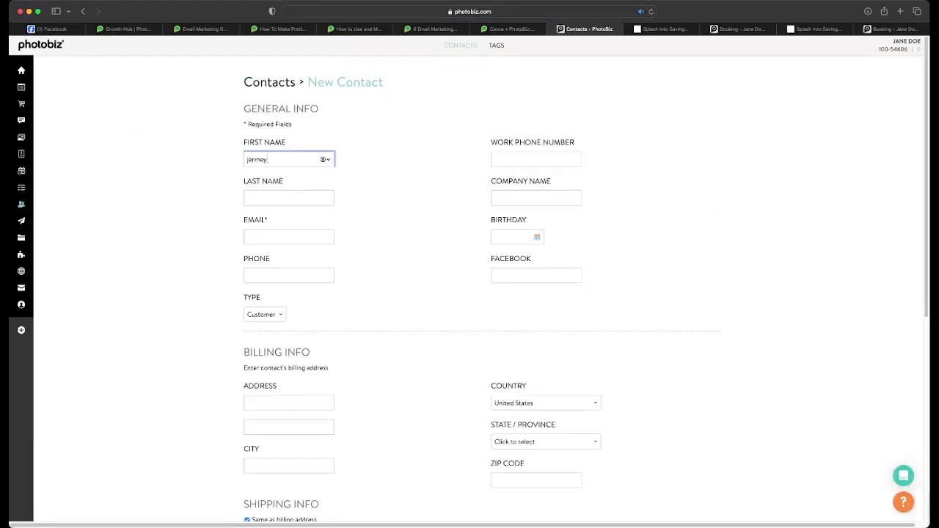
click(268, 196)
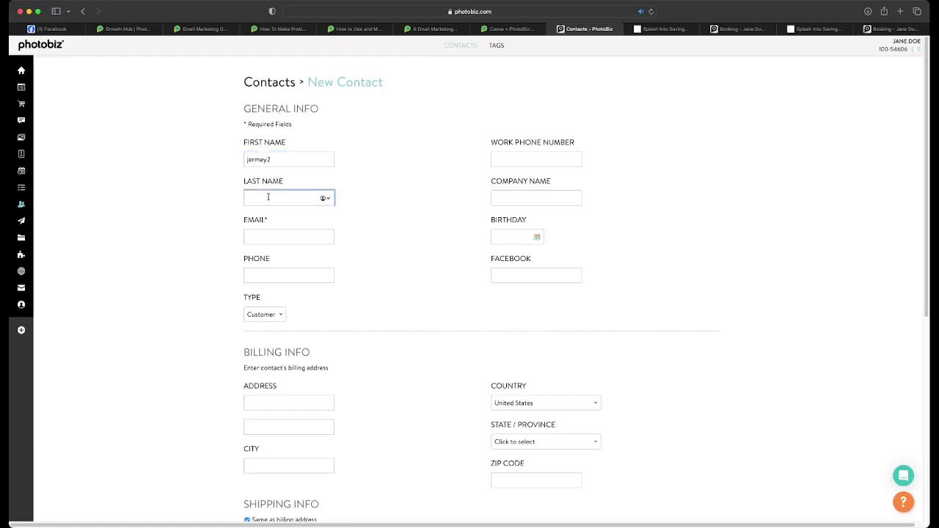
text(hyler2)
click(278, 230)
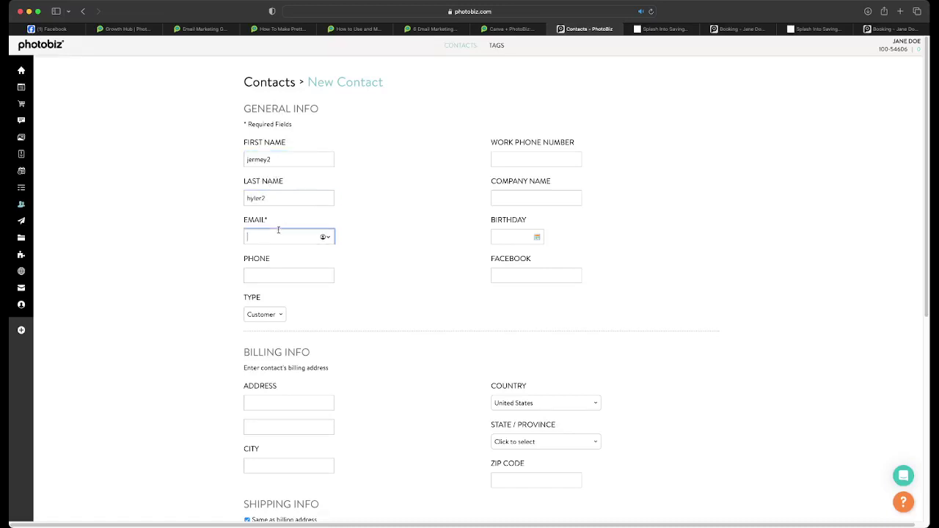
scroll(289, 272, down, 5)
click(282, 382)
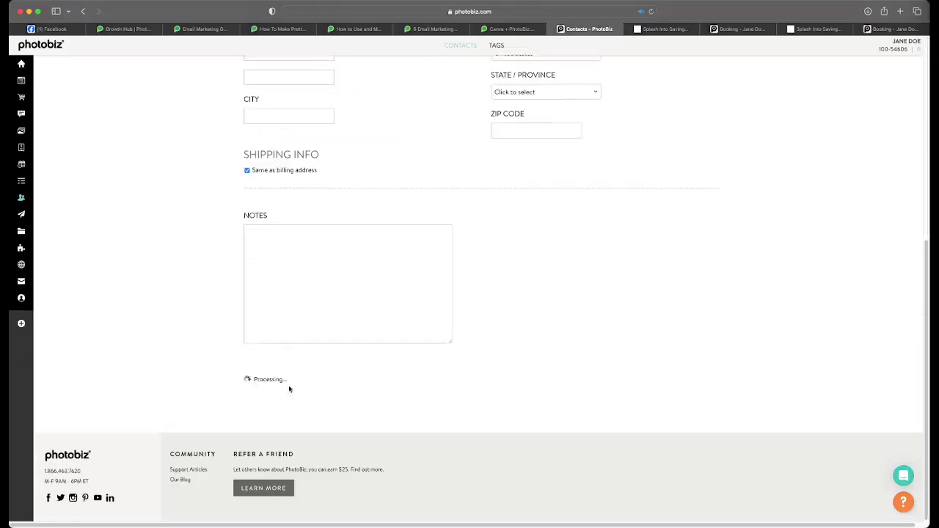
click(21, 221)
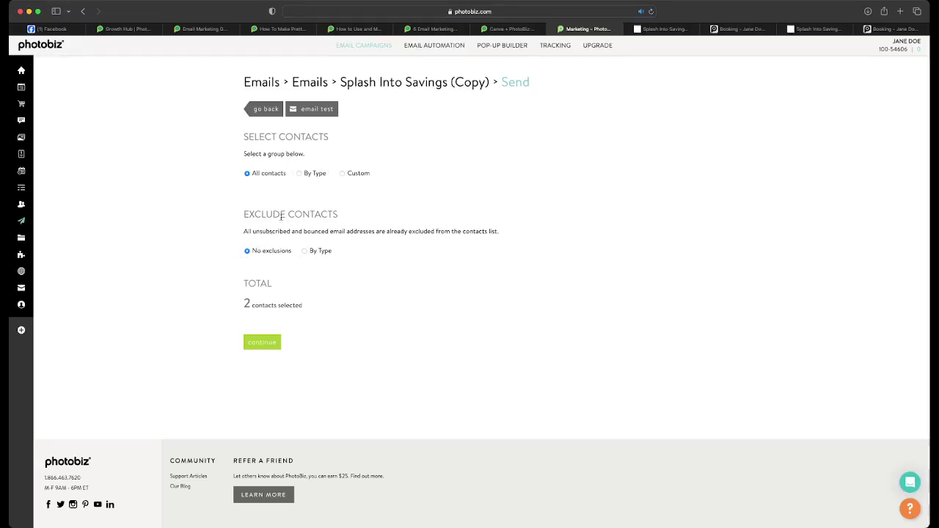
- Switch recipients to a Custom list holding only the chosen contact and continue to sender info
click(299, 173)
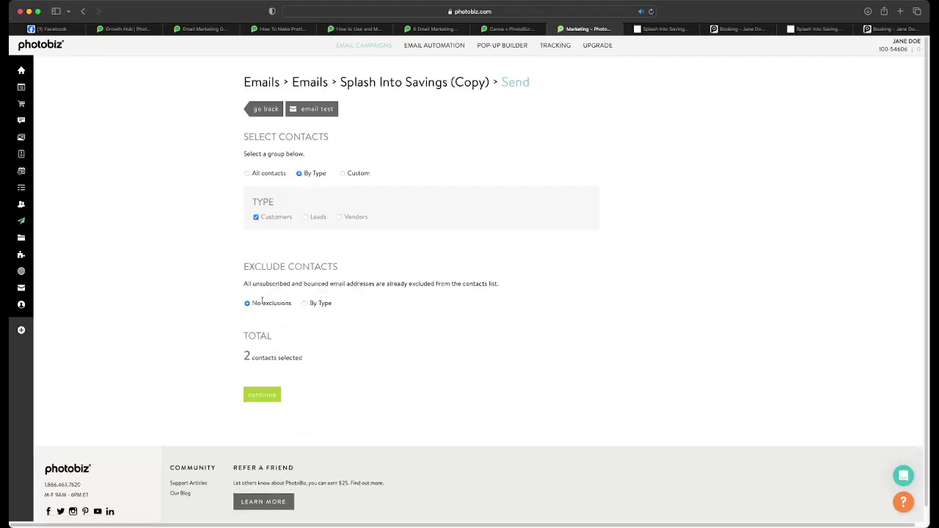
click(342, 174)
click(282, 244)
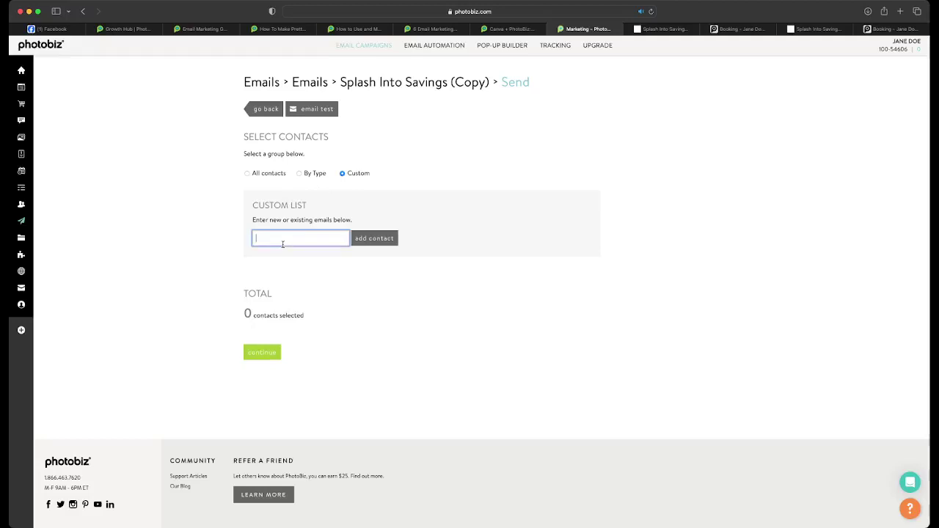
text(jeremy)
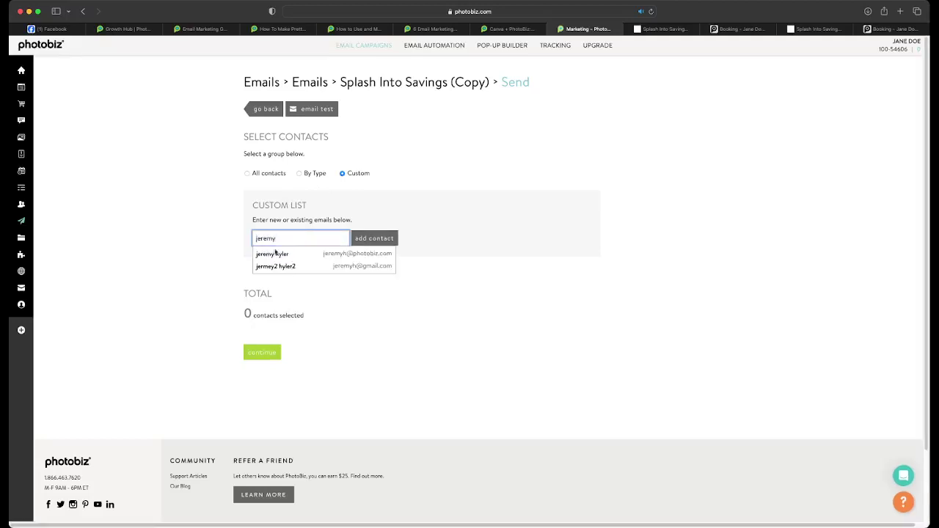
click(294, 254)
click(357, 241)
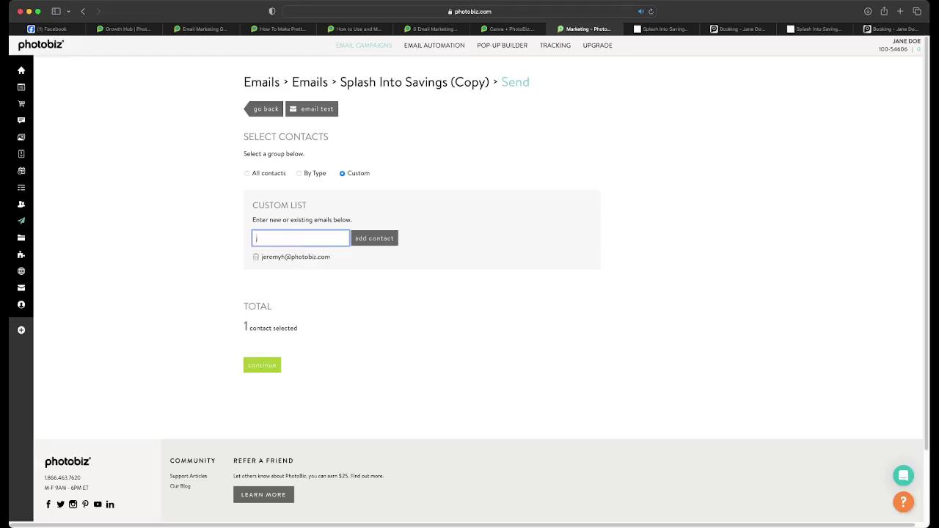
click(264, 371)
- Tag the recipients 'wedding' and tick the box confirming they gave permission to be emailed
scroll(279, 294, down, 2)
click(284, 262)
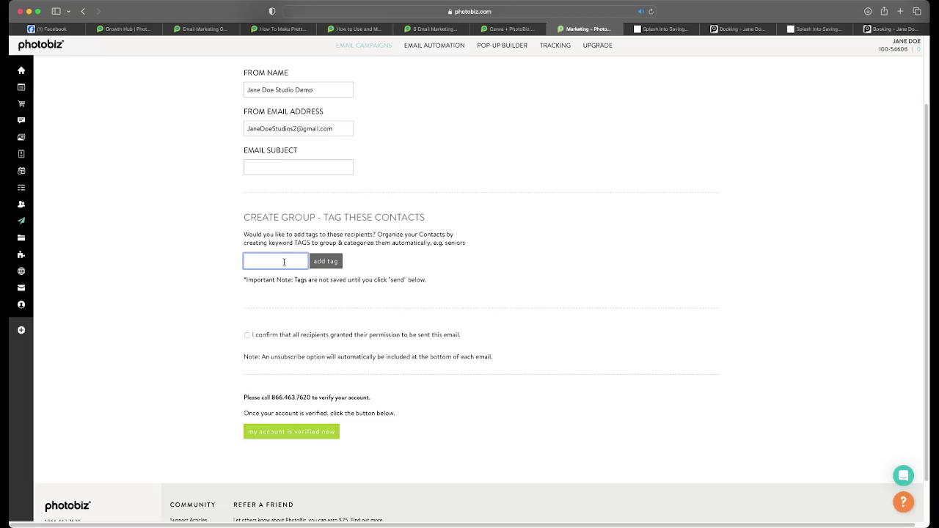
text(wedding)
click(314, 259)
scroll(279, 250, up, 2)
click(260, 242)
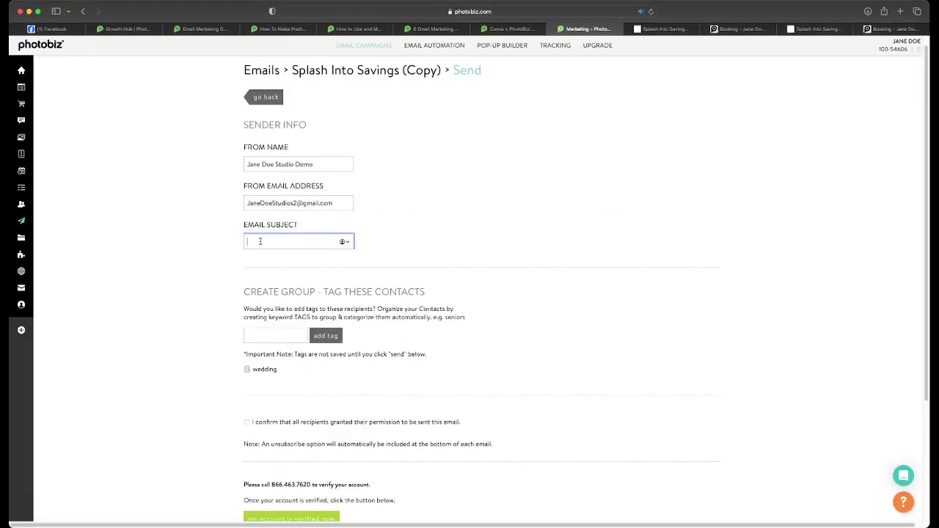
scroll(272, 279, down, 2)
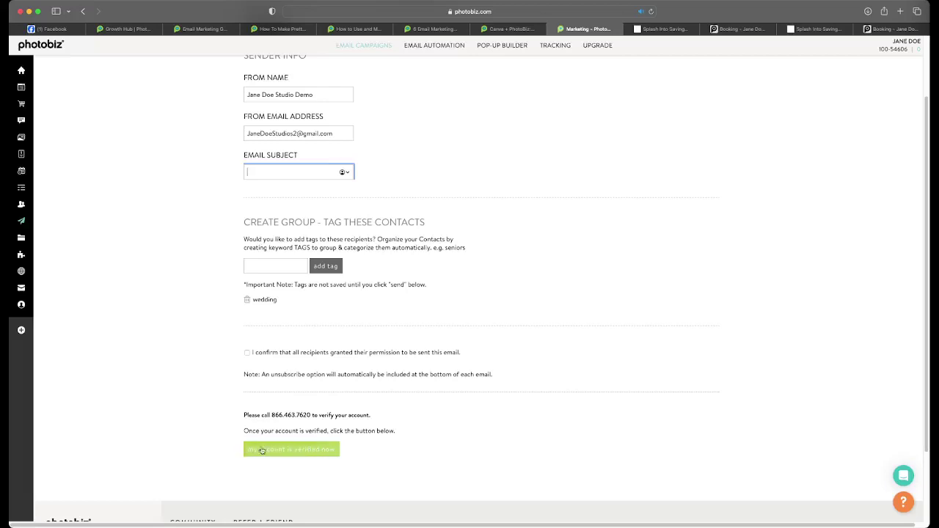
click(247, 353)
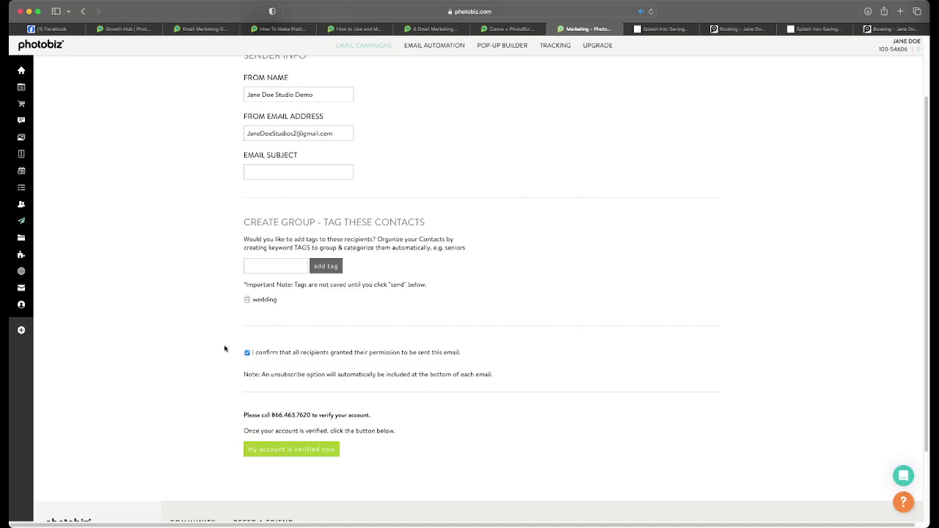
scroll(225, 350, up, 3)
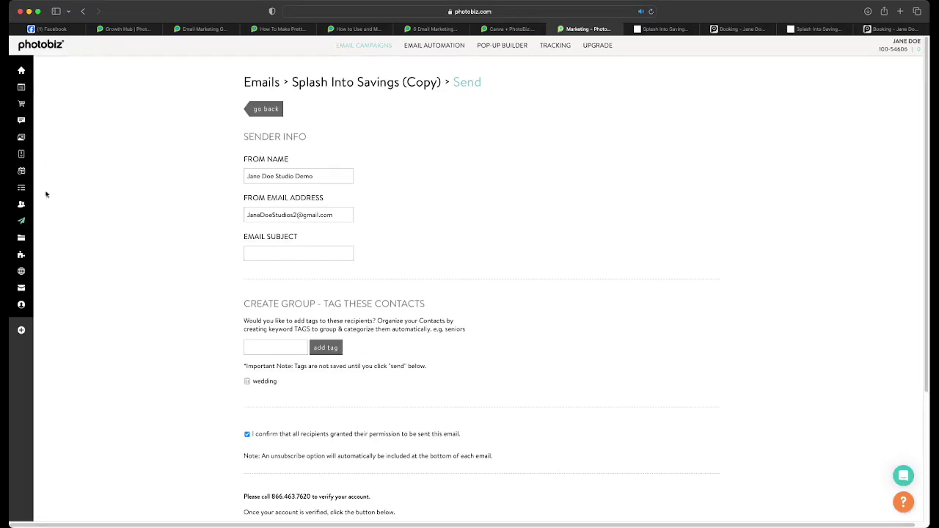
scroll(218, 216, down, 4)
scroll(220, 202, up, 4)
mouse_move(18, 223)
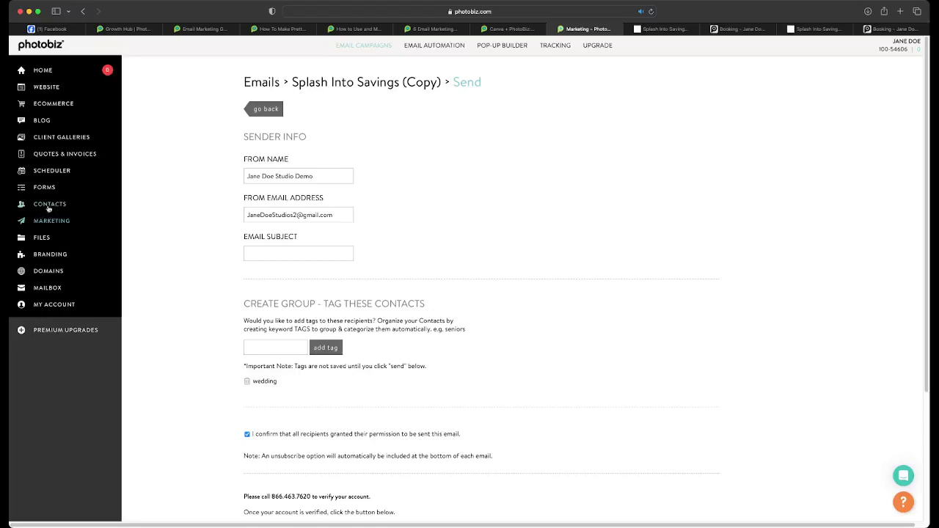
- Open the first customer contact's details from the full contacts list
click(49, 204)
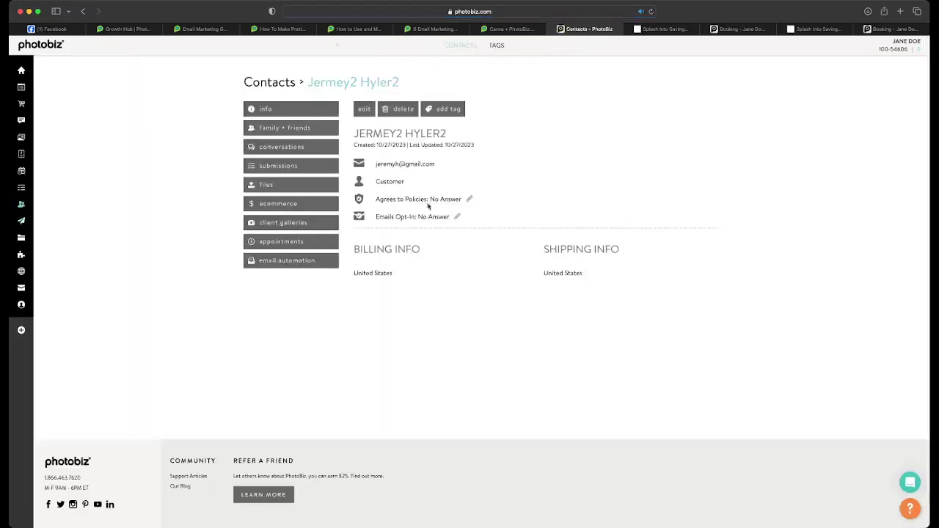
click(449, 46)
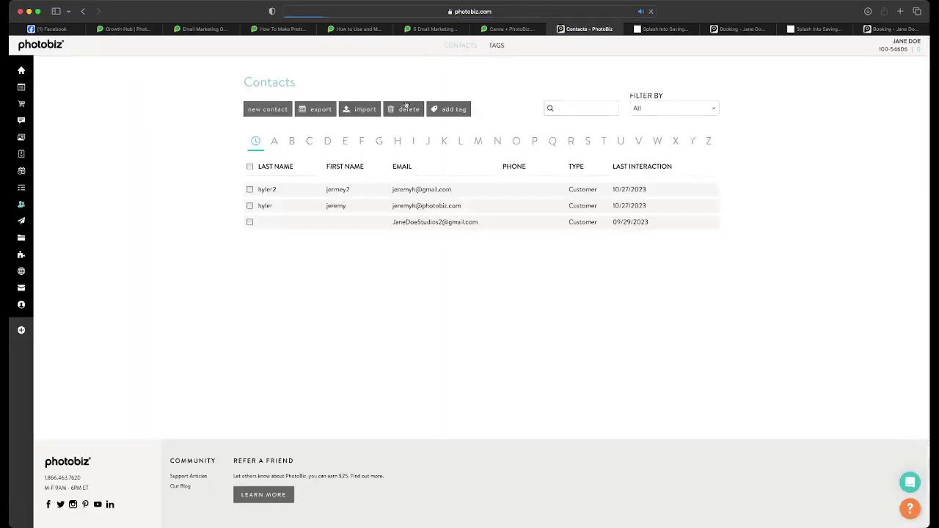
click(338, 205)
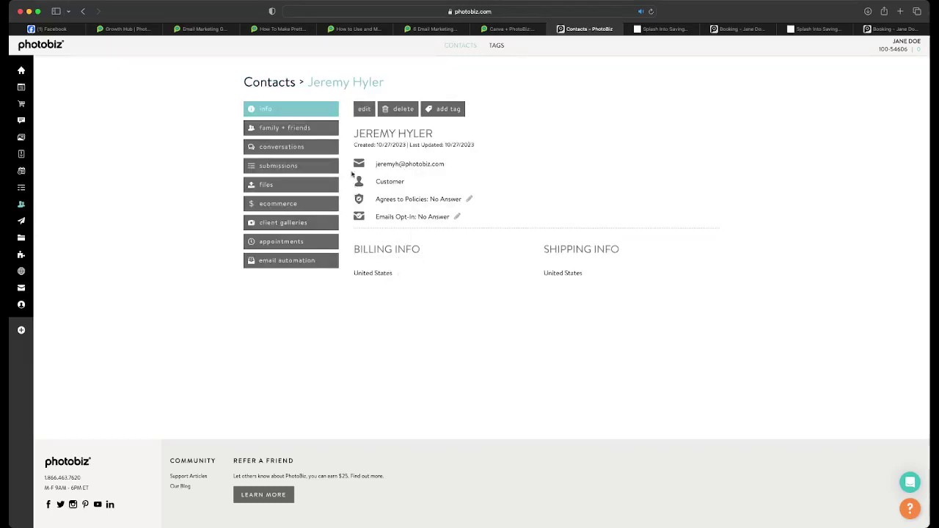
- Cancel the tagging dialog and open the Contacts import page requiring phone verification
click(436, 113)
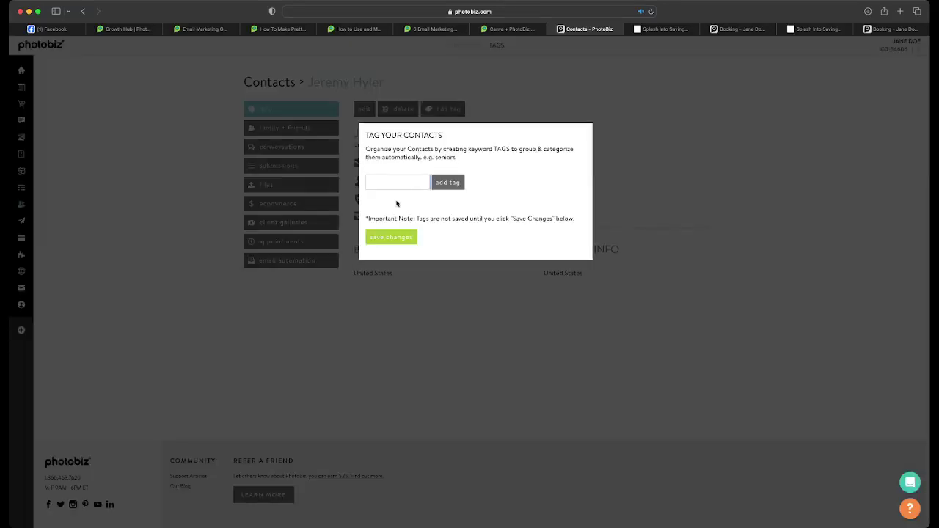
click(176, 155)
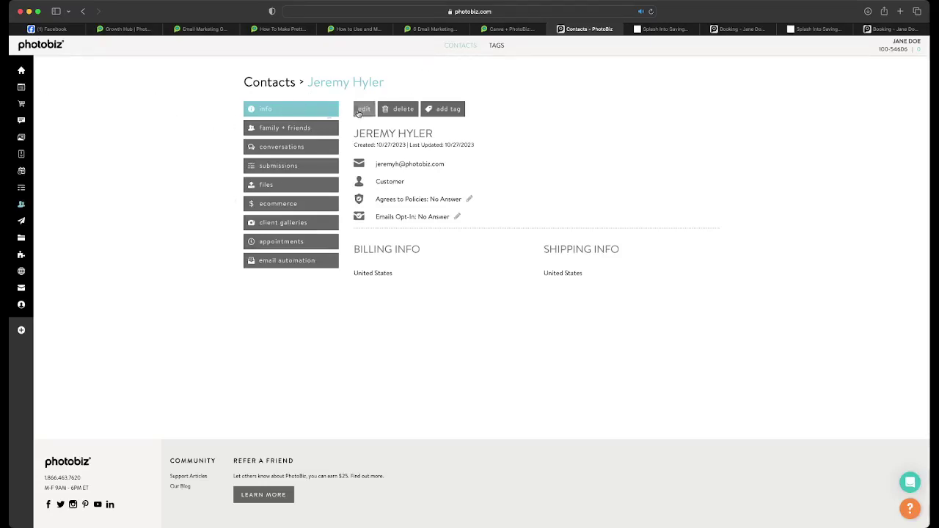
click(453, 46)
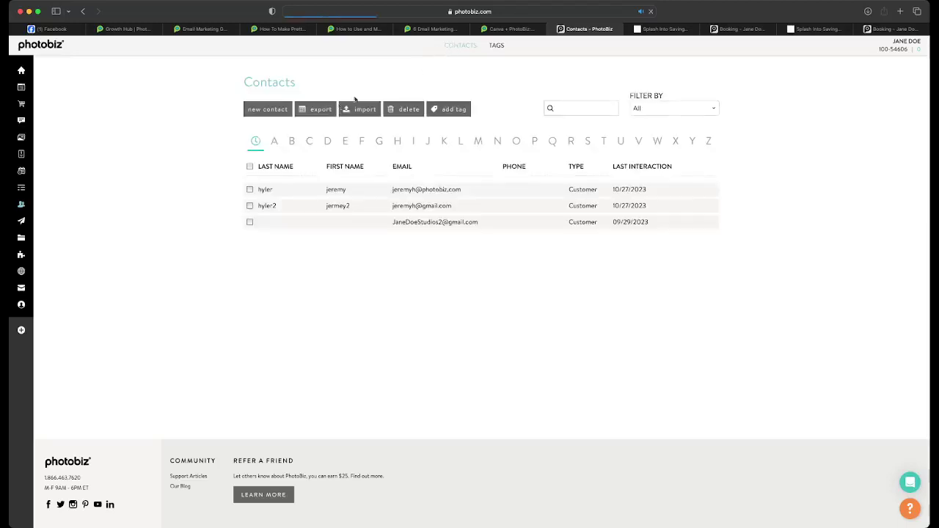
click(359, 109)
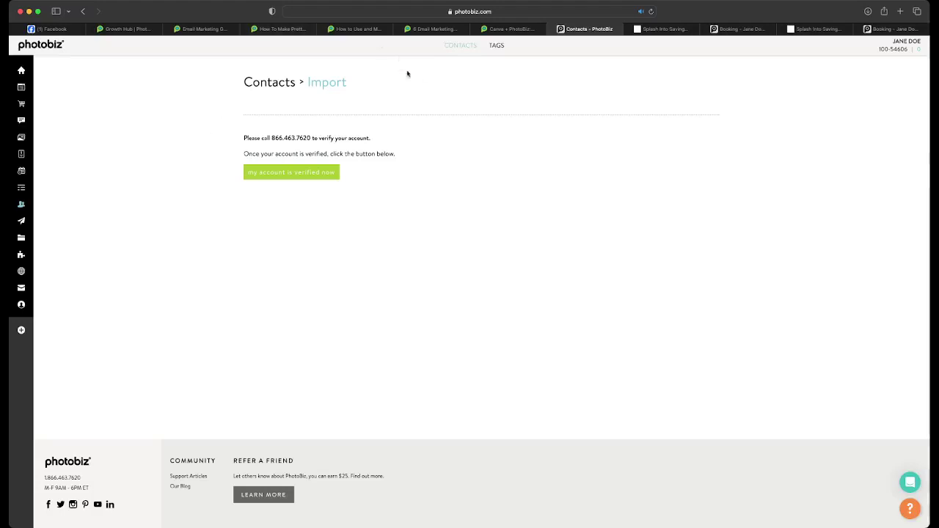
- Tag the customer contact 'family', save, then open the Ecommerce dashboard showing $0 and 0 orders
click(471, 48)
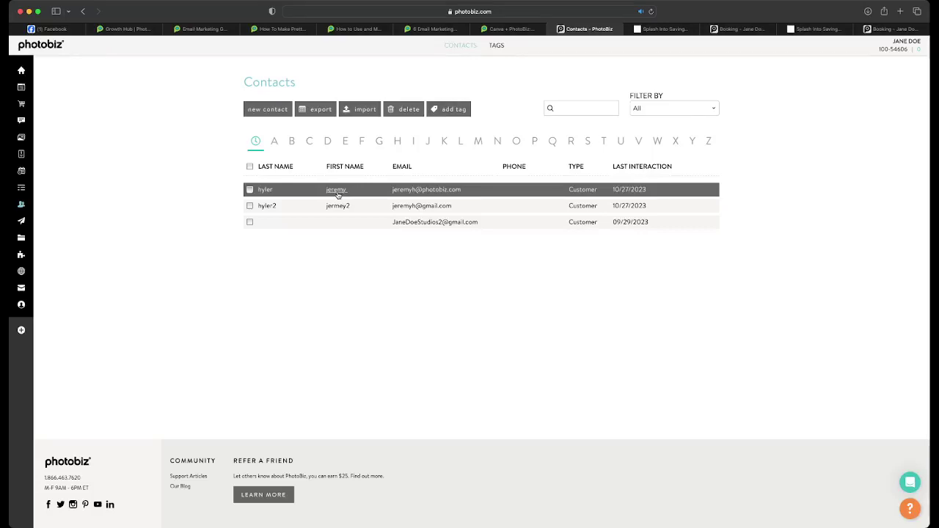
click(337, 192)
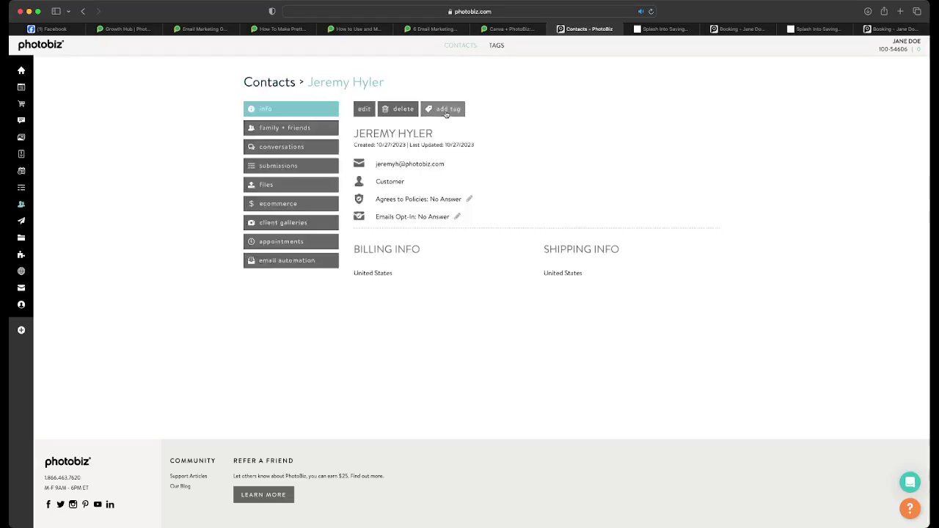
click(446, 110)
text(family)
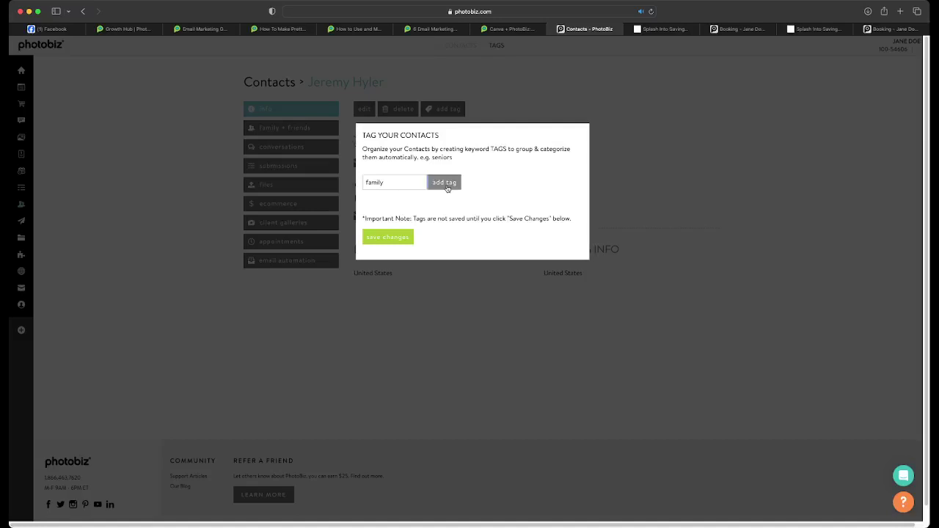
click(445, 183)
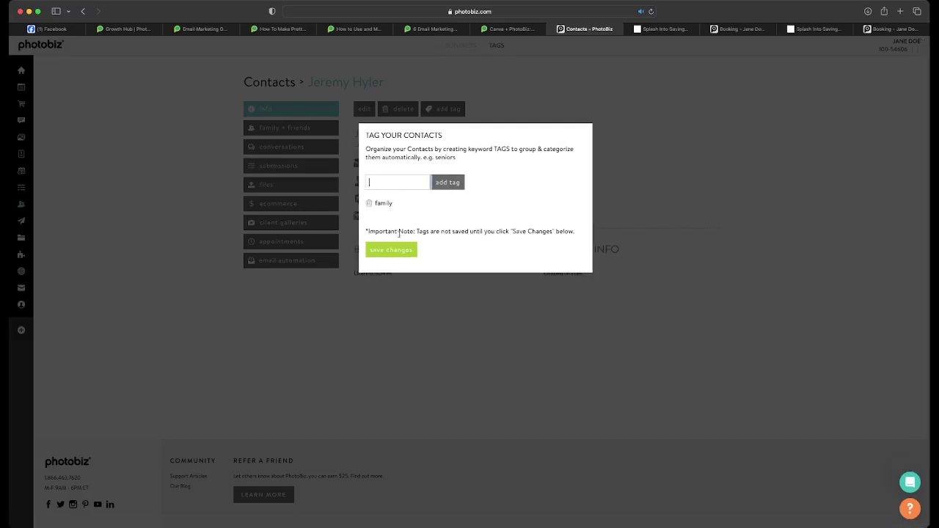
click(394, 251)
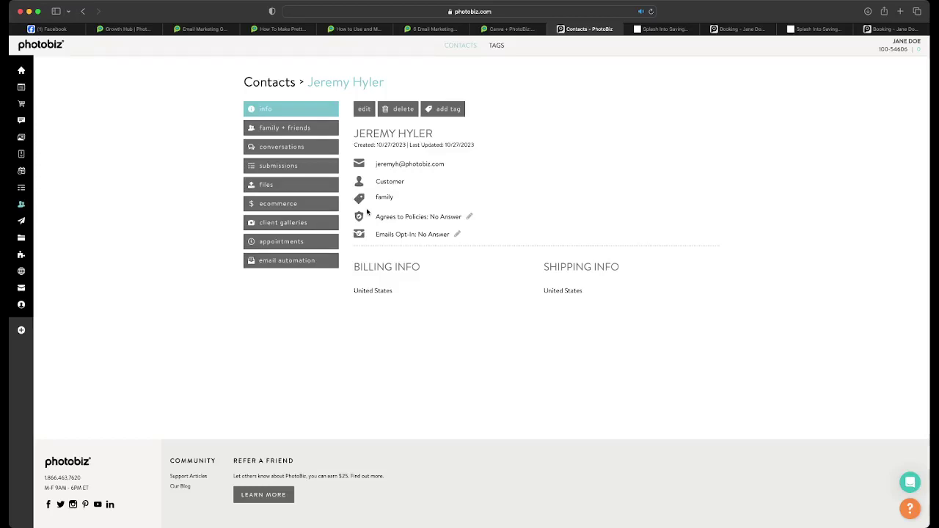
click(37, 103)
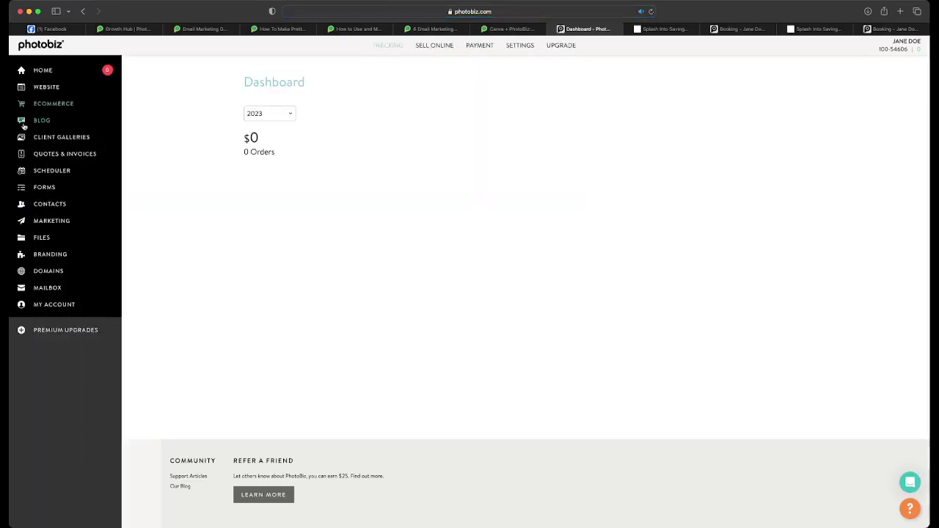
- Start a new Fixed package from Sell Online > Packages
click(446, 47)
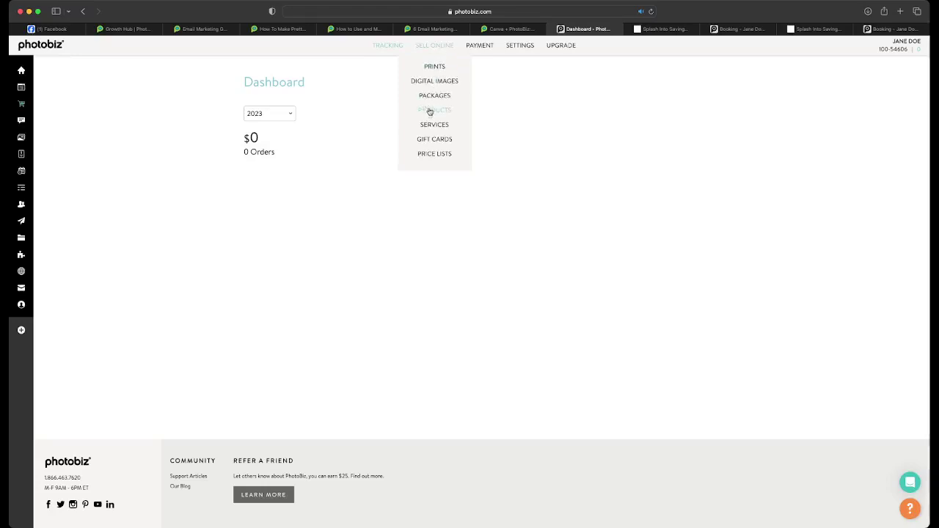
click(435, 95)
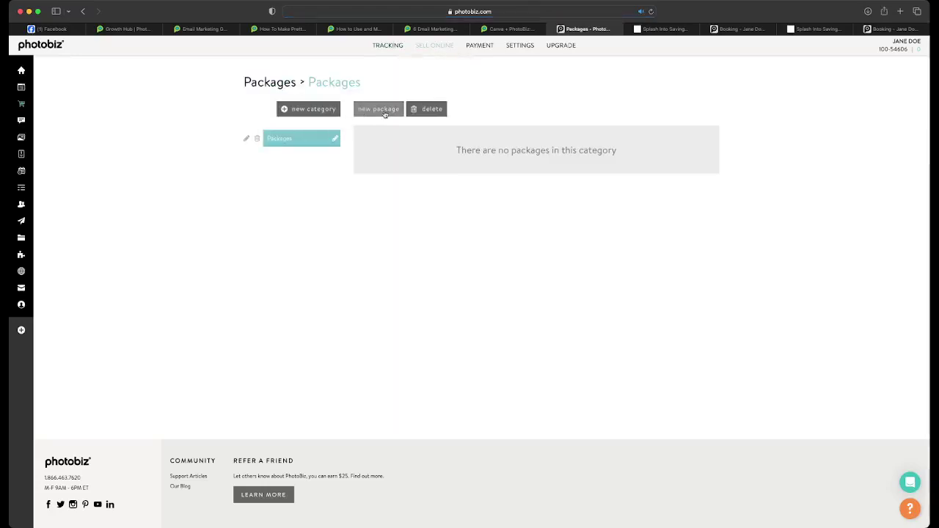
click(383, 110)
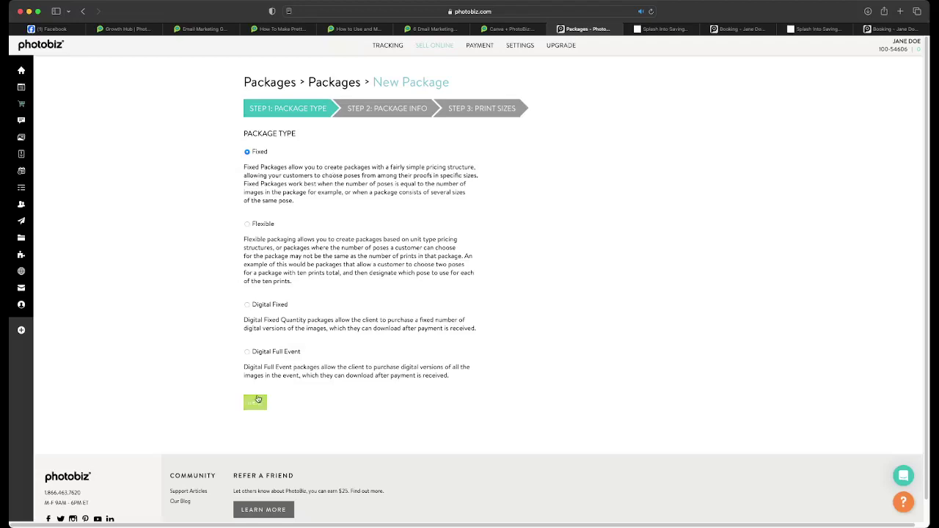
click(255, 401)
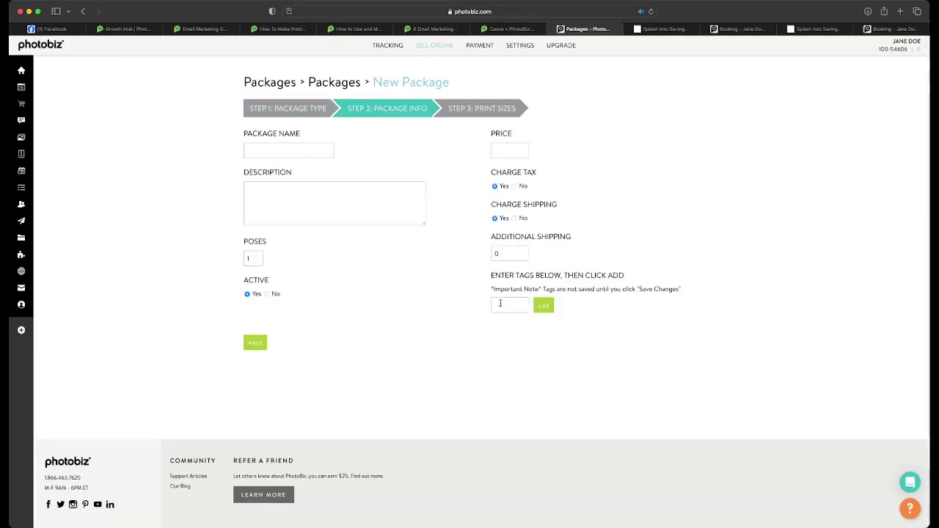
- Tag the package 'package 1' and enter a price of 10000
click(499, 304)
text(package)
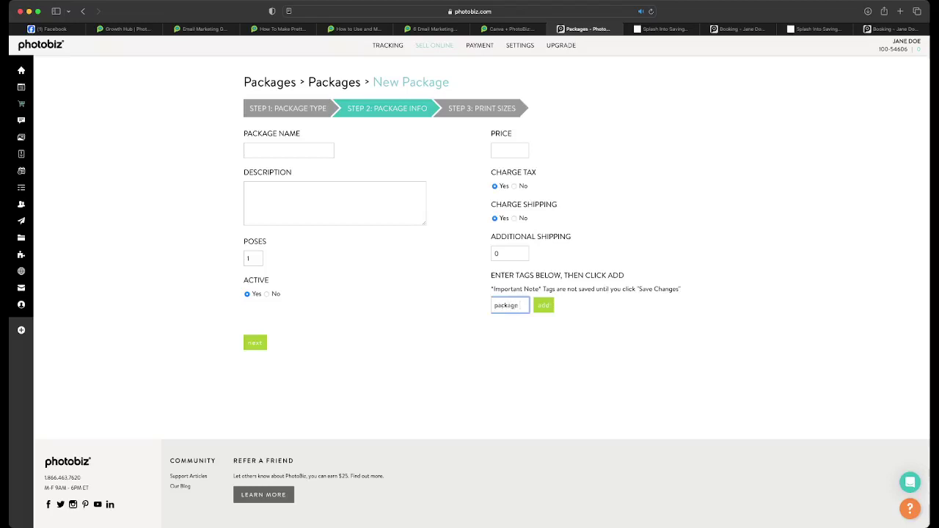
text( 1)
click(544, 305)
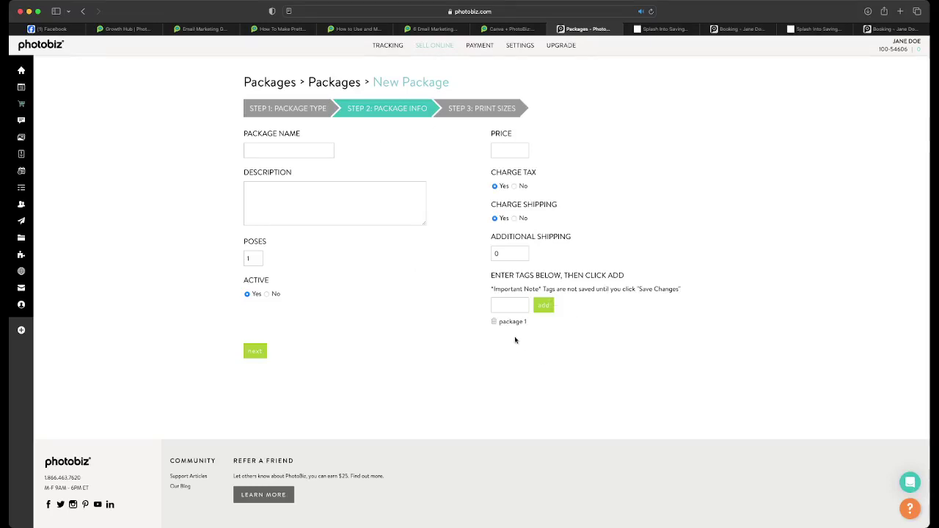
click(510, 150)
text(10000)
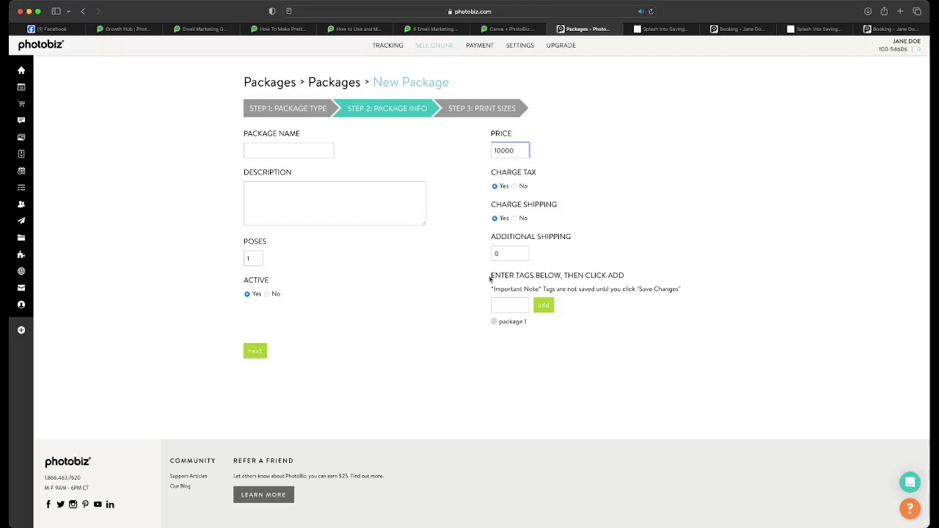
mouse_move(28, 134)
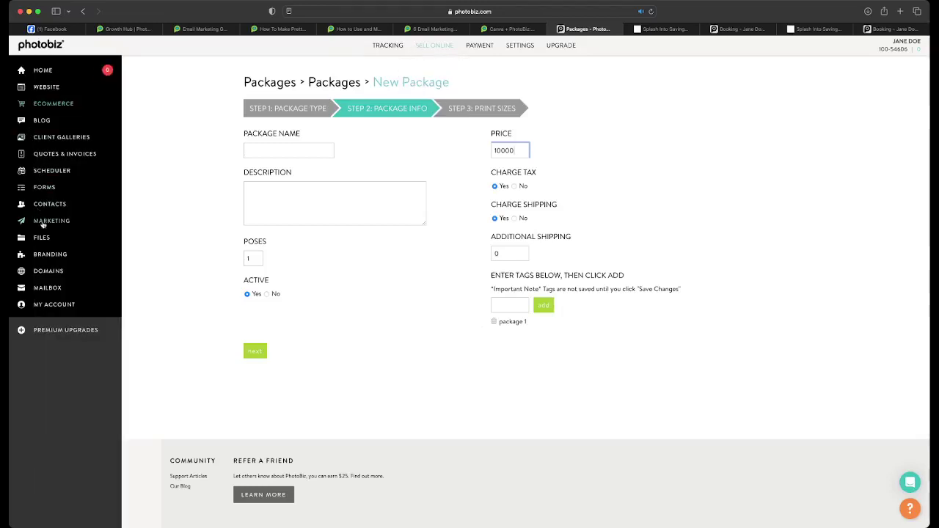
- Add the 'package 1' tag to the contact alongside family and save the profile
click(31, 205)
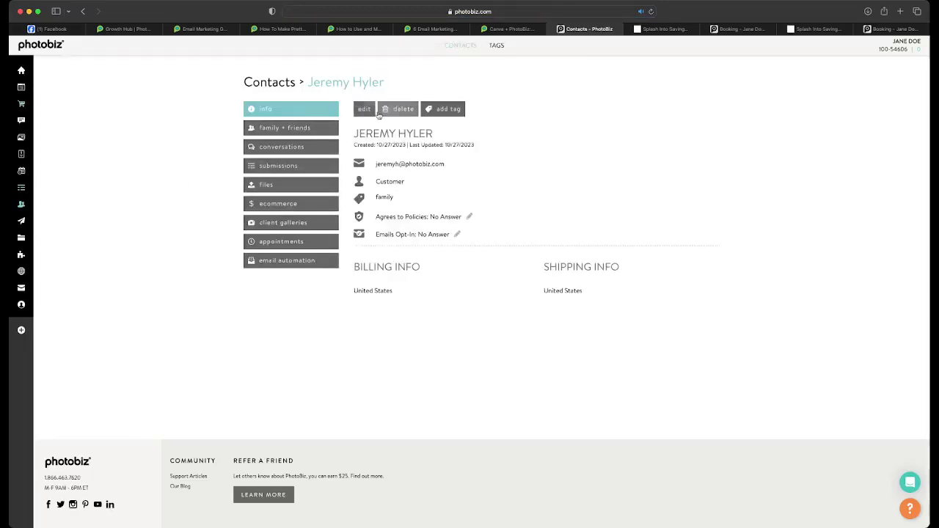
click(433, 114)
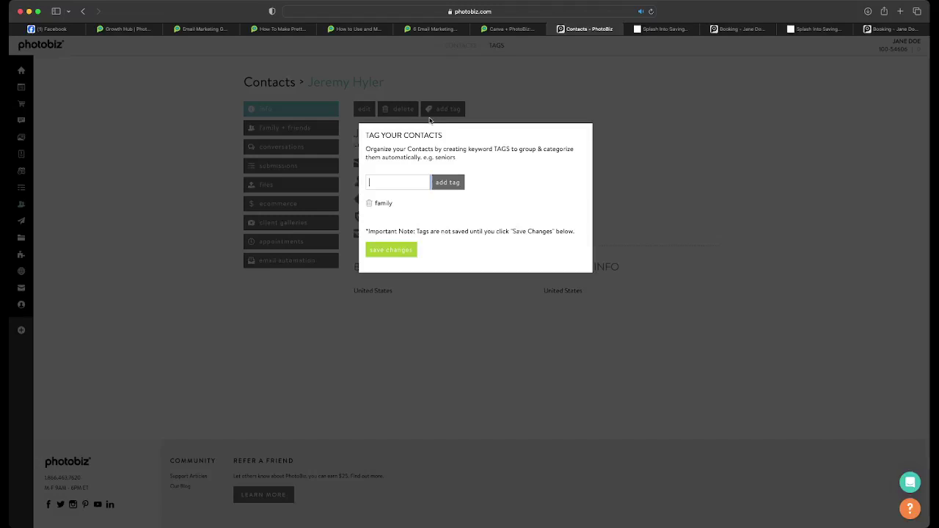
text(package 1)
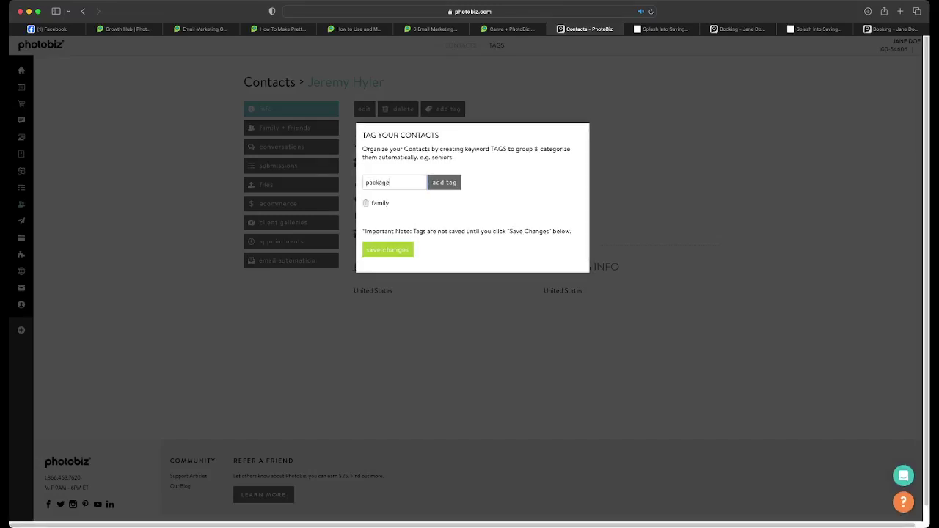
click(443, 180)
click(389, 250)
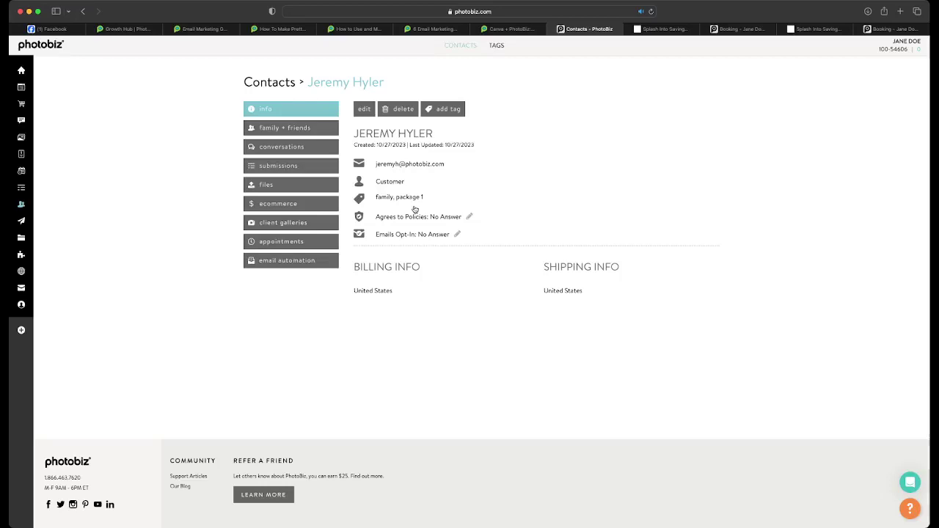
- Open the Laurie + Oliver 1 post in the blog editor and view it live
click(22, 122)
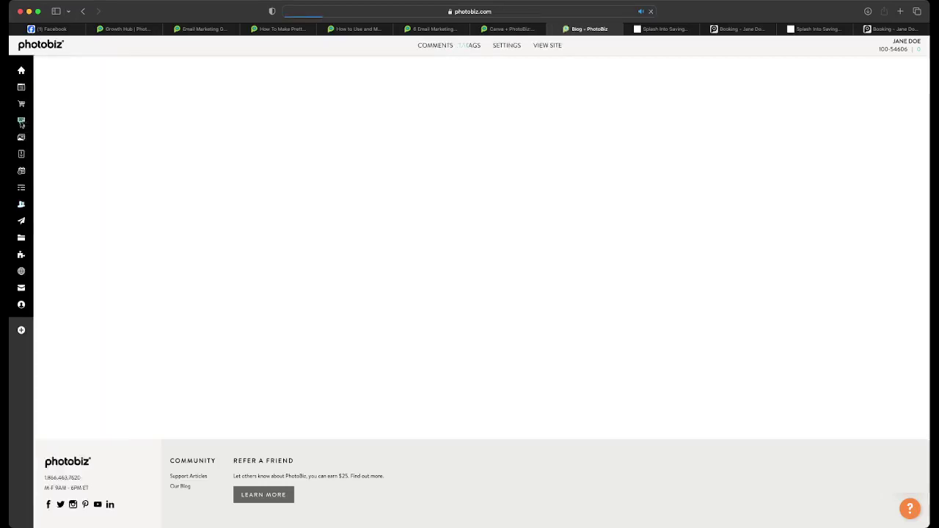
click(300, 156)
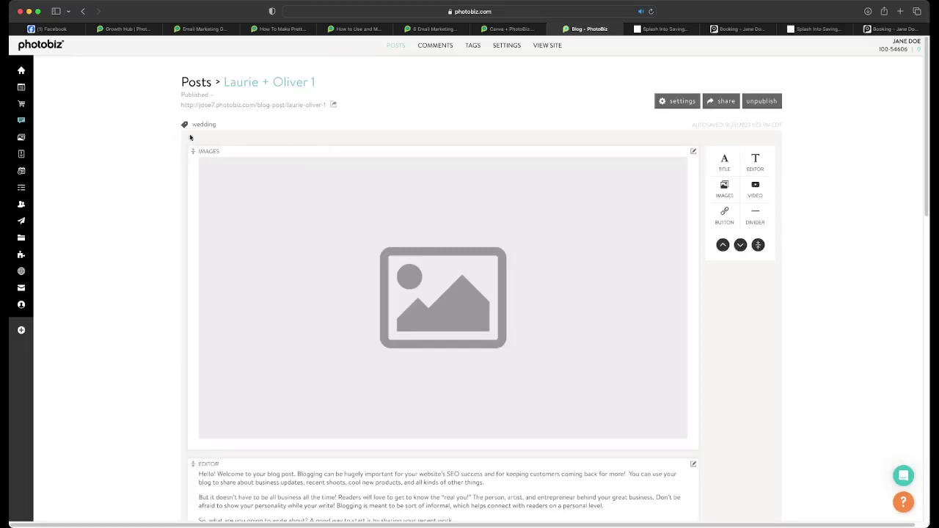
click(264, 106)
scroll(354, 241, down, 10)
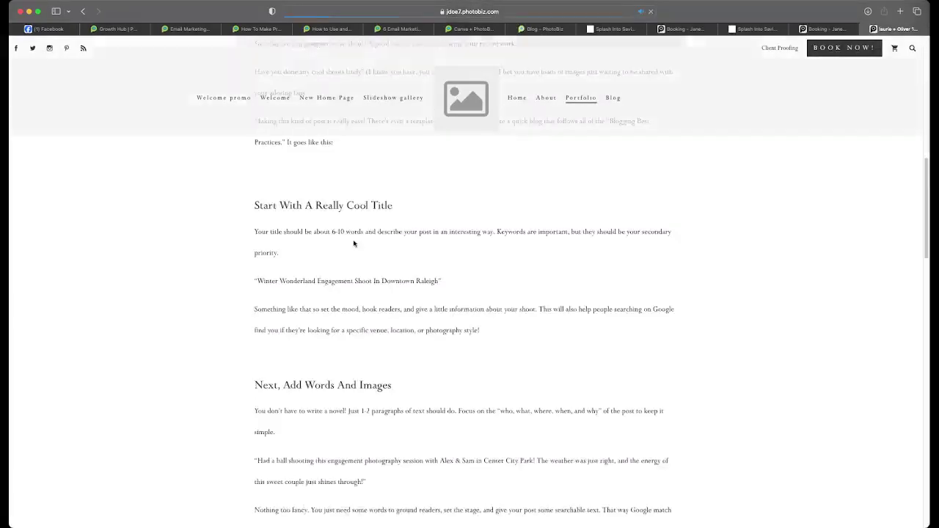
scroll(354, 244, down, 15)
- Submit a comment 'wow this looks great!' with the commenter's name and e-mail, then return to the editor
click(272, 278)
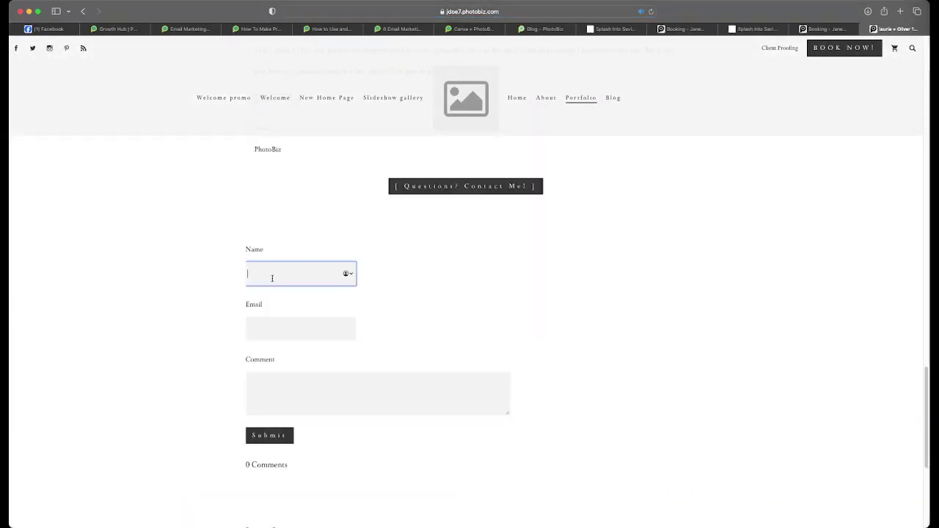
click(289, 330)
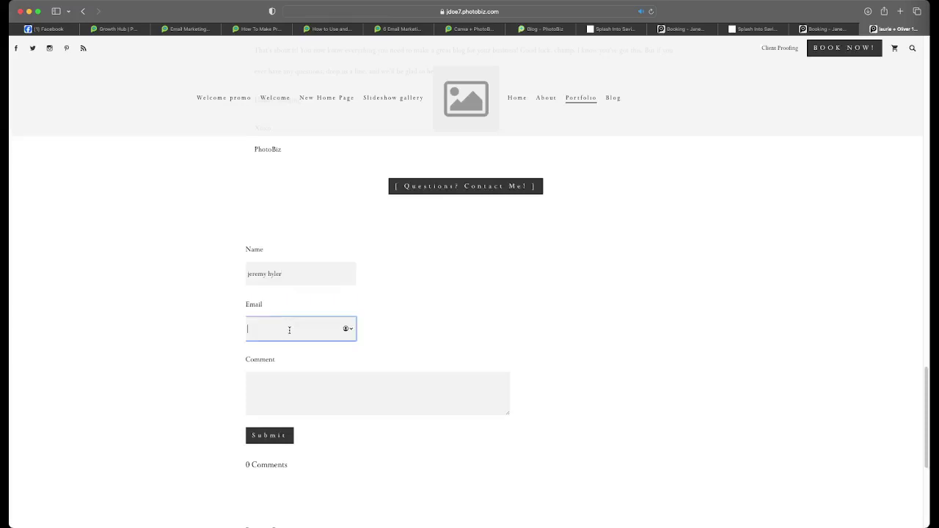
click(284, 385)
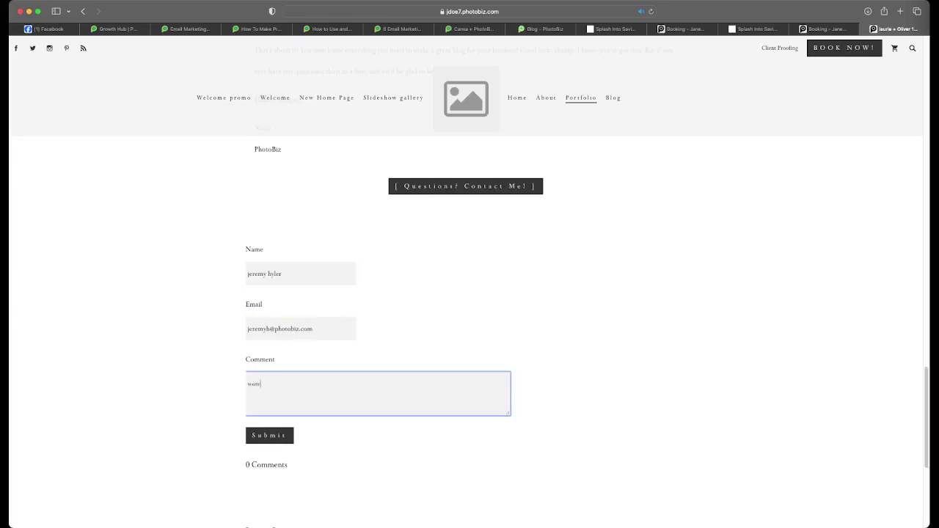
text(wow this look)
text( grea)
text(s)
click(266, 434)
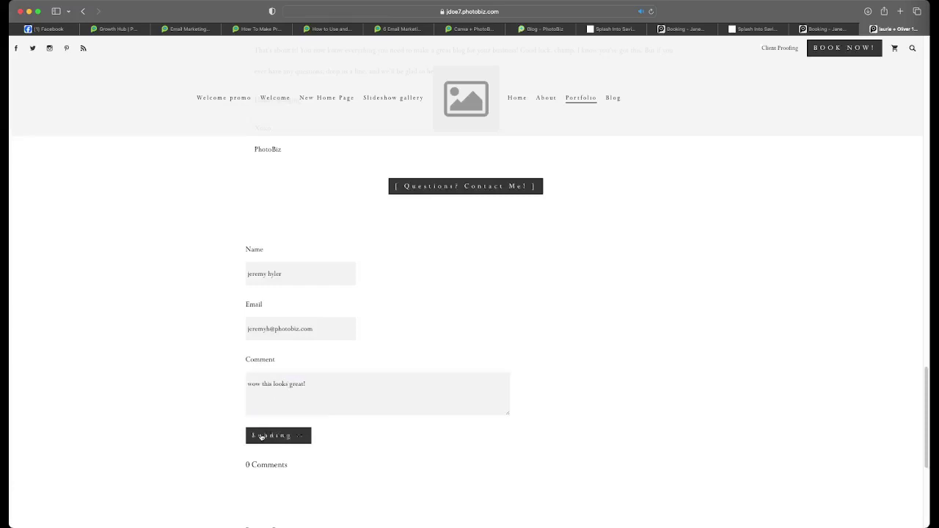
scroll(303, 295, up, 20)
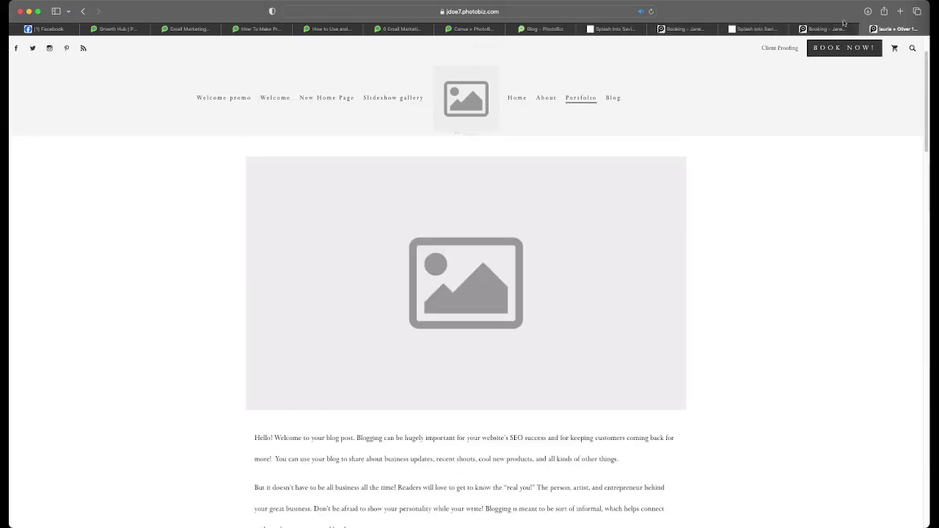
click(542, 30)
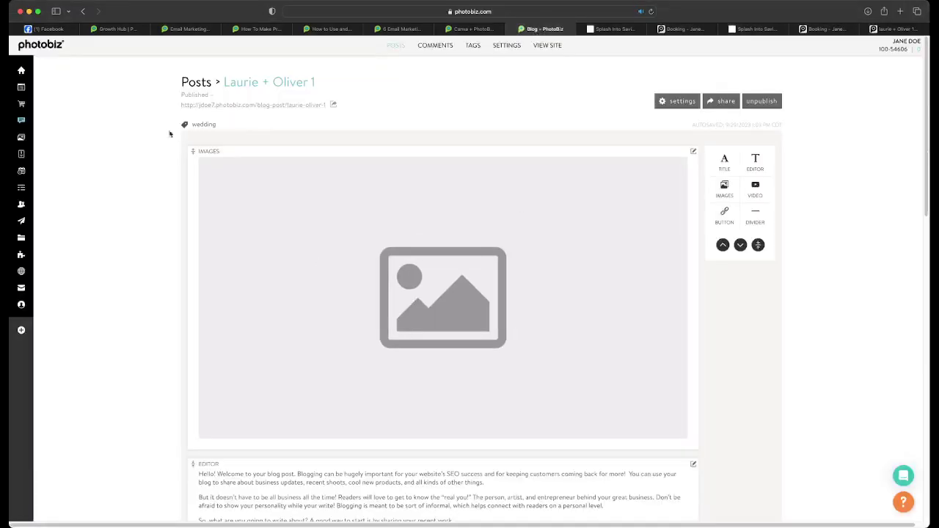
- Open the first contact's record from the full Contacts list
click(20, 90)
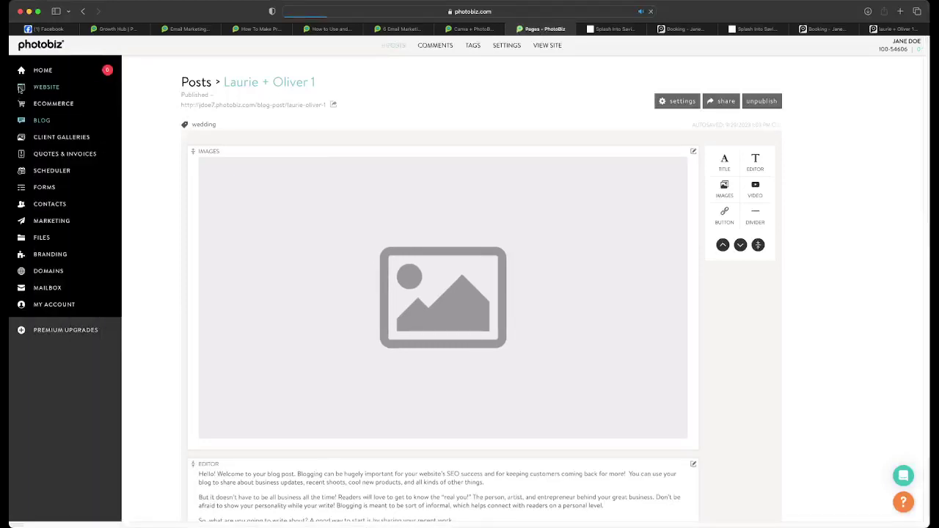
click(40, 206)
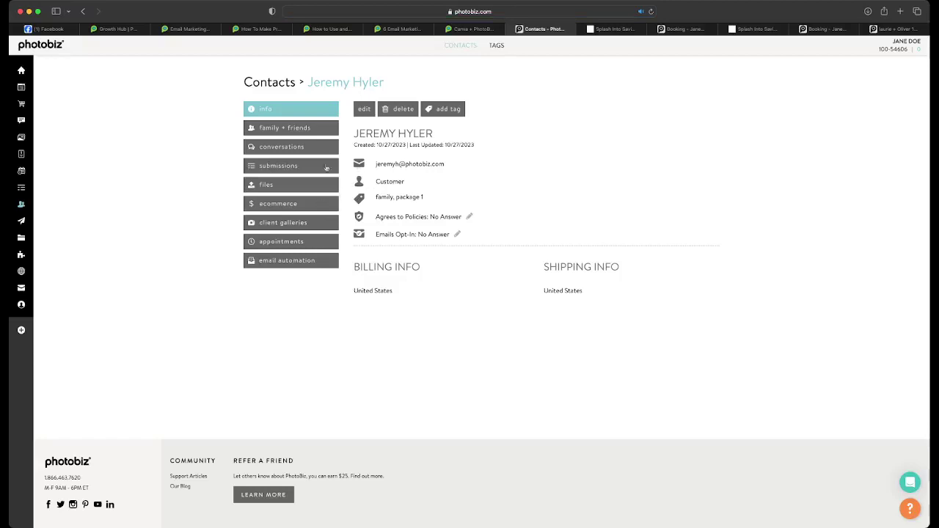
click(286, 81)
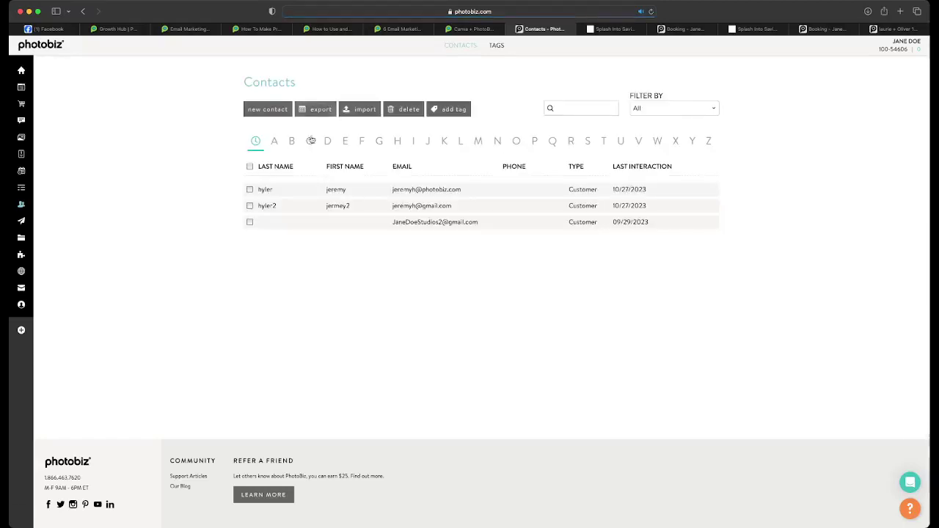
click(338, 189)
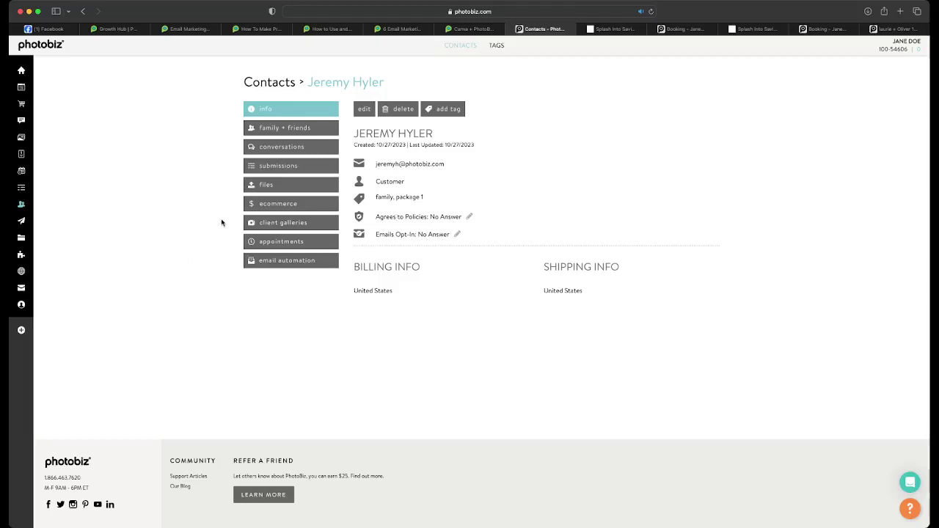
mouse_move(32, 219)
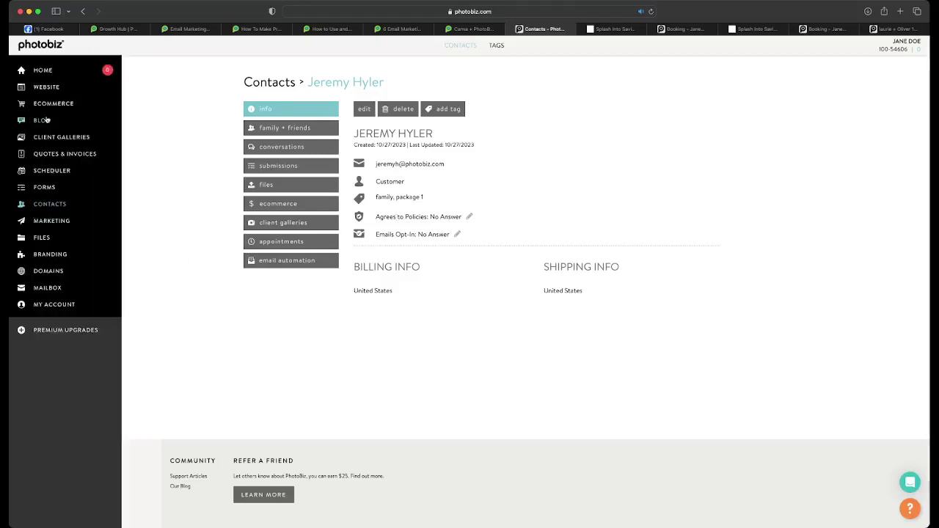
- Approve the comment on Laurie + Oliver 1 in Blog > Comments, then view the commenter's contact
click(42, 119)
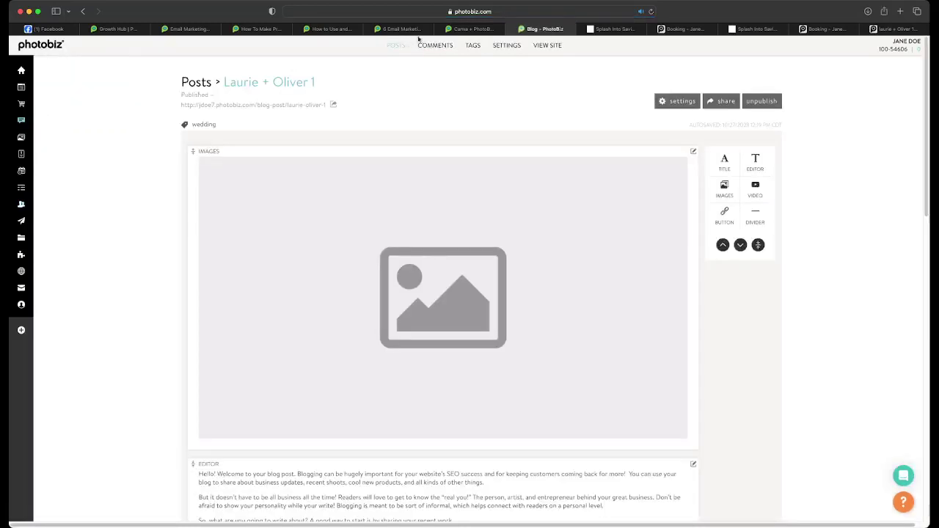
click(430, 44)
click(282, 155)
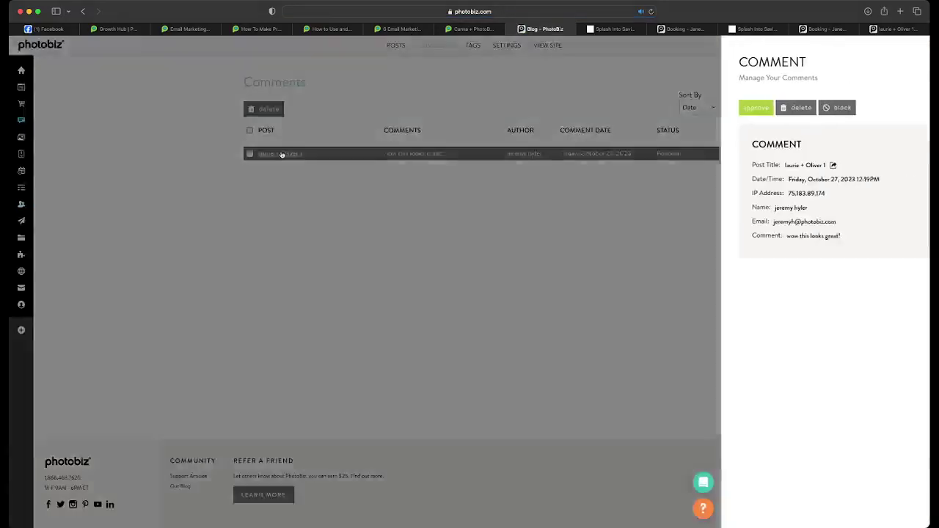
click(698, 108)
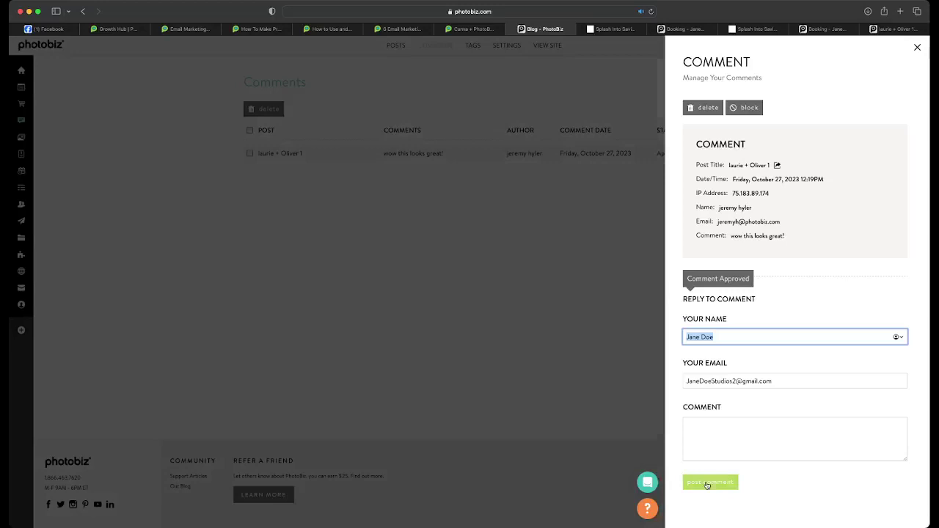
click(706, 483)
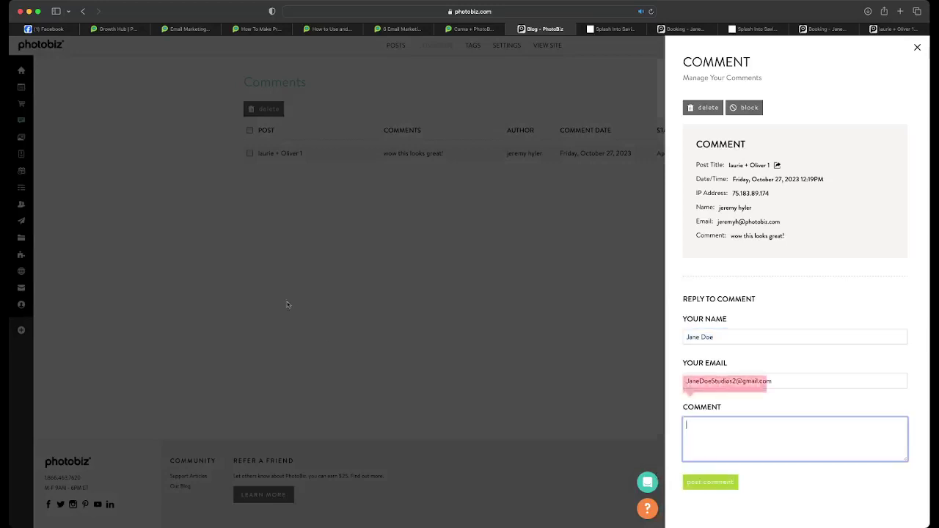
click(194, 213)
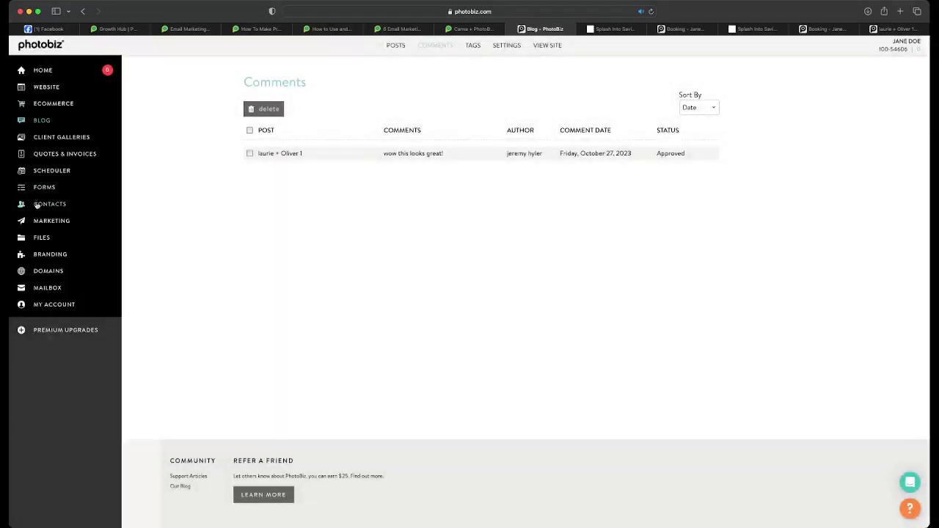
click(40, 205)
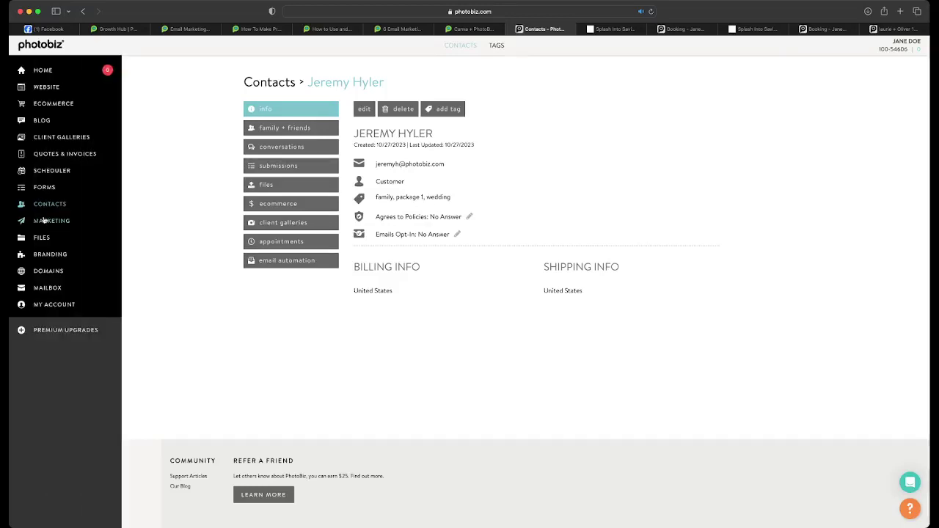
- Choose recipients By Tag with only the family tag ticked
click(43, 220)
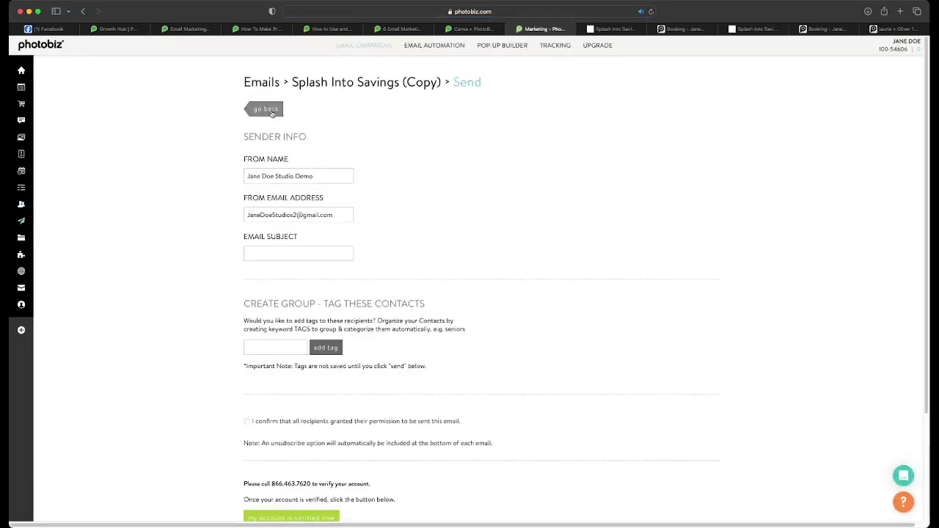
click(267, 109)
click(342, 174)
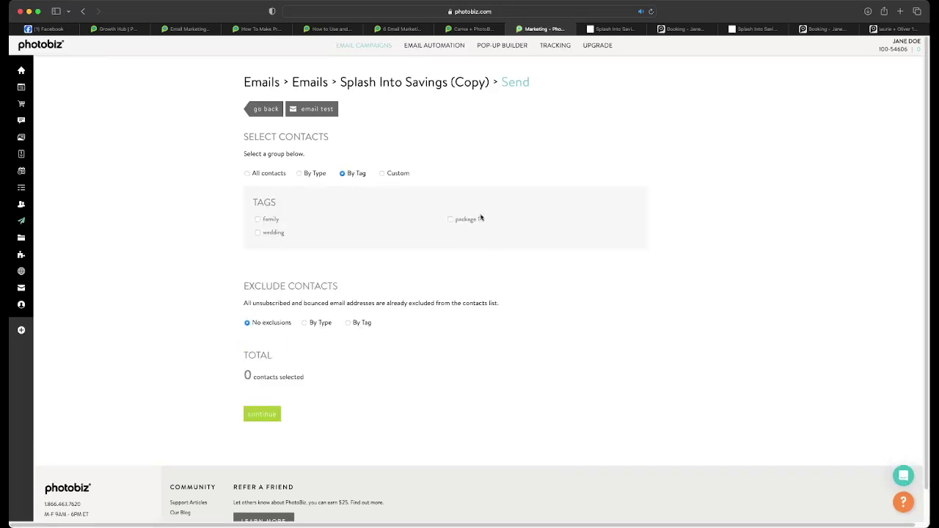
click(258, 233)
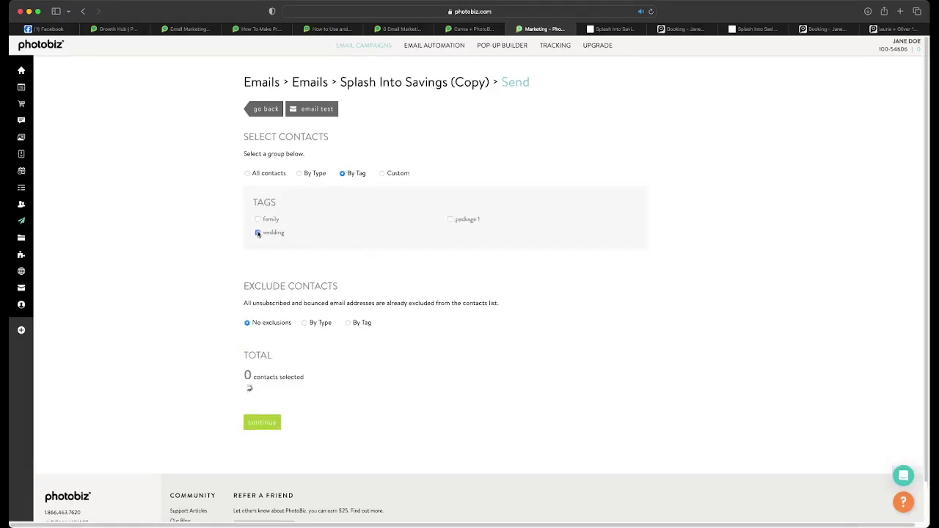
click(258, 234)
click(257, 219)
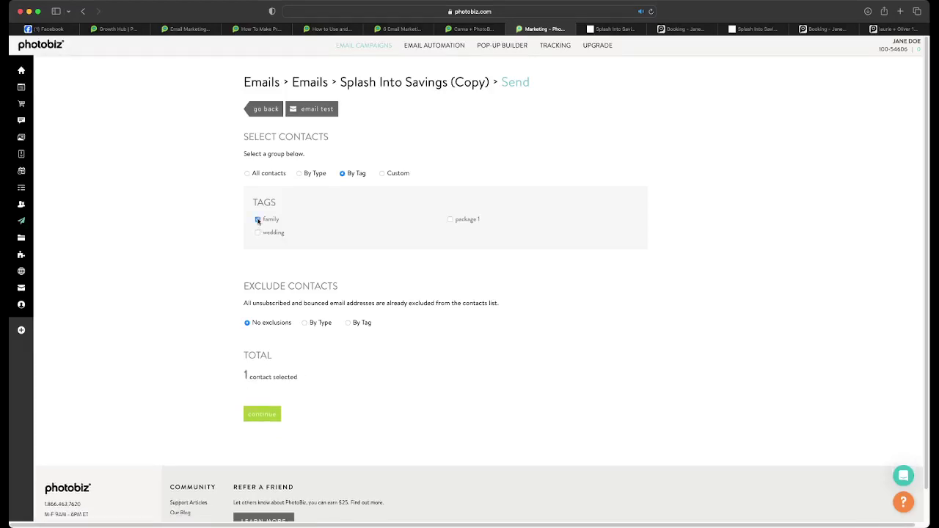
click(257, 220)
click(257, 234)
click(450, 219)
click(257, 220)
click(258, 233)
click(257, 219)
click(455, 219)
click(258, 219)
- Set Exclude Contacts to By Tag, leaving no tags excluded
click(349, 323)
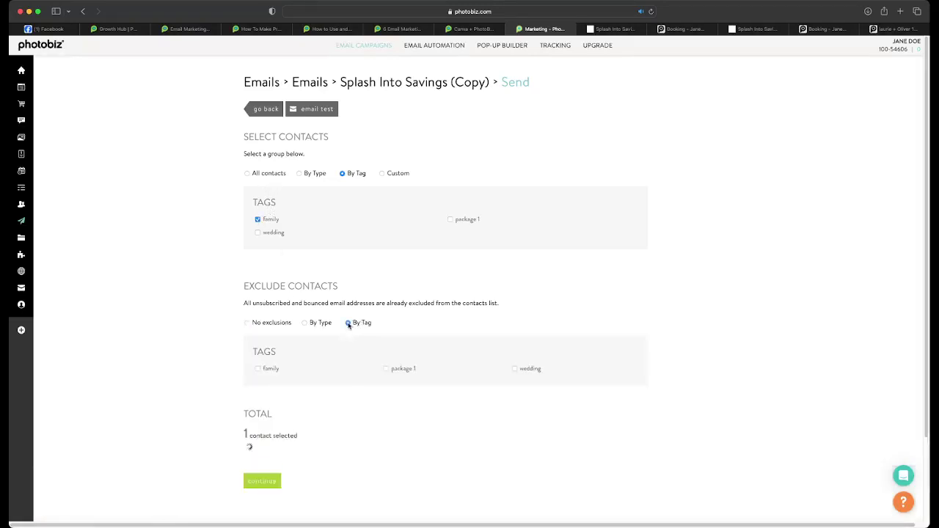
scroll(348, 325, down, 1)
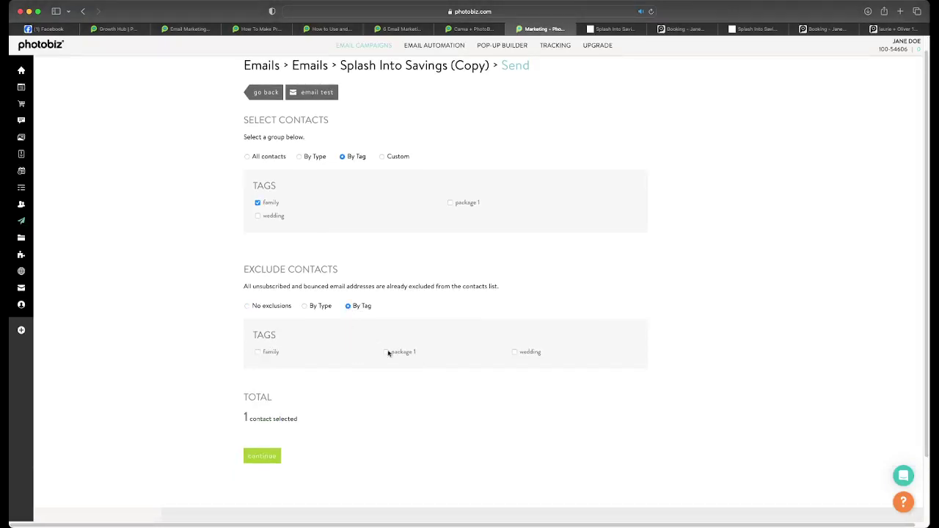
click(386, 352)
click(386, 352)
scroll(338, 196, up, 1)
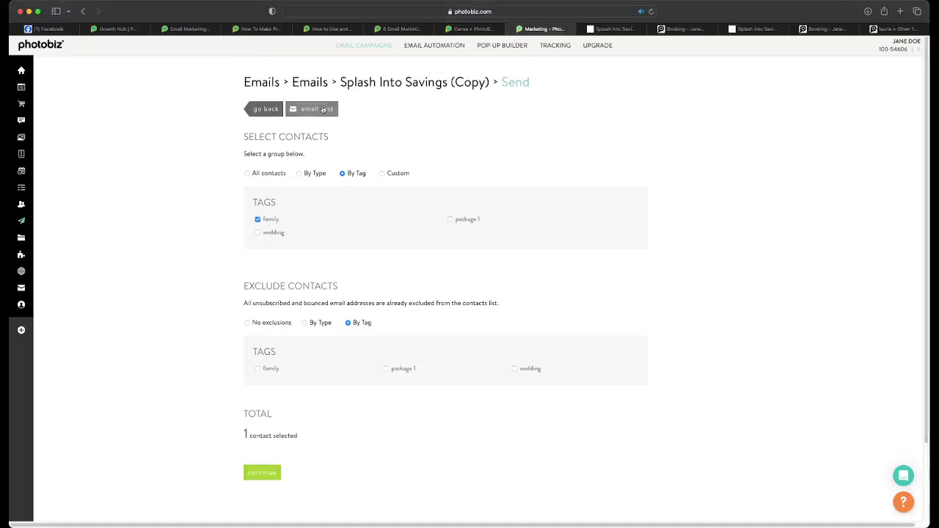
- Send a test of the Splash Into Savings (Copy) email to the contact's e-mail address
click(323, 110)
click(386, 185)
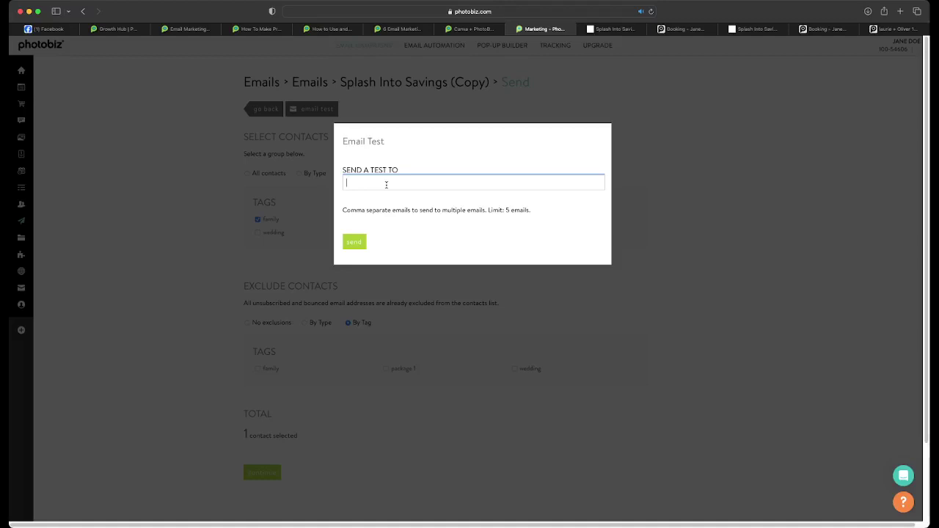
key(Return)
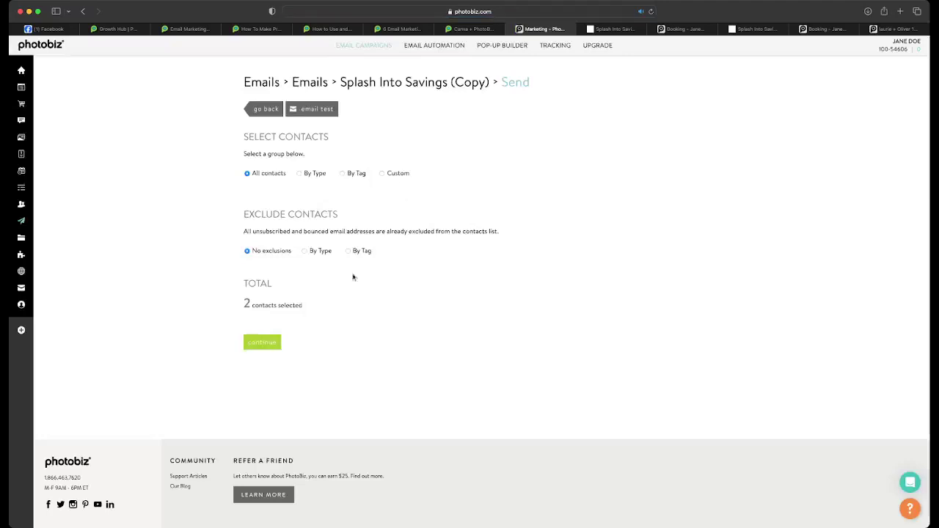
click(311, 110)
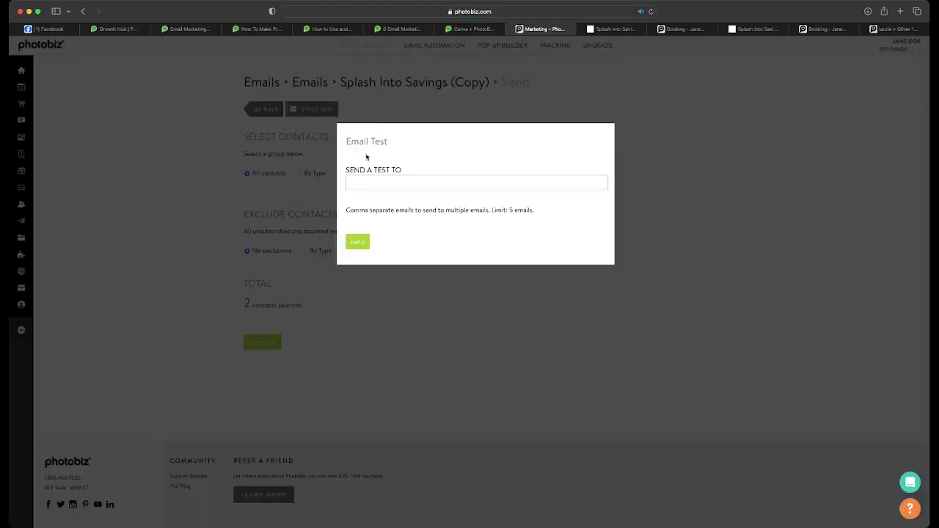
click(371, 181)
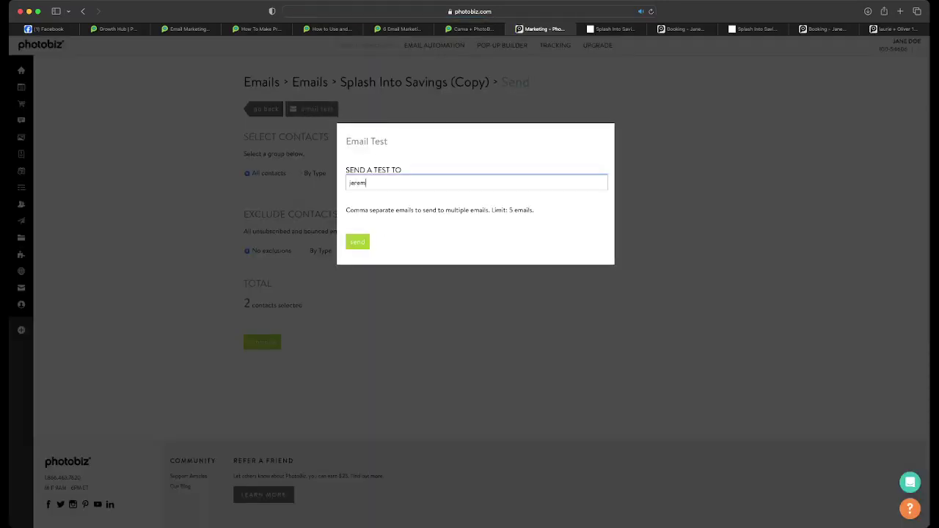
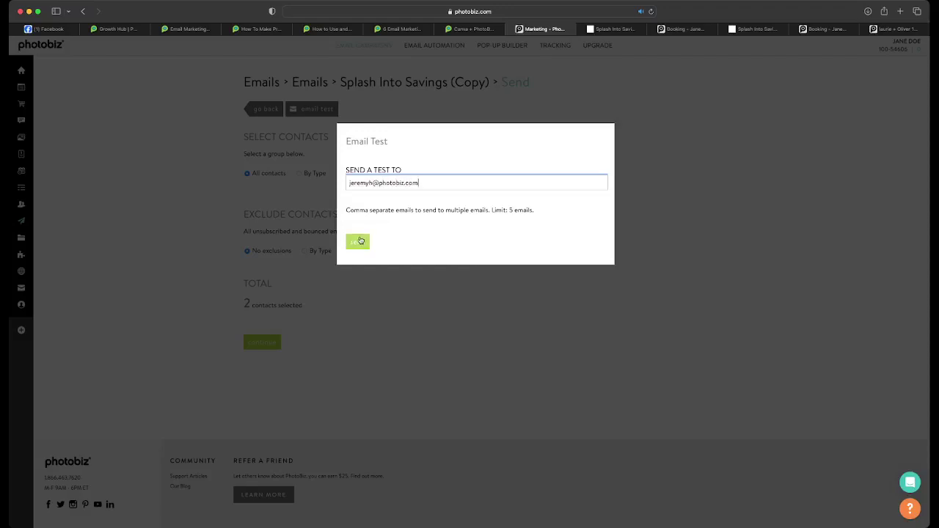
click(358, 242)
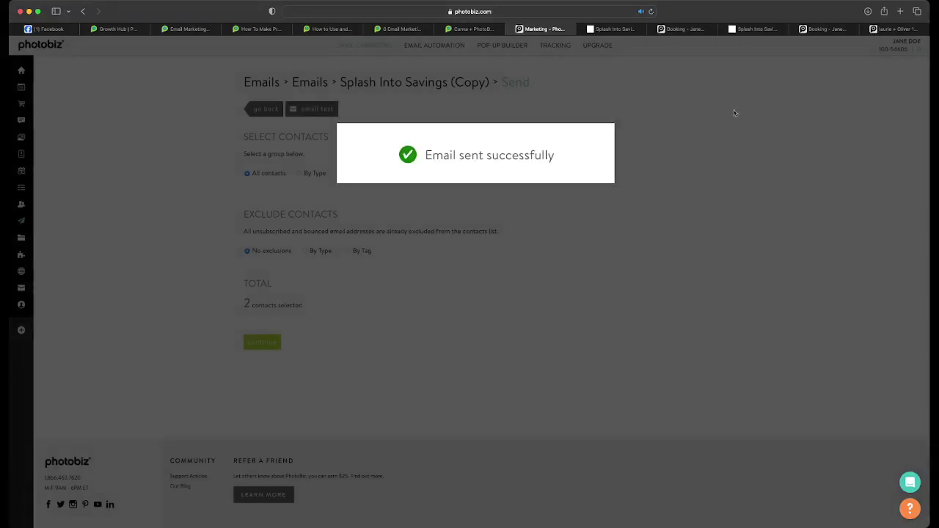
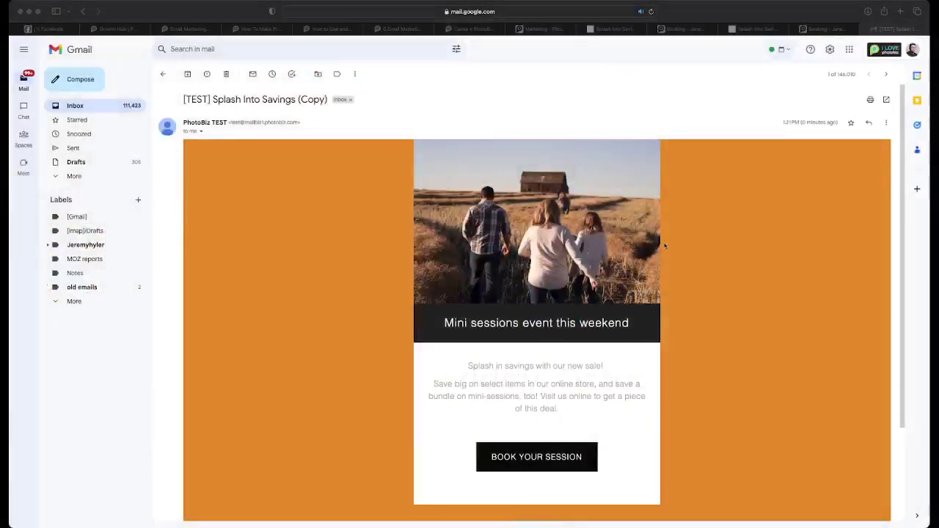
- Check the Splash Into Savings test email's Book Your Session link, then close the Booking tab
scroll(717, 259, down, 2)
scroll(718, 257, down, 1)
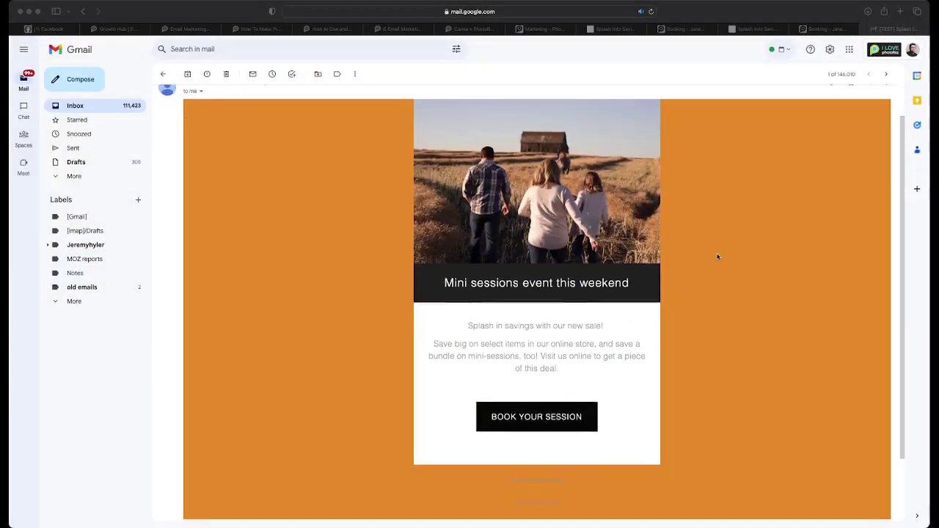
scroll(718, 257, up, 2)
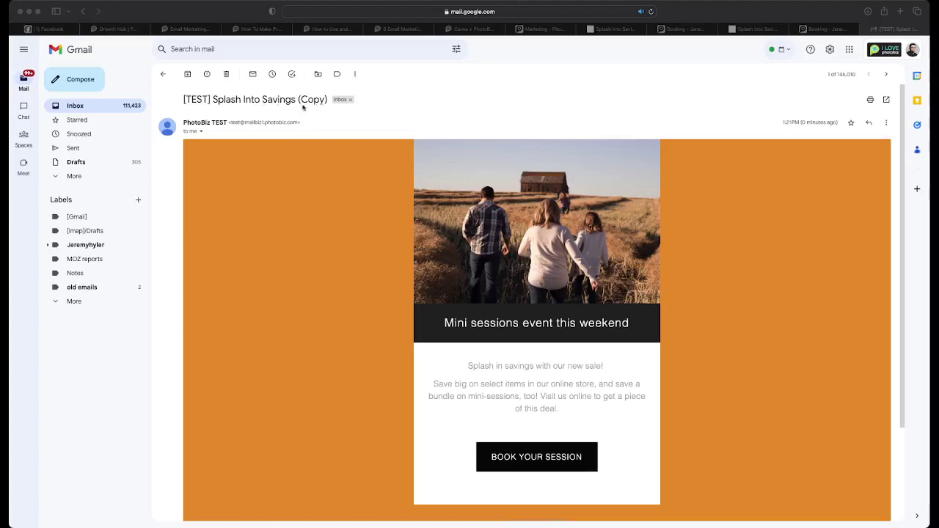
scroll(266, 132, down, 3)
scroll(376, 174, up, 2)
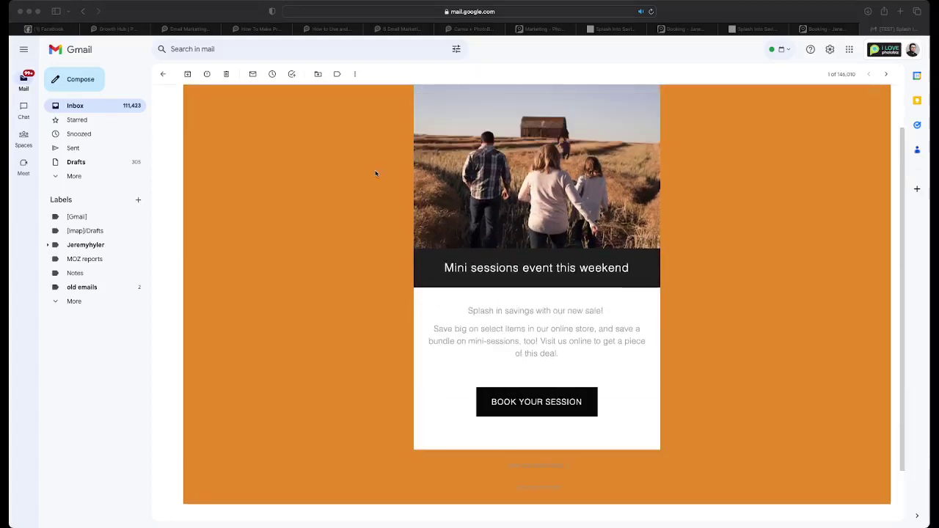
click(557, 405)
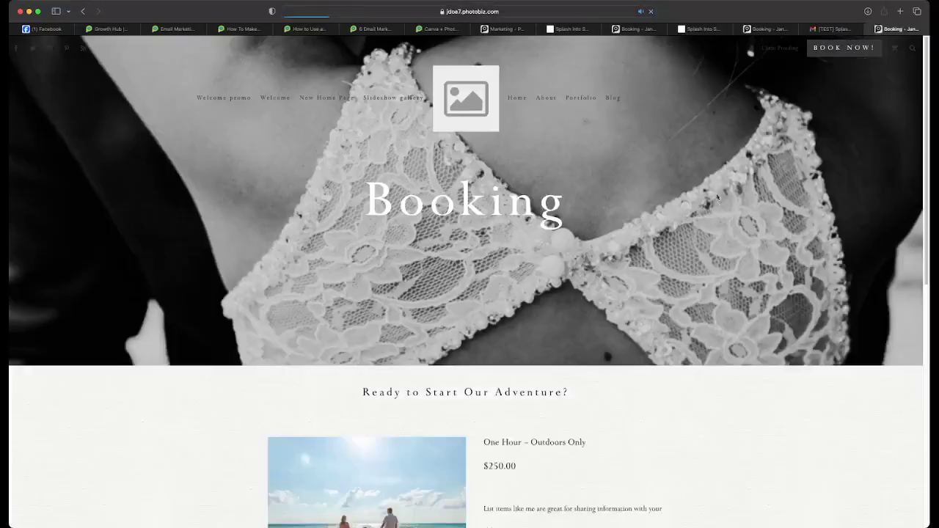
click(872, 29)
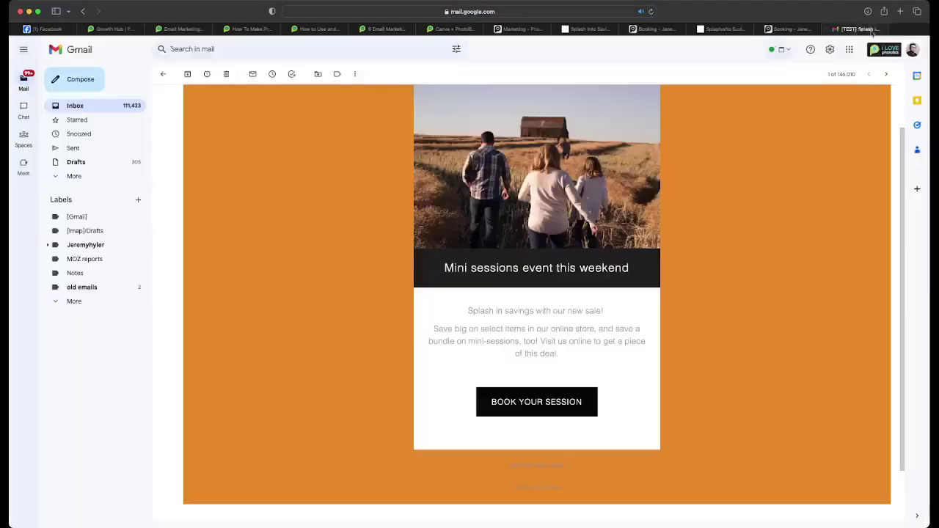
- Look over the test email once more and close the Gmail tab
scroll(716, 208, up, 2)
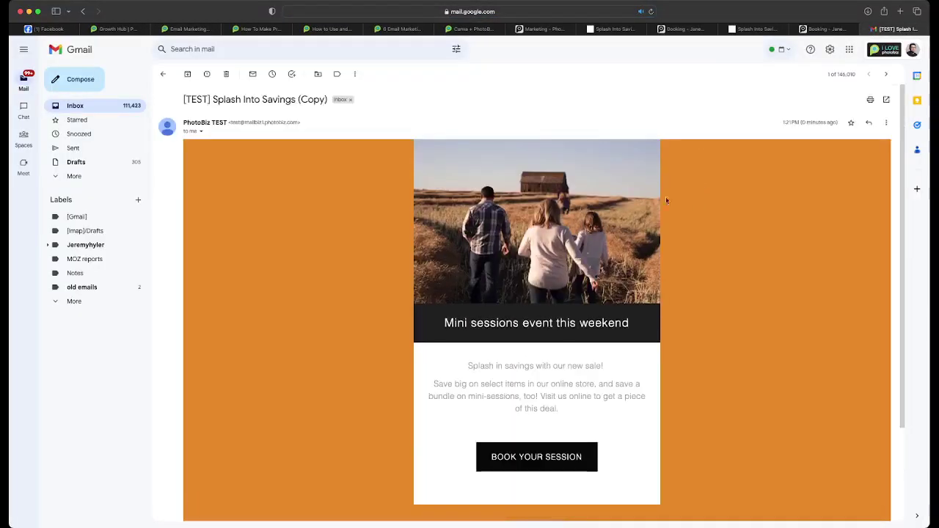
scroll(660, 202, down, 1)
scroll(633, 201, down, 2)
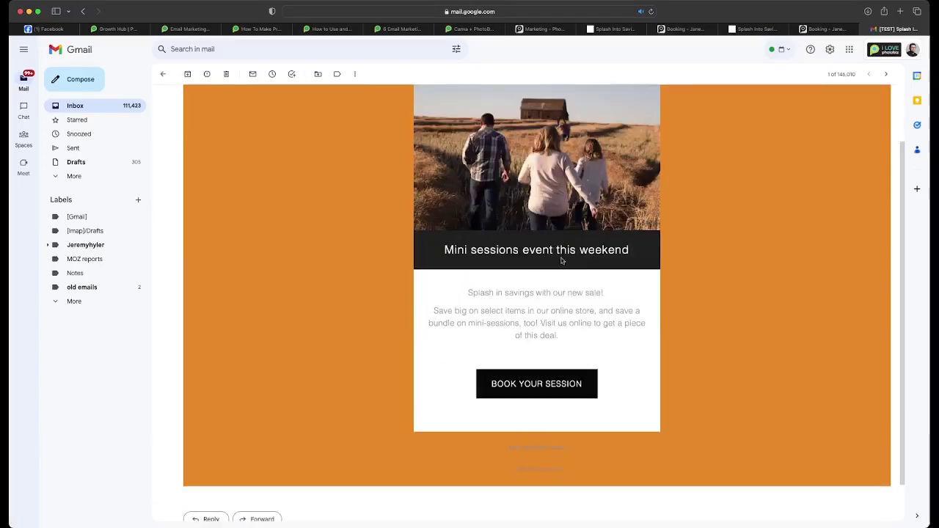
scroll(506, 308, up, 3)
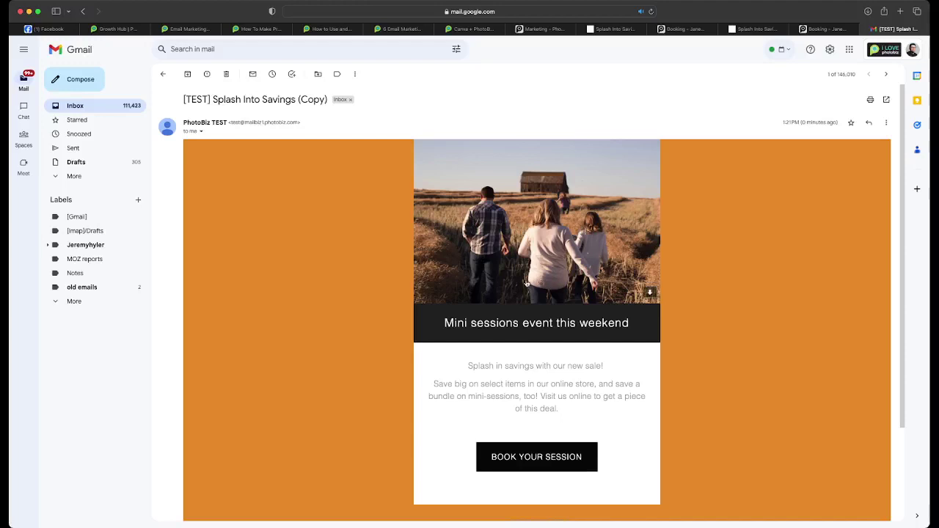
scroll(526, 283, down, 4)
scroll(526, 283, up, 3)
click(866, 29)
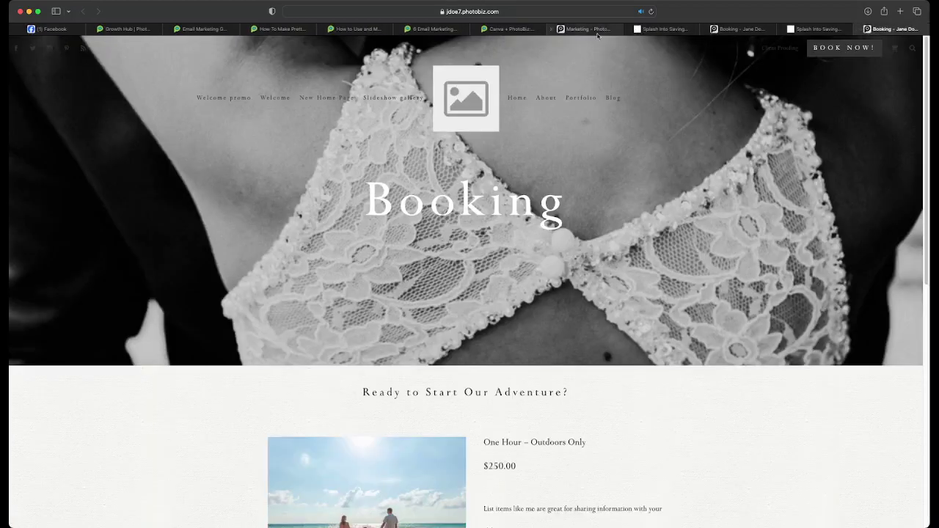
- Return to the Splash Into Savings (Copy) email editor in PhotoBiz
click(598, 31)
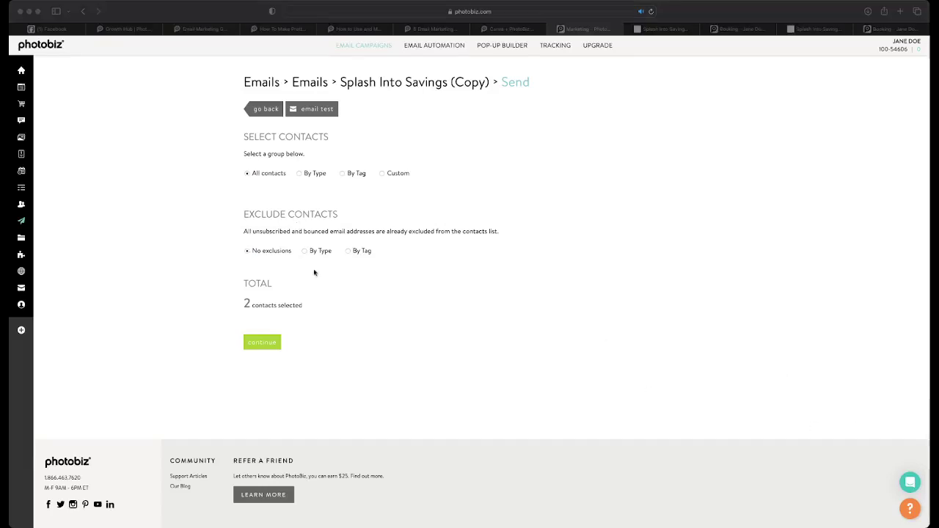
click(172, 201)
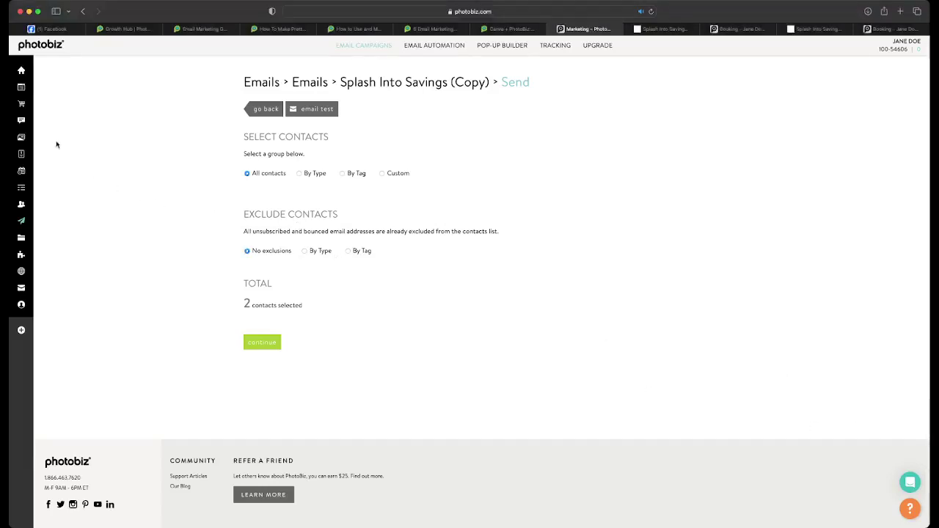
mouse_move(55, 110)
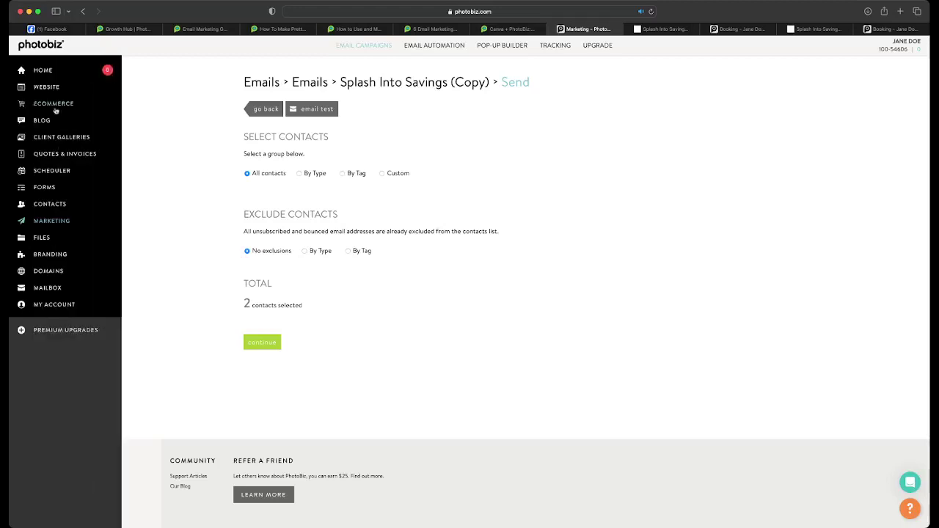
click(266, 109)
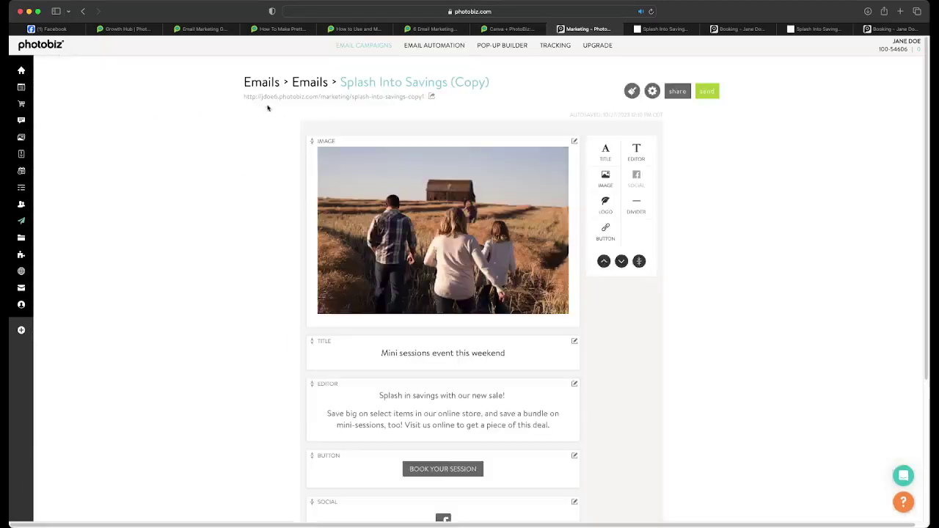
- Preview the email as a web page, then bring up the animated GIFs article
click(341, 99)
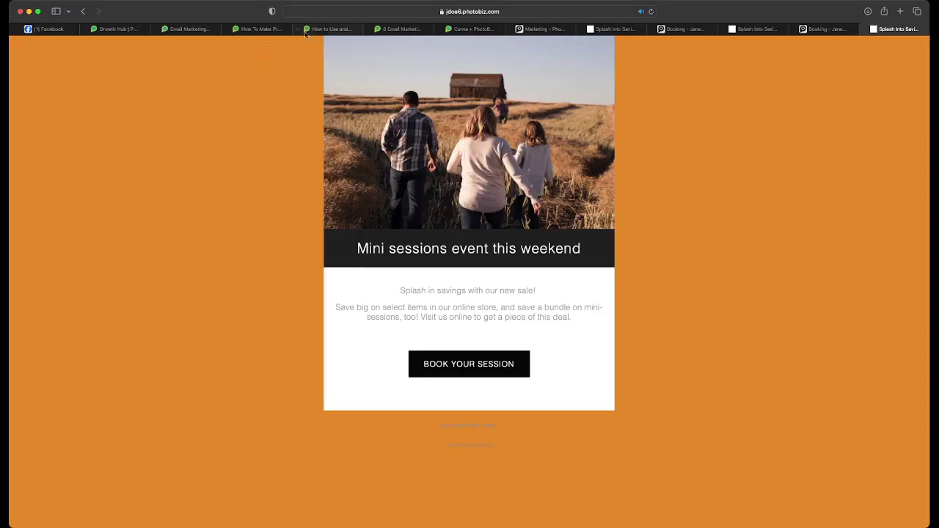
click(331, 31)
scroll(291, 149, up, 5)
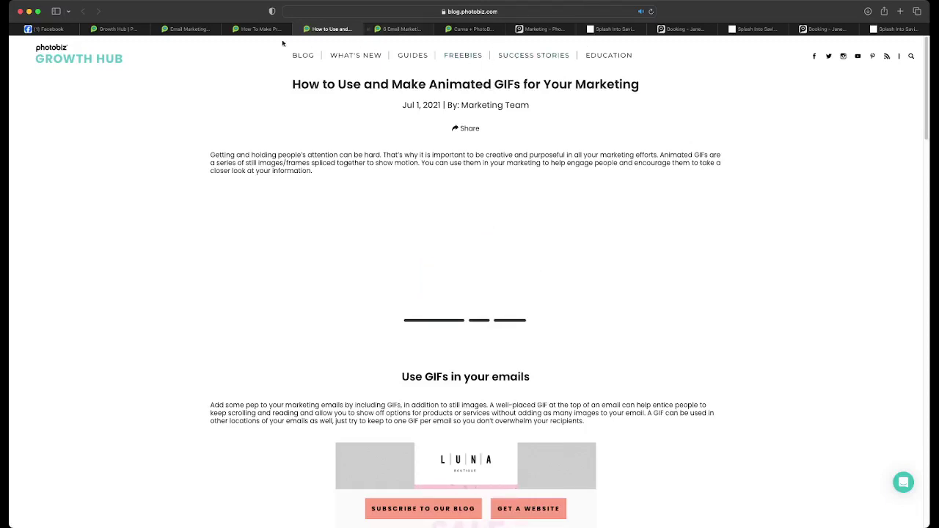
- Select the giphy GIF's link in the Files > Documents library, then go back to Marketing
click(543, 30)
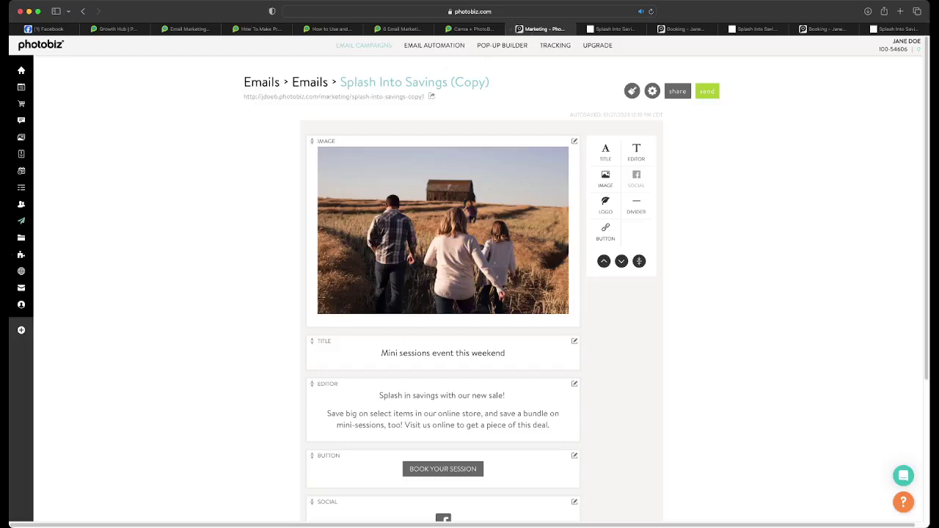
click(28, 238)
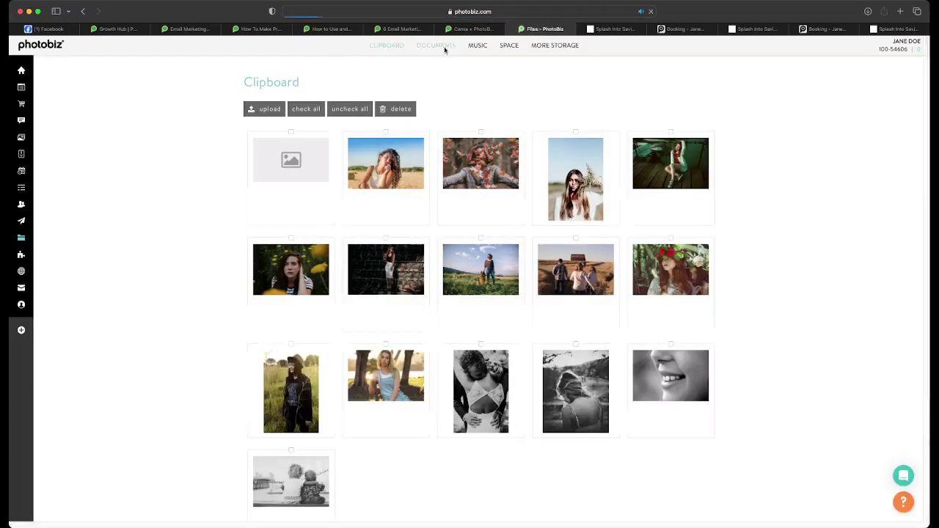
click(442, 47)
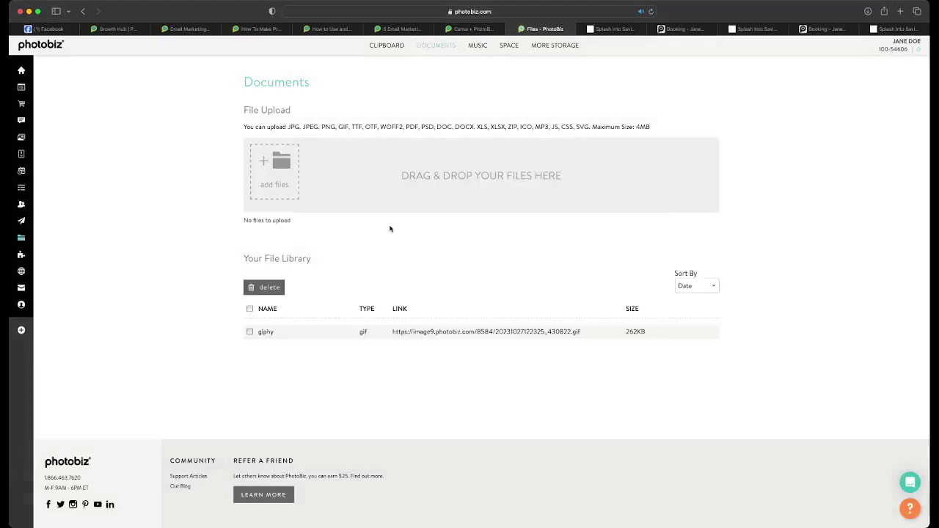
click(474, 333)
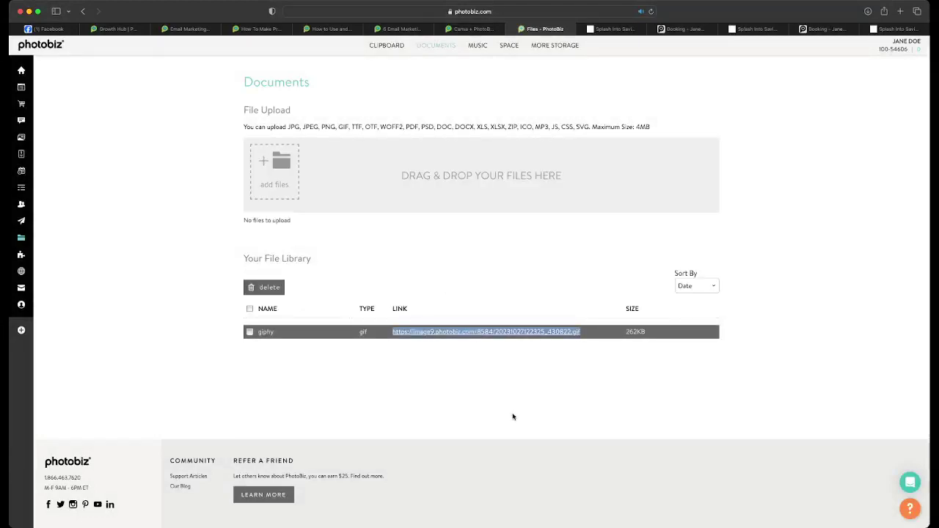
mouse_move(21, 136)
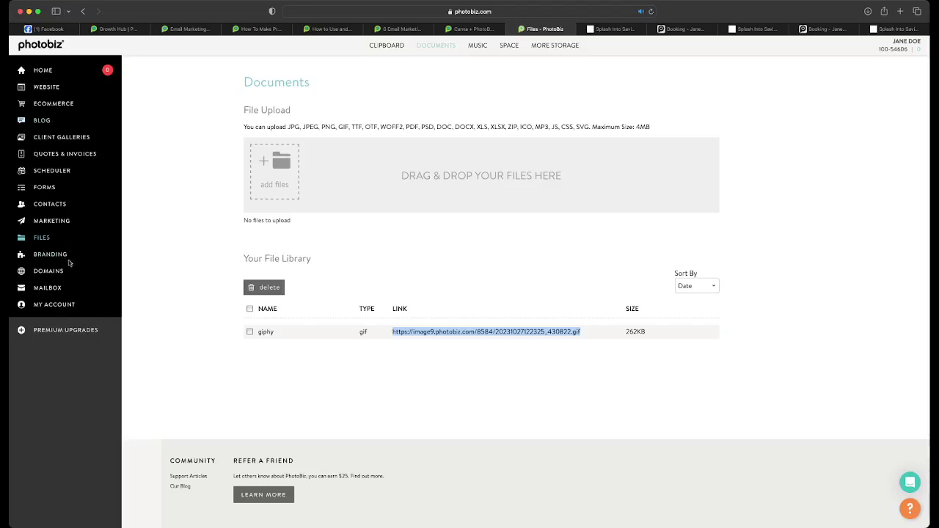
click(51, 221)
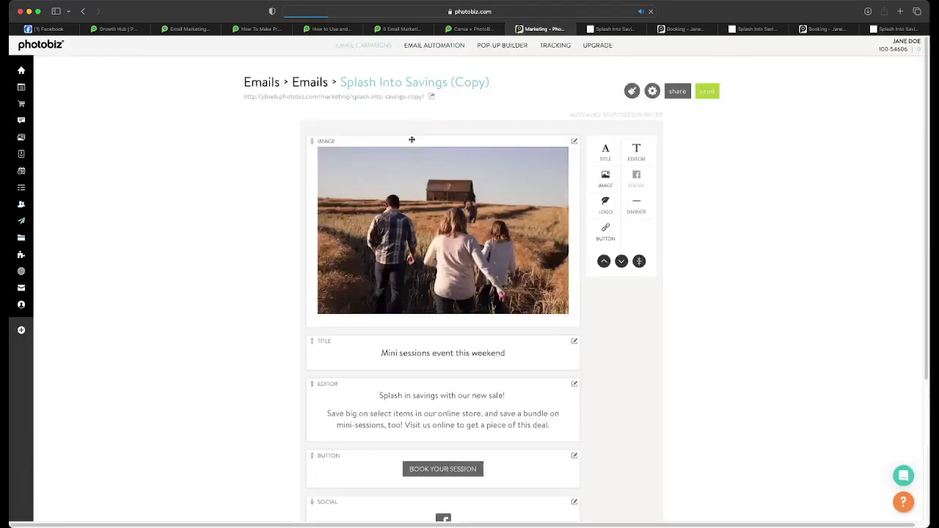
- Create a new email from the Huge Sales template and delete its empty logo block
click(380, 47)
click(369, 111)
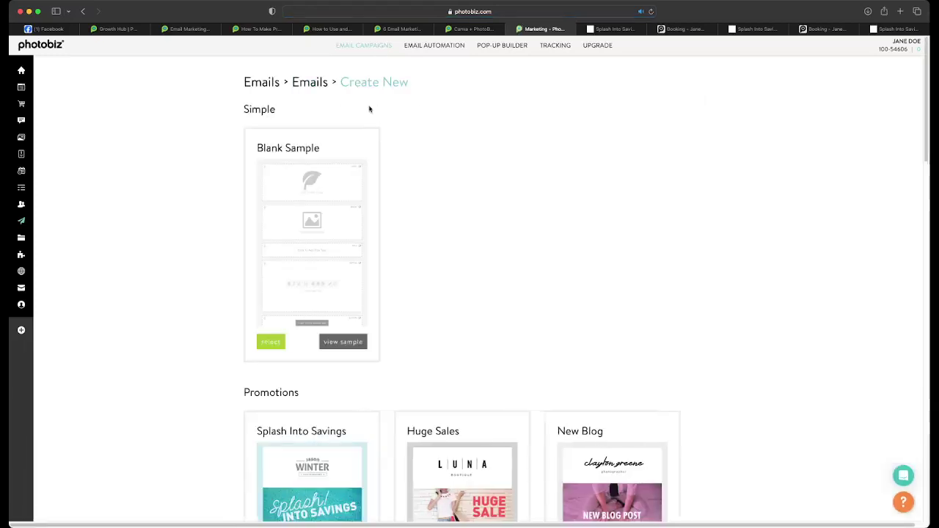
scroll(352, 354, down, 5)
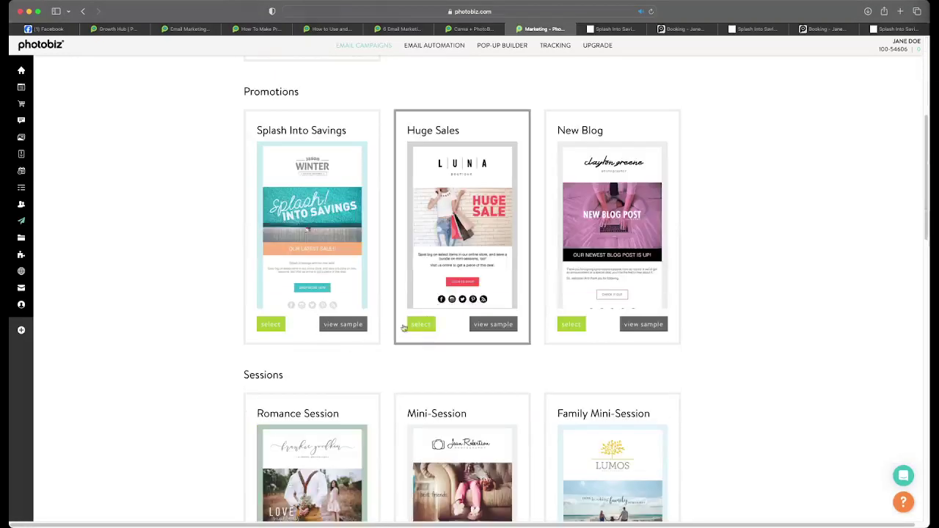
click(421, 324)
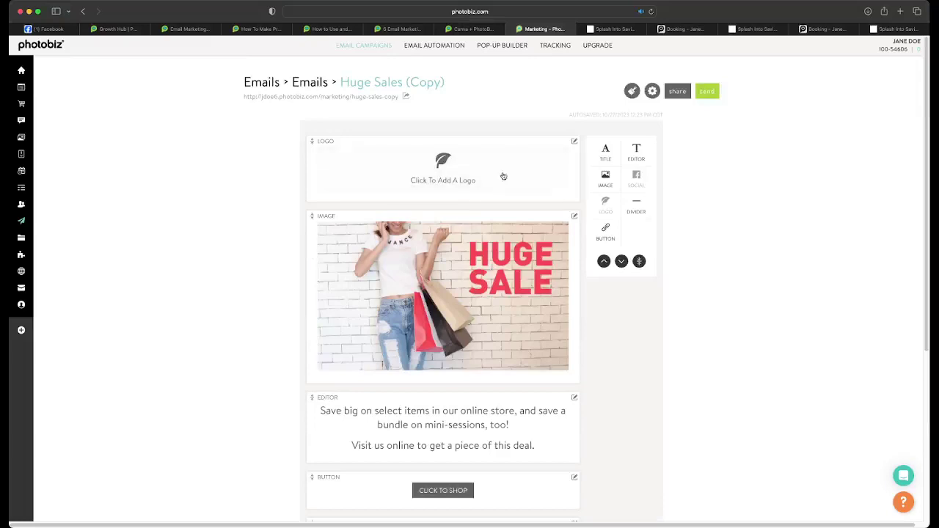
click(575, 141)
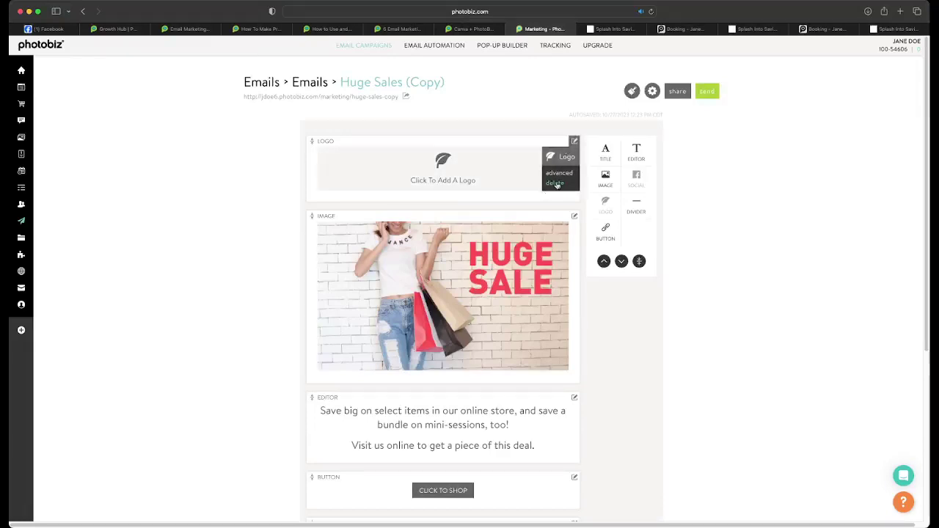
click(555, 182)
- Set the HUGE SALE header image to the giphy GIF URL, linked to photobiz.com
click(455, 204)
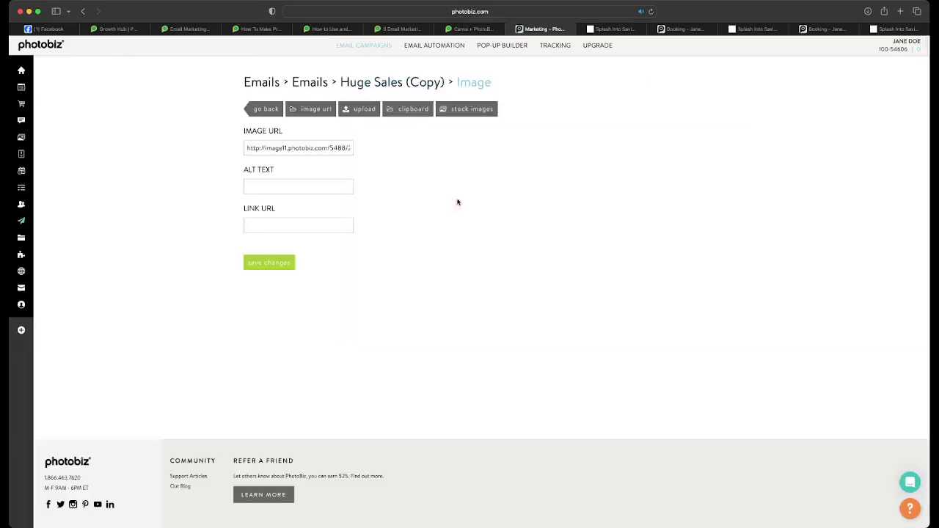
triple_click(261, 148)
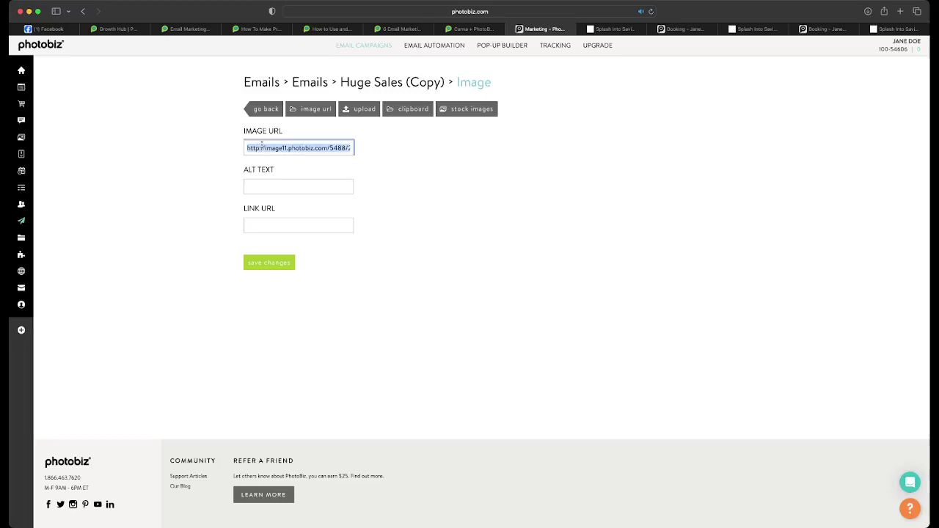
key(super+v)
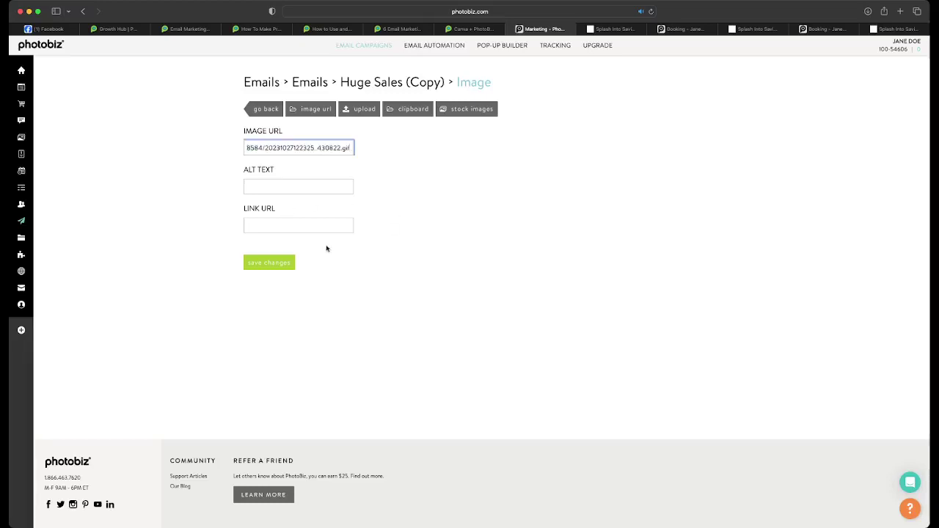
click(323, 226)
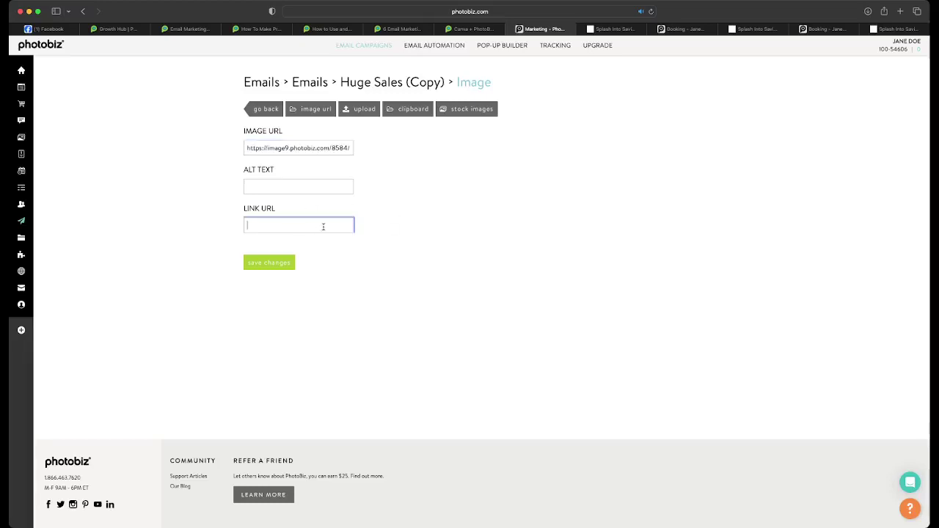
text(photobiz.com)
click(268, 262)
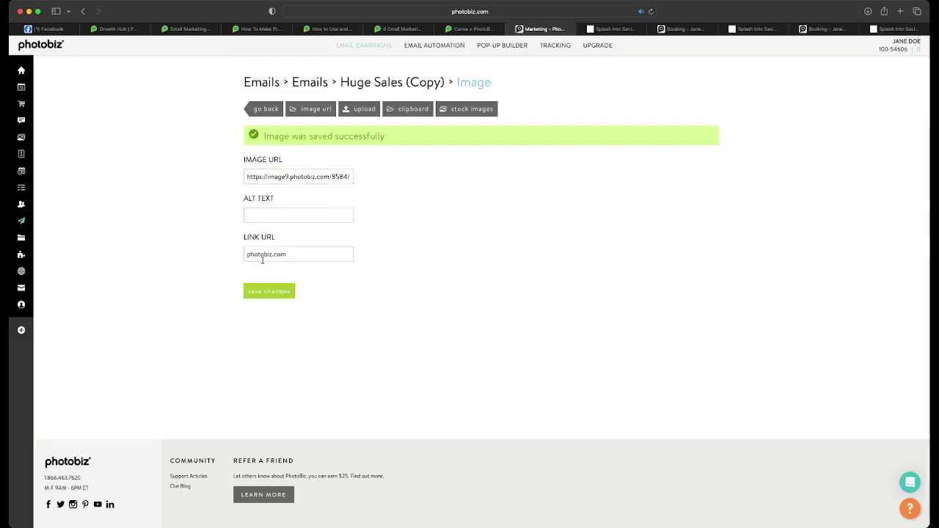
click(269, 109)
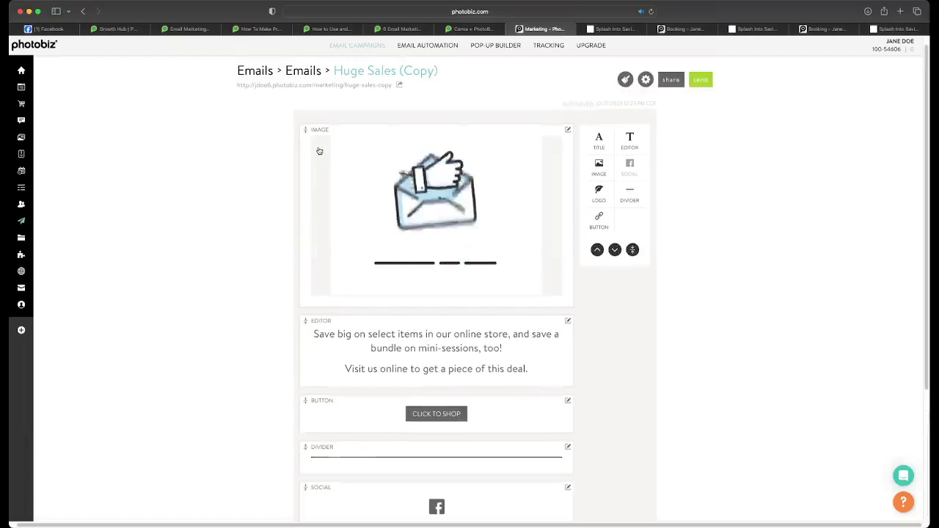
- Preview the live Huge Sales email, then scroll the GIF article to 'Use GIFs in your emails'
click(308, 94)
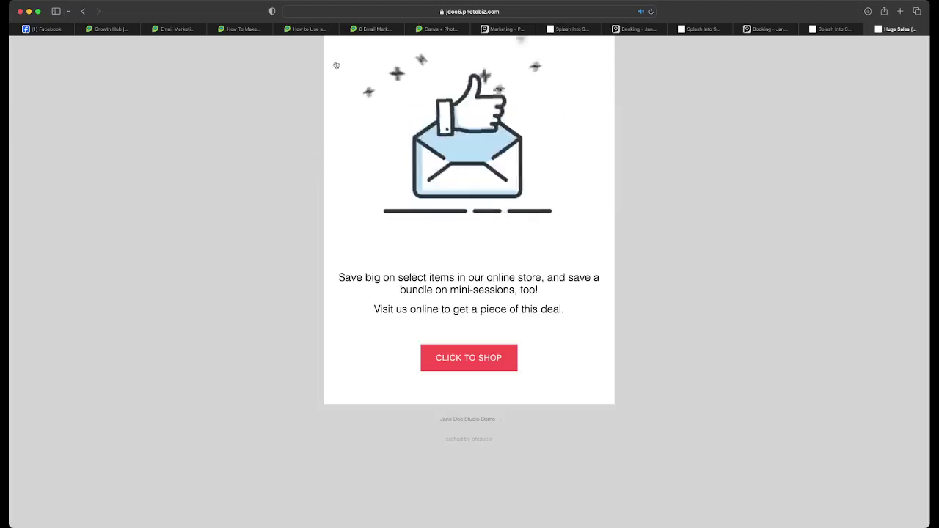
click(310, 34)
scroll(320, 207, down, 5)
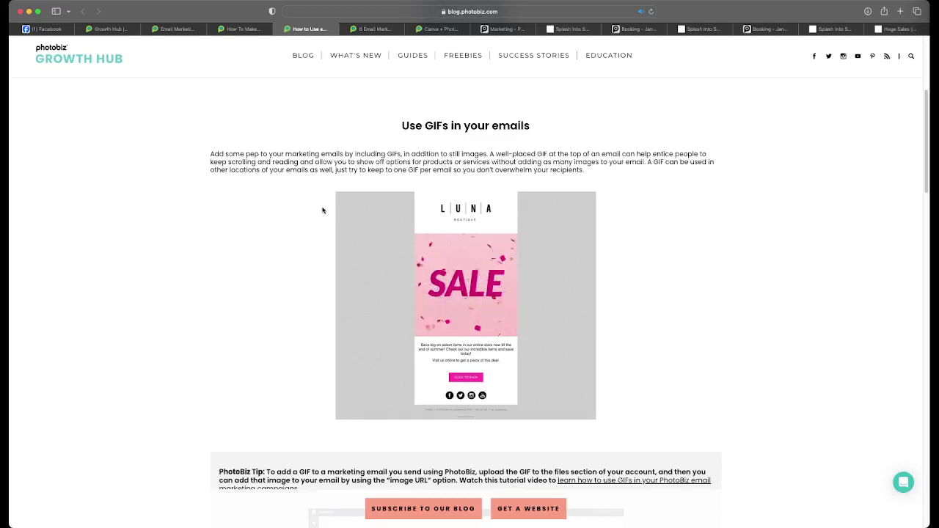
- Read the article's GIF tips down to the Flash Sale example, then return to the Huge Sales (Copy) editor
scroll(323, 210, down, 5)
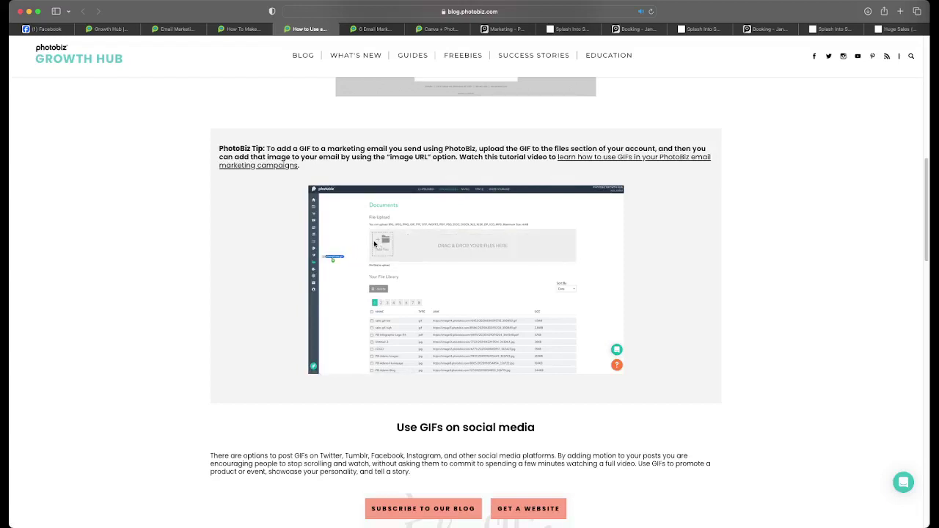
scroll(374, 244, down, 1)
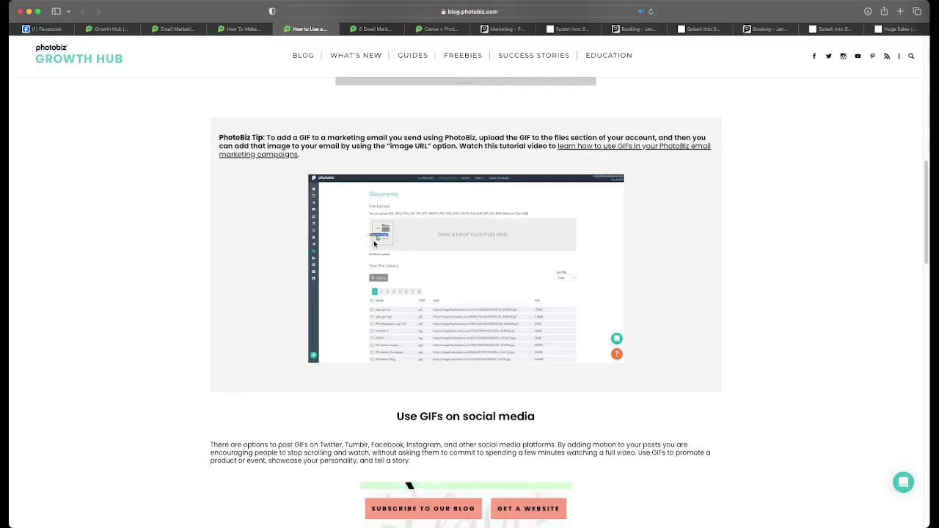
scroll(389, 257, down, 8)
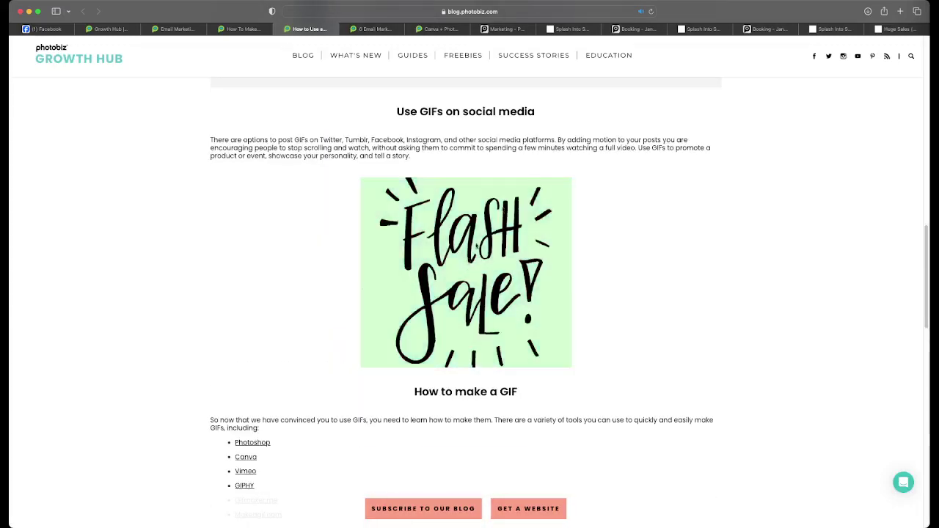
click(505, 29)
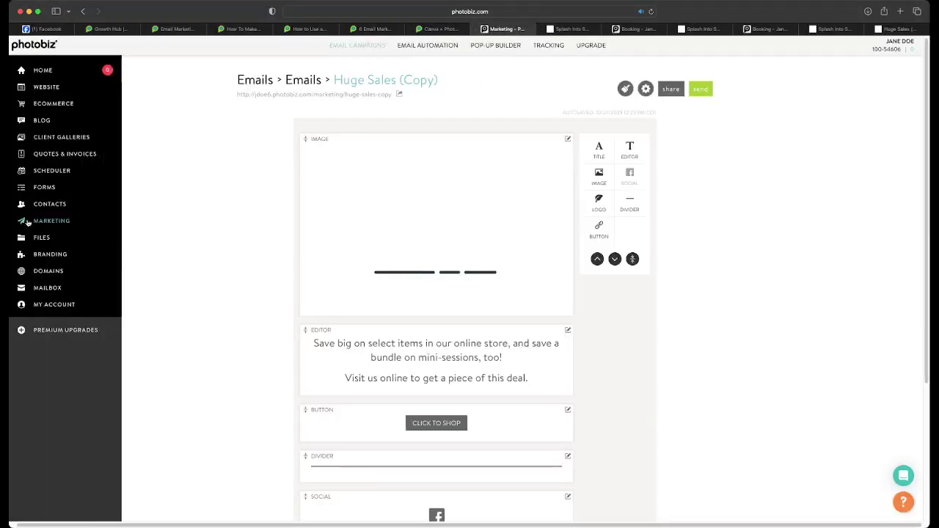
- Copy the giphy-2 file's link from the Files library and reopen the Huge Sales (Copy) editor
click(38, 237)
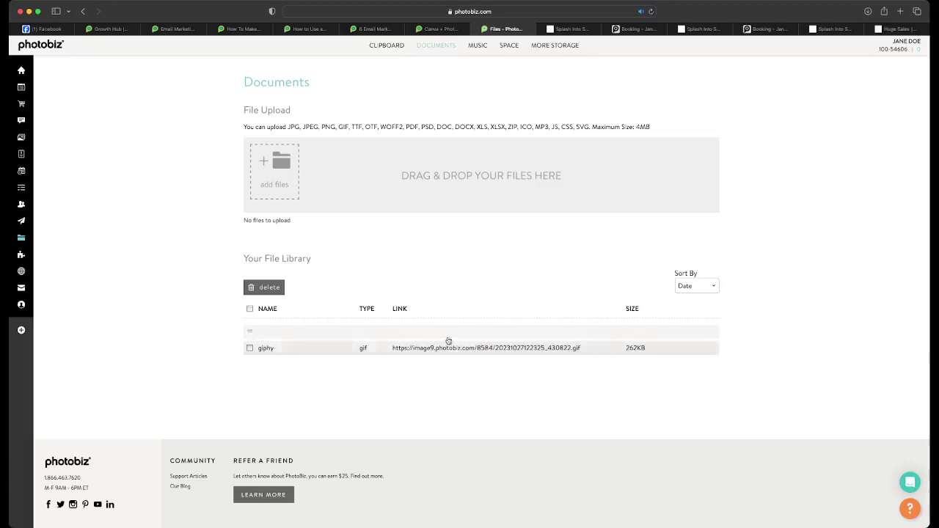
triple_click(454, 334)
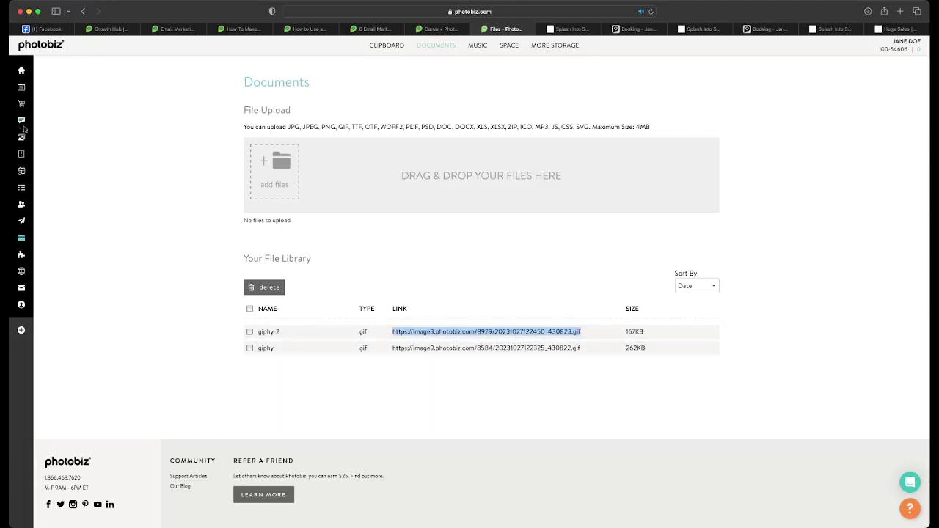
click(22, 220)
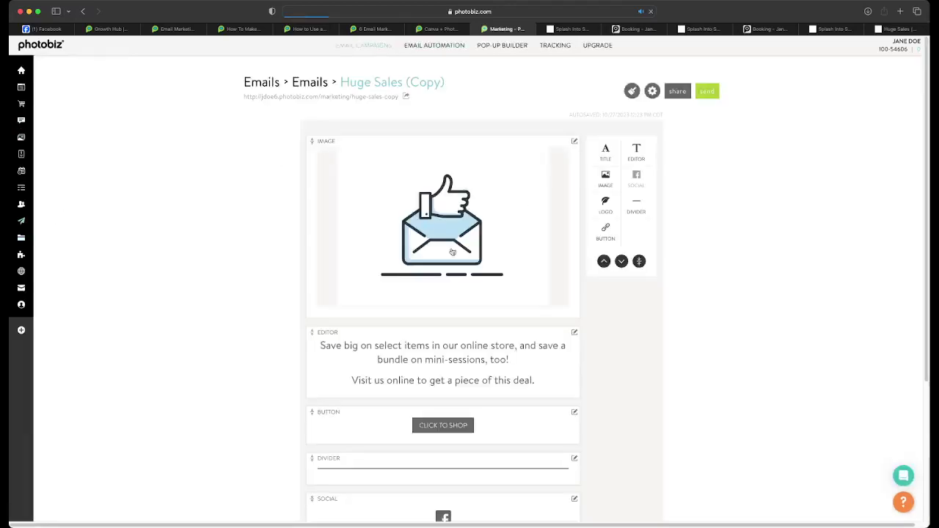
- Replace the header image URL with the giphy-2 Flash Sale GIF address and save
click(453, 252)
click(301, 149)
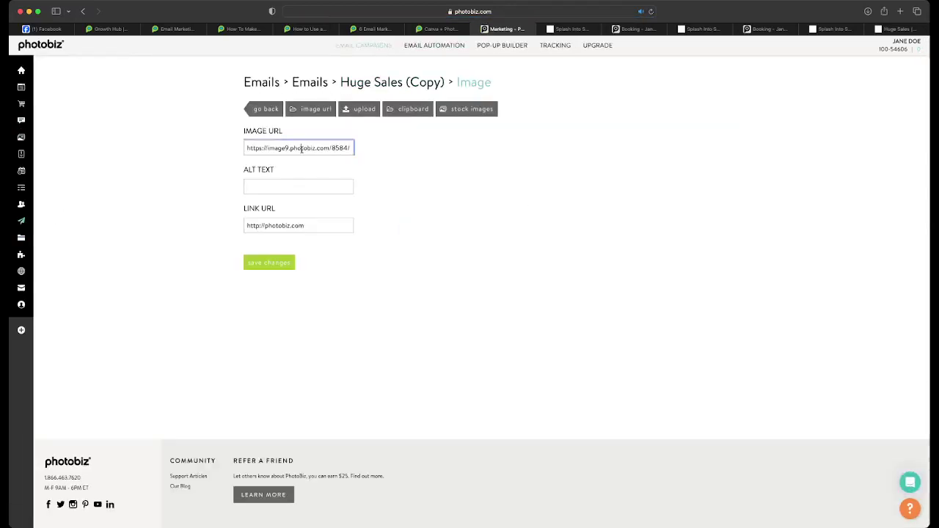
key(super+a)
text(v)
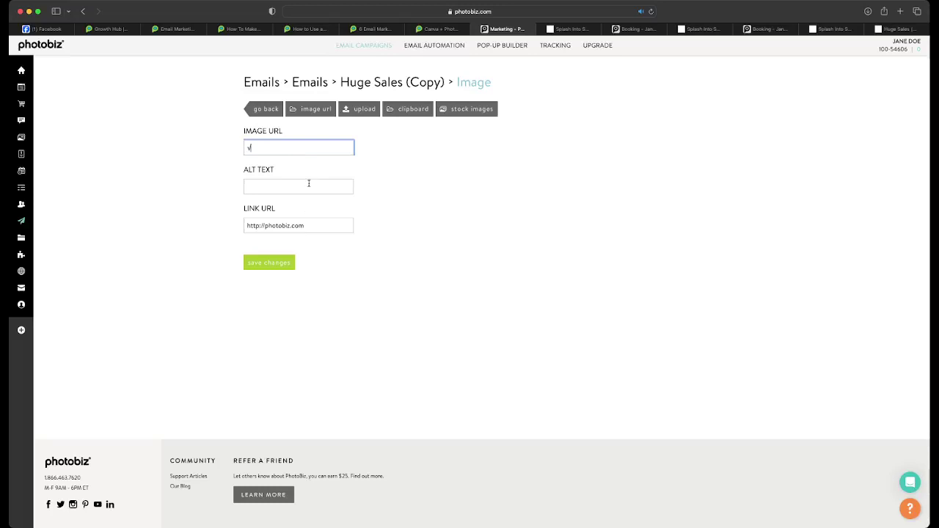
key(super+v)
click(271, 263)
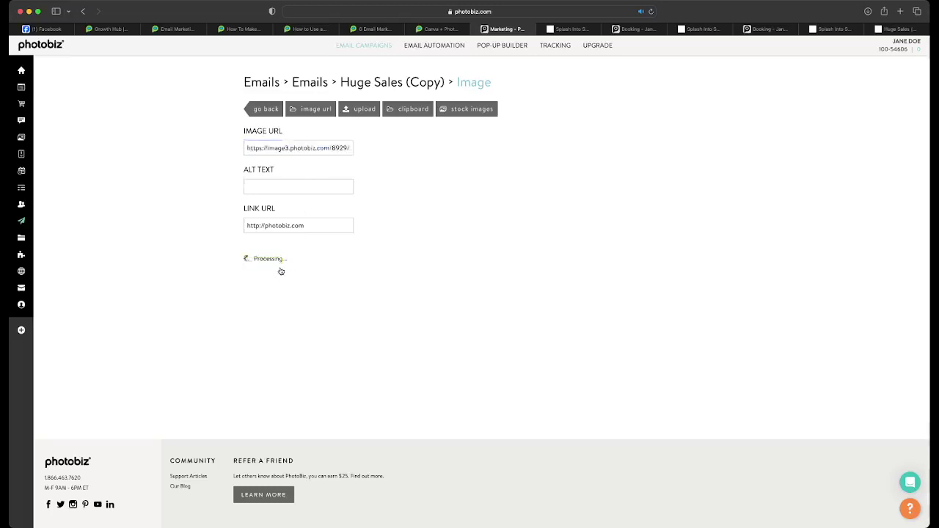
click(268, 111)
scroll(316, 147, down, 1)
scroll(316, 147, up, 2)
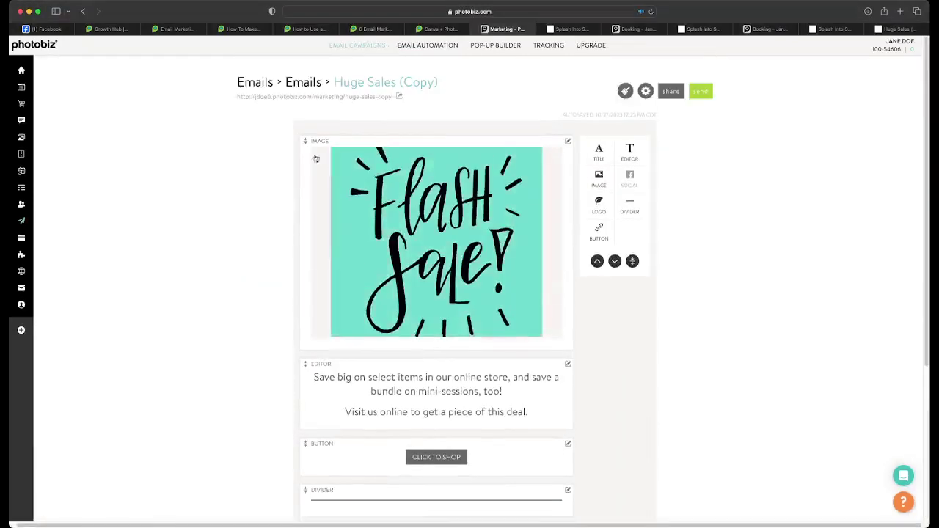
- Preview the live email with its Flash Sale header, then scroll the GIF article to 'How to make a GIF'
click(315, 96)
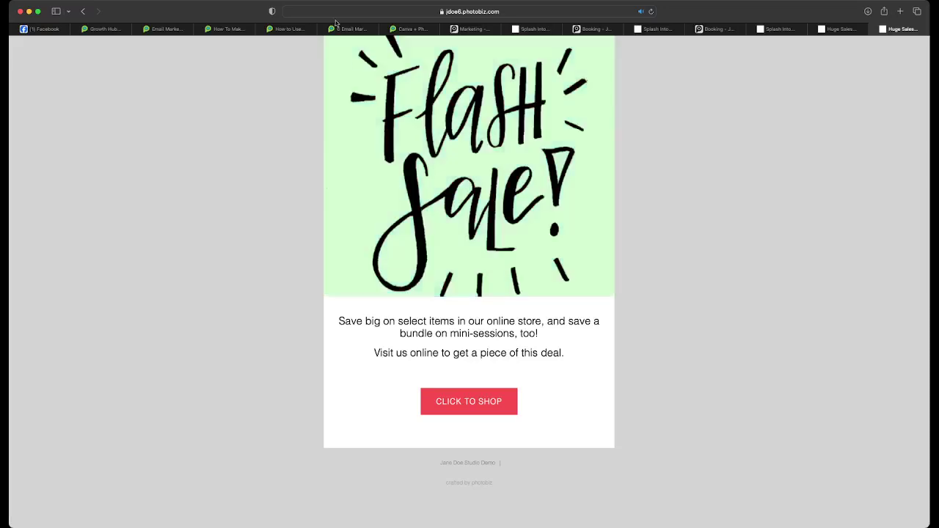
click(290, 30)
scroll(380, 194, down, 4)
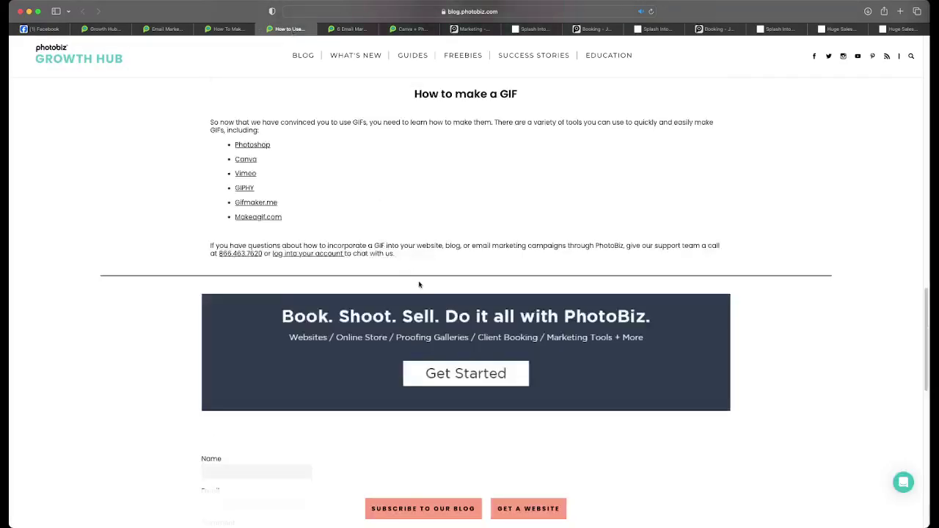
- Scroll back up the GIF article, glance at Canva + PhotoBiz, then show 'How To Make Pretty Emails With Photoshop'
scroll(415, 276, up, 5)
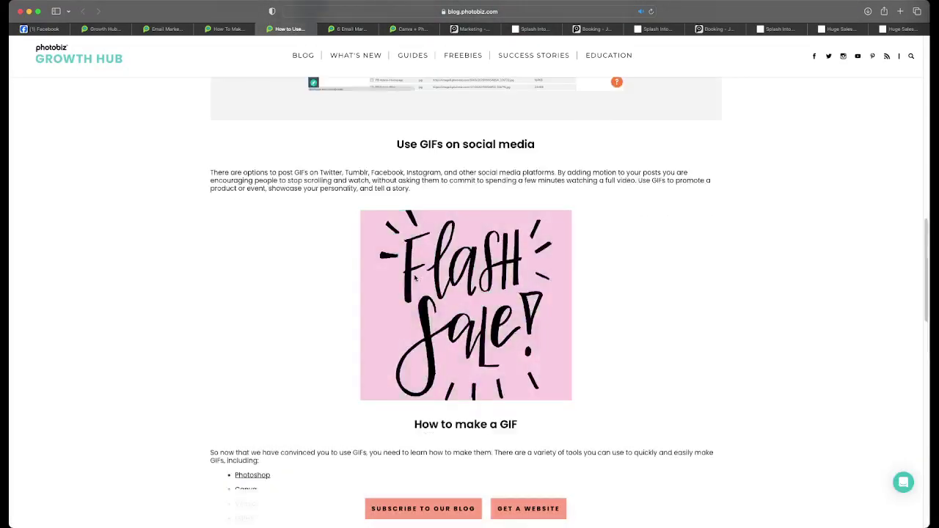
scroll(415, 277, up, 10)
scroll(415, 274, up, 3)
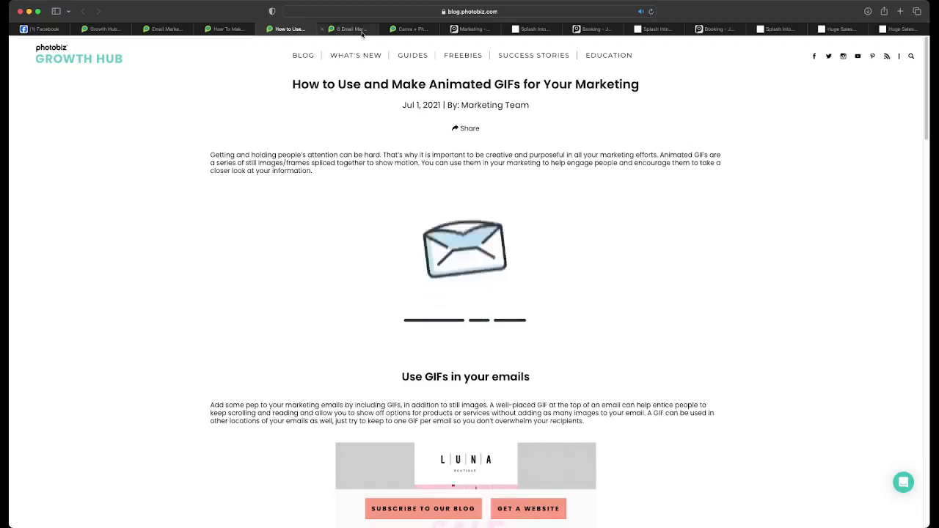
click(413, 29)
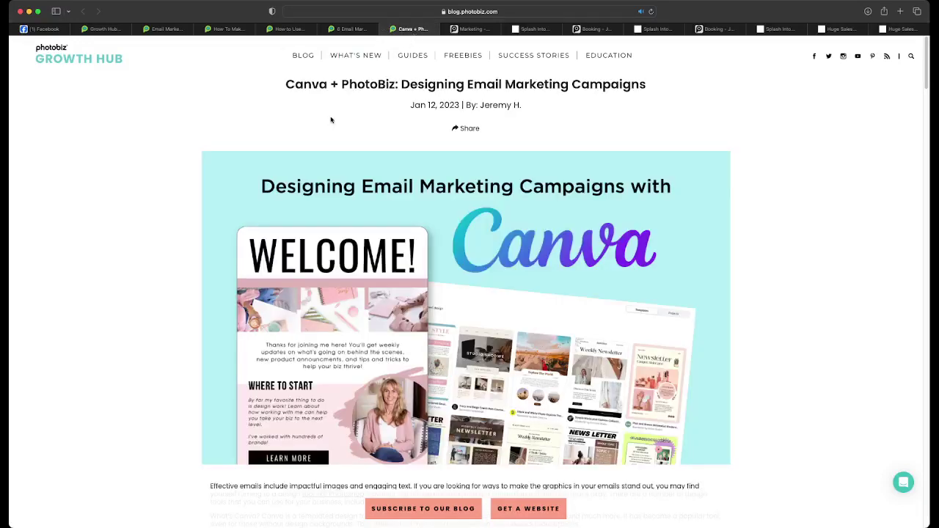
click(246, 31)
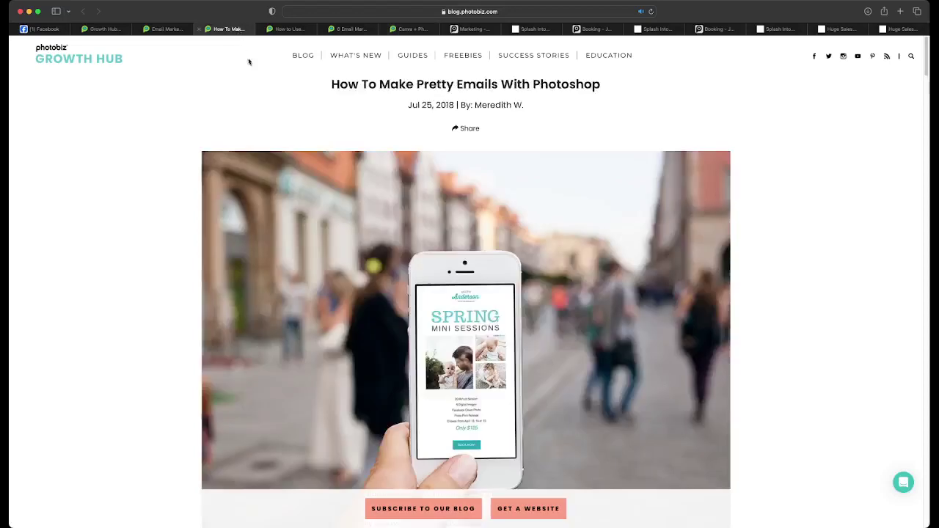
- Read the tutorial's Photoshop document setup and Save for Web sections
scroll(330, 148, down, 5)
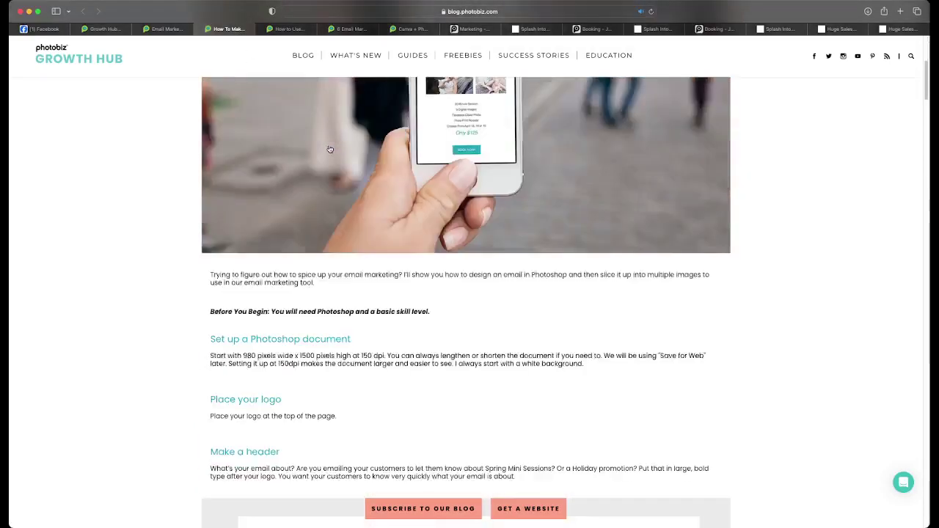
scroll(330, 149, down, 2)
scroll(329, 149, down, 1)
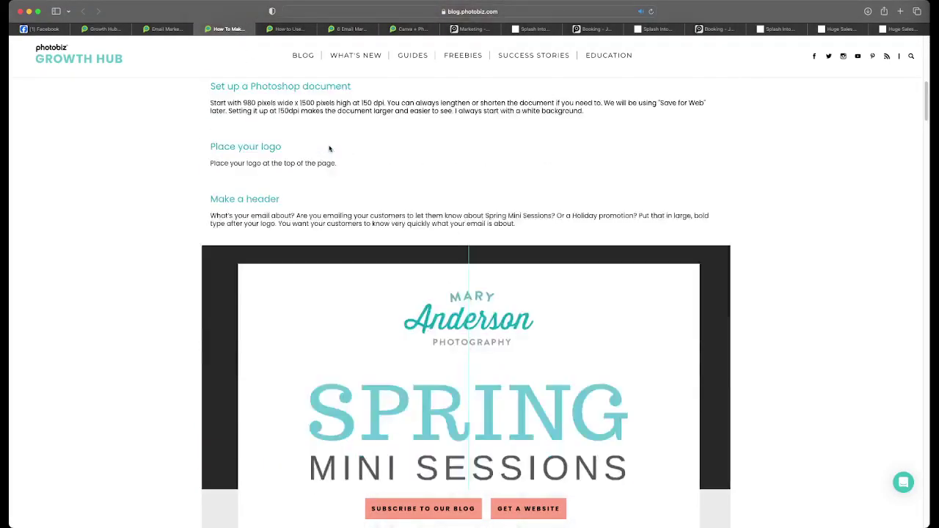
scroll(330, 148, down, 2)
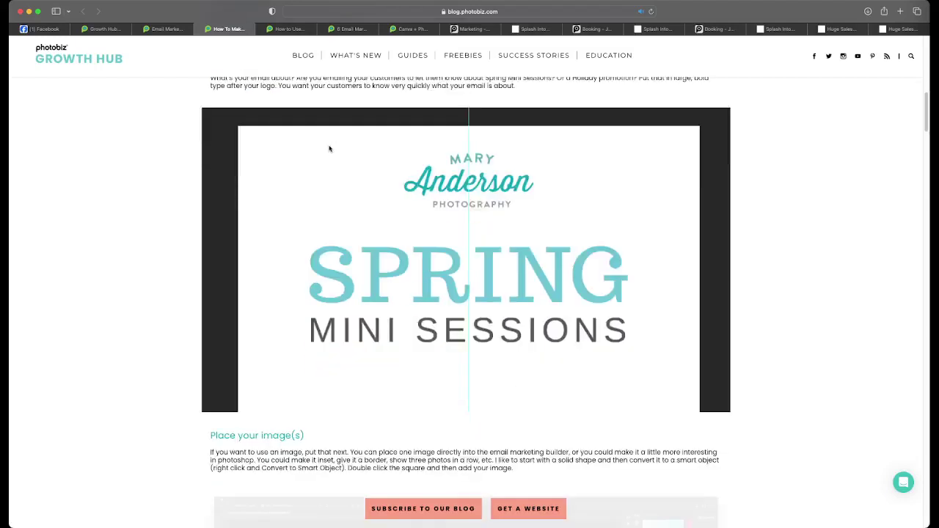
scroll(329, 148, up, 3)
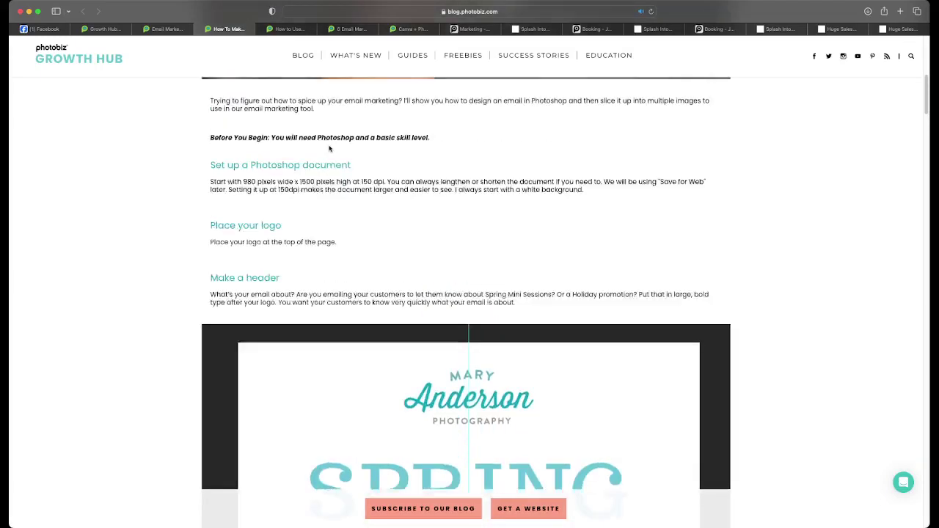
scroll(329, 148, down, 7)
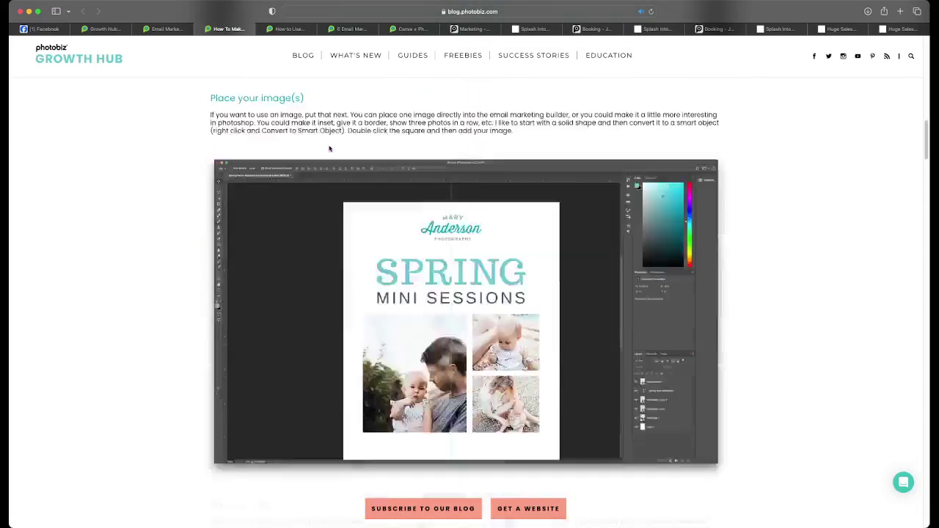
scroll(330, 149, down, 2)
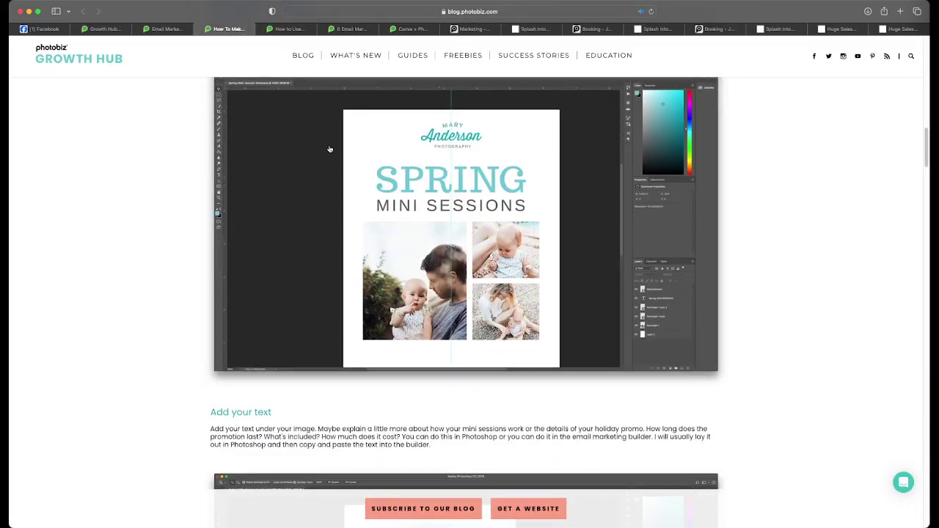
scroll(329, 149, down, 1)
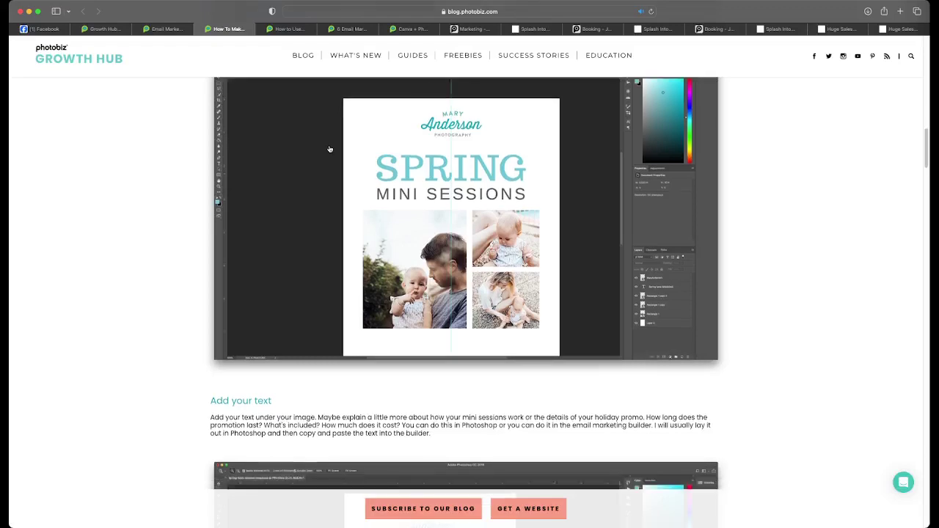
scroll(329, 149, down, 5)
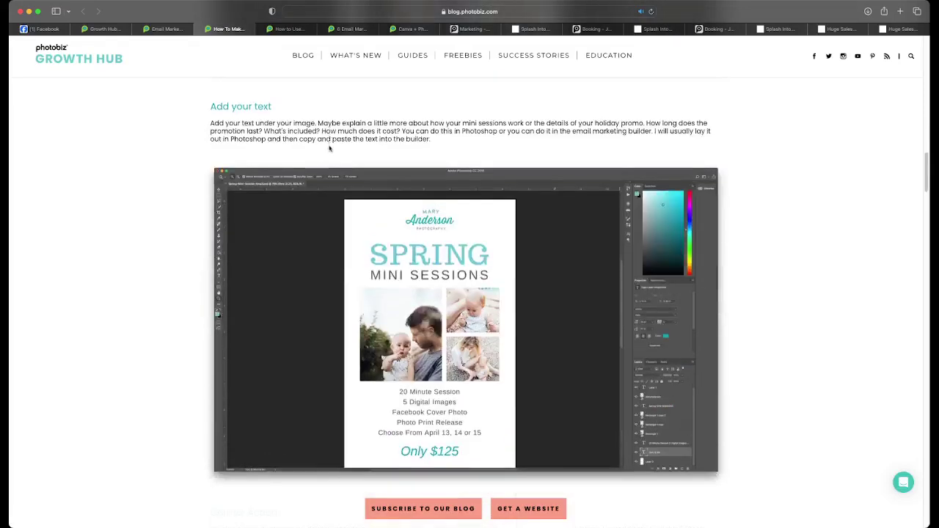
scroll(329, 149, down, 7)
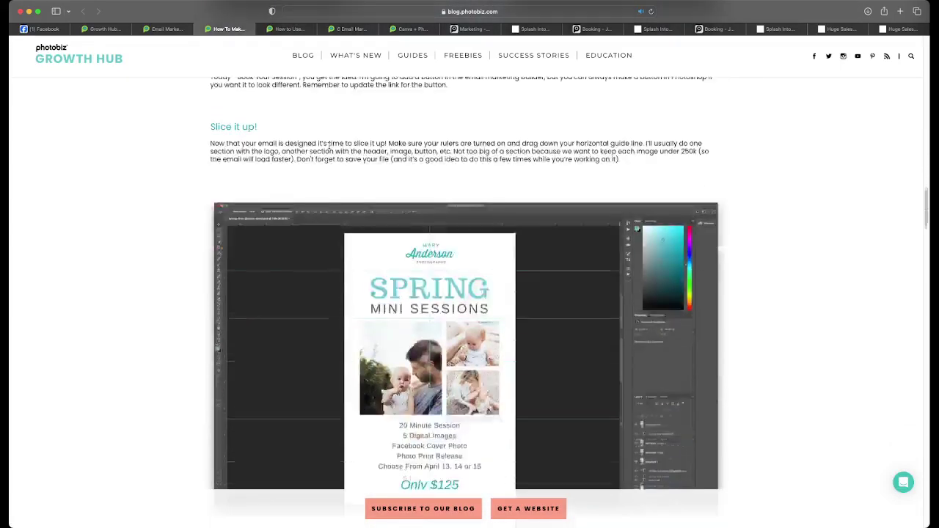
scroll(330, 146, down, 1)
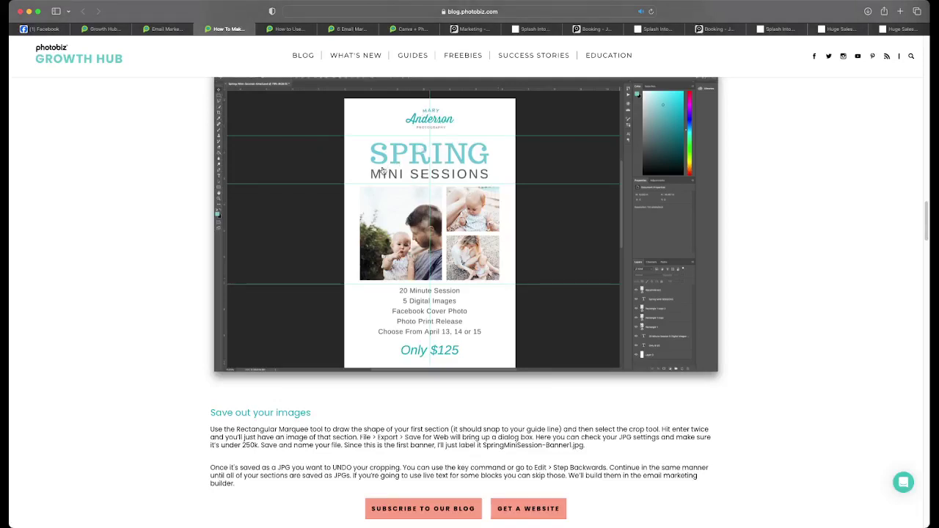
scroll(433, 258, down, 2)
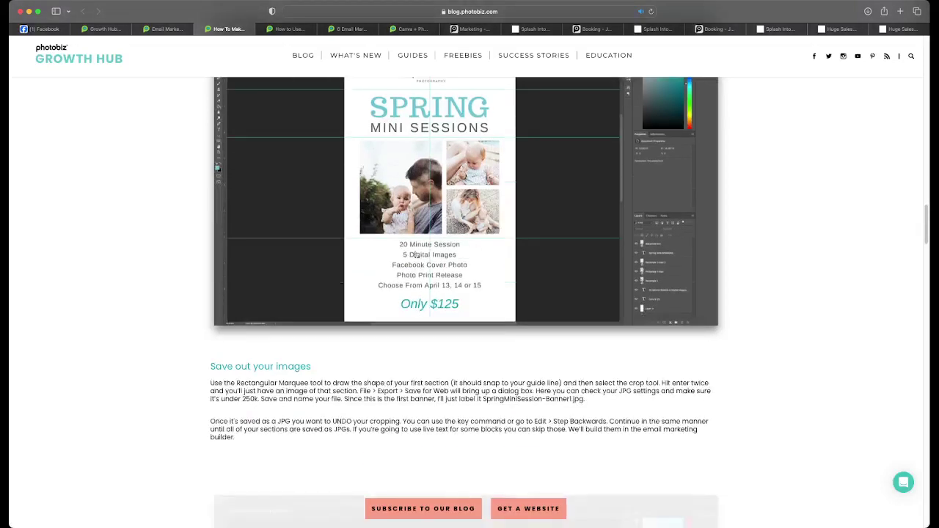
- Continue past the email builder screenshots and Spring Mini Sessions example to the TIPS list
scroll(431, 251, down, 6)
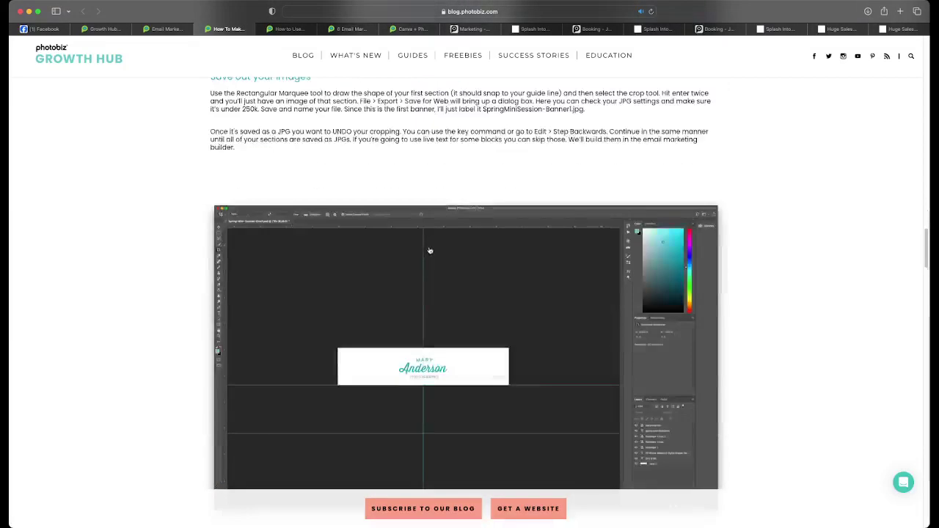
scroll(430, 251, down, 2)
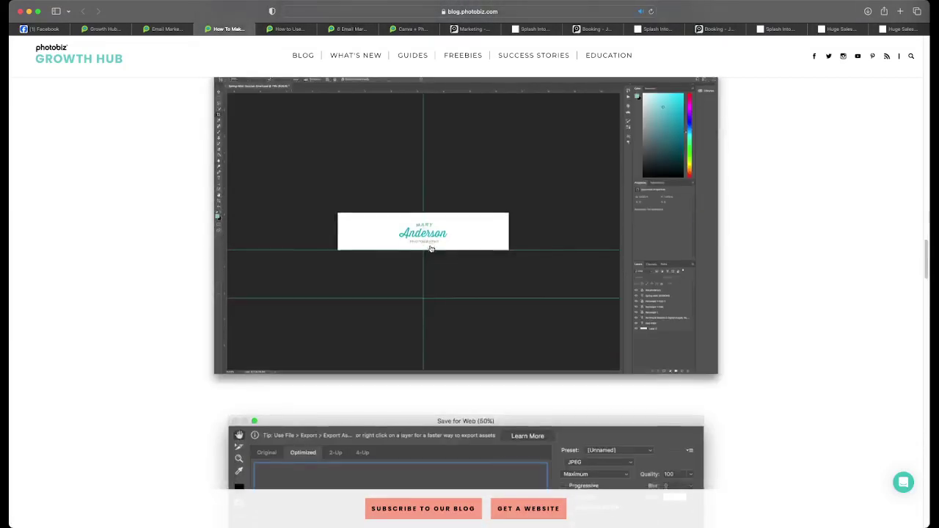
scroll(429, 250, down, 7)
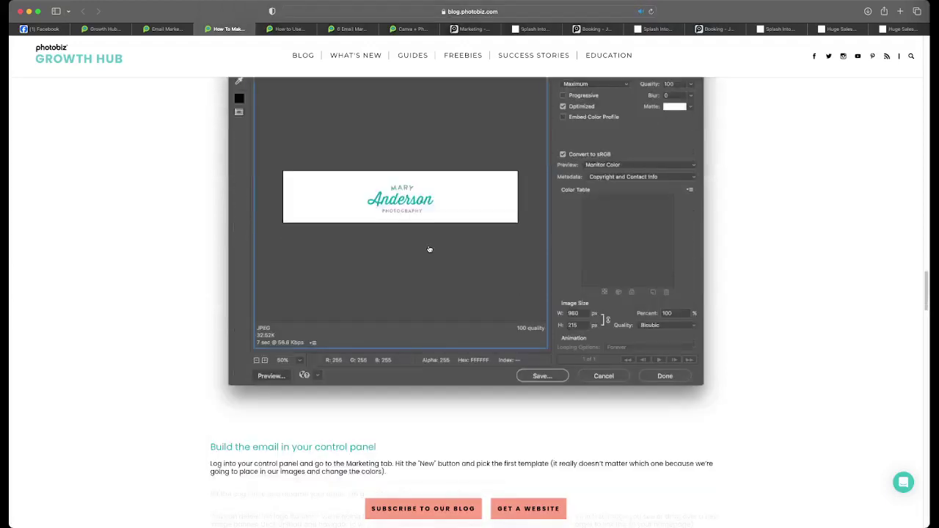
scroll(429, 250, down, 8)
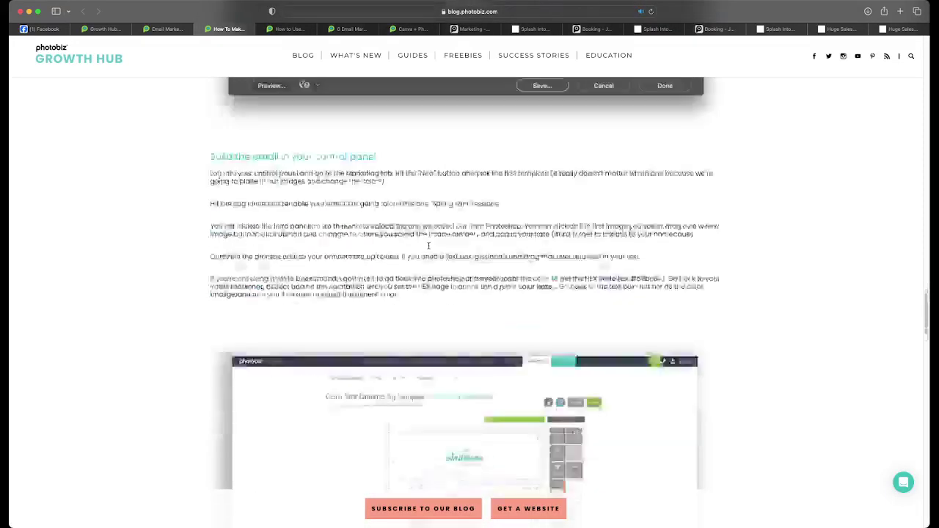
scroll(430, 250, down, 3)
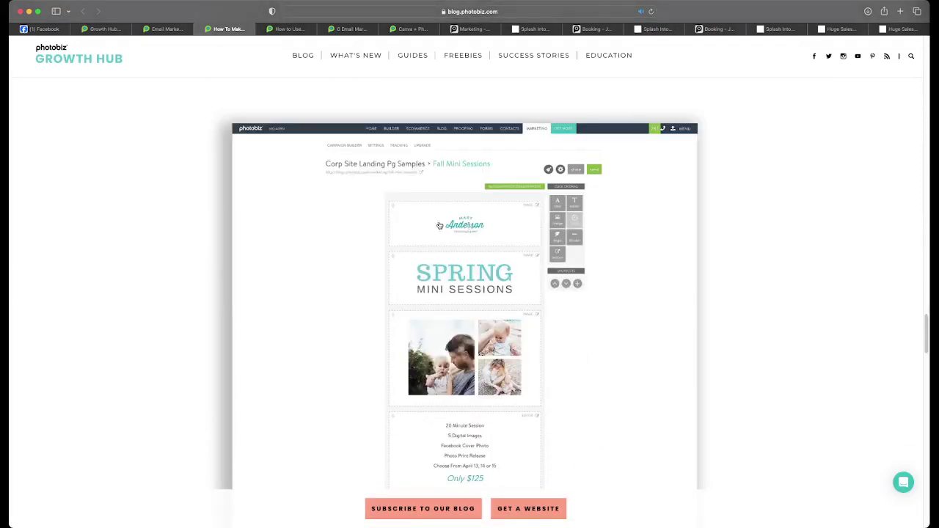
scroll(471, 260, down, 2)
scroll(471, 260, down, 2)
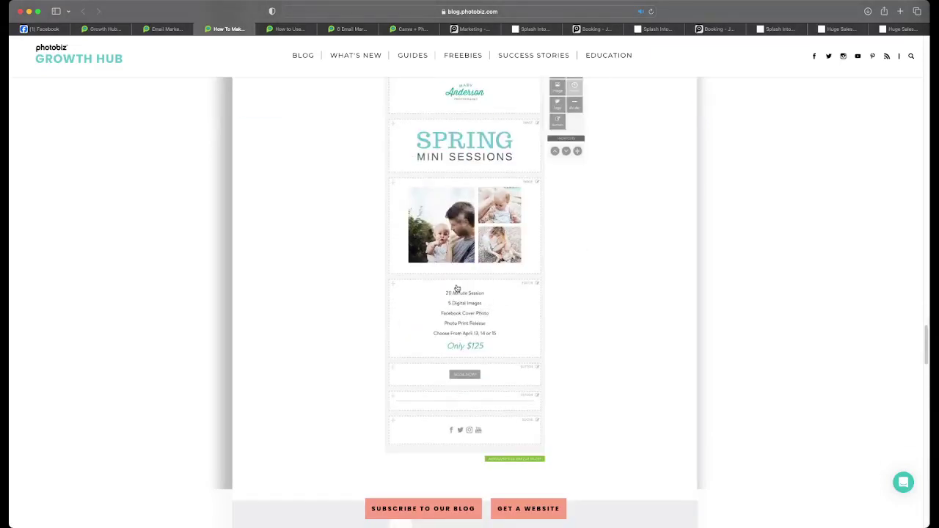
scroll(501, 315, up, 3)
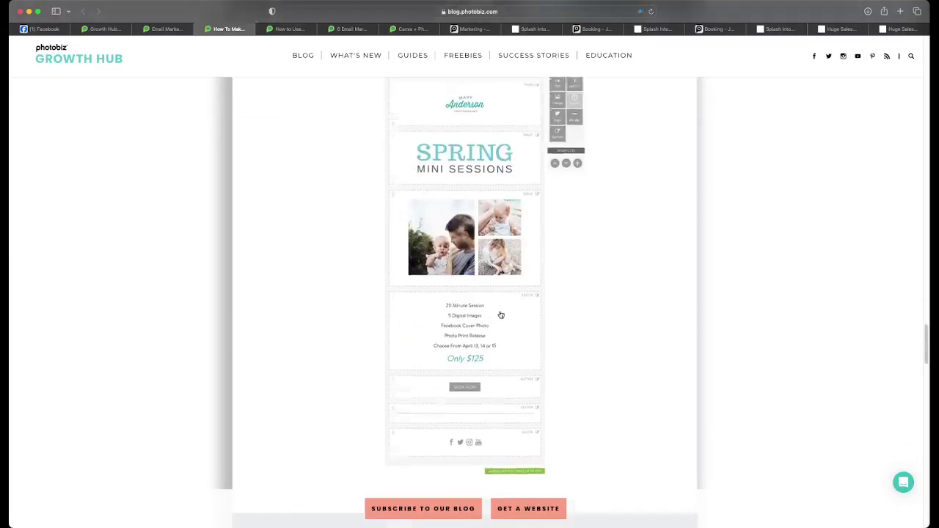
scroll(501, 315, down, 10)
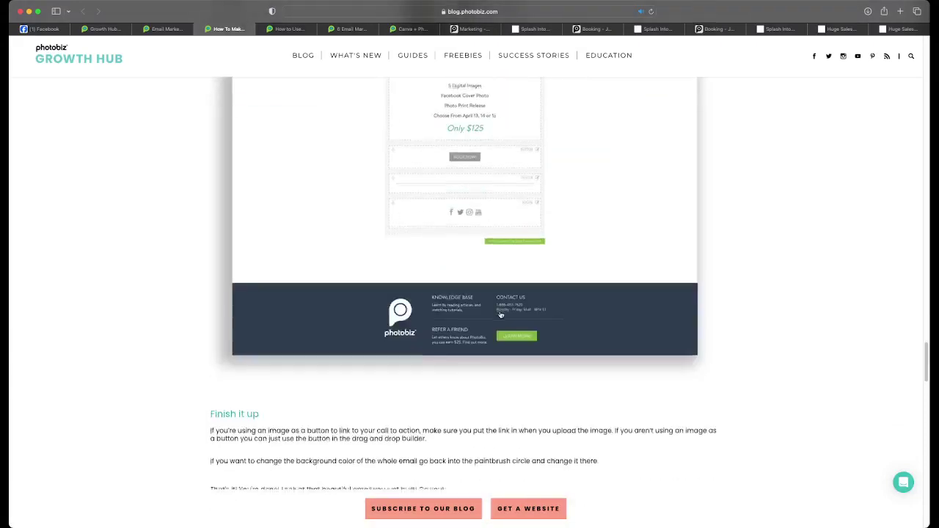
scroll(500, 315, down, 3)
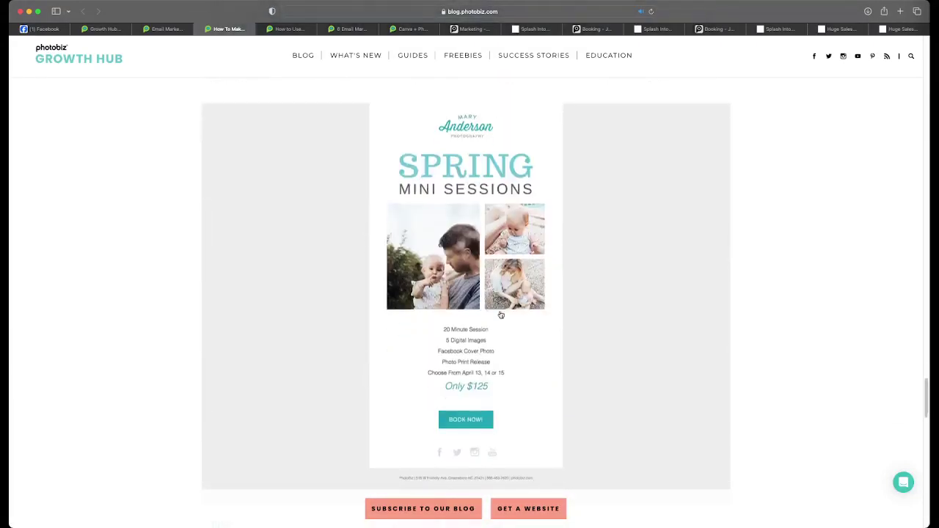
scroll(500, 315, down, 1)
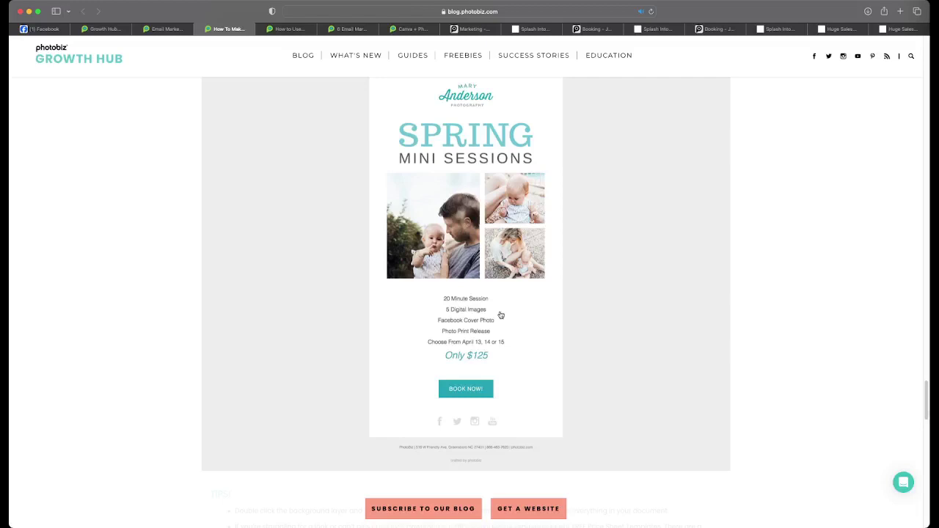
scroll(500, 315, down, 10)
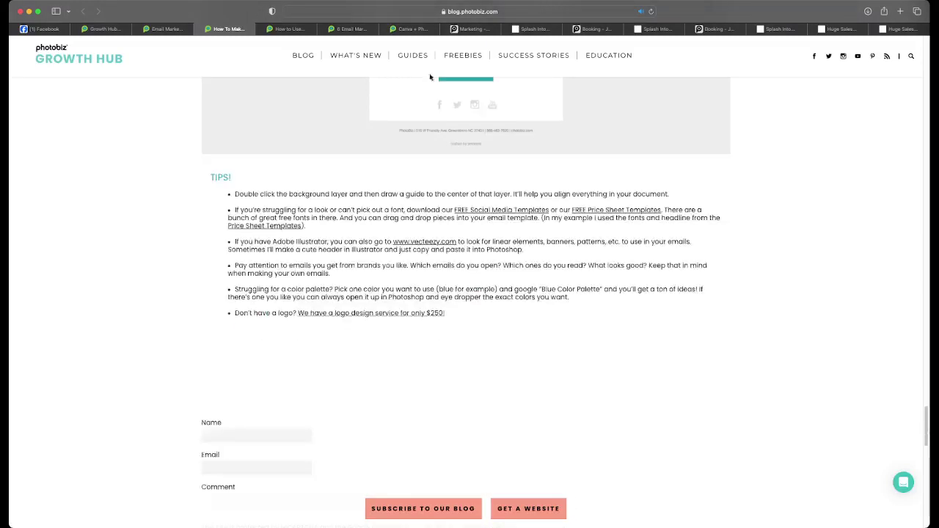
- Switch to the Canva + PhotoBiz article and scroll through its Designing in PhotoBiz editor screenshots
click(423, 30)
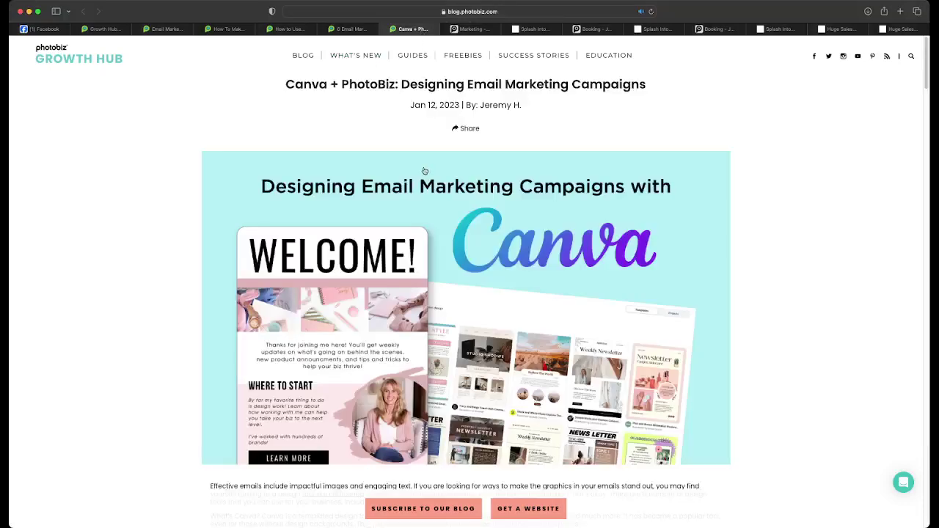
scroll(424, 171, down, 1)
scroll(425, 171, down, 6)
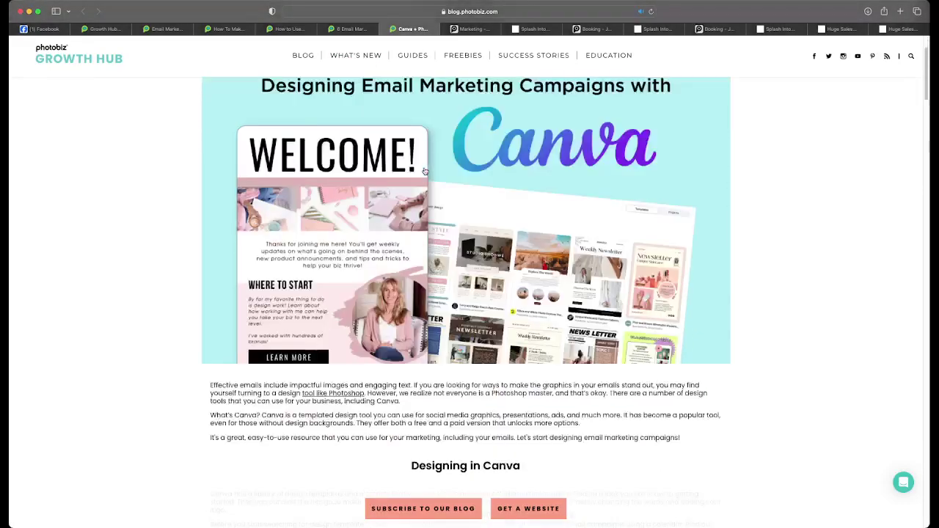
scroll(424, 171, down, 7)
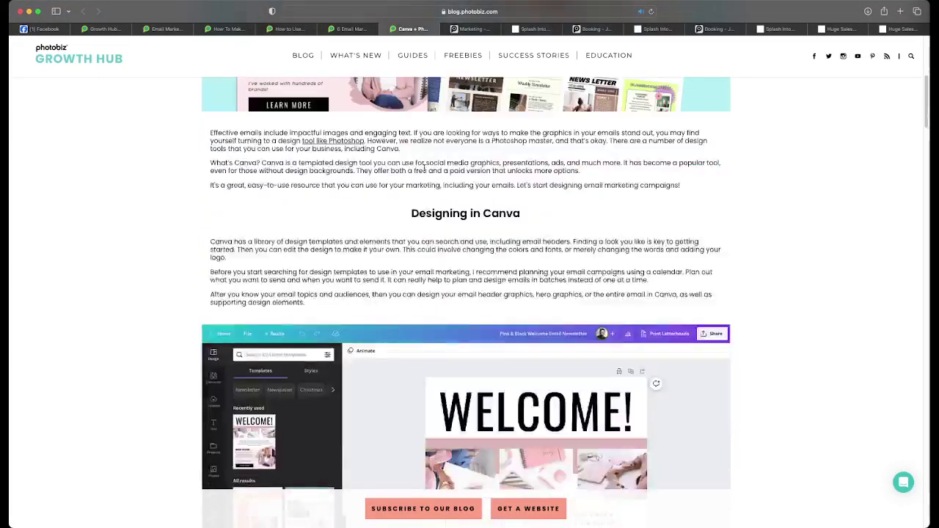
scroll(424, 170, down, 2)
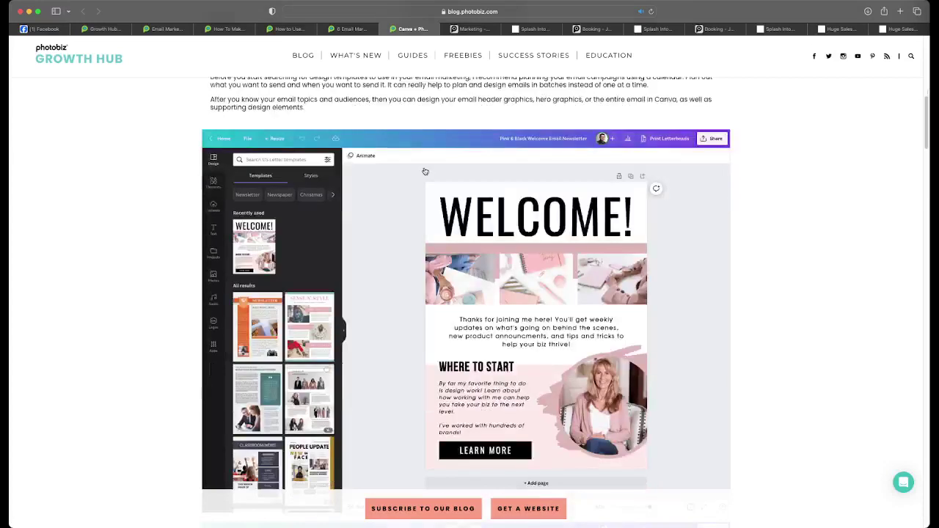
scroll(424, 171, down, 2)
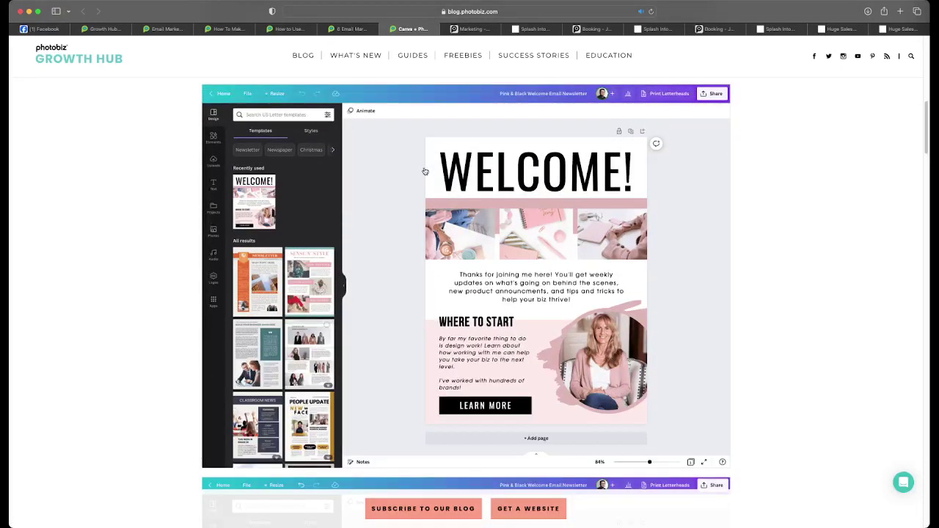
scroll(424, 171, down, 1)
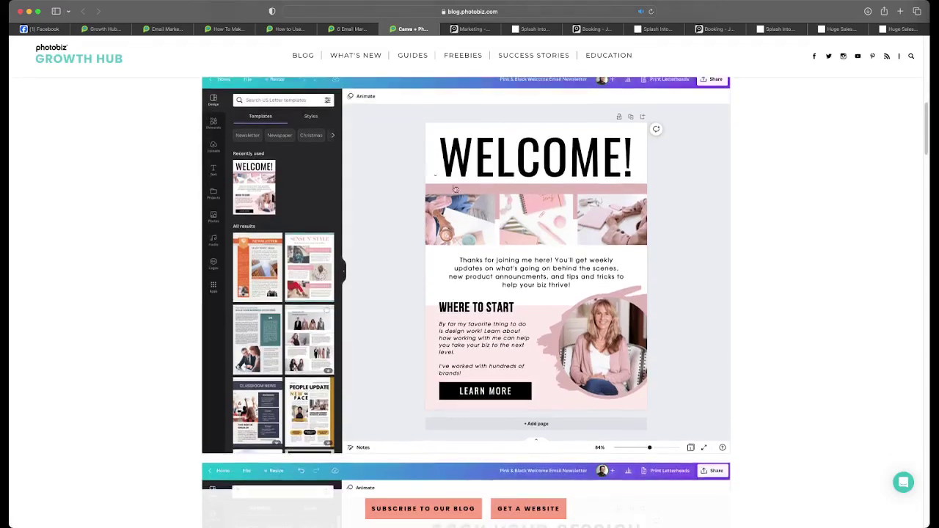
scroll(424, 171, down, 10)
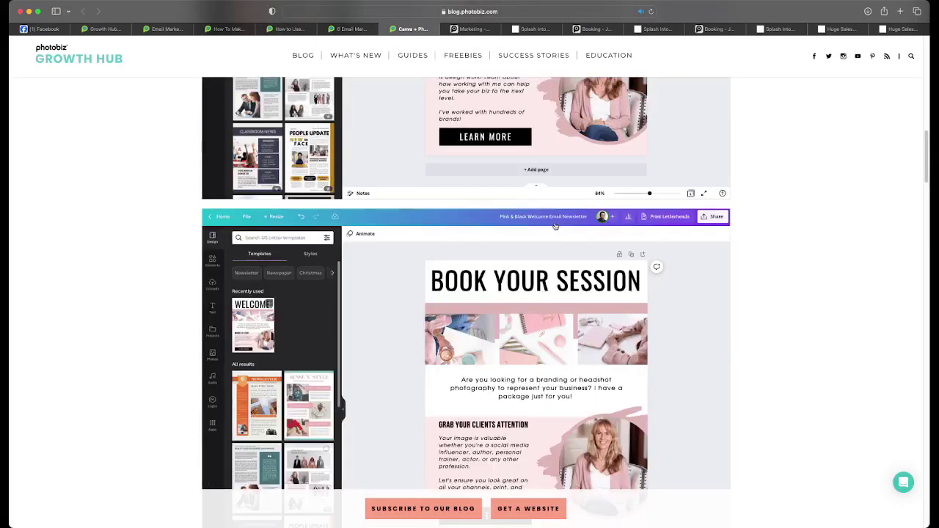
scroll(556, 226, down, 2)
scroll(556, 226, down, 5)
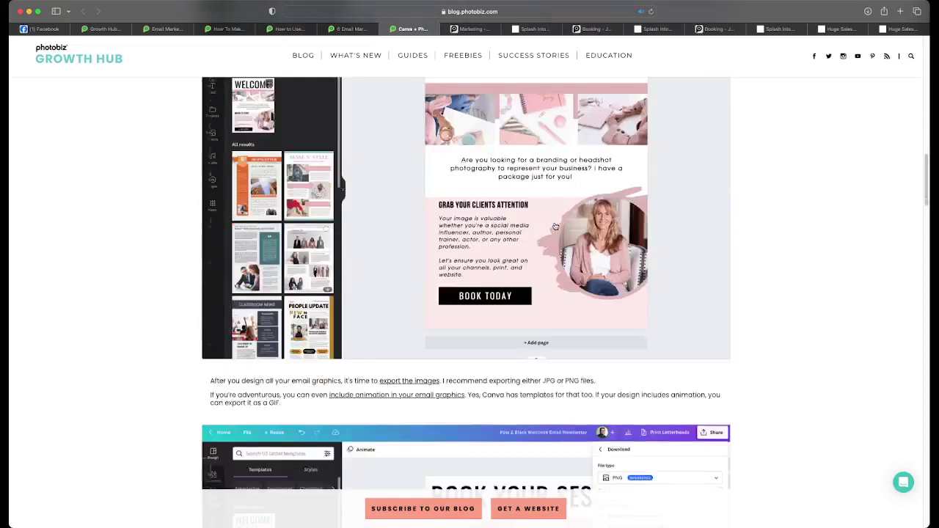
scroll(556, 226, up, 2)
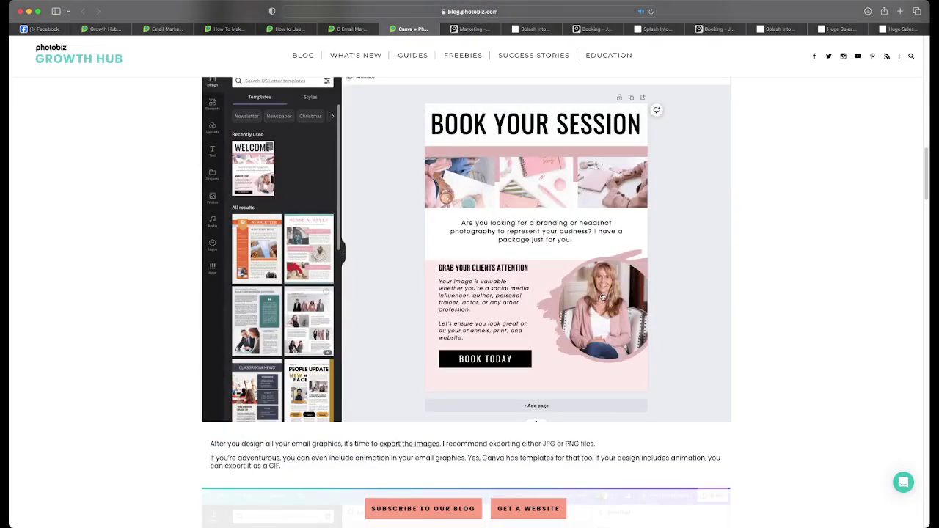
- Continue down to the animated Book Your Session email preview and closing advice
scroll(527, 242, down, 1)
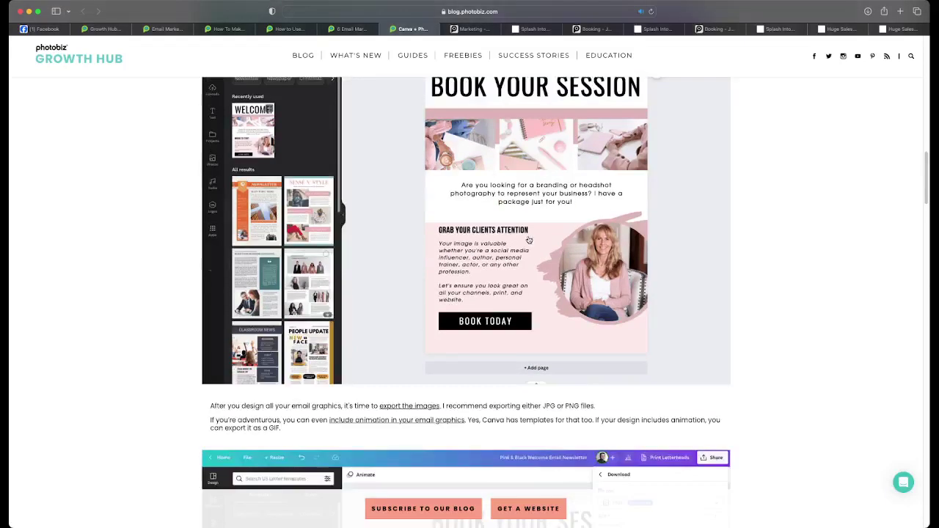
scroll(514, 327, down, 7)
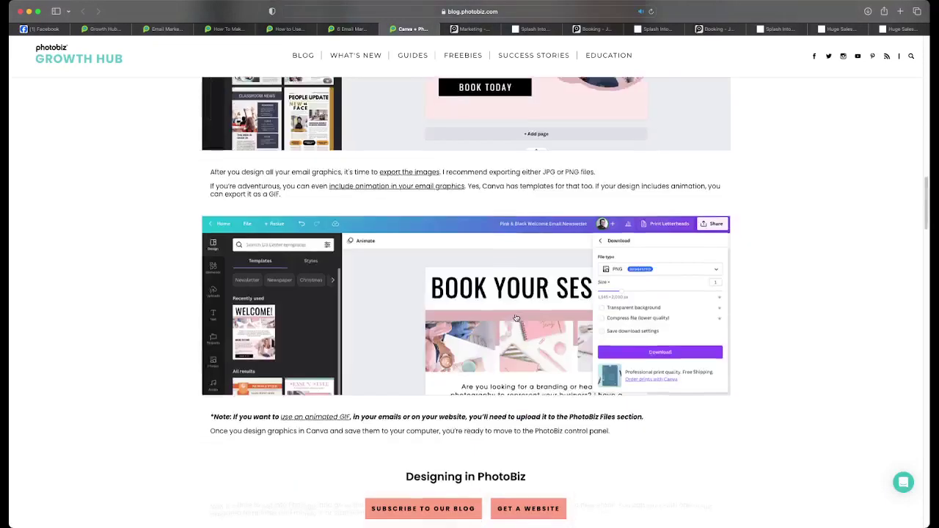
scroll(567, 295, down, 8)
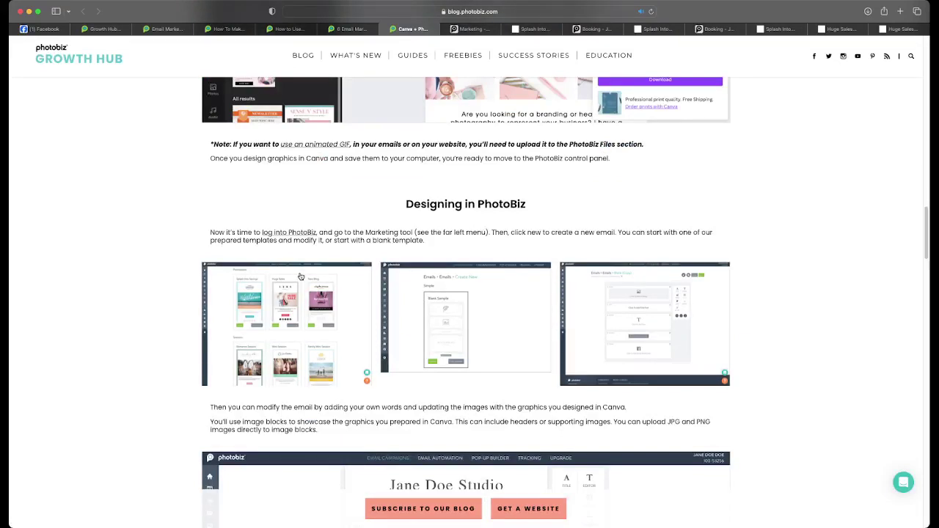
scroll(300, 276, down, 1)
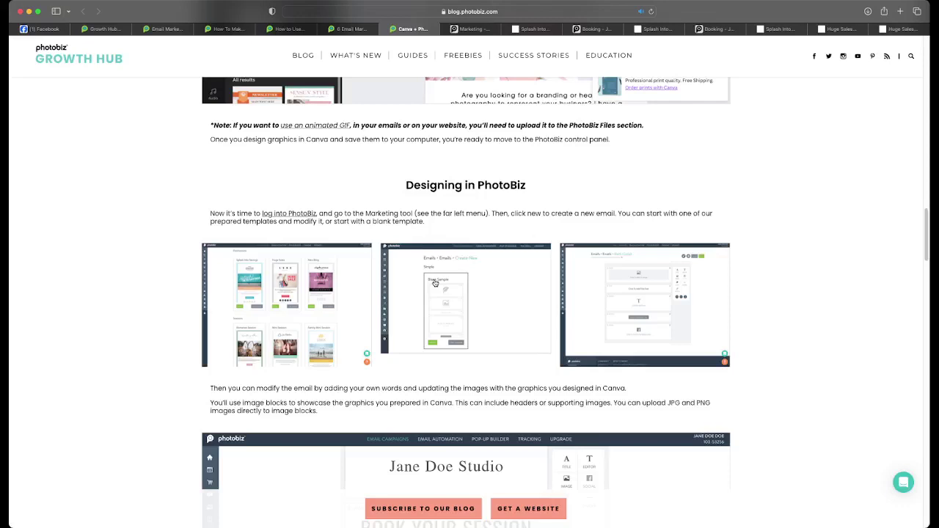
scroll(655, 300, down, 9)
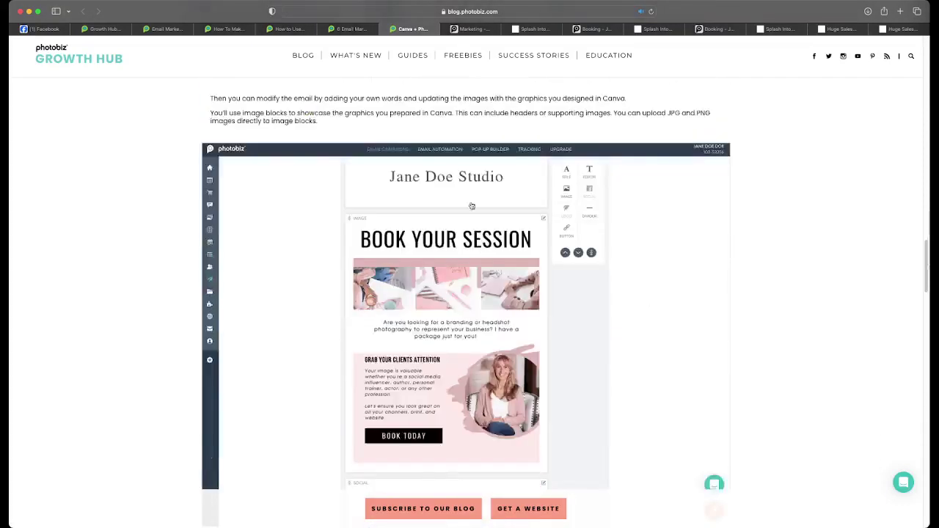
scroll(456, 263, down, 3)
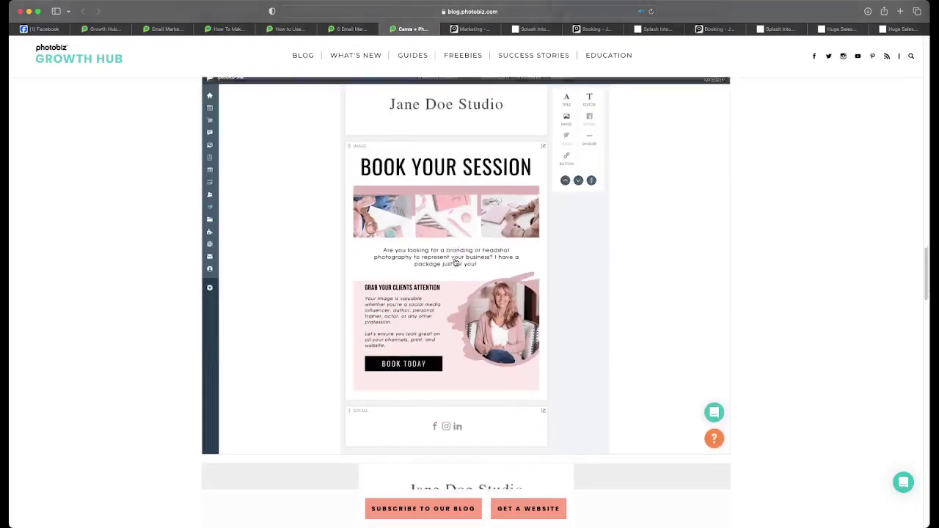
scroll(455, 262, down, 10)
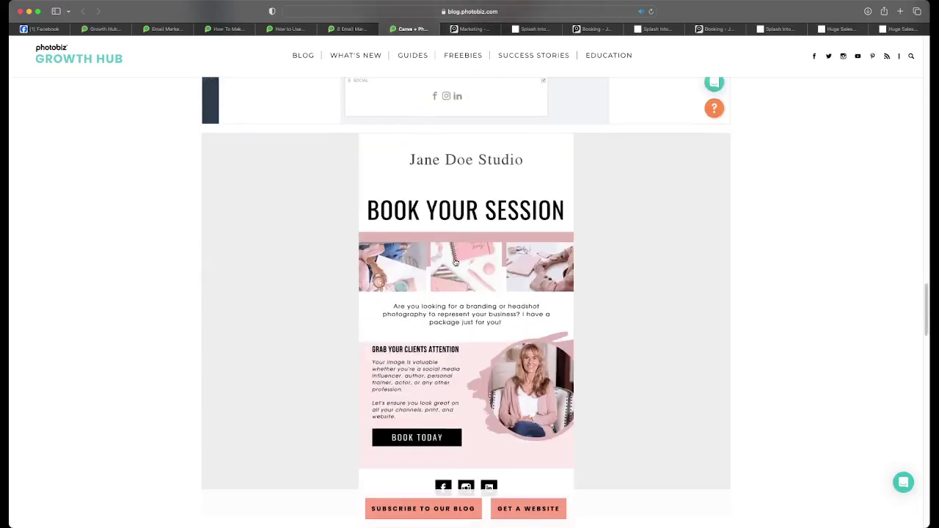
scroll(455, 262, down, 2)
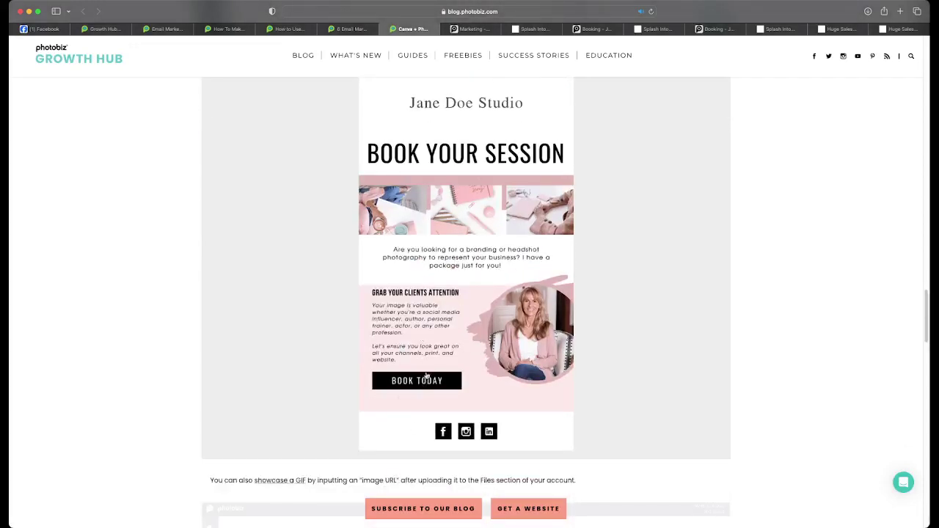
scroll(426, 376, down, 1)
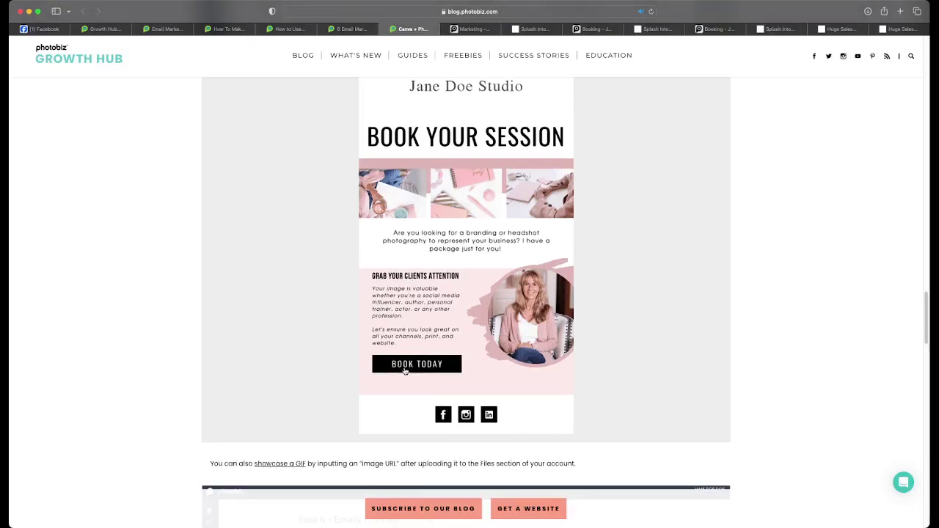
scroll(406, 371, down, 8)
scroll(406, 370, up, 5)
scroll(406, 370, down, 4)
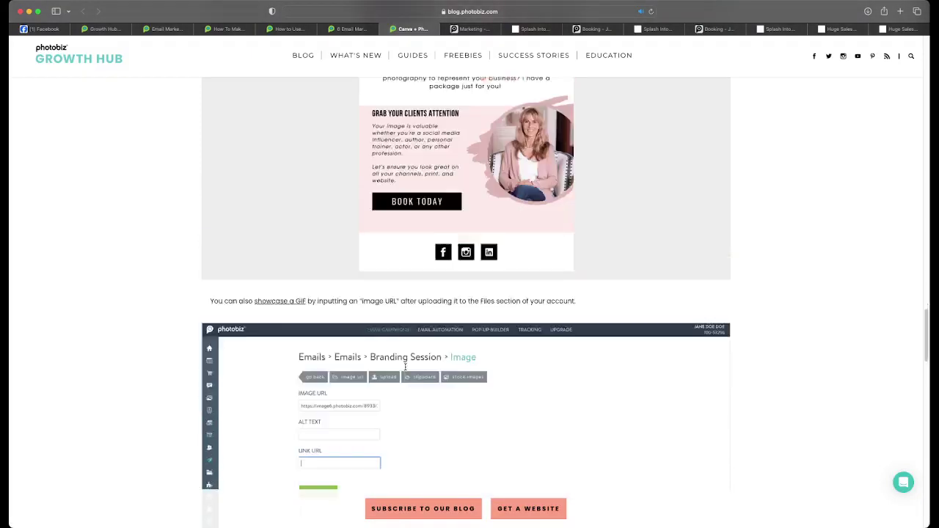
scroll(355, 360, down, 3)
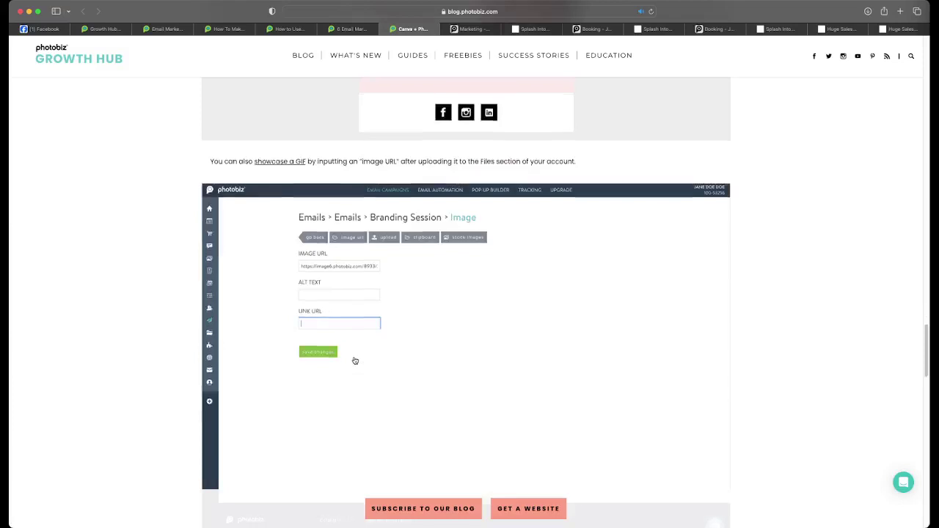
scroll(355, 360, down, 12)
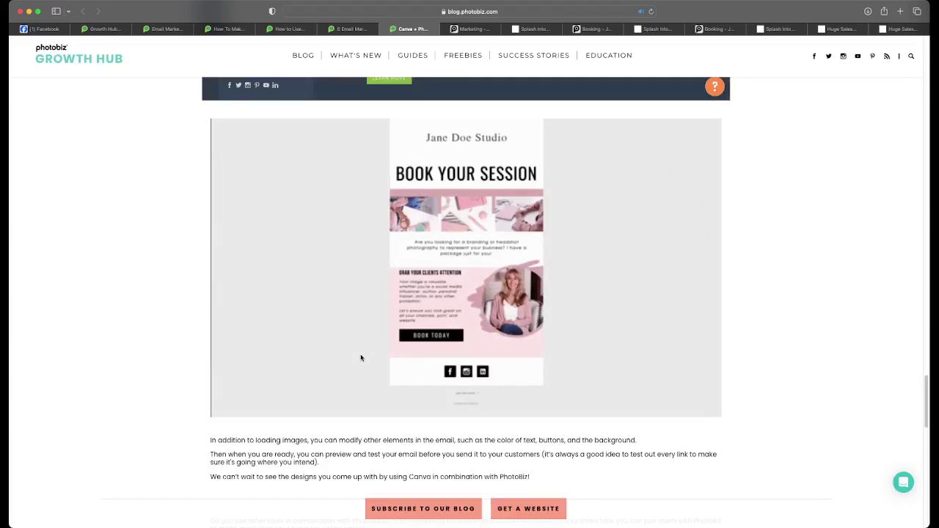
- Scroll through the end of the Canva + PhotoBiz article and back up
scroll(360, 357, down, 5)
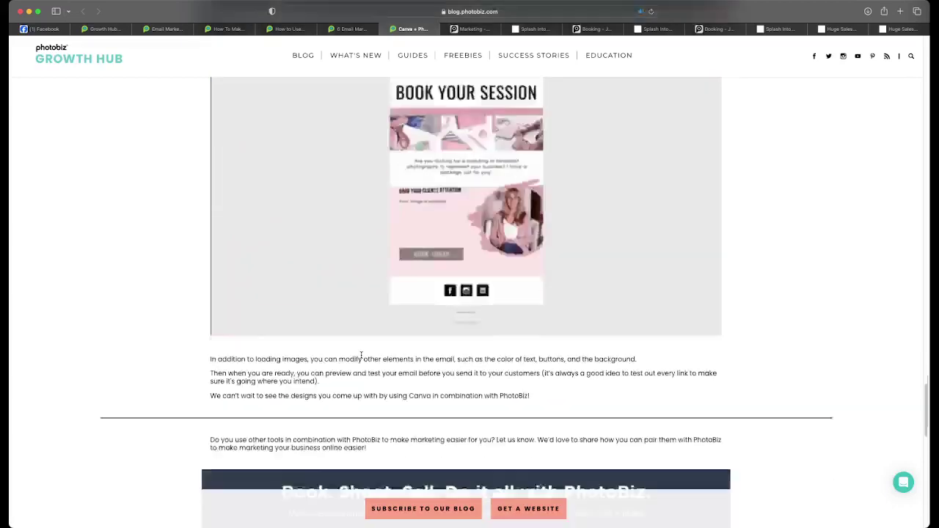
scroll(360, 355, down, 2)
scroll(361, 358, up, 12)
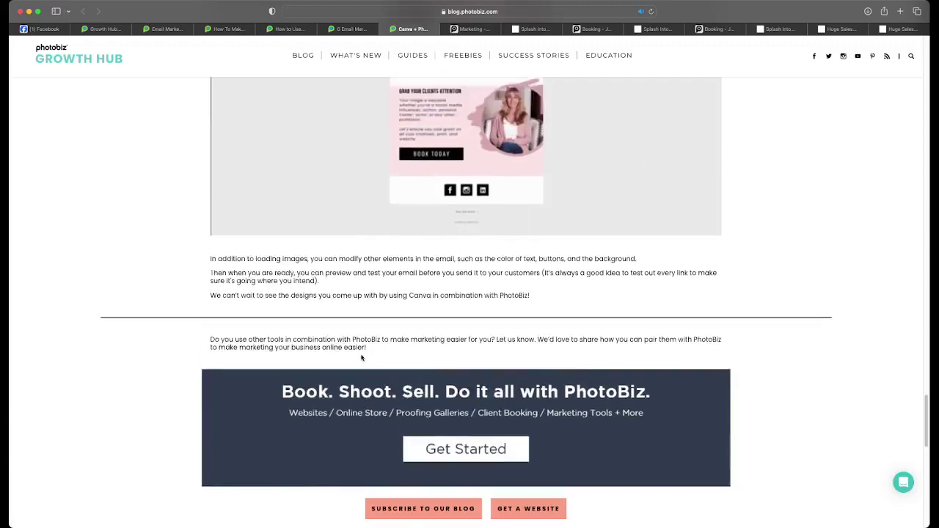
scroll(362, 358, up, 15)
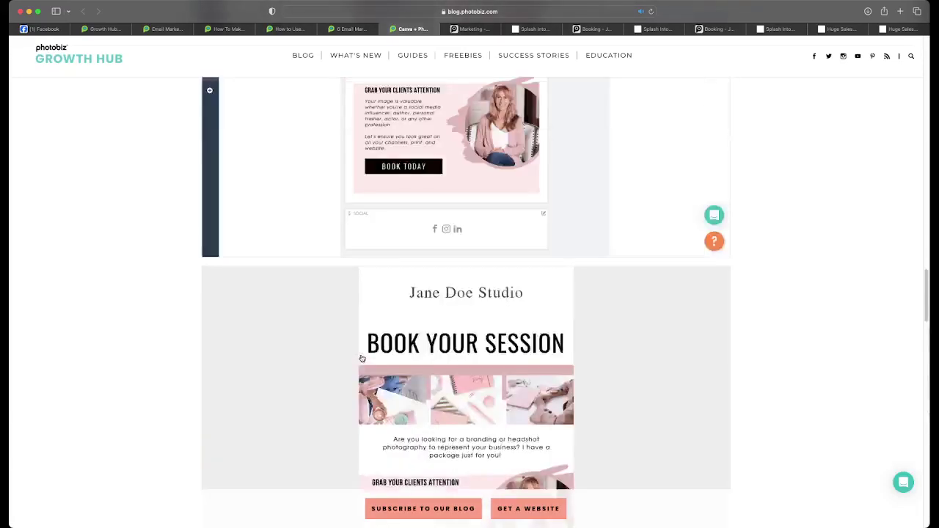
scroll(362, 358, up, 15)
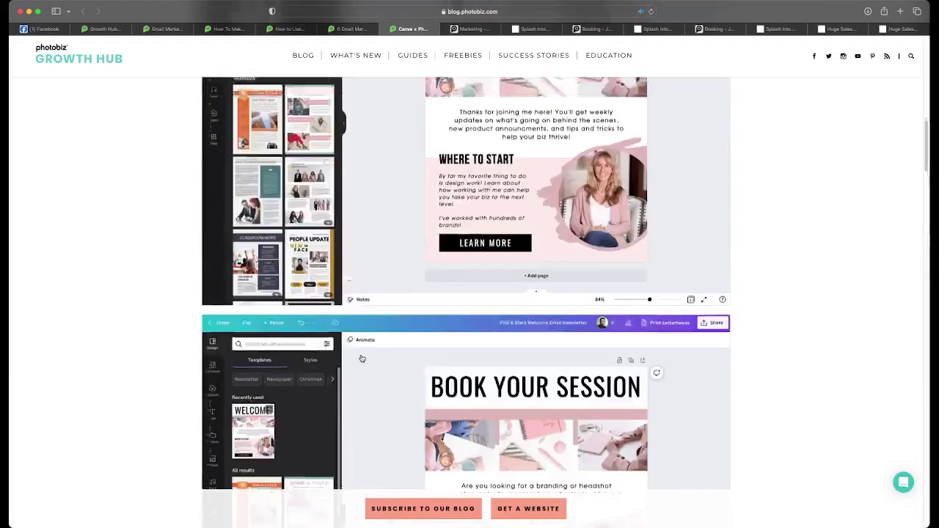
scroll(362, 358, up, 3)
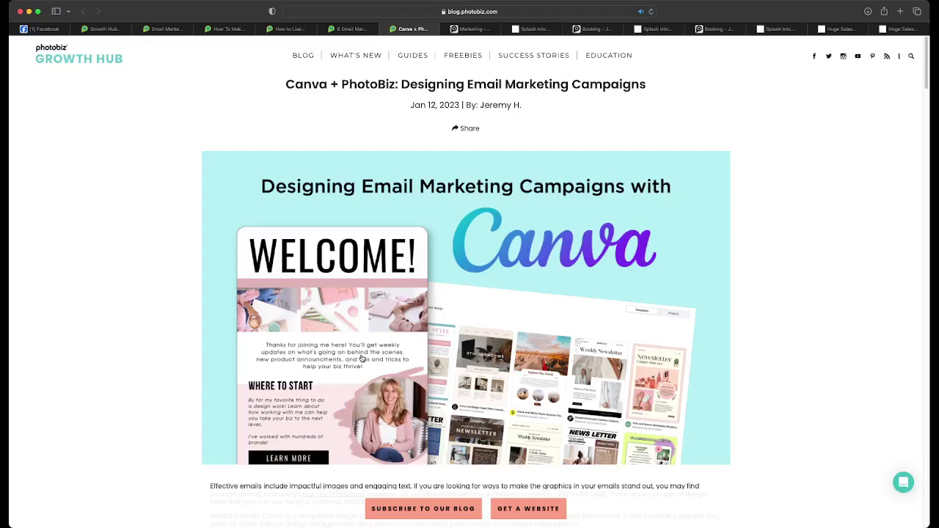
- Review the article once more, then switch to the 6 Email Marketing Tips for Photographers article
scroll(361, 359, down, 20)
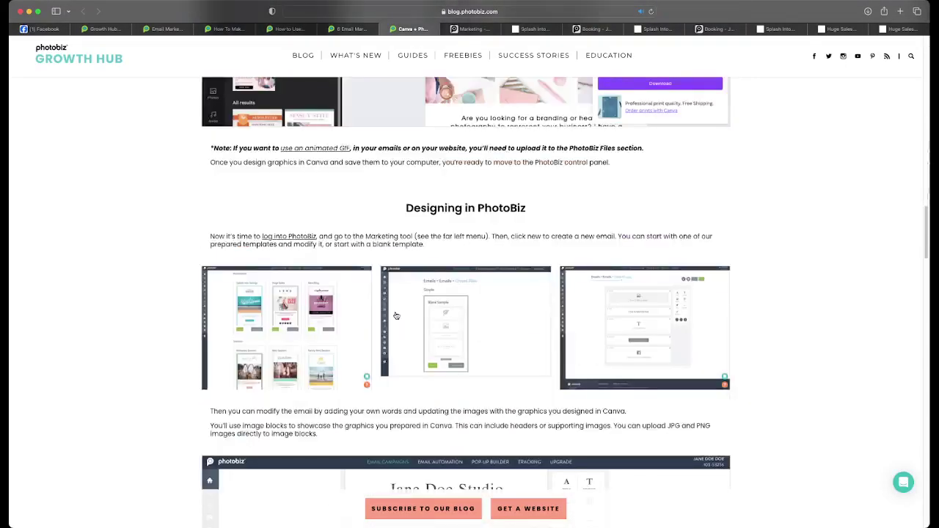
scroll(395, 315, down, 10)
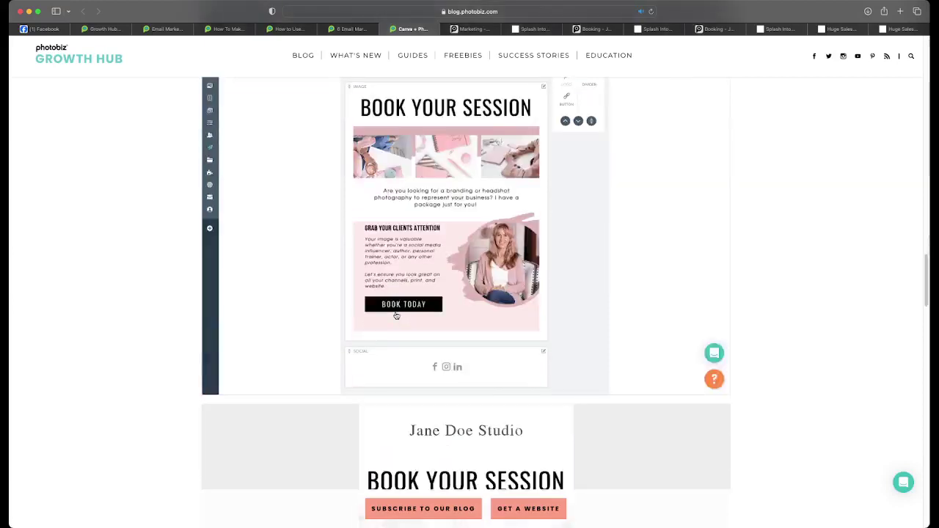
scroll(396, 315, down, 5)
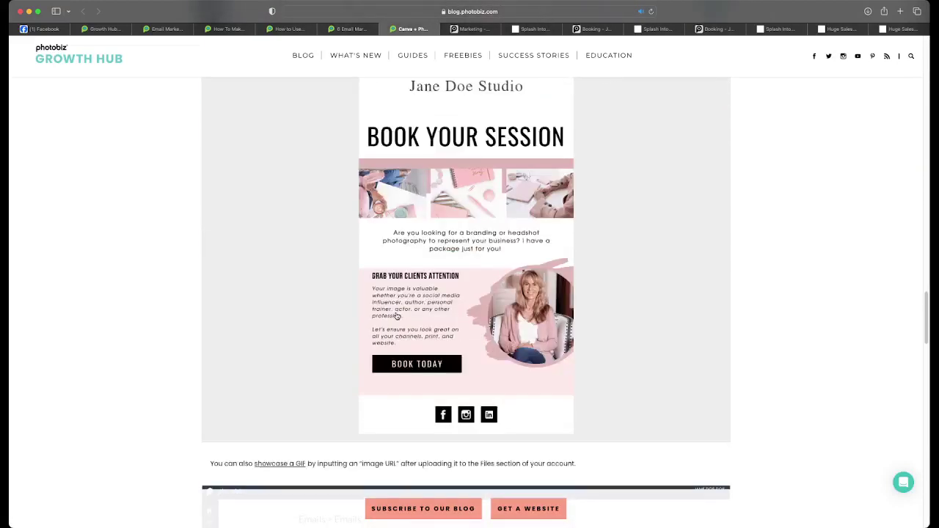
scroll(395, 316, down, 8)
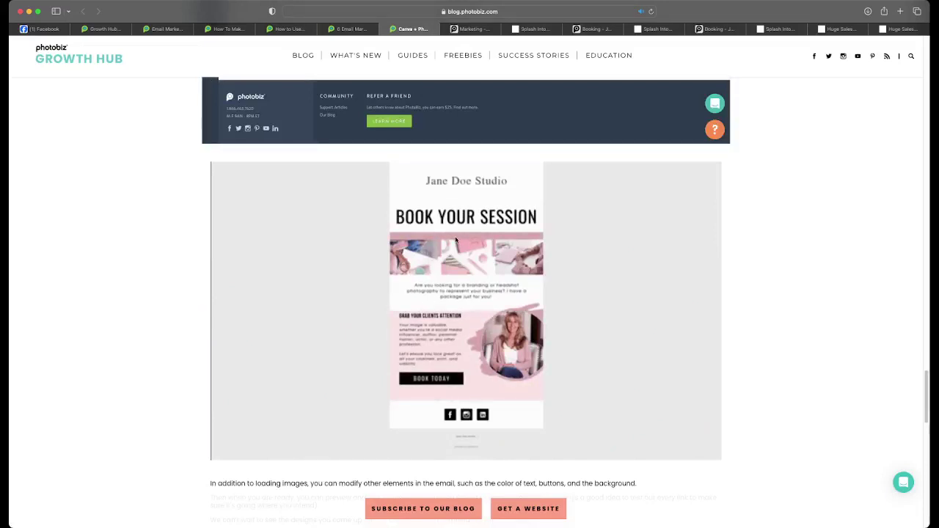
scroll(455, 240, up, 1)
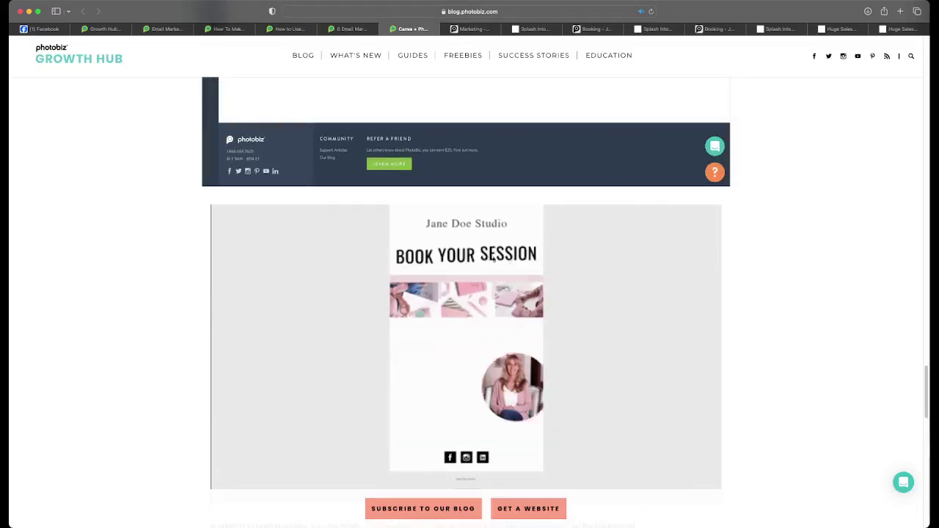
scroll(494, 260, up, 10)
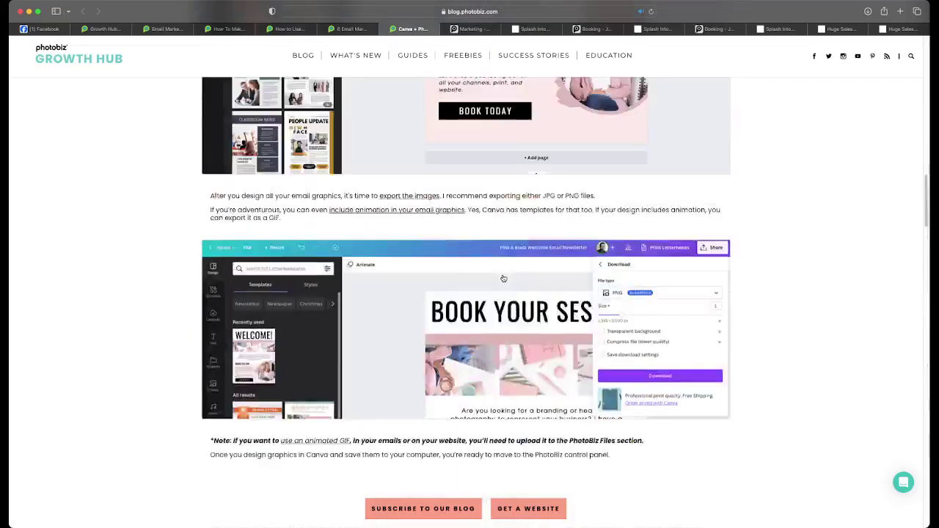
scroll(503, 279, up, 10)
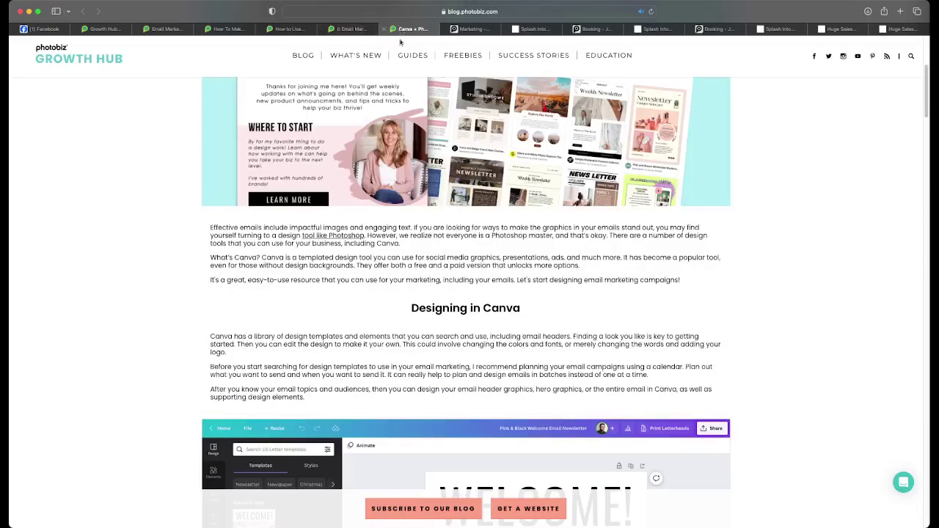
scroll(403, 142, up, 6)
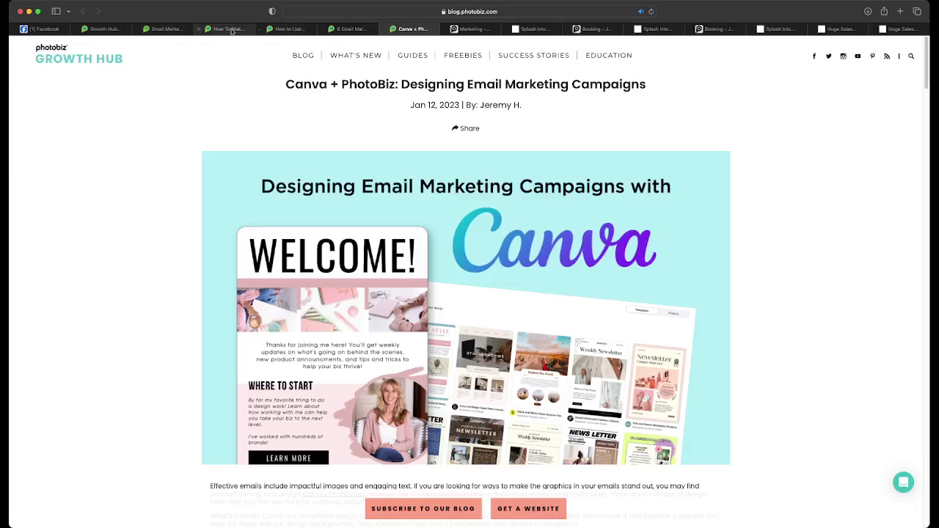
click(344, 29)
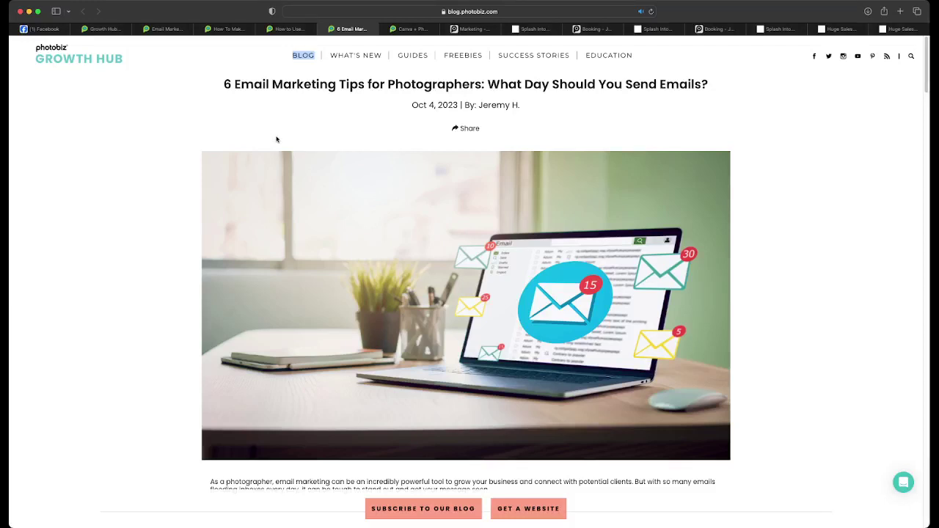
- Scroll past '1. Use eye-catching visuals' and the '2. Keep it short and sweet' phone image to section 3
scroll(277, 139, down, 10)
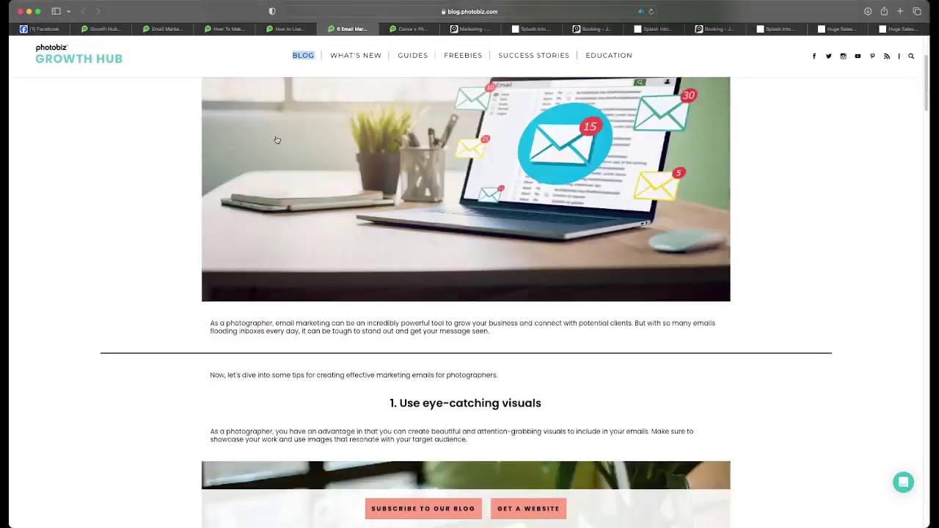
scroll(277, 140, down, 4)
scroll(276, 139, up, 3)
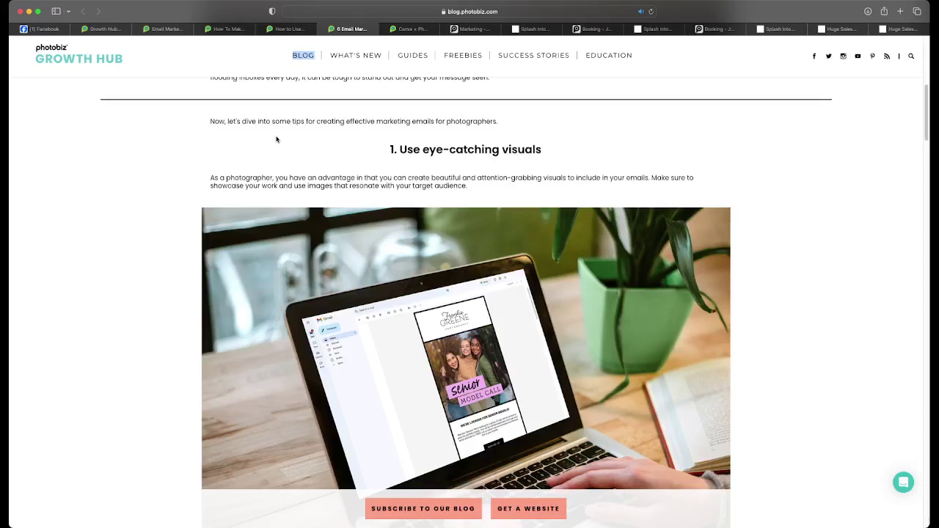
scroll(277, 139, down, 2)
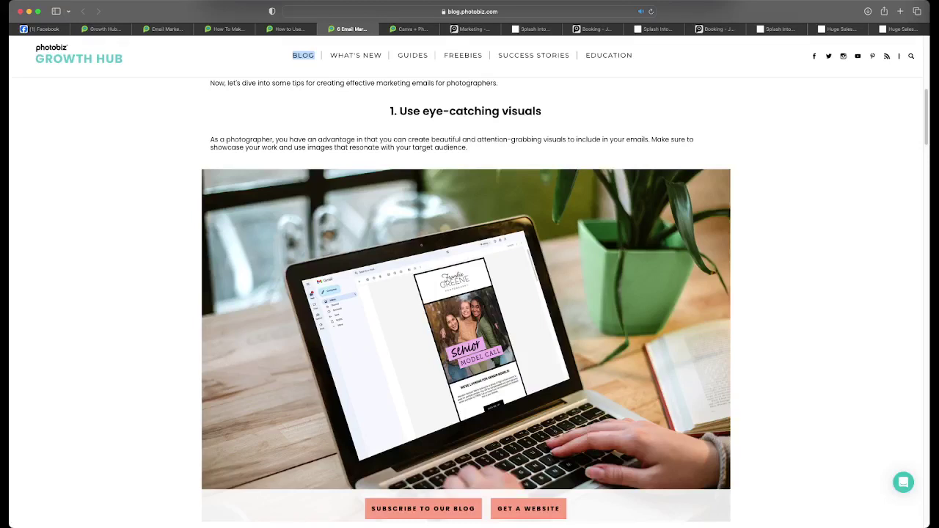
scroll(469, 294, down, 3)
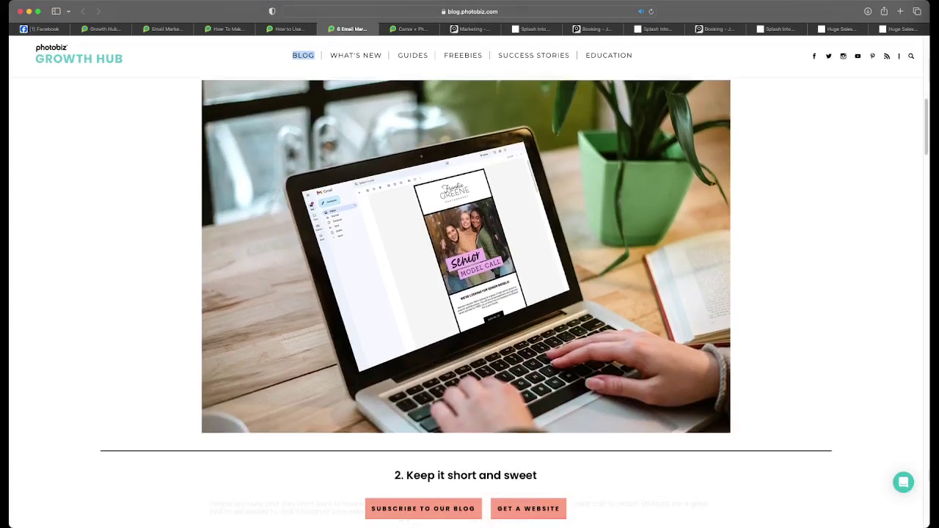
scroll(469, 294, down, 6)
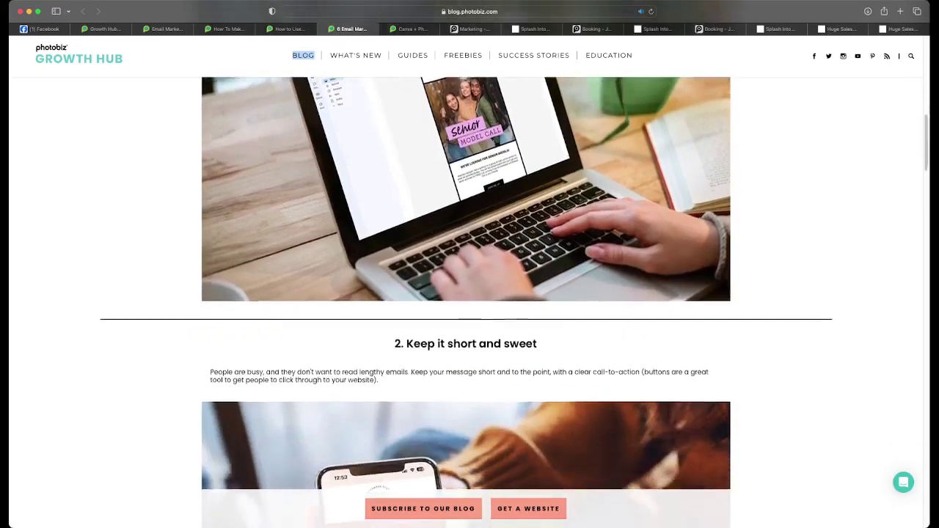
scroll(470, 294, down, 3)
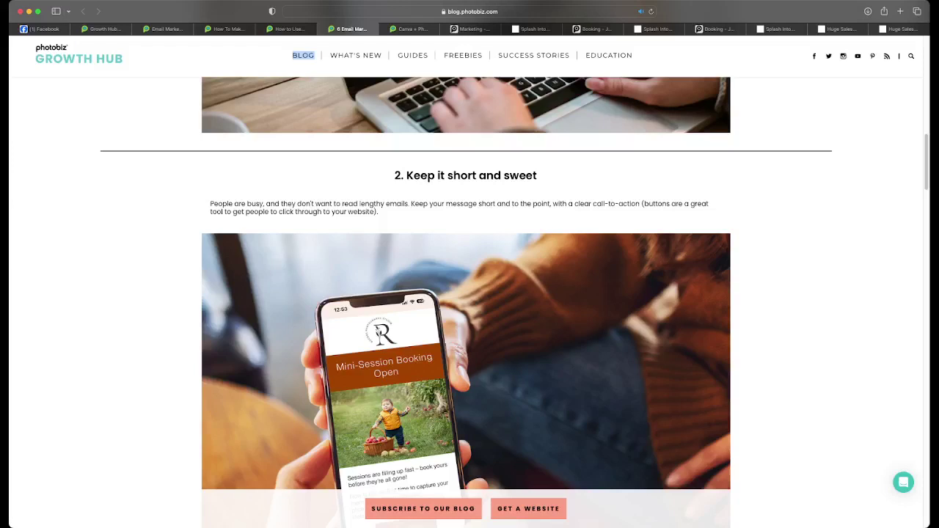
scroll(466, 293, down, 3)
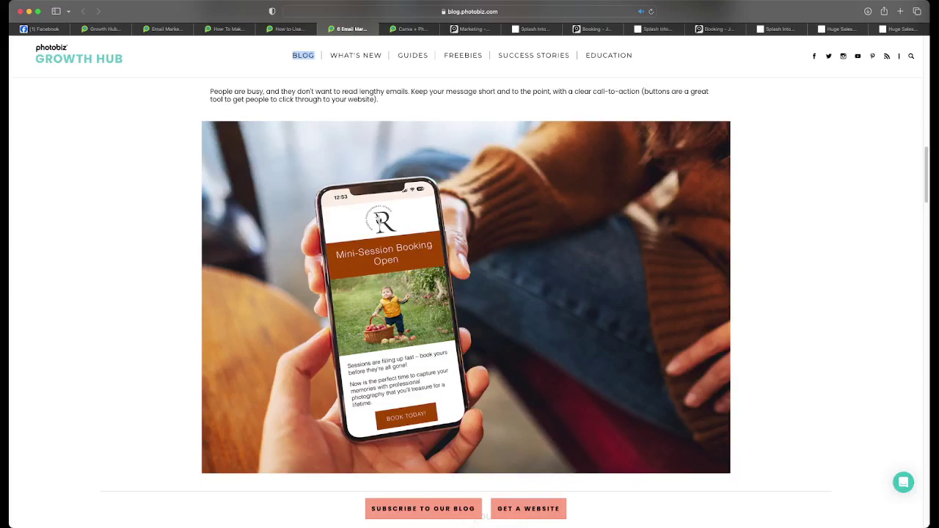
scroll(466, 293, down, 5)
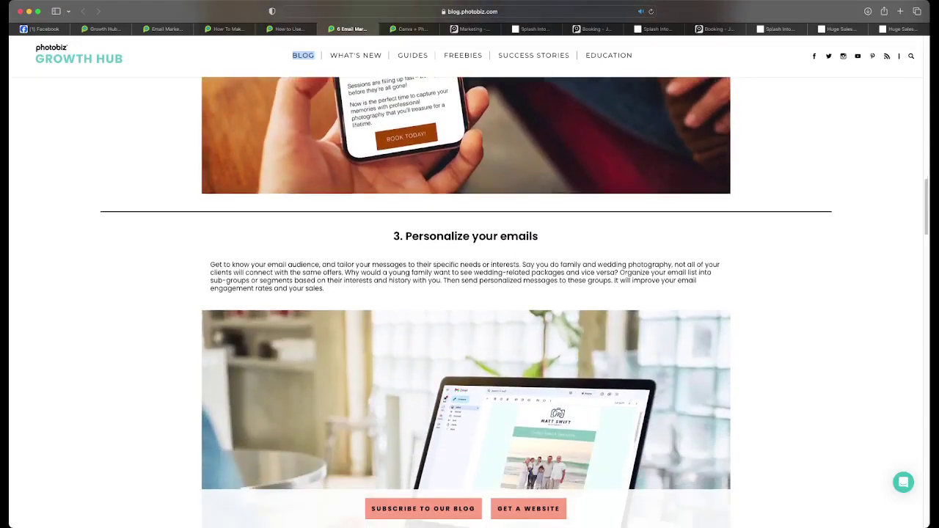
- Scroll past '3. Personalize your emails' and its Pro tip to the '4. Offer value' 10% Off example
scroll(466, 293, down, 2)
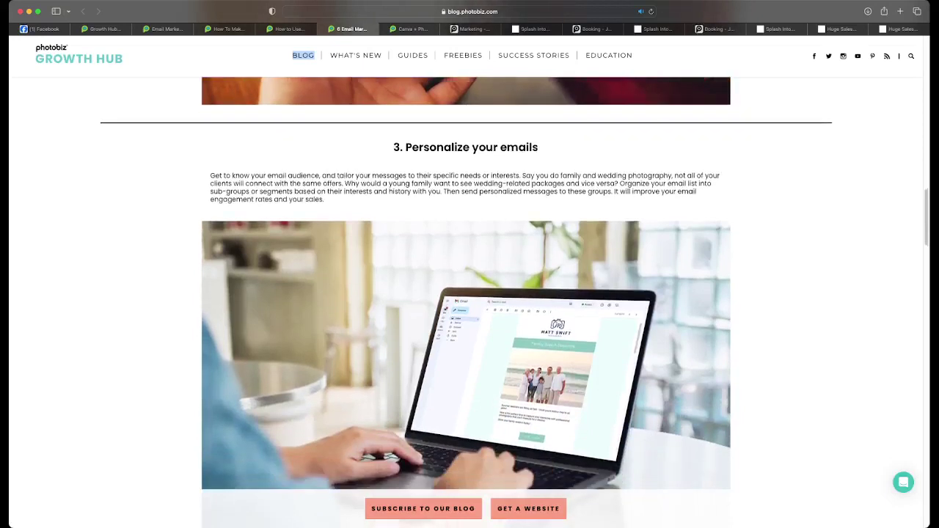
scroll(467, 294, down, 1)
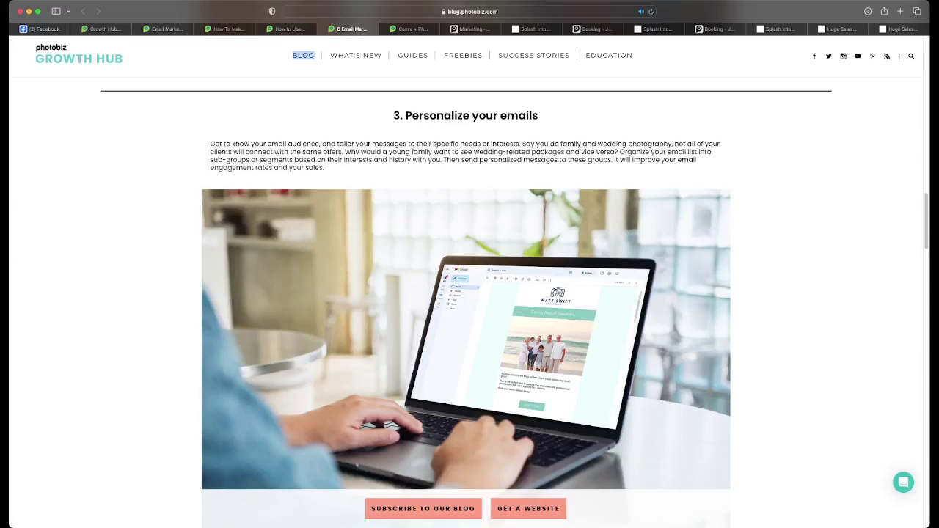
scroll(466, 282, down, 5)
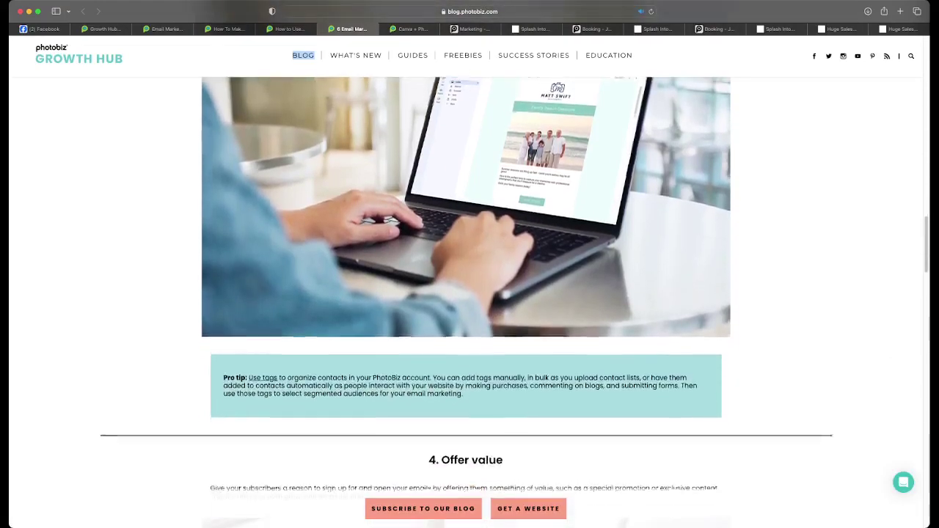
scroll(466, 283, down, 1)
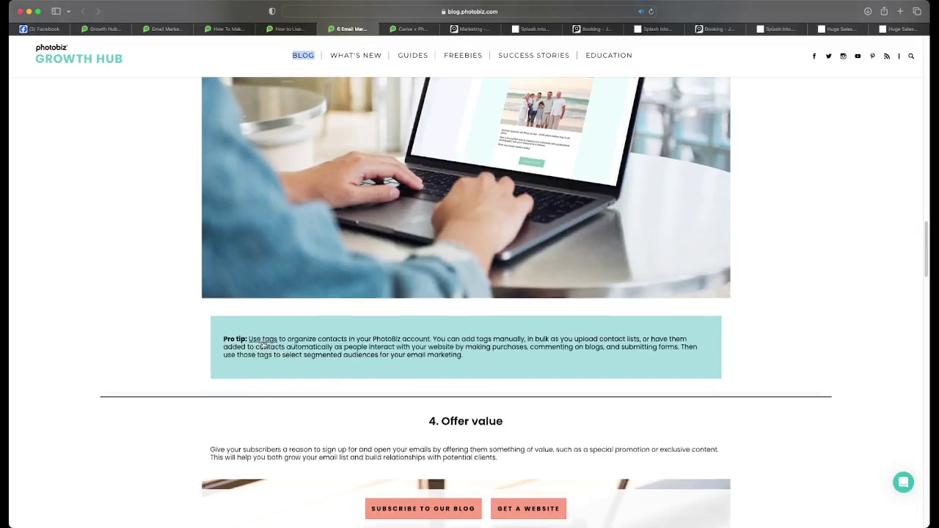
scroll(262, 344, down, 1)
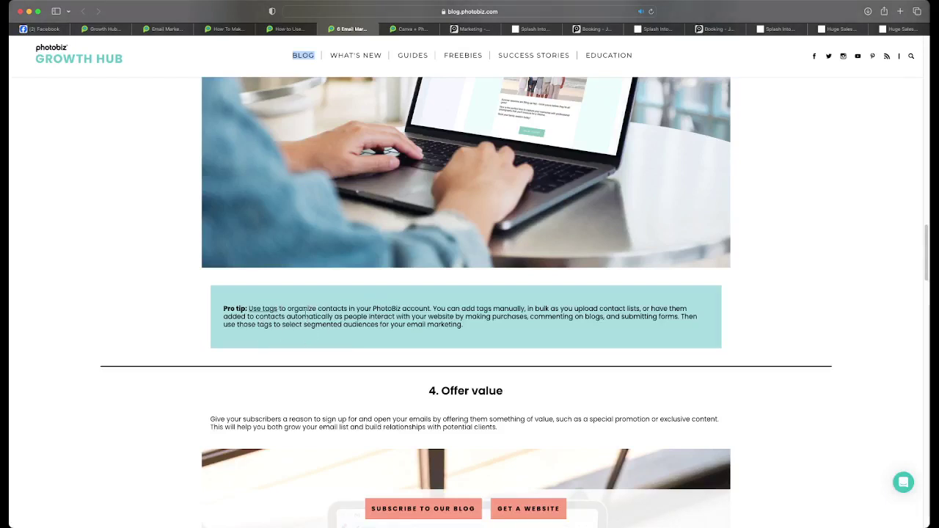
scroll(298, 316, down, 3)
scroll(298, 317, down, 2)
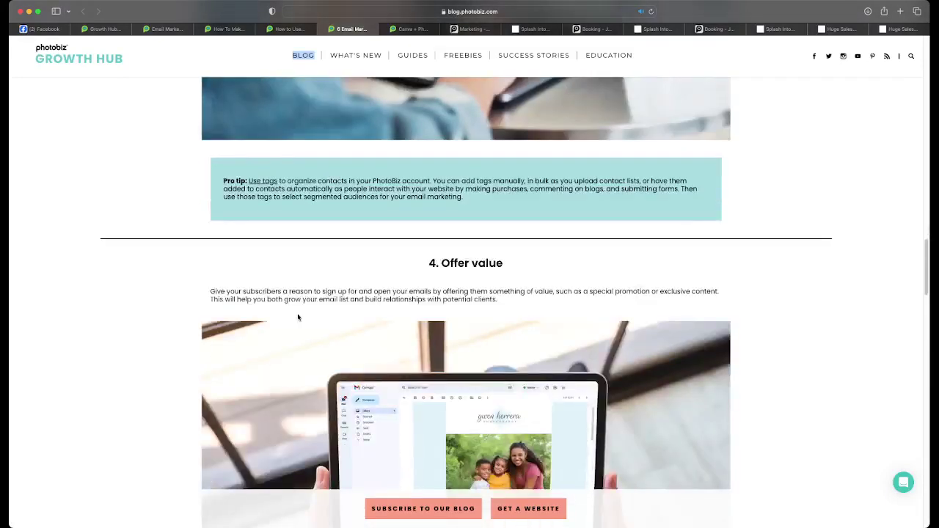
scroll(298, 317, down, 4)
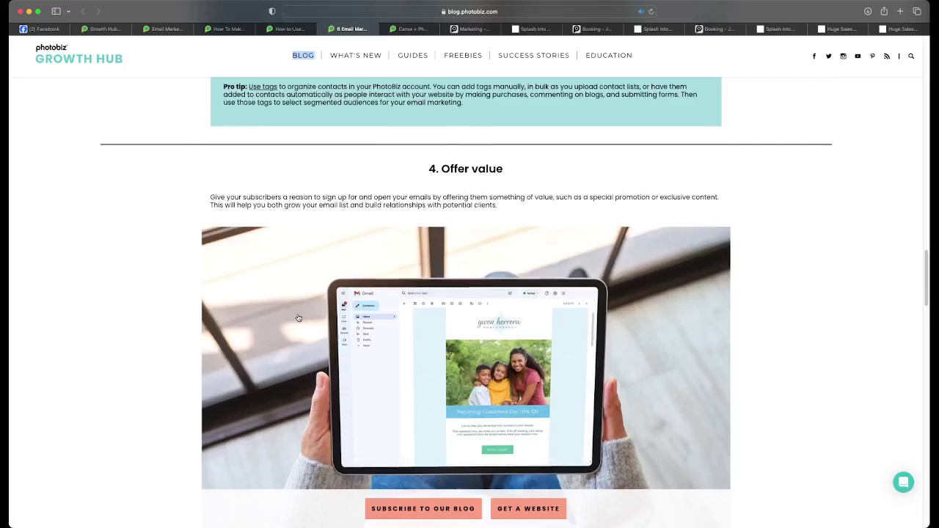
scroll(298, 317, down, 3)
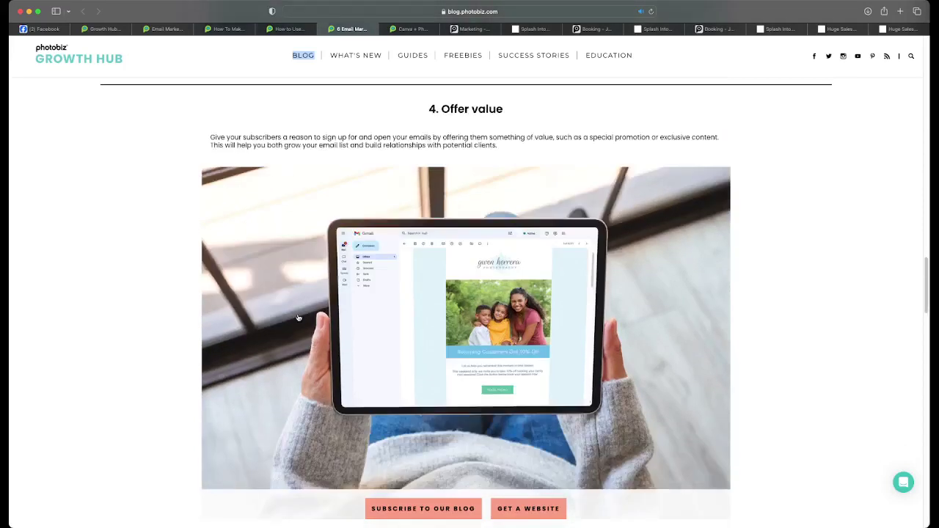
scroll(298, 317, up, 1)
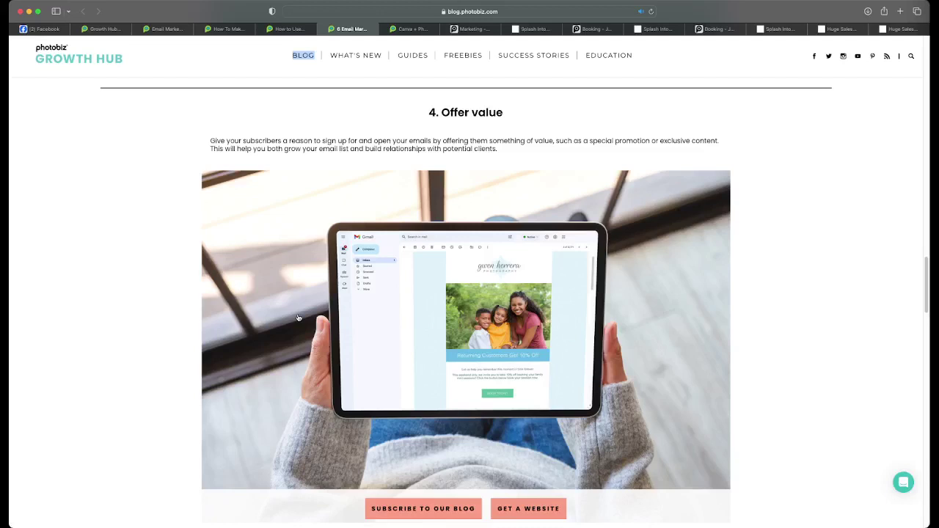
- Scroll to '5. Track email performance' and enlarge its stats image (7,529 recipients, 2,868 opened)
scroll(298, 317, down, 3)
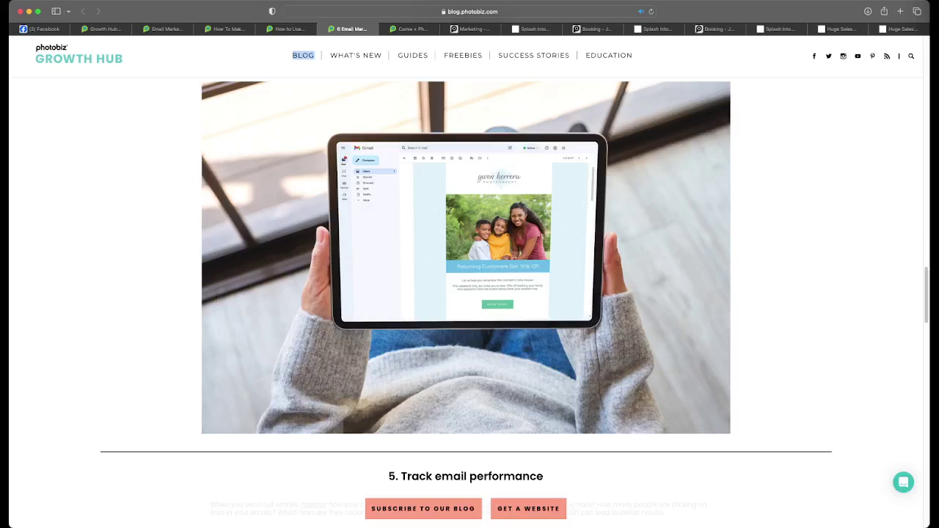
scroll(467, 302, down, 5)
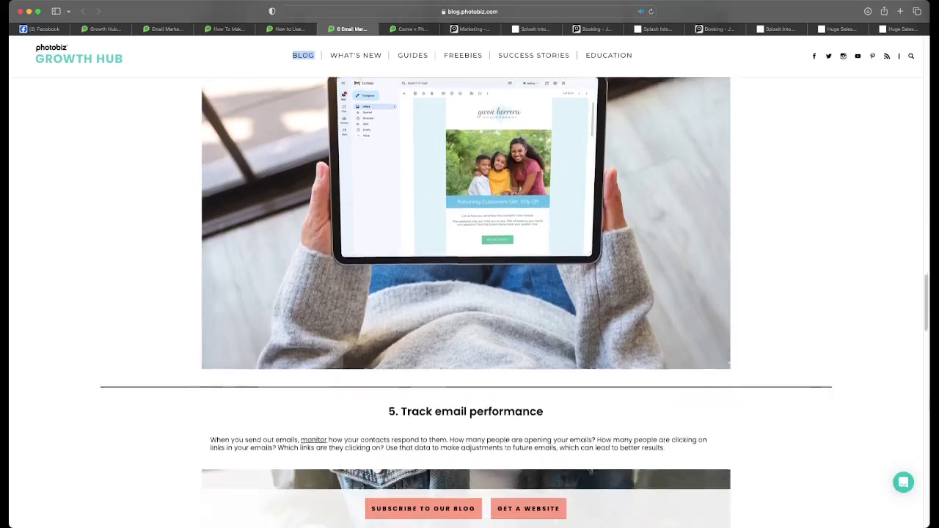
scroll(467, 302, down, 4)
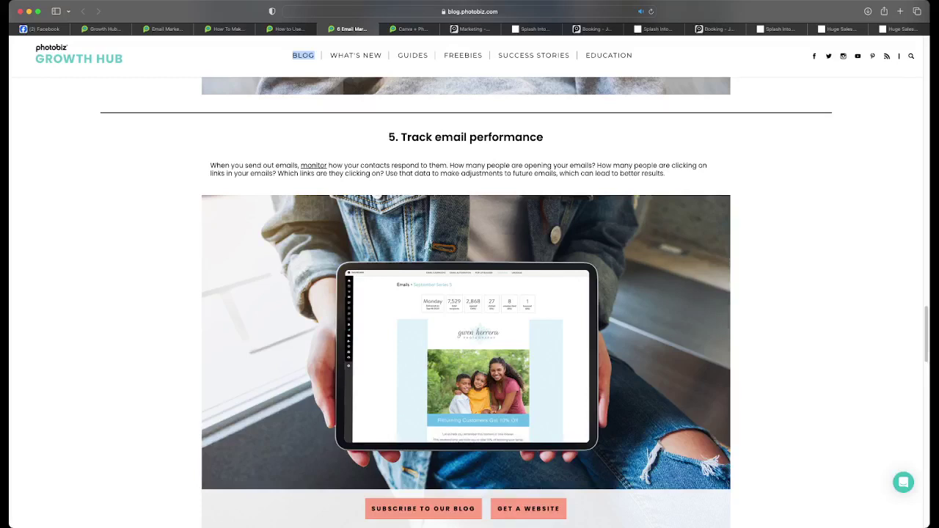
scroll(467, 303, down, 1)
scroll(373, 271, down, 1)
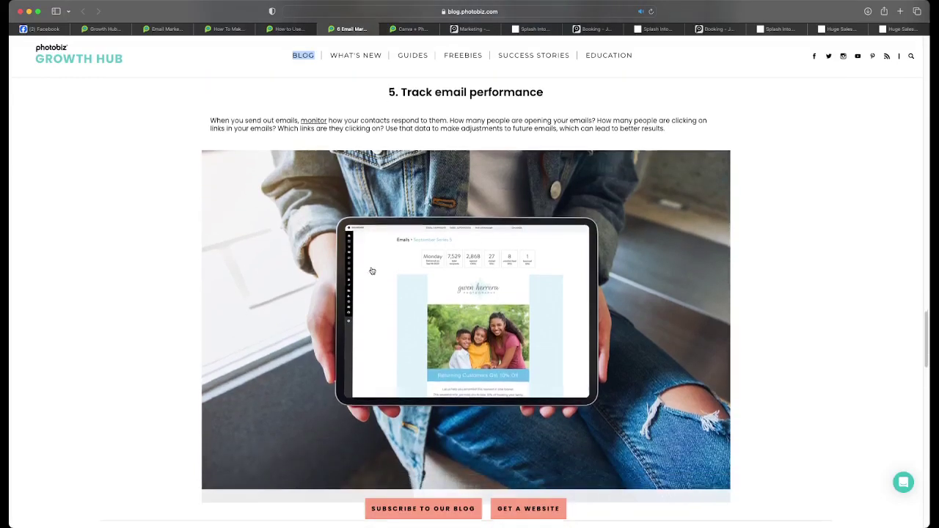
click(453, 269)
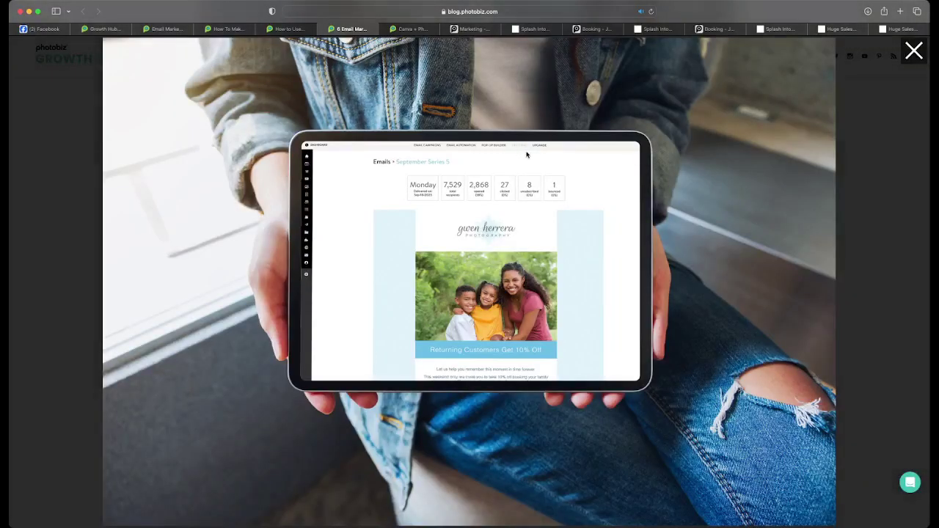
- Return to the Huge Sales (Copy) email and run the email campaign tracking search
click(471, 28)
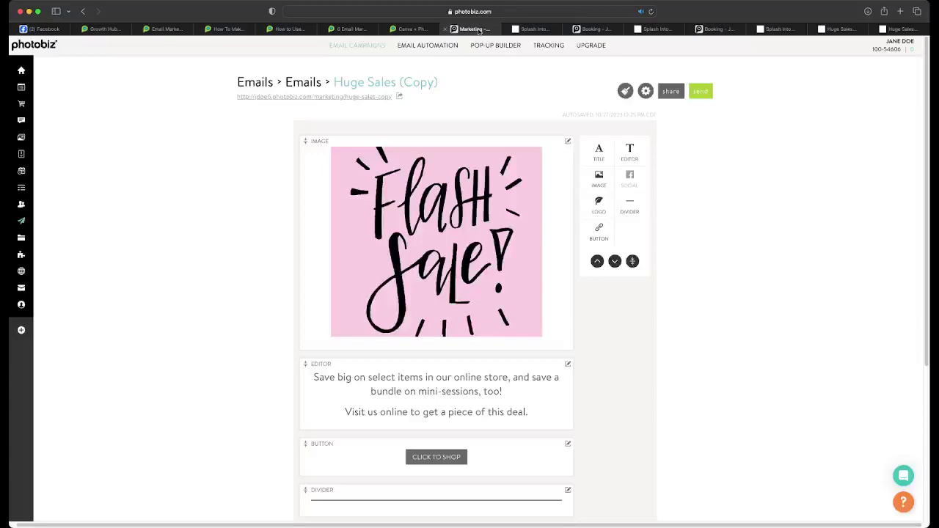
click(540, 45)
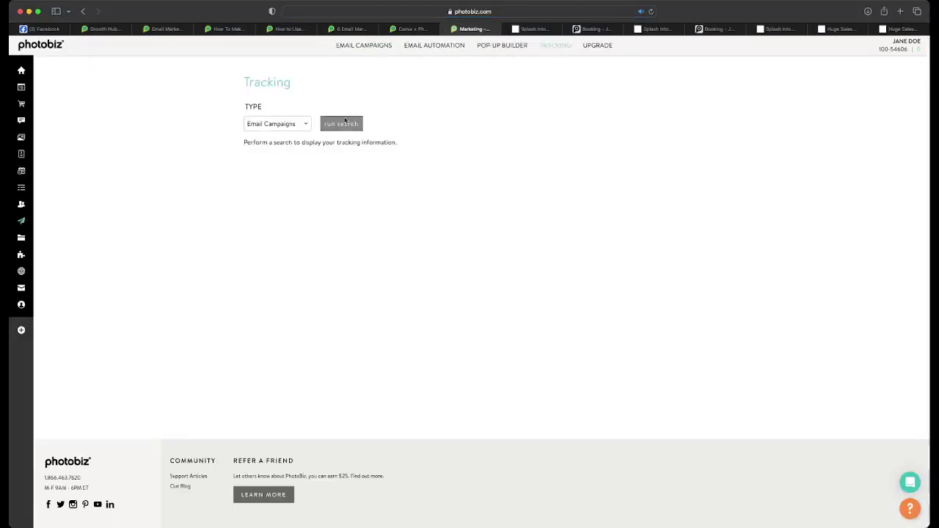
click(345, 122)
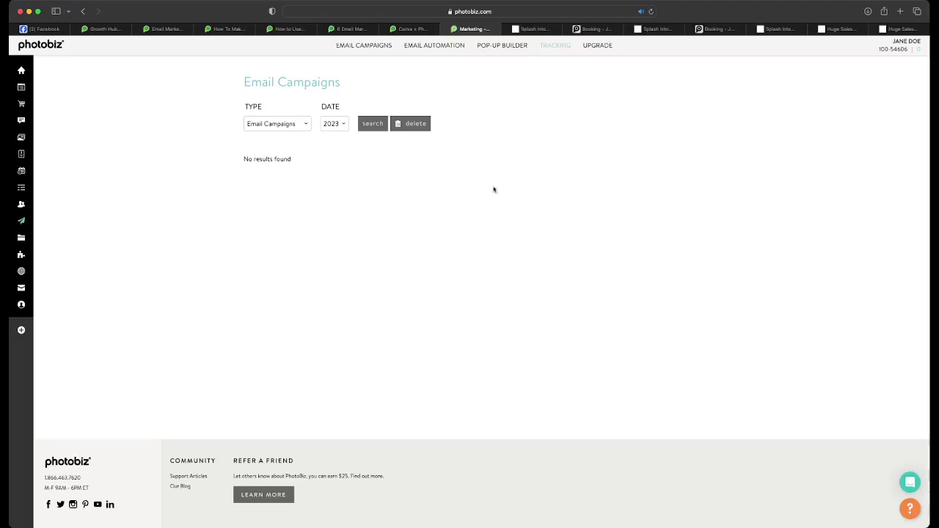
- Switch to the Mini sessions event email page and close the leftover Booking and duplicate tabs
click(534, 29)
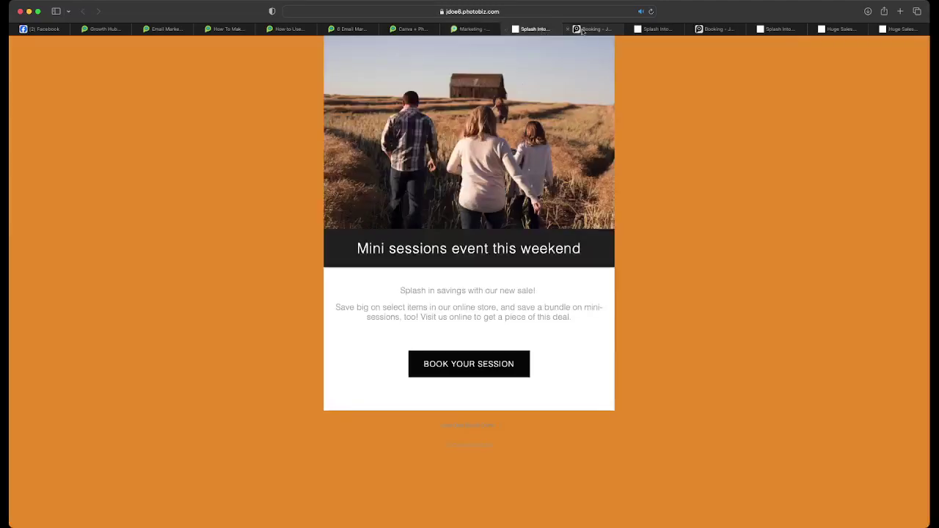
click(574, 30)
click(566, 29)
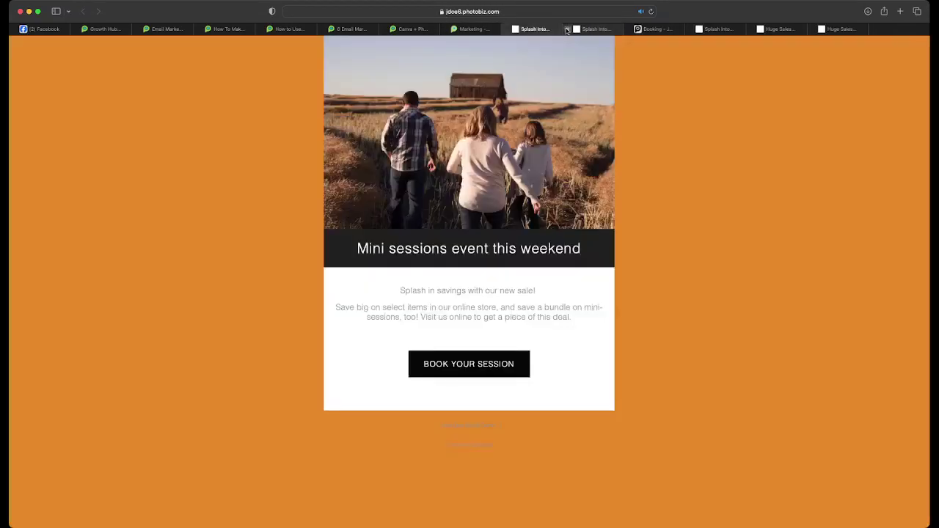
click(567, 29)
click(567, 30)
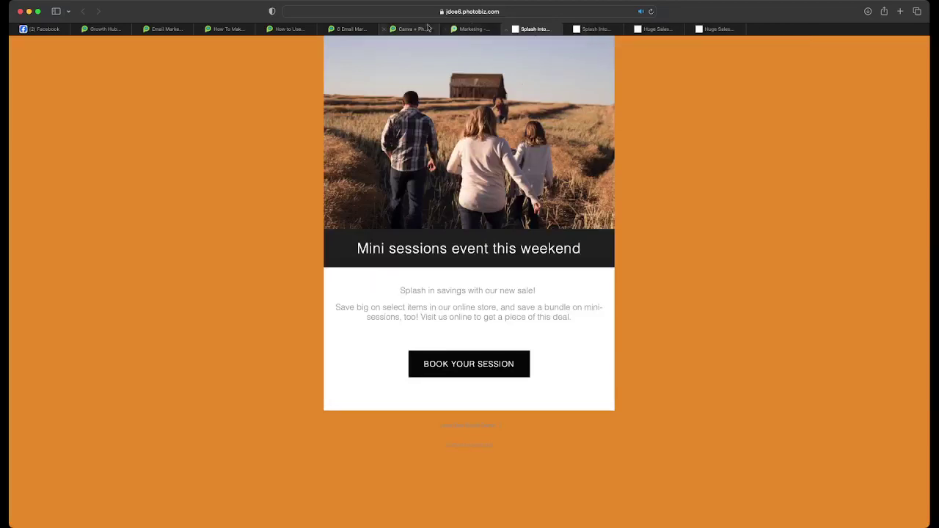
- Return to the email marketing tips article and close the enlarged tablet stats image
click(346, 29)
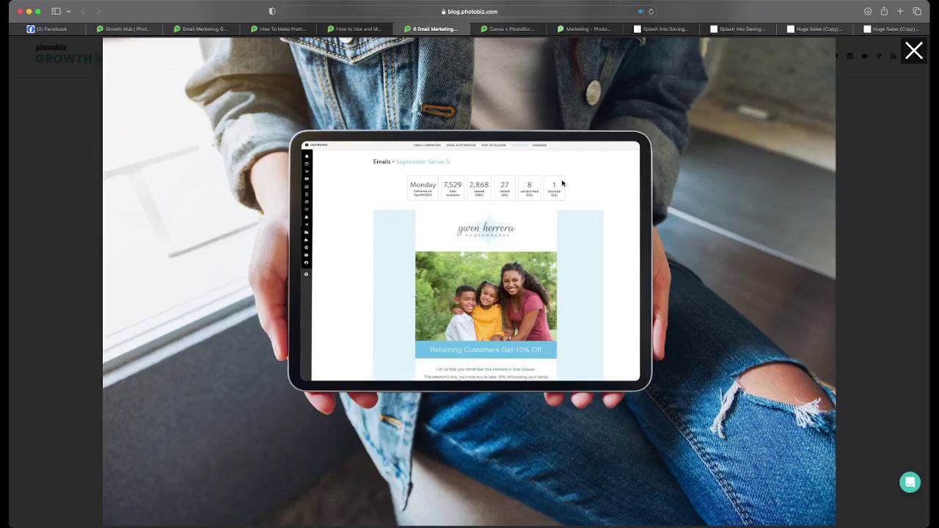
click(914, 51)
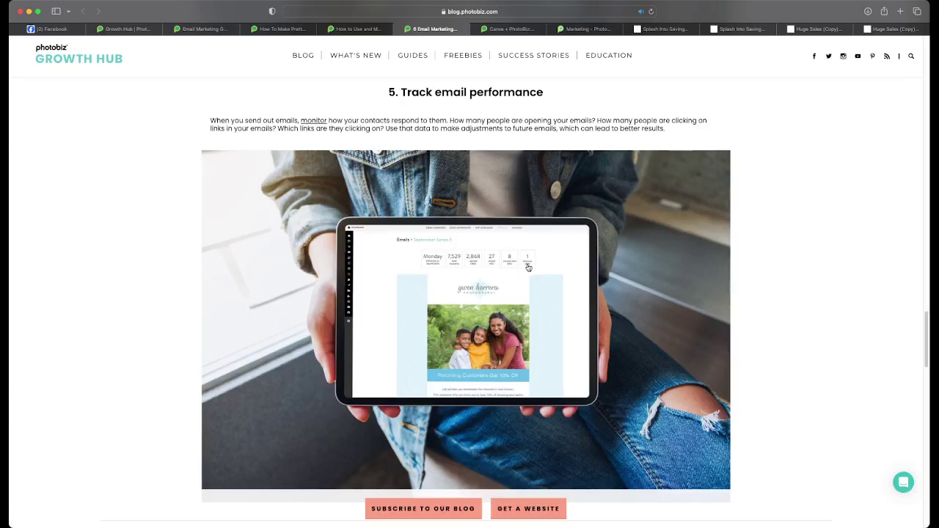
- Scroll down to '6. Prepare a schedule' and its Email Marketing Calendar laptop image
scroll(529, 267, down, 2)
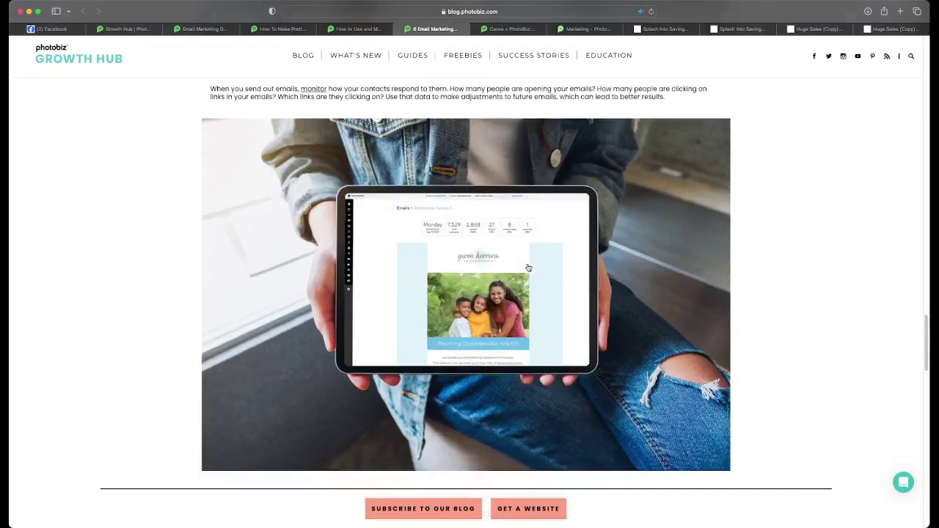
scroll(529, 267, down, 3)
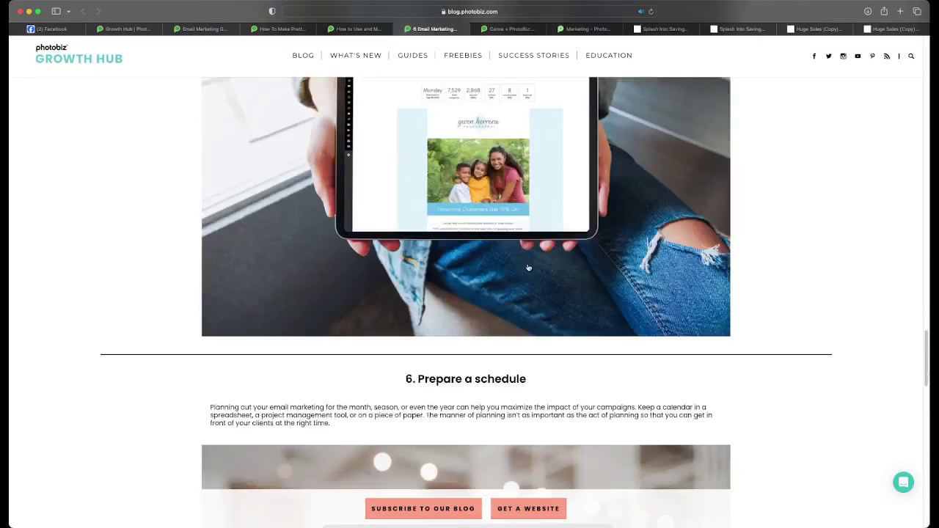
scroll(528, 267, down, 7)
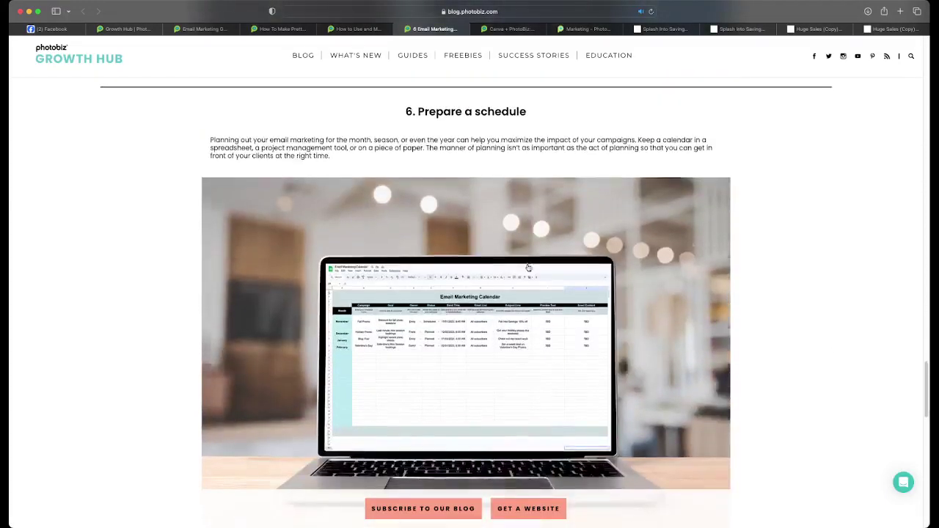
scroll(529, 267, down, 1)
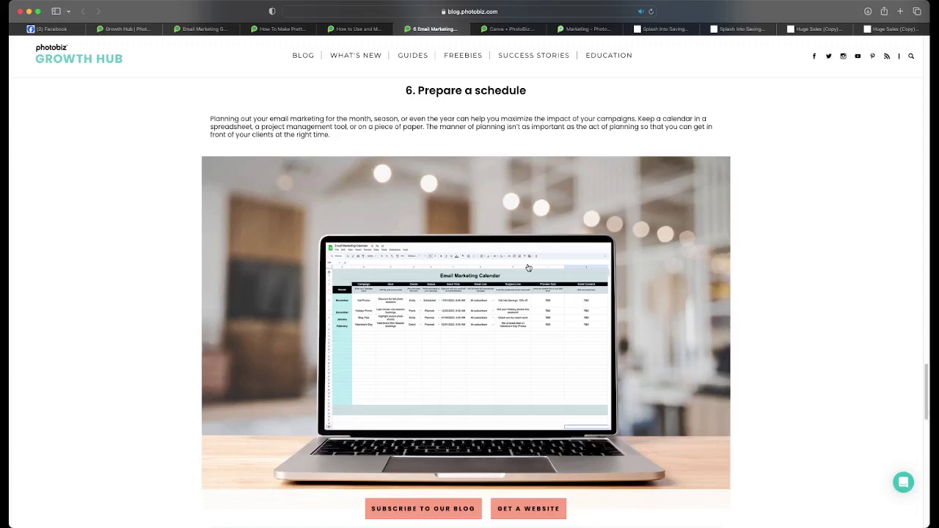
click(483, 300)
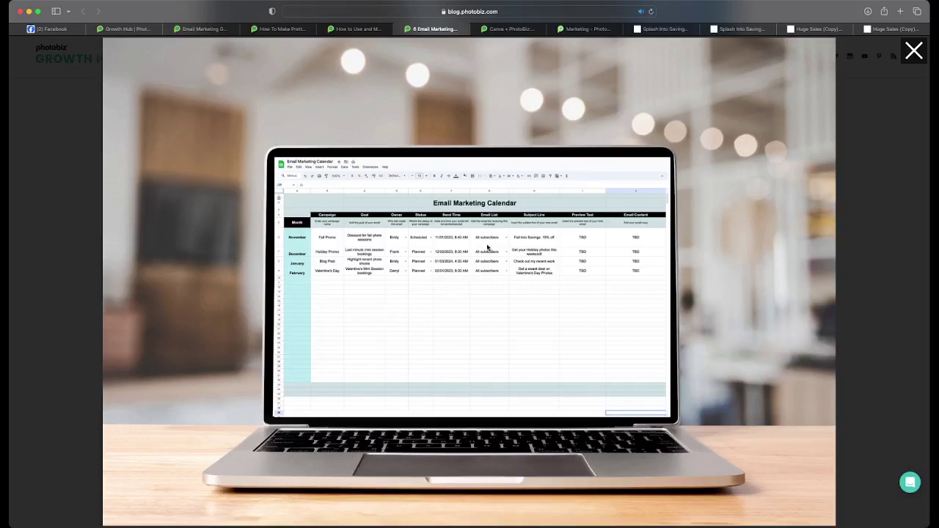
click(915, 55)
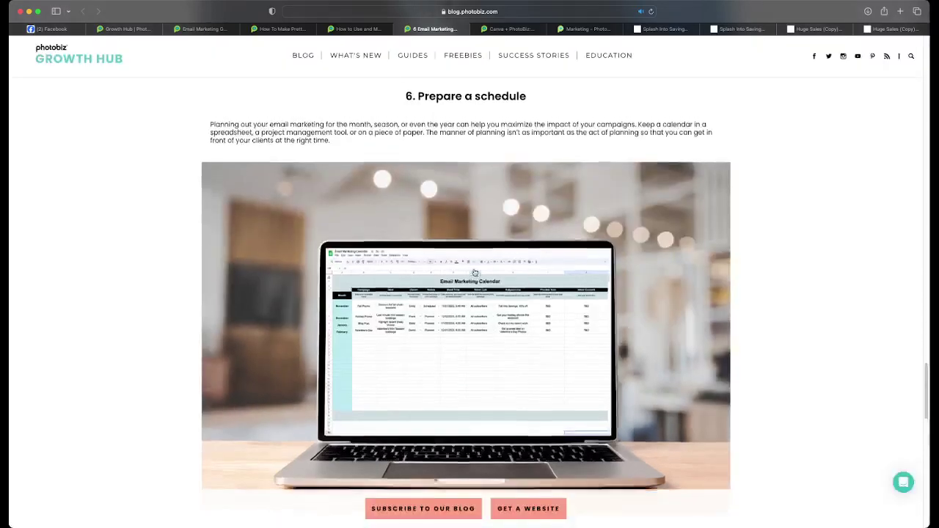
- Finish the tips post, then switch to the PhotoBiz Email Marketing Guide article dated Mar 8, 2022
scroll(474, 272, up, 1)
scroll(474, 271, down, 5)
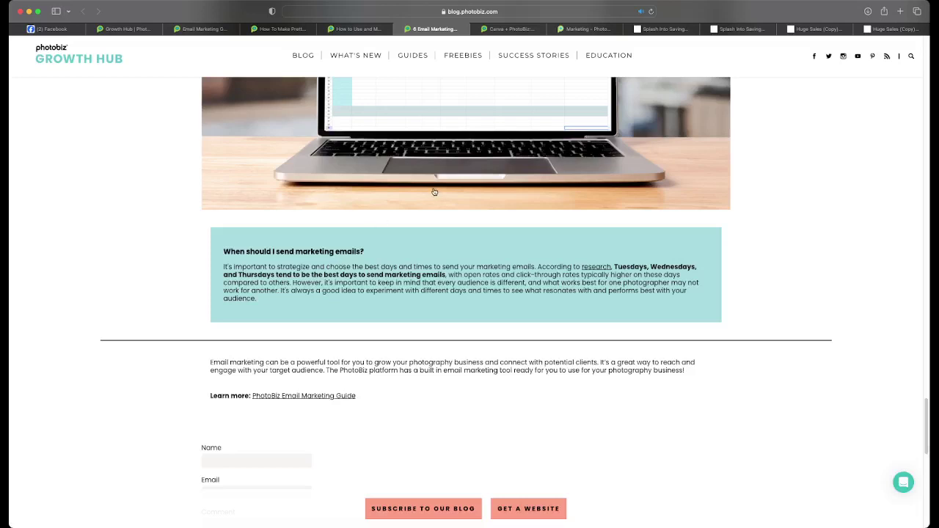
click(228, 31)
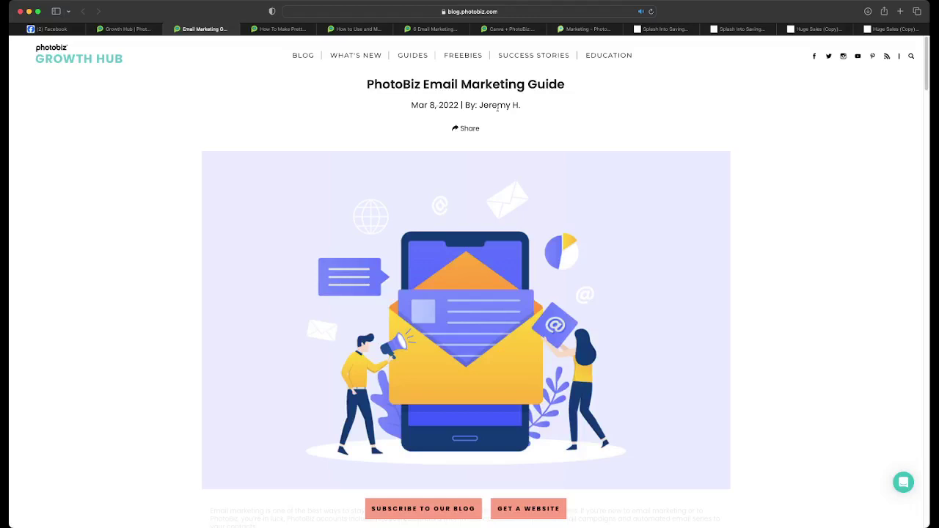
- Scroll through the Email Marketing Guide's Understanding data section and stats row
scroll(506, 138, down, 5)
scroll(504, 139, down, 2)
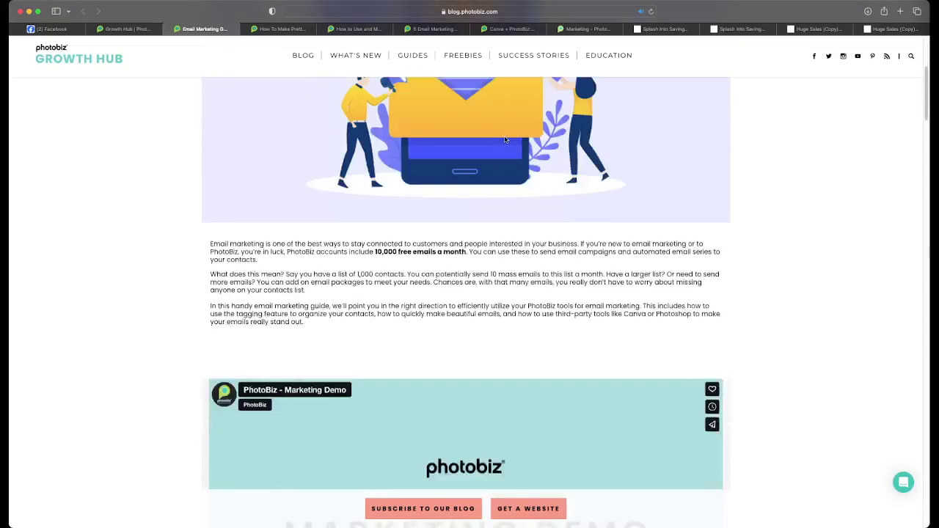
scroll(504, 139, down, 5)
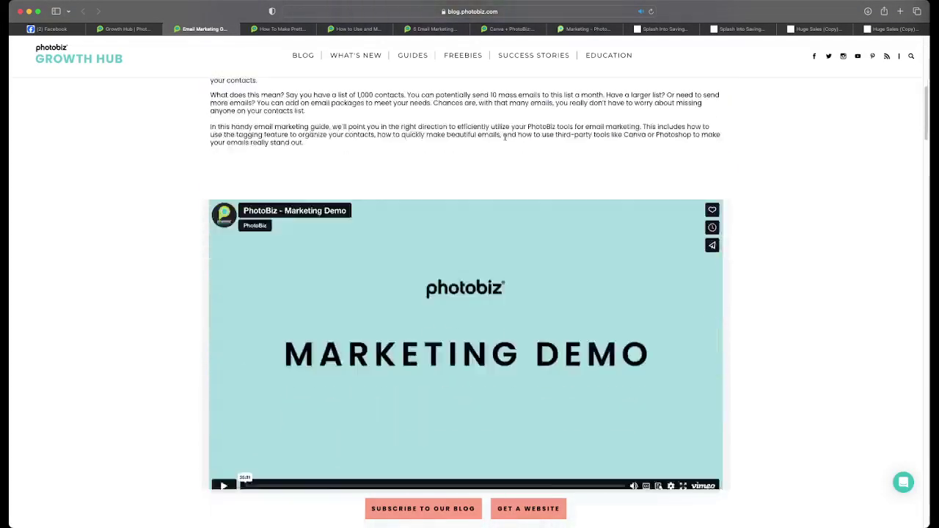
scroll(505, 138, down, 2)
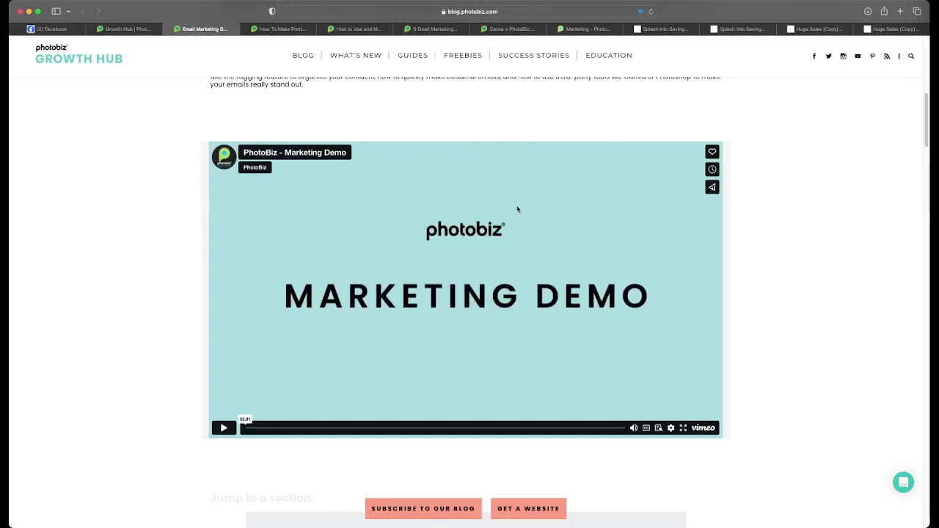
scroll(518, 209, down, 1)
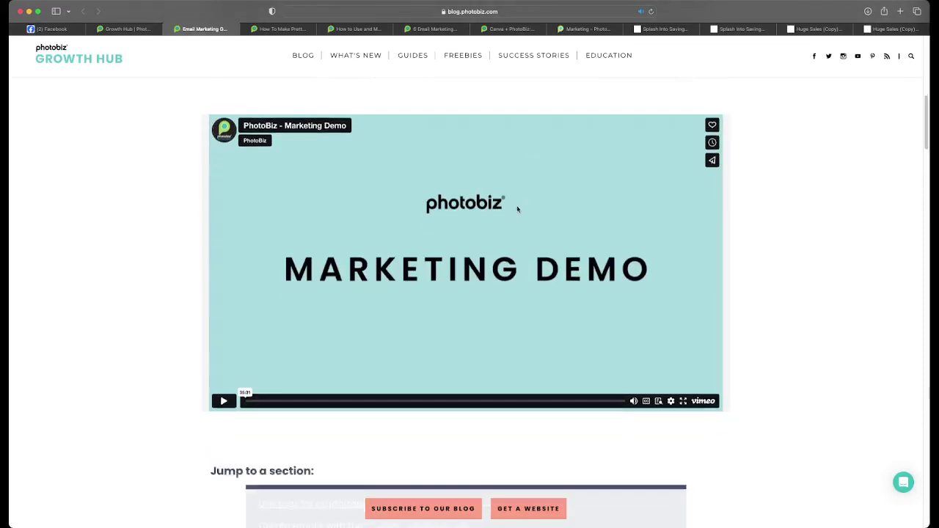
scroll(518, 209, down, 10)
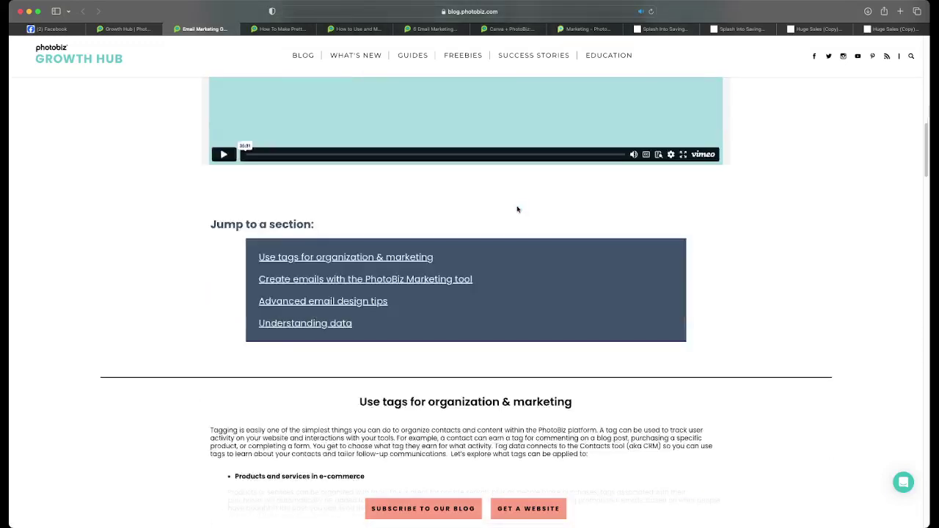
scroll(517, 209, down, 2)
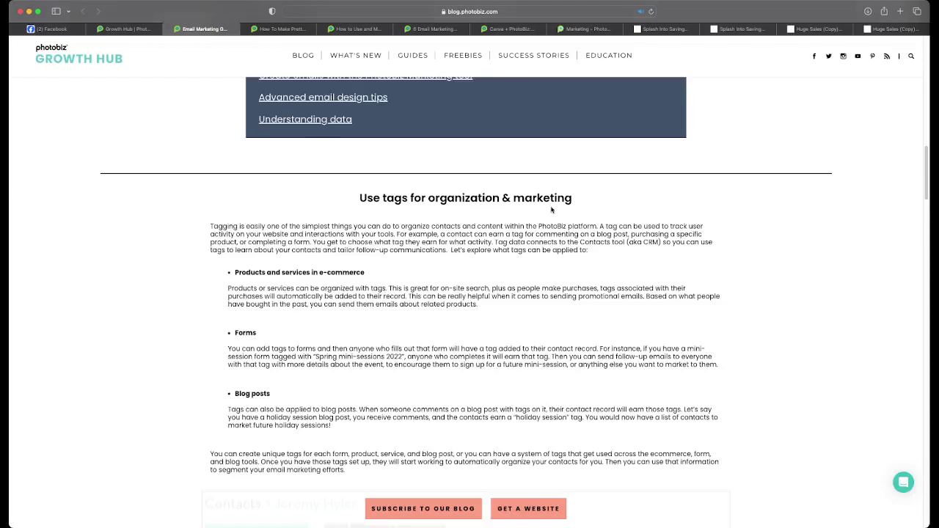
scroll(551, 210, down, 2)
scroll(478, 293, down, 3)
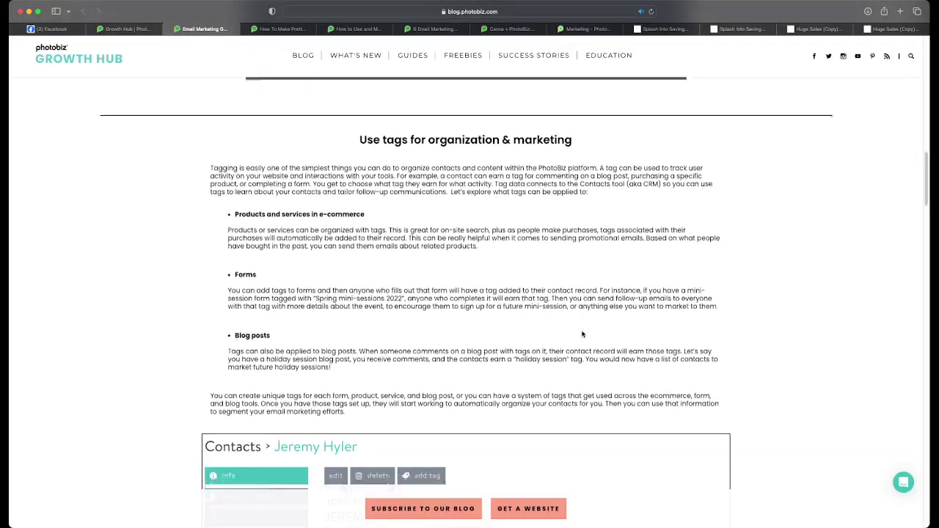
scroll(569, 321, down, 4)
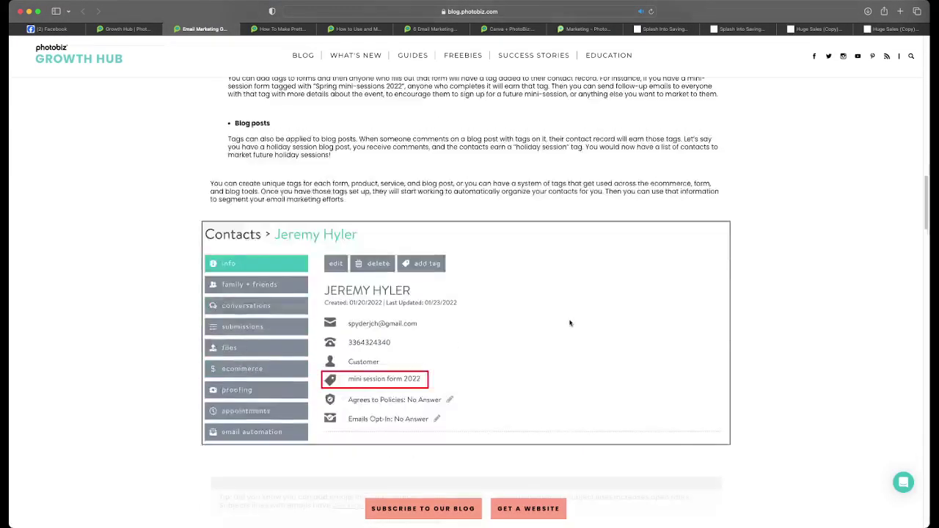
scroll(569, 323, down, 6)
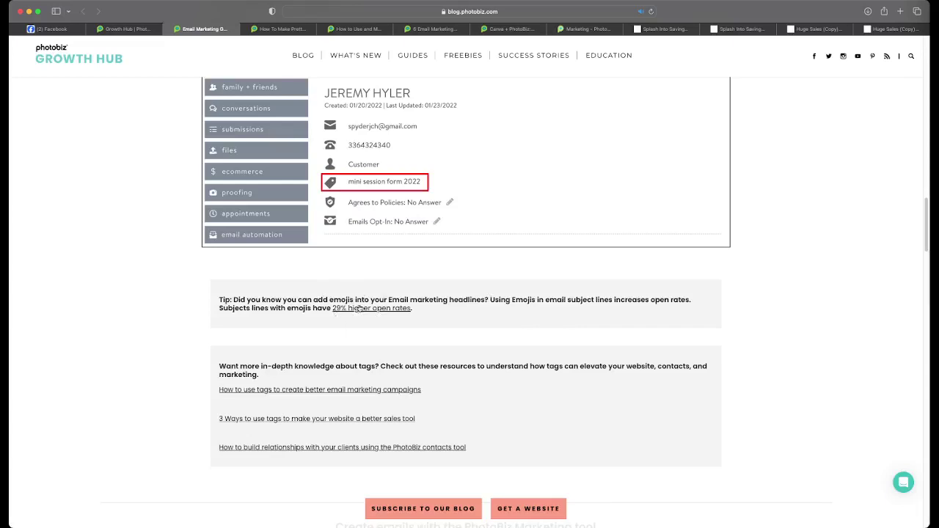
- Continue past the resources box to the closing paragraph and comment form
scroll(393, 307, down, 4)
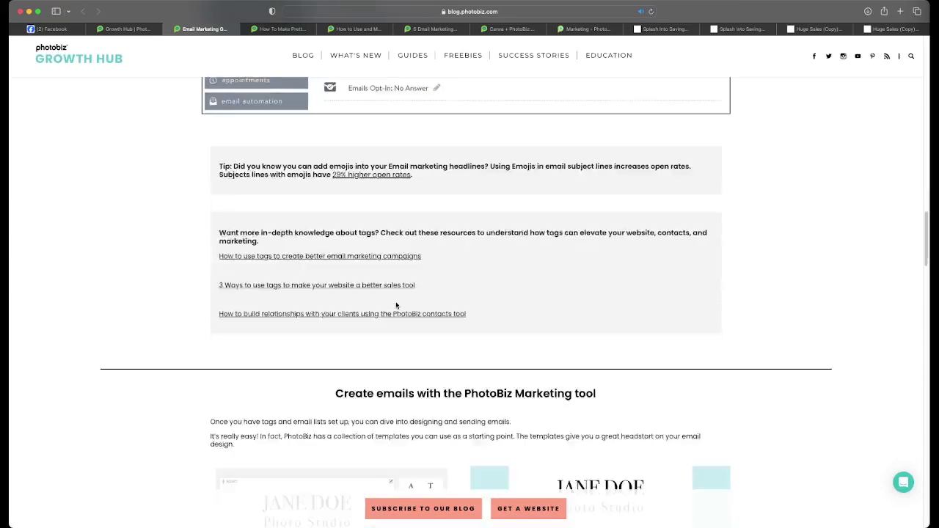
scroll(396, 305, down, 6)
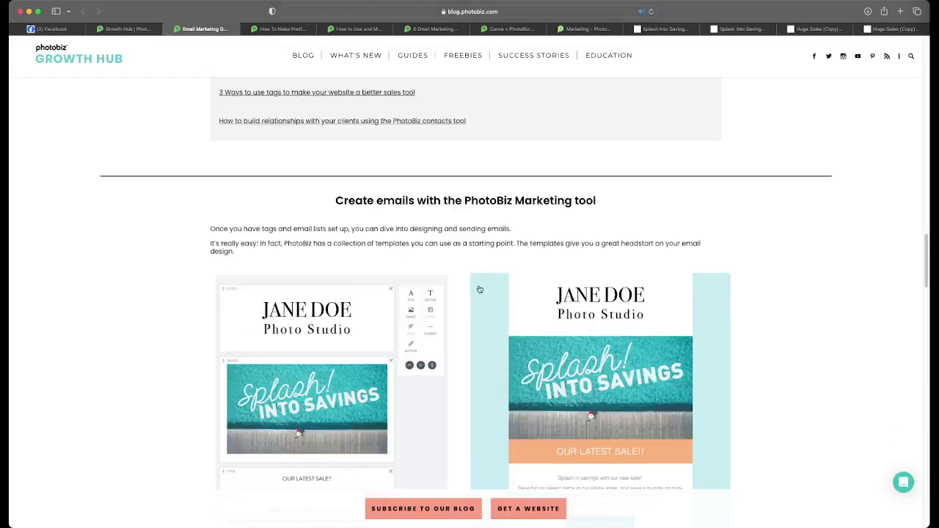
scroll(480, 290, down, 4)
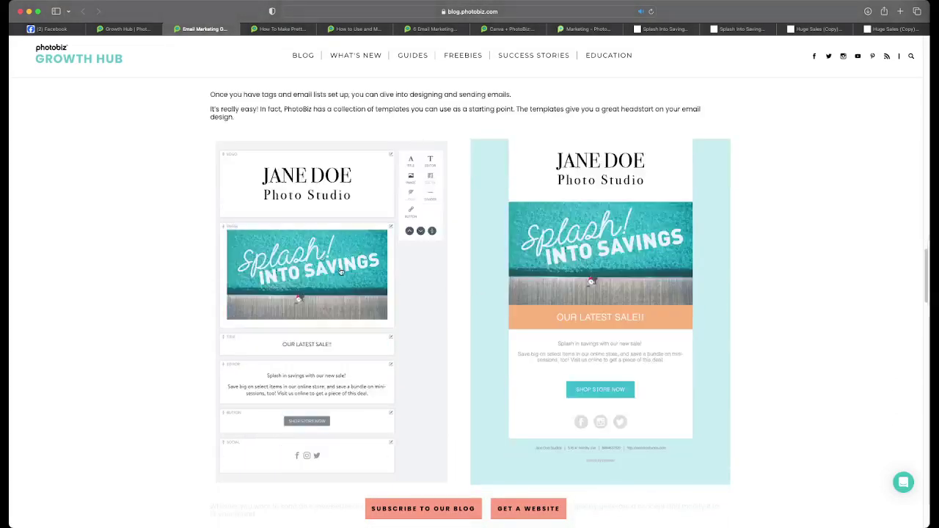
scroll(440, 272, down, 9)
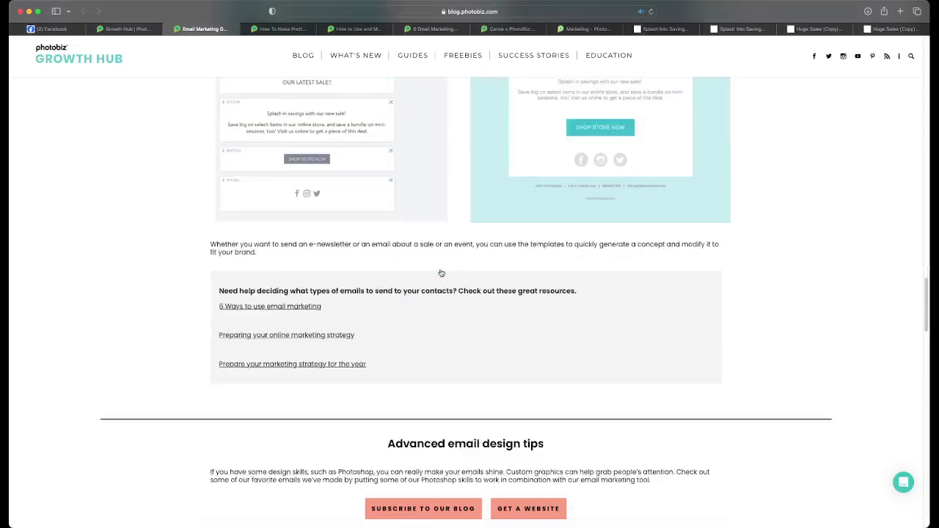
scroll(440, 273, down, 9)
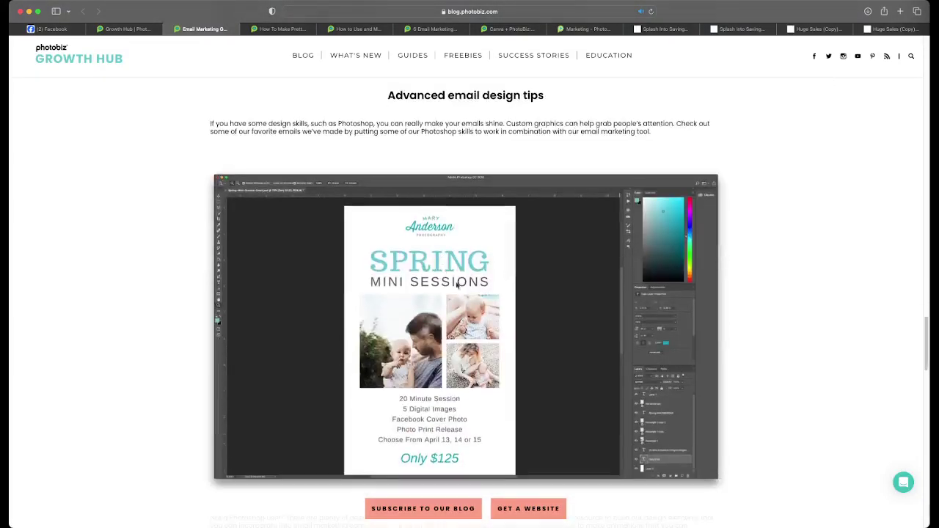
scroll(463, 279, down, 8)
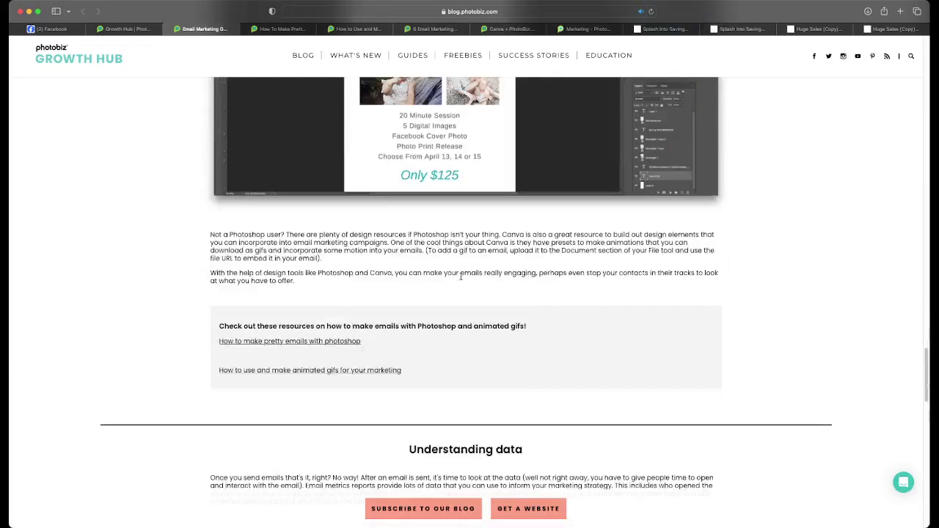
scroll(461, 279, down, 6)
scroll(461, 278, down, 3)
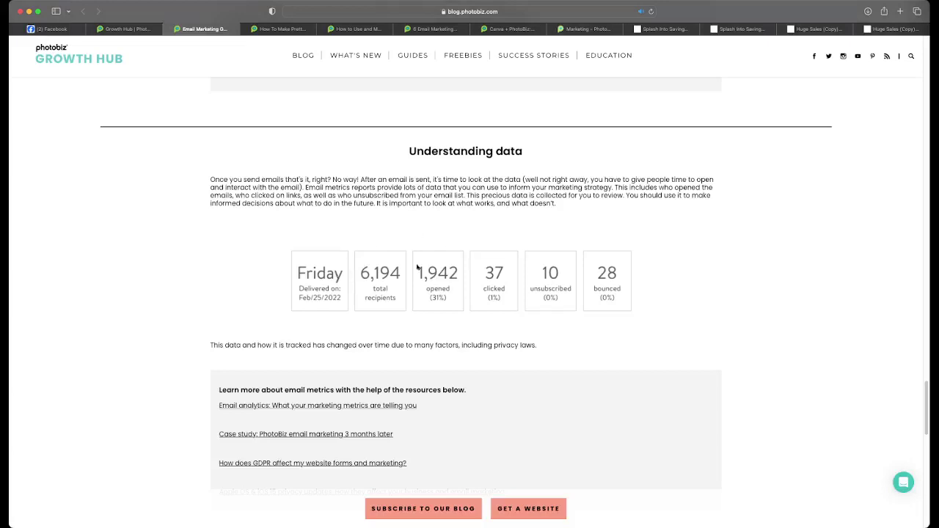
scroll(485, 283, down, 5)
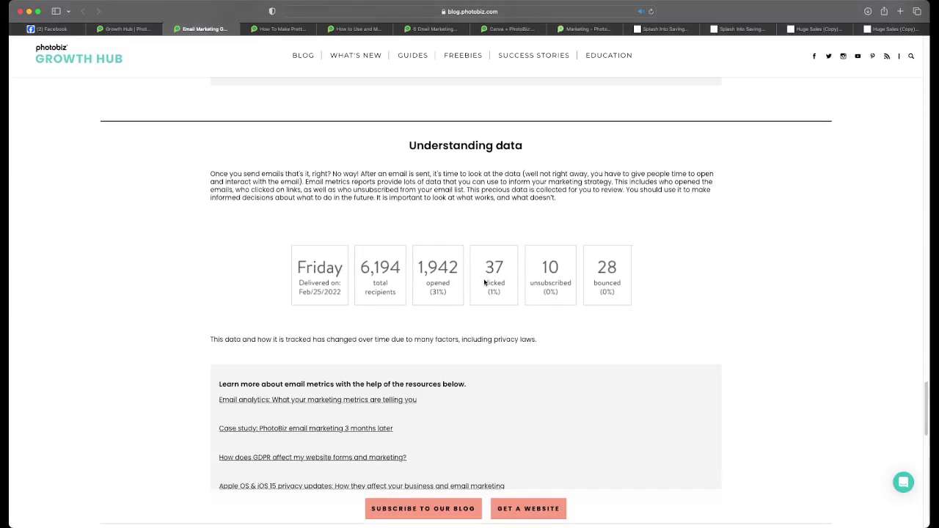
scroll(484, 283, down, 2)
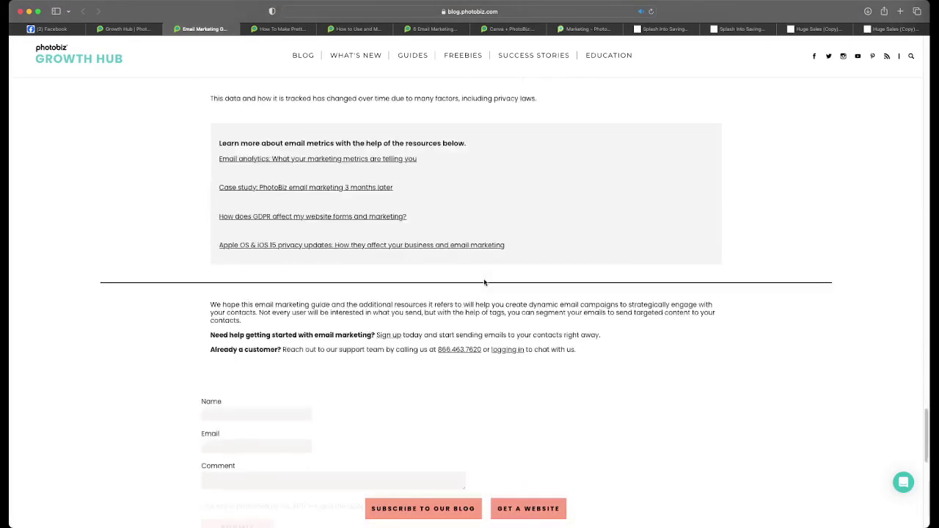
scroll(484, 282, down, 2)
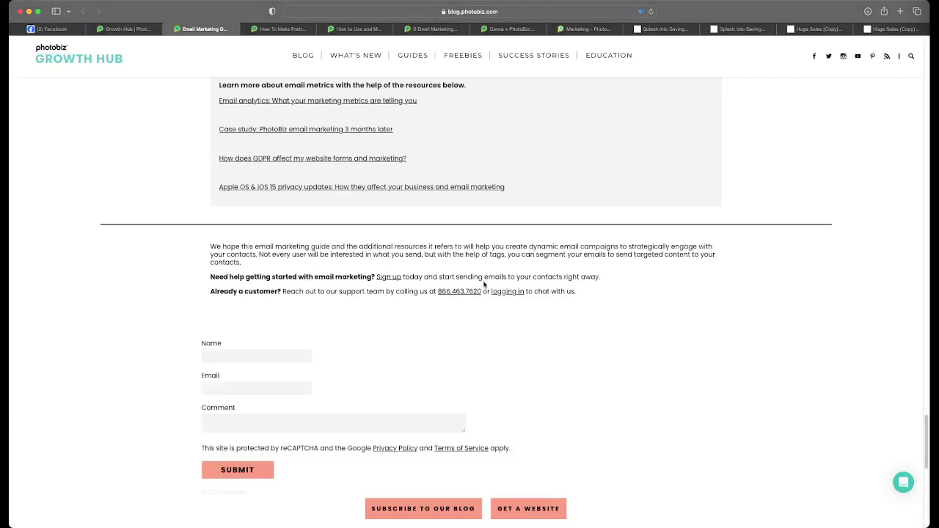
- Look over the Photoshop emails and animated GIFs articles, then close the GIFs article
scroll(485, 284, up, 15)
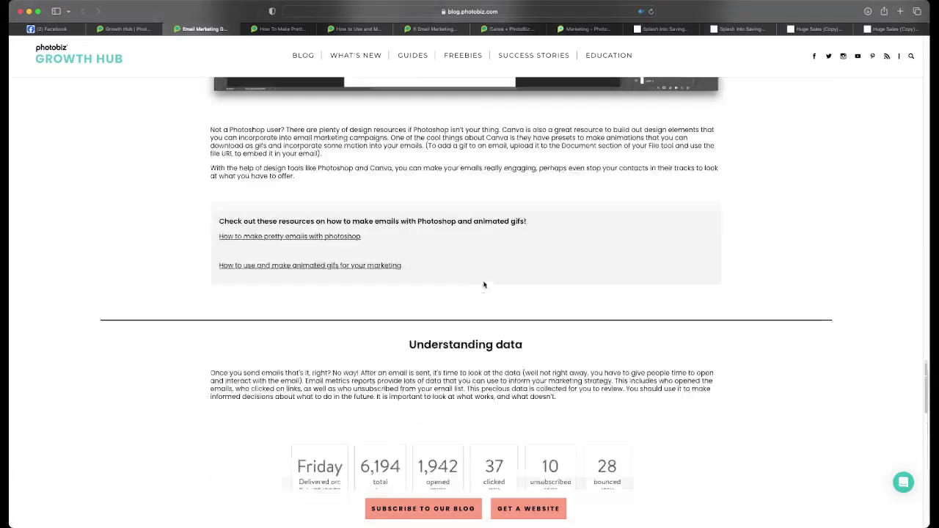
scroll(485, 281, up, 1)
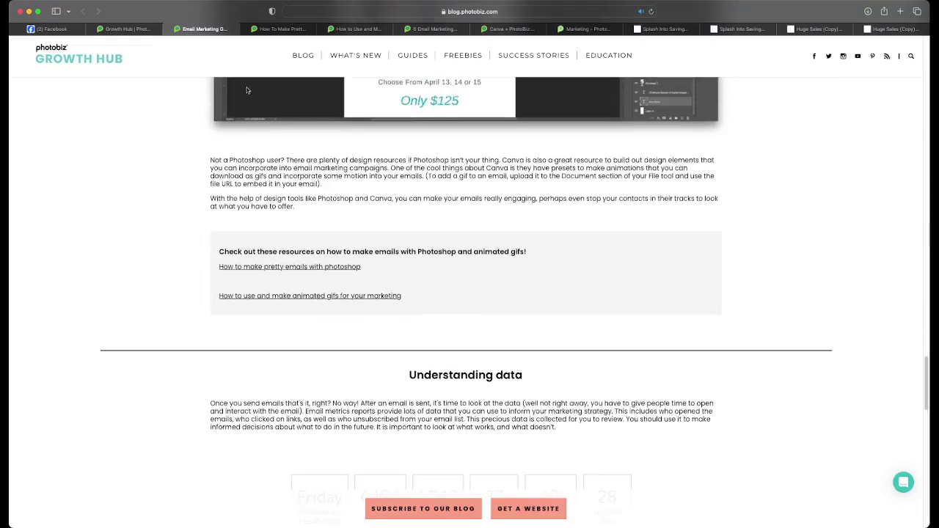
click(269, 27)
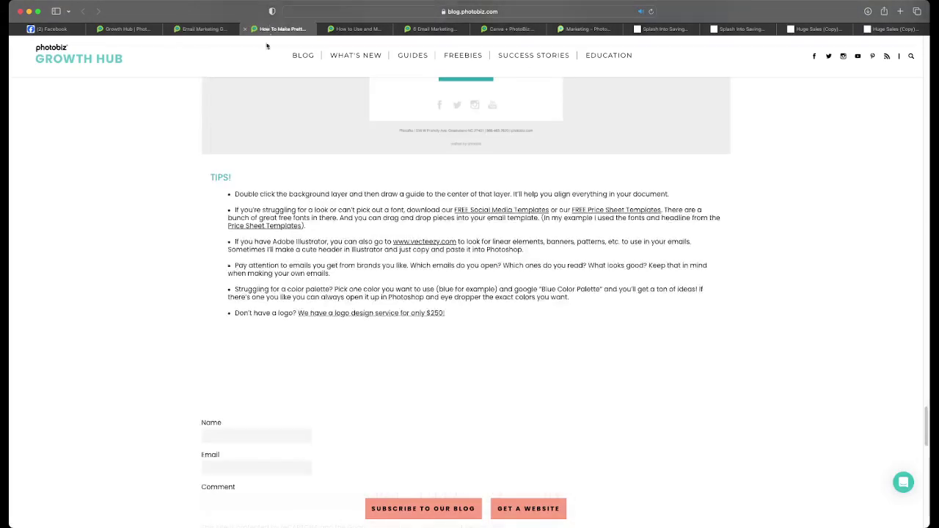
scroll(290, 128, up, 10)
scroll(292, 129, up, 10)
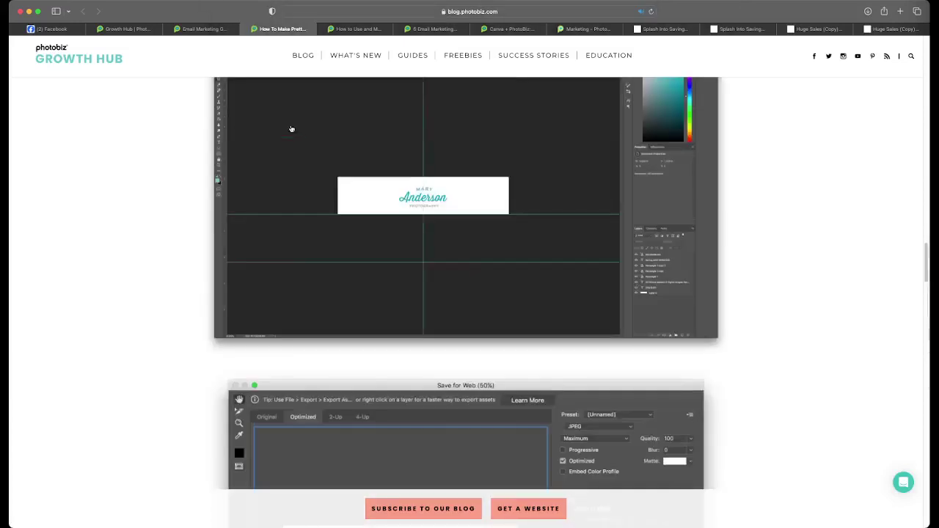
click(355, 30)
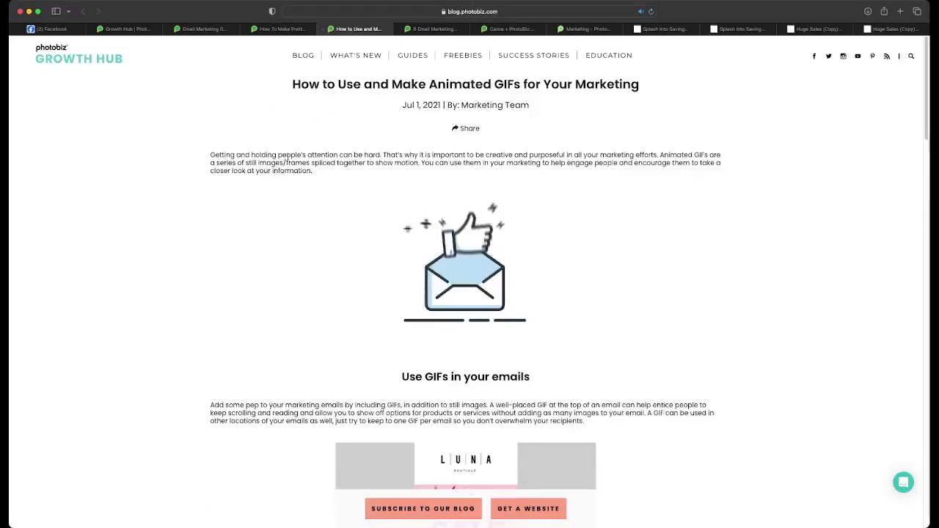
click(323, 28)
- Glance at the Canva email design article and close it, leaving the email tips article
scroll(338, 117, up, 20)
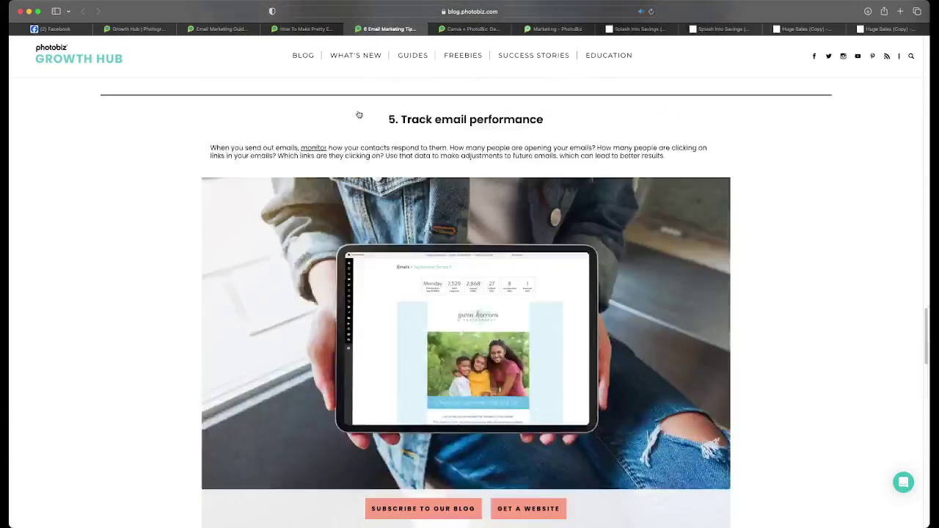
scroll(357, 112, up, 5)
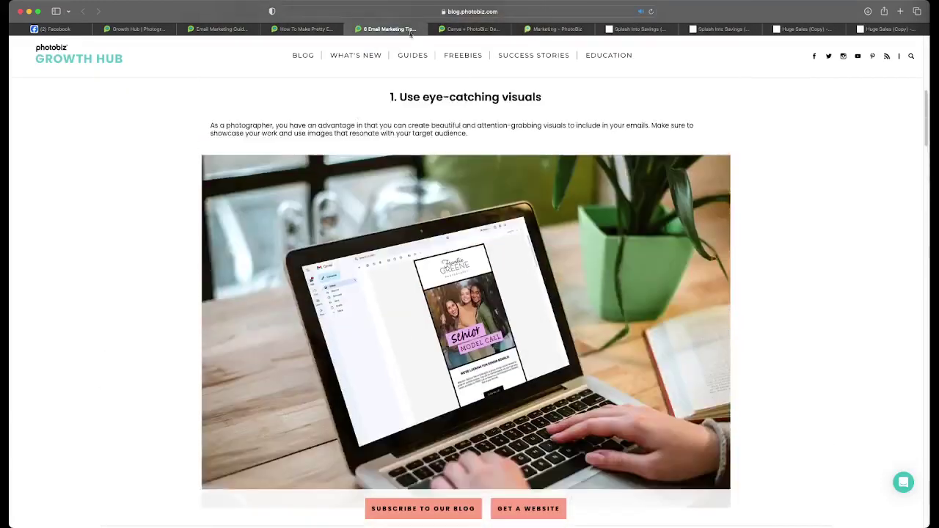
click(408, 11)
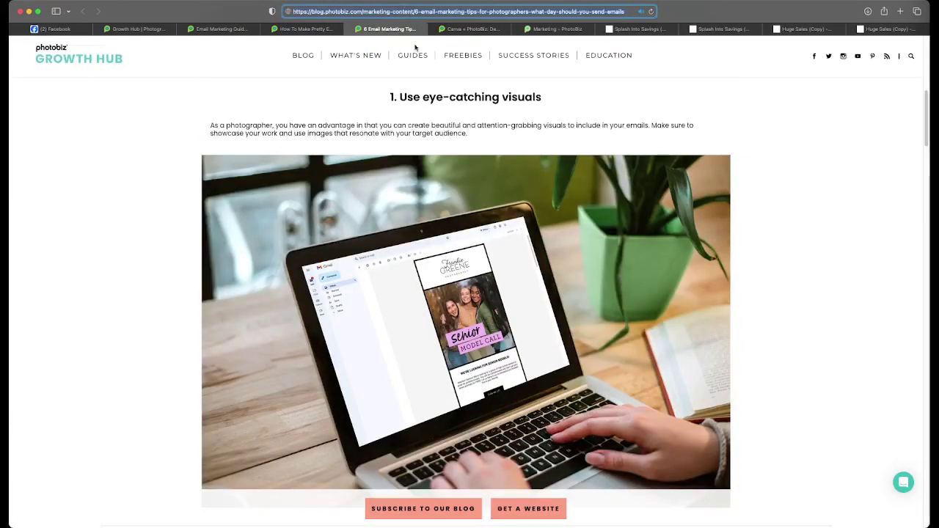
key(super+Tab)
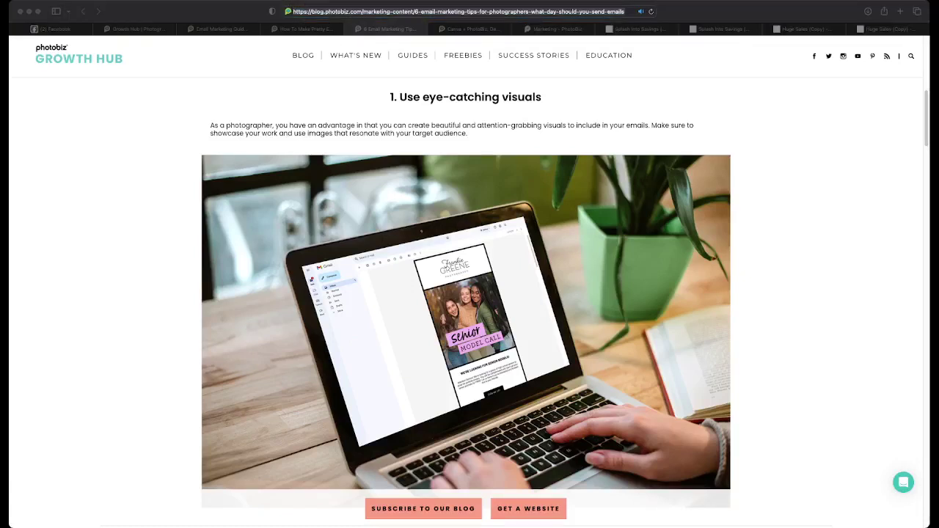
key(super+Tab)
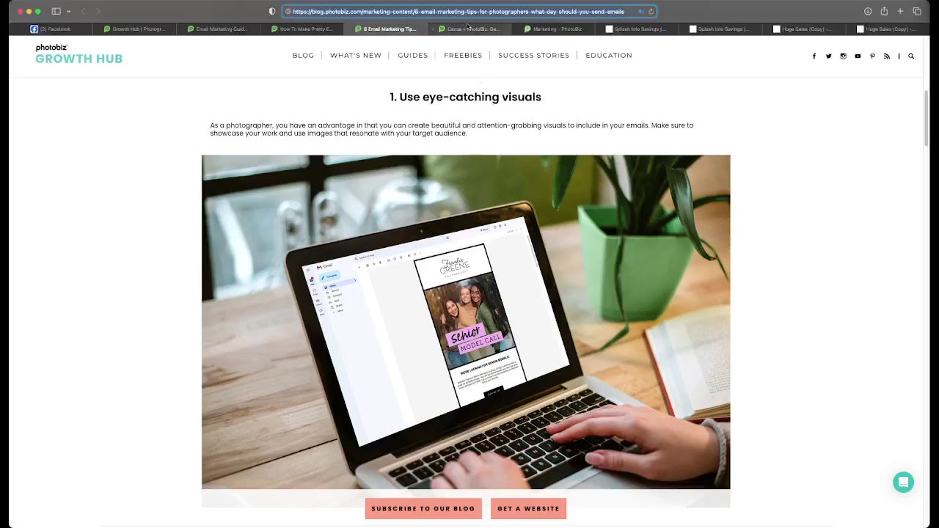
click(465, 29)
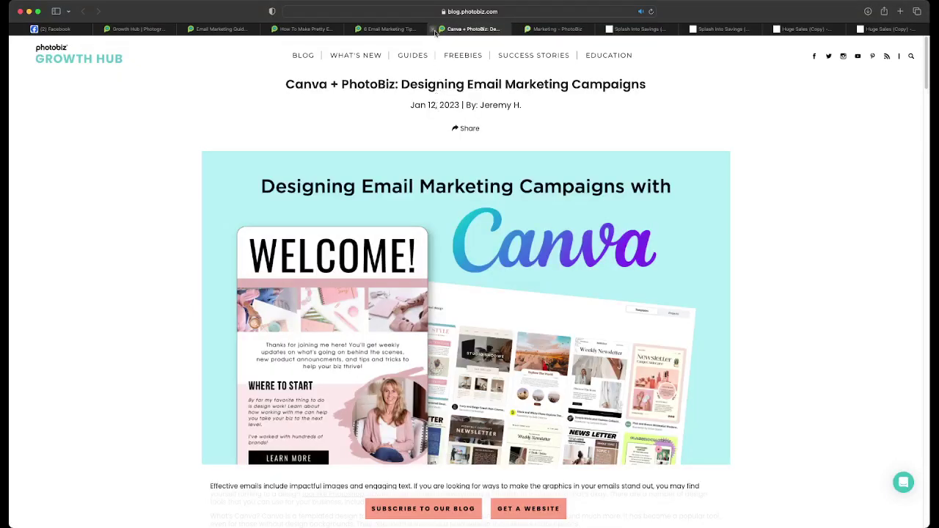
click(433, 29)
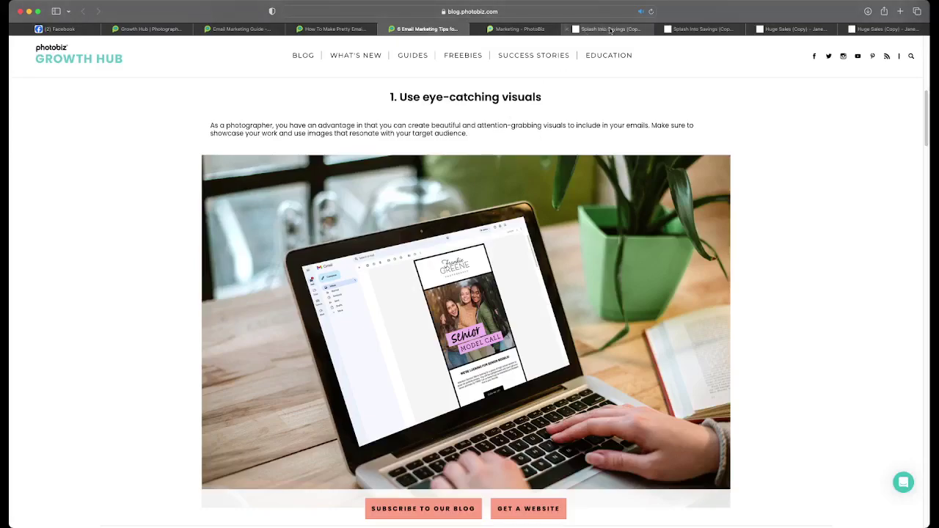
click(572, 30)
- Close the extra Splash Into Savings and Huge Sales email pages and return to the PhotoBiz dashboard
click(569, 30)
click(569, 29)
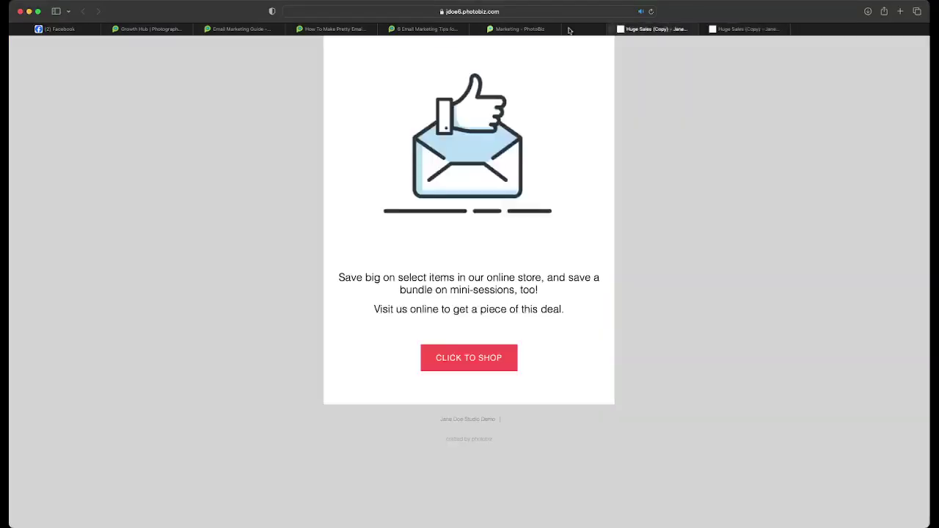
click(569, 30)
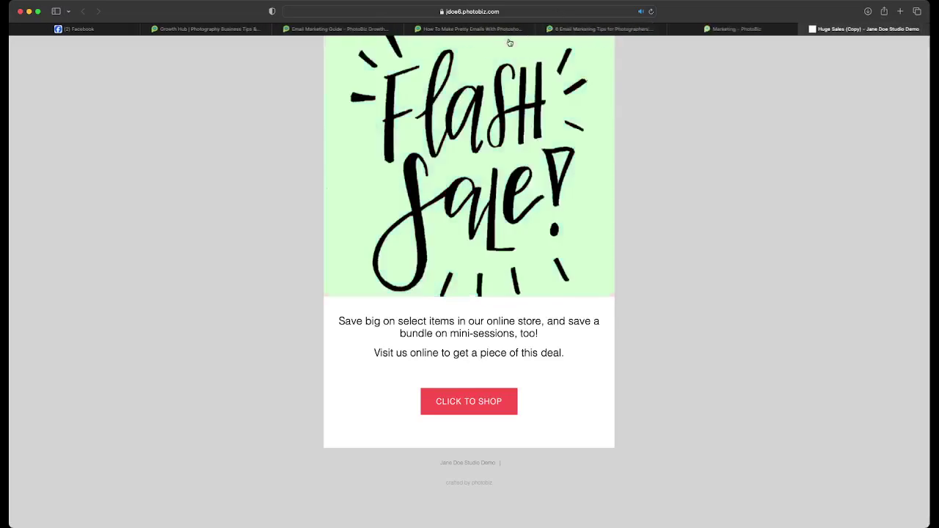
click(715, 29)
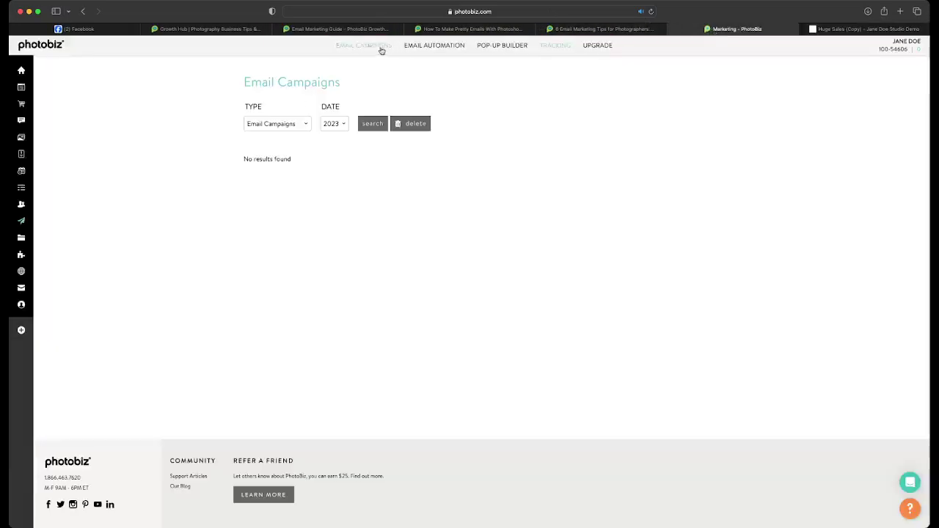
- Open Huge Sales (Copy) from Email Campaigns and enter the recipient's e-mail in the test form
click(360, 45)
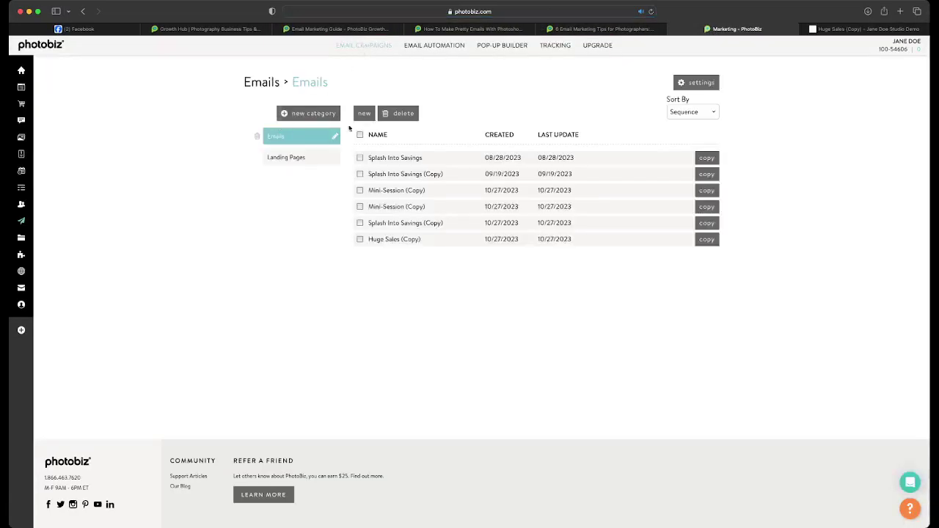
click(387, 239)
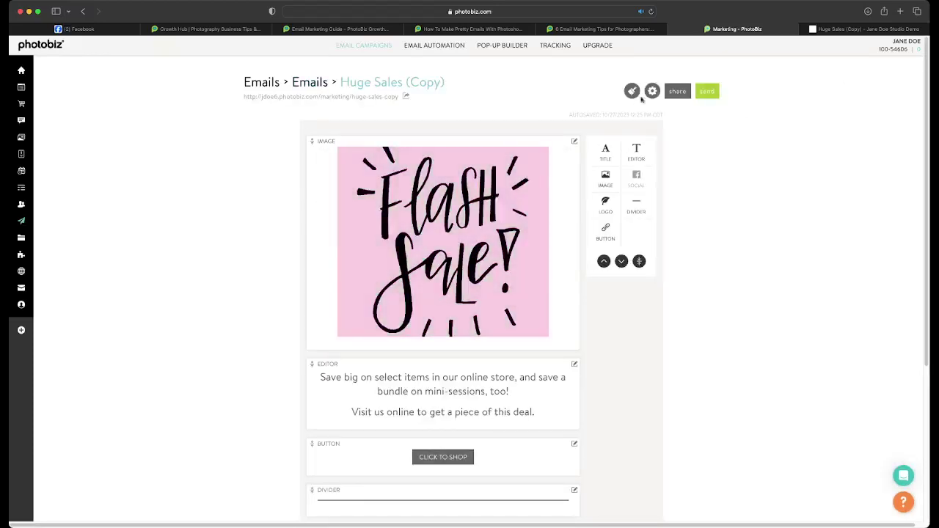
click(704, 96)
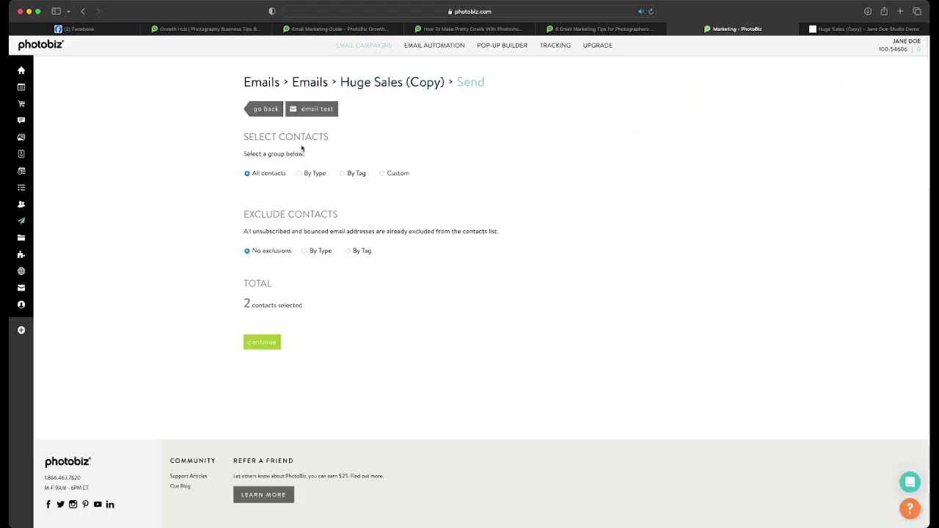
click(313, 110)
click(383, 180)
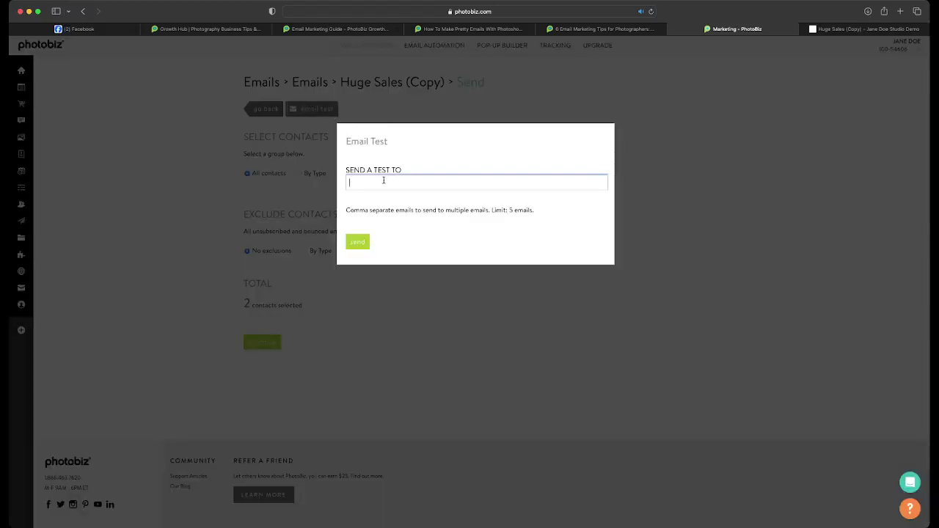
- Send the Huge Sales (Copy) test, check its Flash Sale header in Gmail, then close Gmail
click(364, 242)
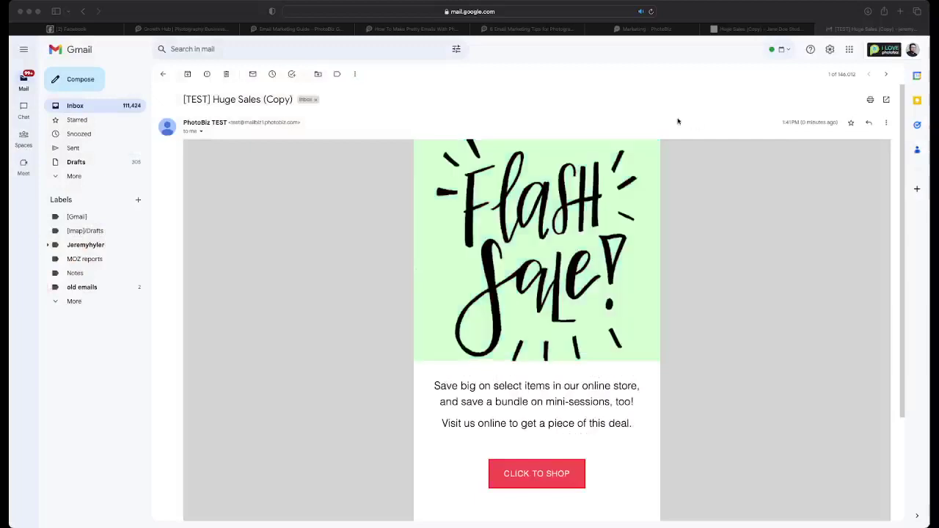
scroll(719, 151, down, 2)
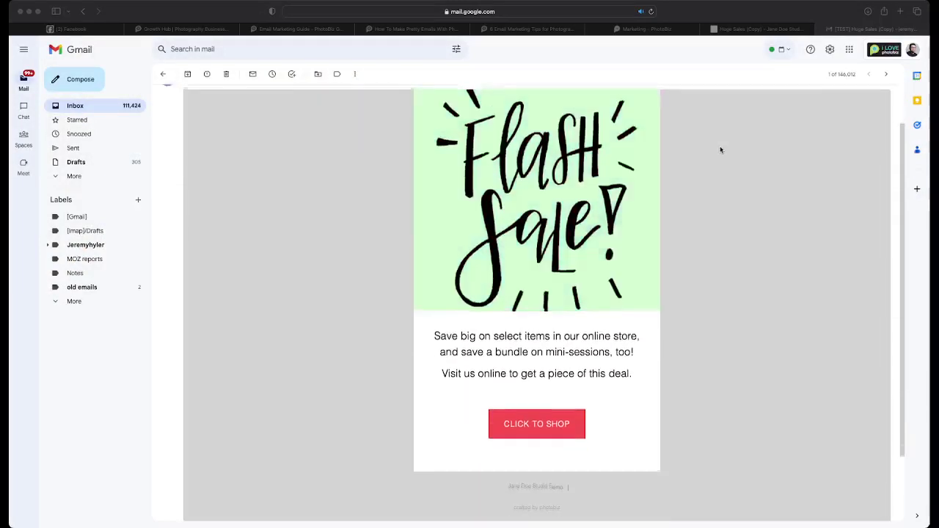
scroll(719, 150, up, 1)
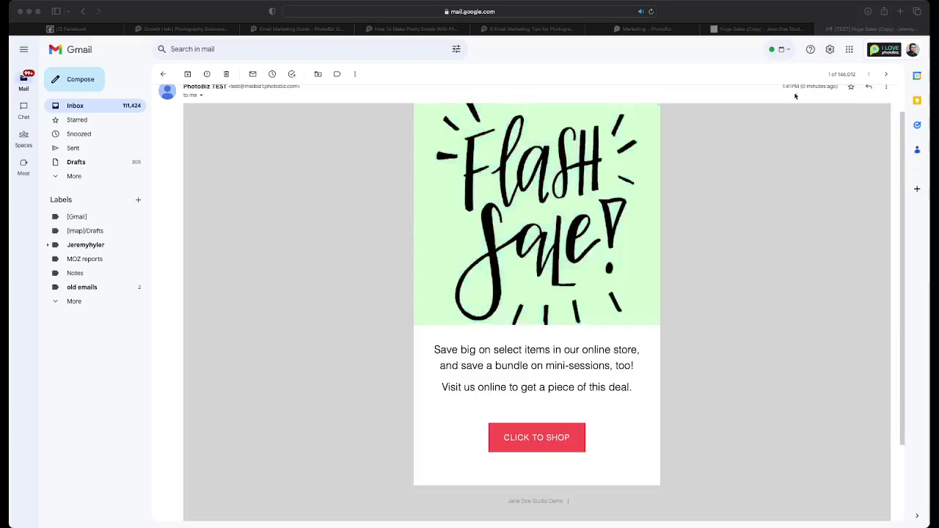
click(820, 28)
click(583, 13)
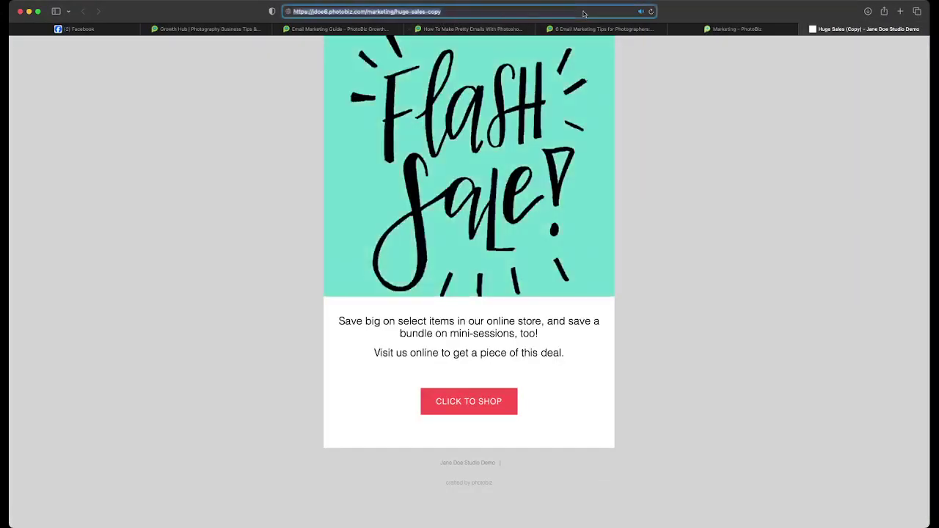
- Go to the Growth Hub blog, filter to Marketing, and open the ChatGPT tips article for photographers
key(BackSpace)
text(blog.photobiz.com)
key(Return)
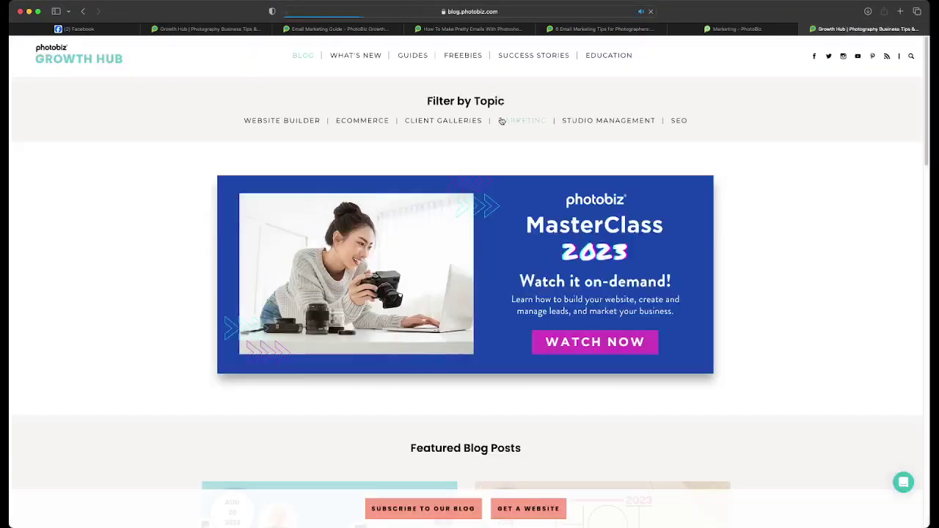
click(521, 122)
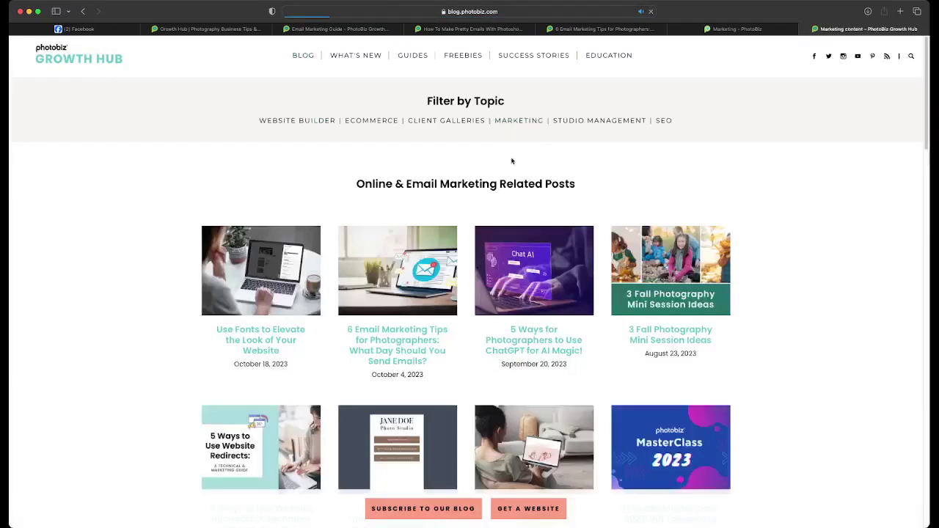
click(536, 248)
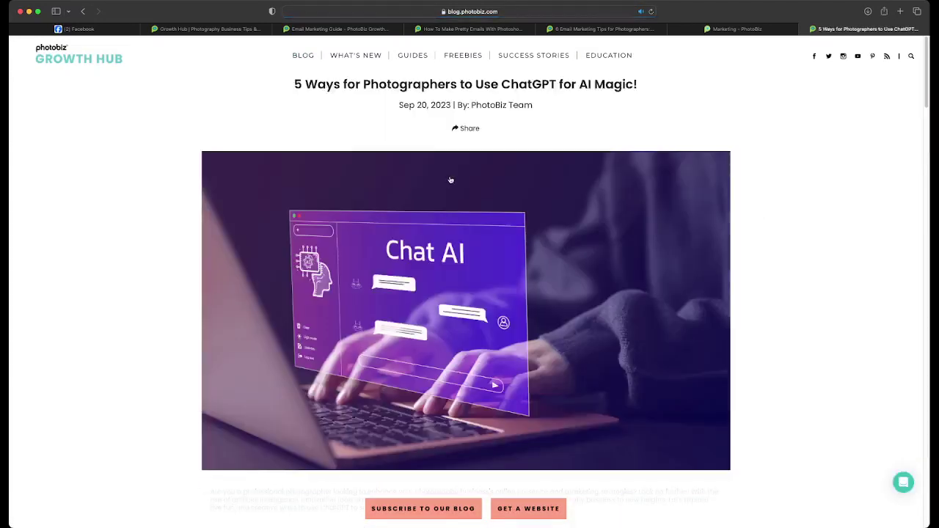
- Read into the ChatGPT article and view the enlarged headline-ideas photo
scroll(450, 180, down, 10)
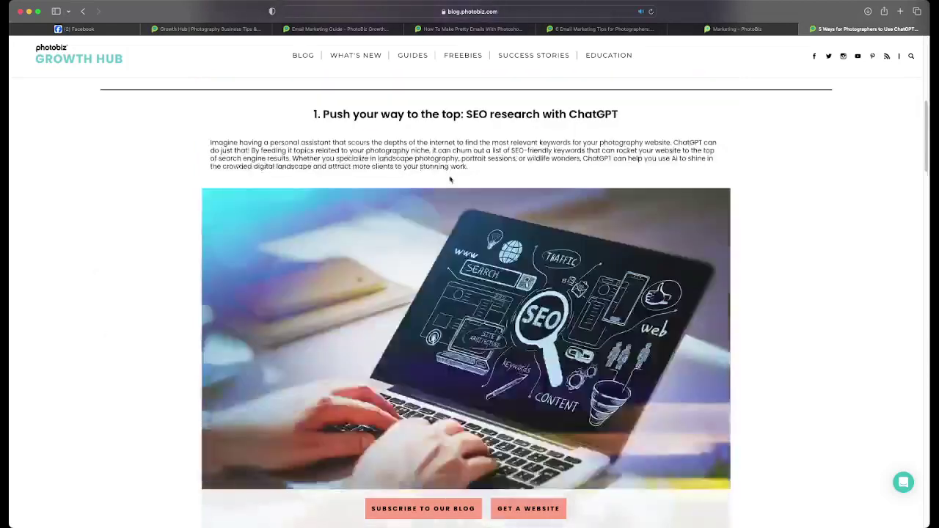
scroll(451, 180, down, 5)
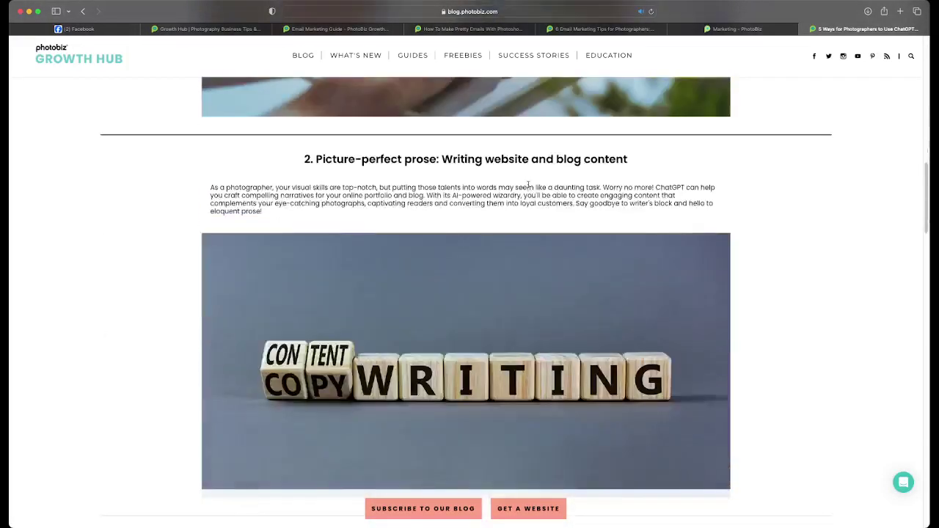
scroll(482, 176, down, 6)
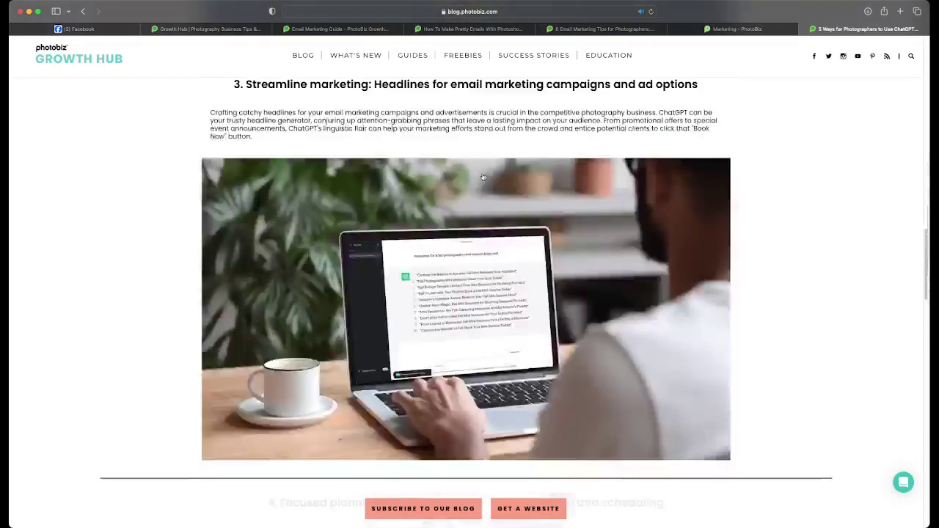
scroll(356, 169, up, 1)
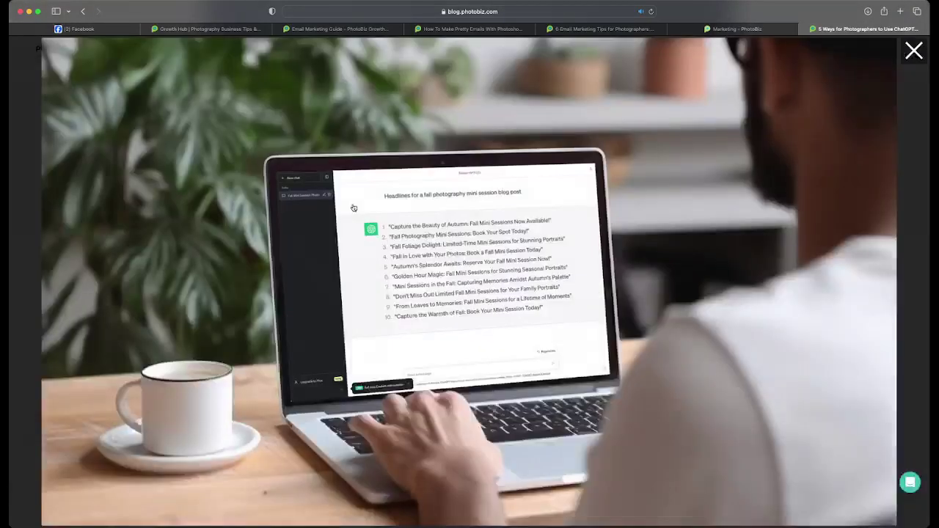
click(355, 208)
click(906, 47)
- Read the rest of the ChatGPT article and return to the blog home page
scroll(564, 137, down, 8)
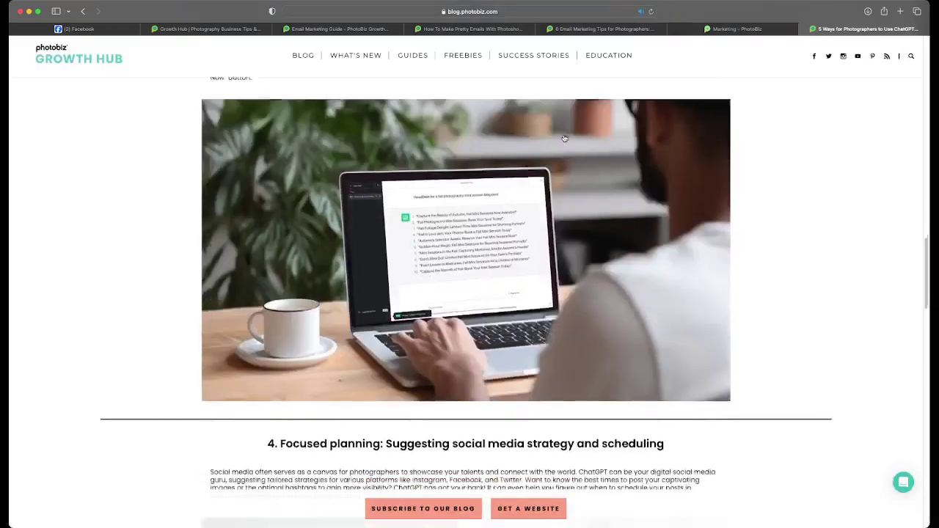
scroll(564, 138, down, 10)
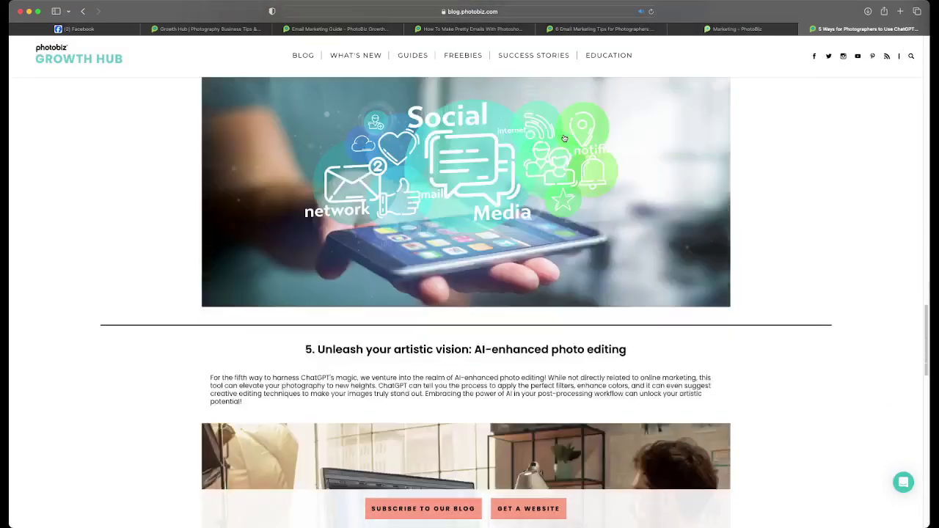
scroll(565, 138, down, 4)
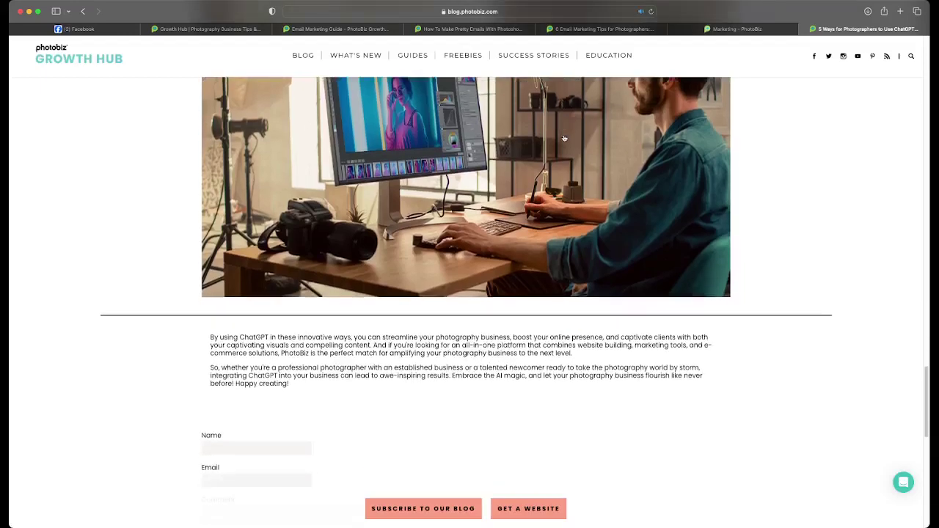
scroll(565, 138, up, 15)
scroll(564, 138, up, 20)
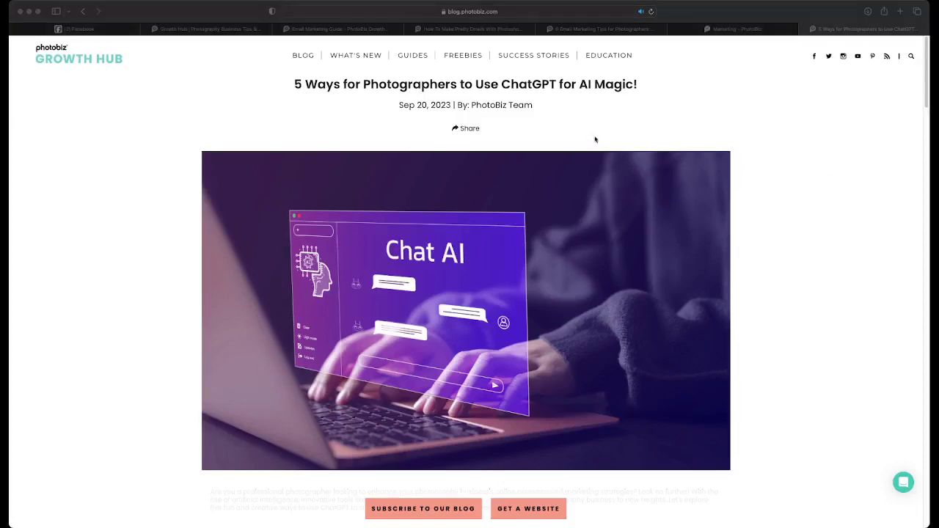
scroll(563, 137, down, 5)
scroll(563, 137, down, 11)
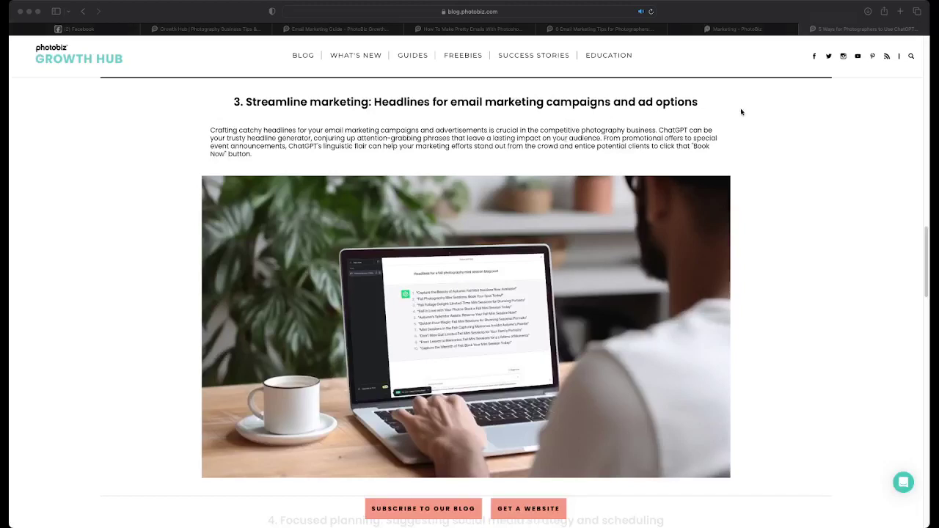
click(301, 56)
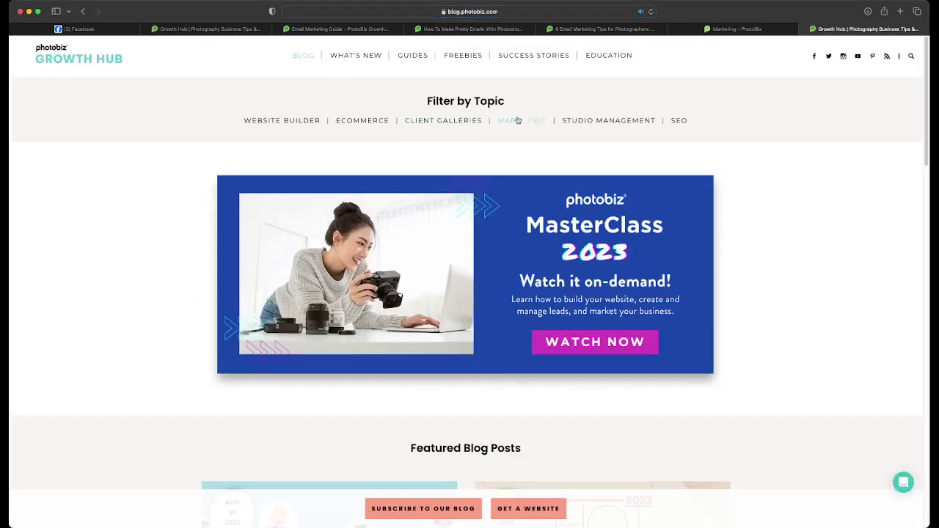
- Filter the blog to Marketing and browse down to the December 2021 'PhotoBiz 2021 Highlights' post
click(521, 124)
scroll(525, 124, down, 2)
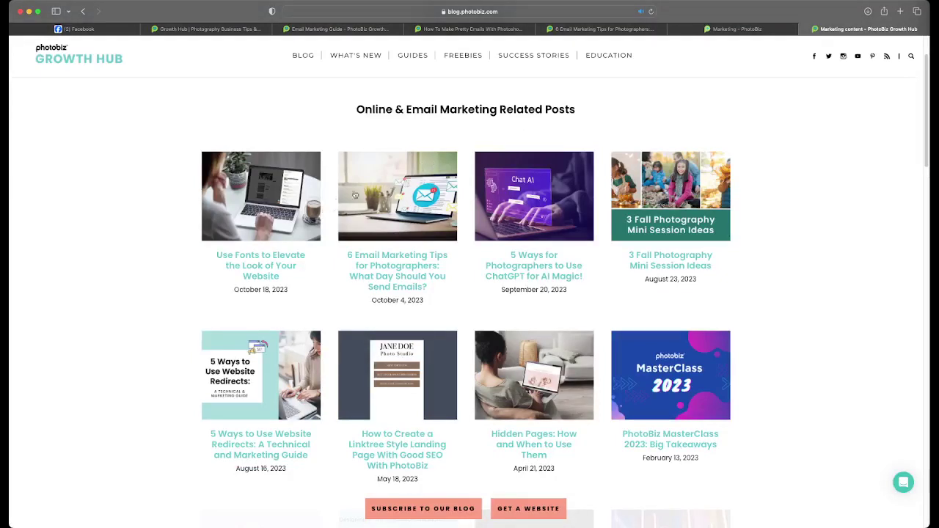
scroll(399, 209, down, 1)
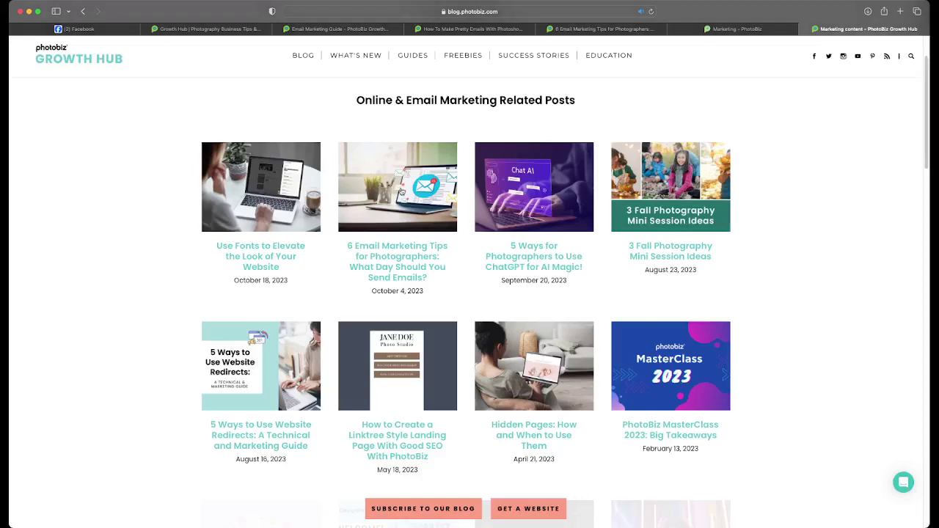
scroll(398, 189, down, 3)
scroll(505, 209, down, 5)
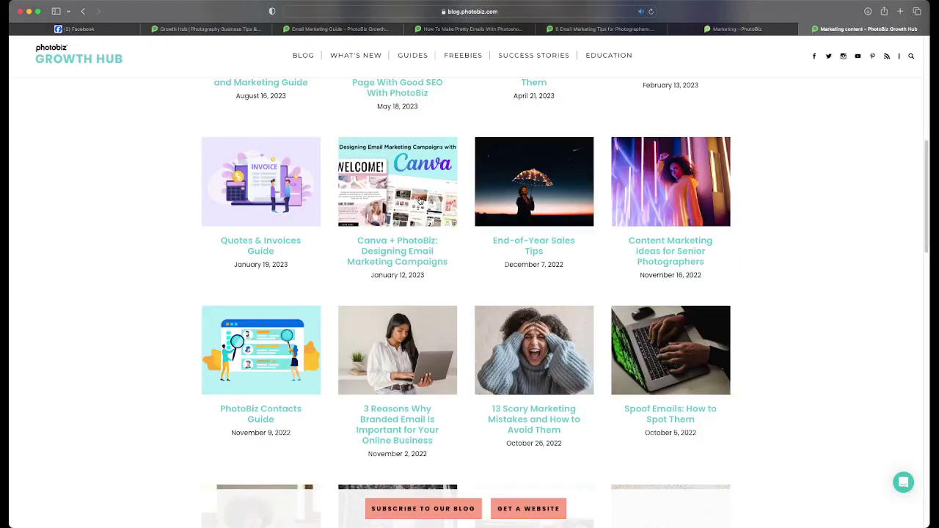
scroll(421, 201, down, 3)
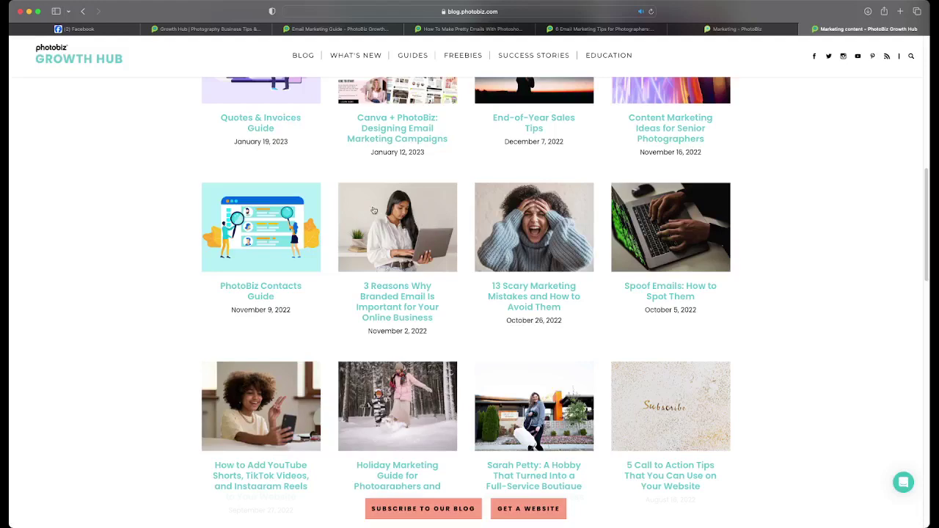
scroll(363, 249, down, 3)
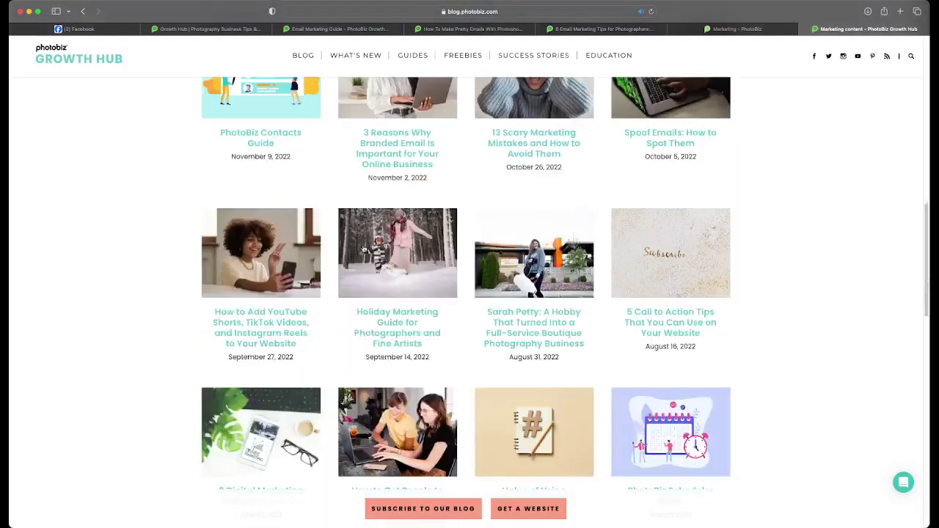
scroll(363, 250, down, 1)
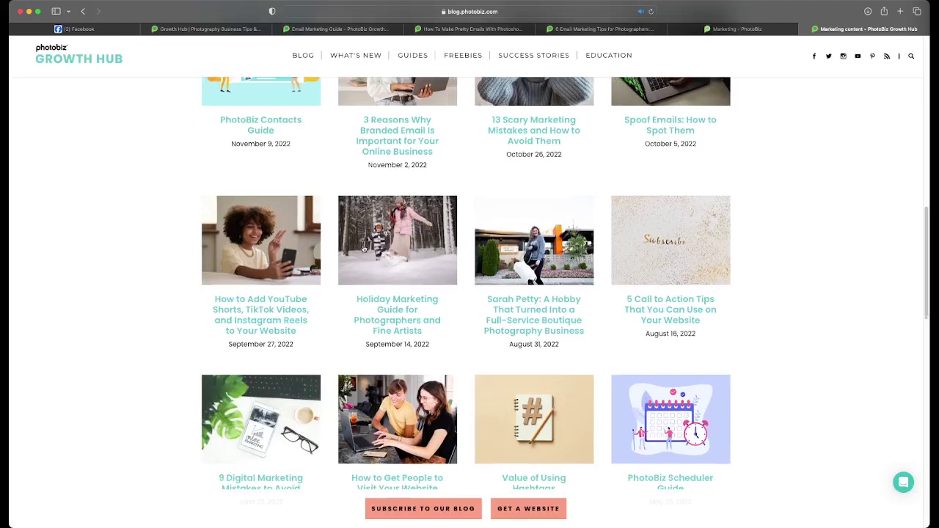
scroll(364, 249, down, 2)
scroll(363, 250, down, 2)
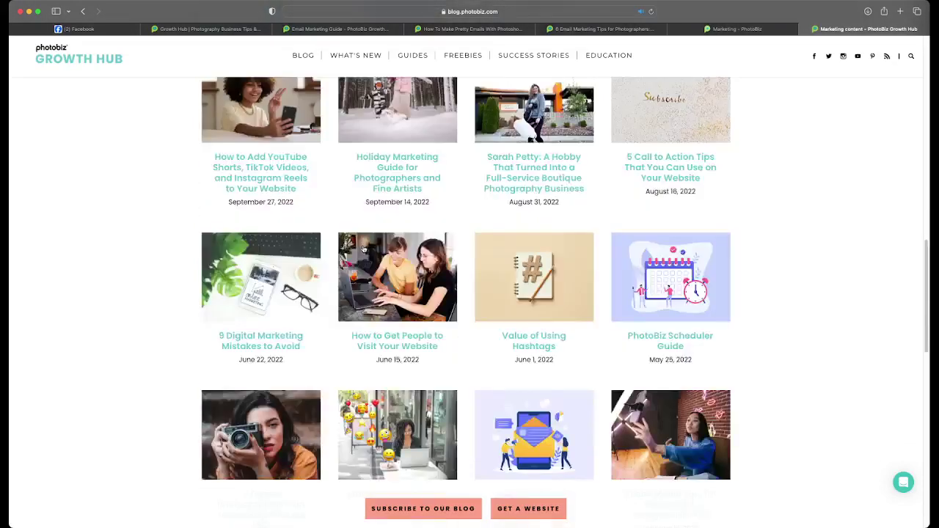
scroll(363, 249, down, 4)
scroll(364, 250, down, 2)
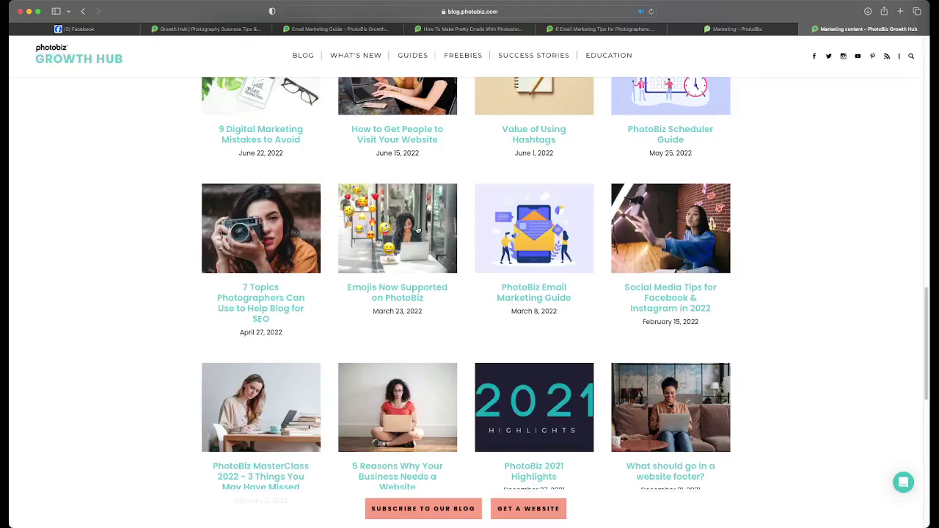
- Open and read through the 'Emojis Now Supported on PhotoBiz' post
click(414, 229)
scroll(411, 241, down, 6)
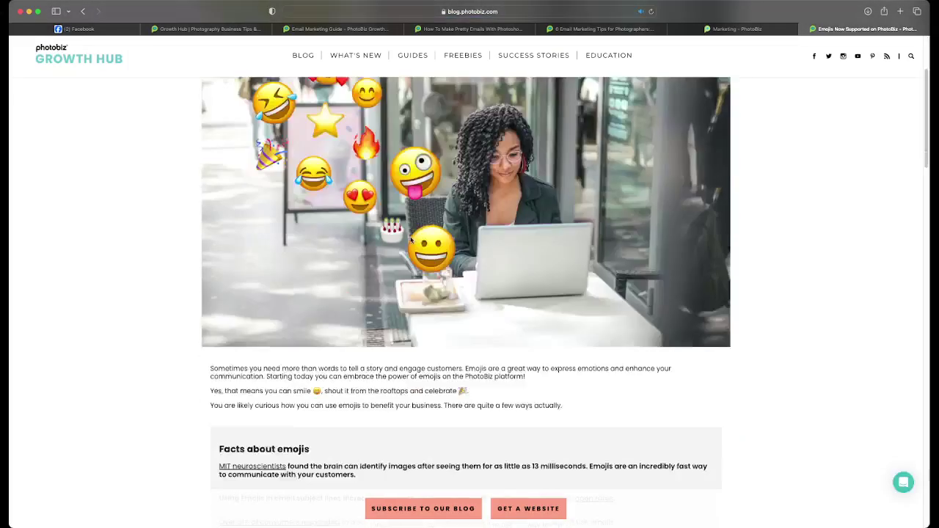
scroll(491, 310, down, 5)
scroll(491, 309, down, 15)
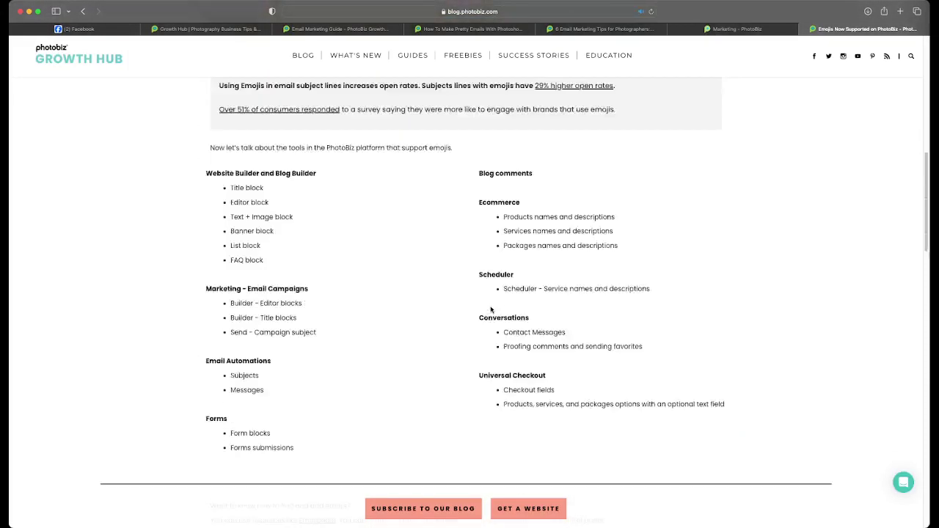
scroll(491, 309, down, 5)
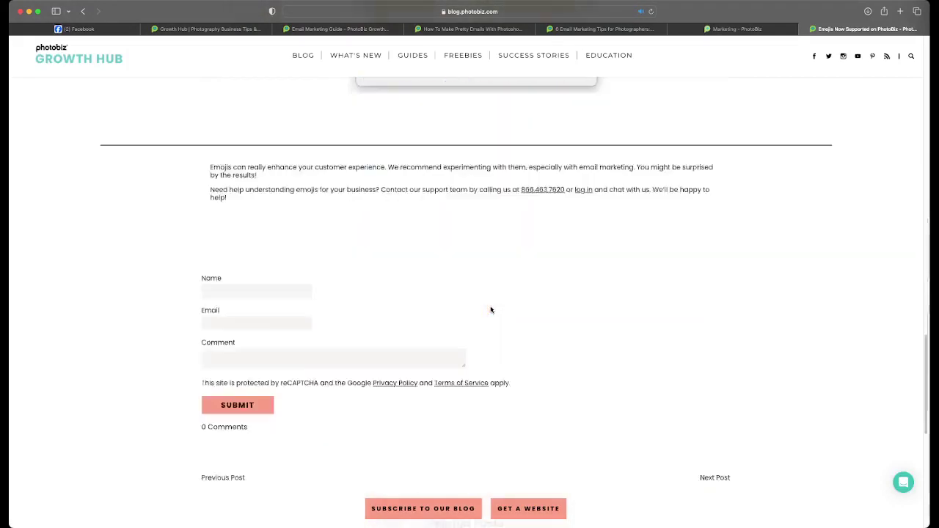
scroll(491, 308, up, 10)
- Go back to the Marketing listing and open the 'PhotoBiz Email Marketing Guide' post
click(83, 12)
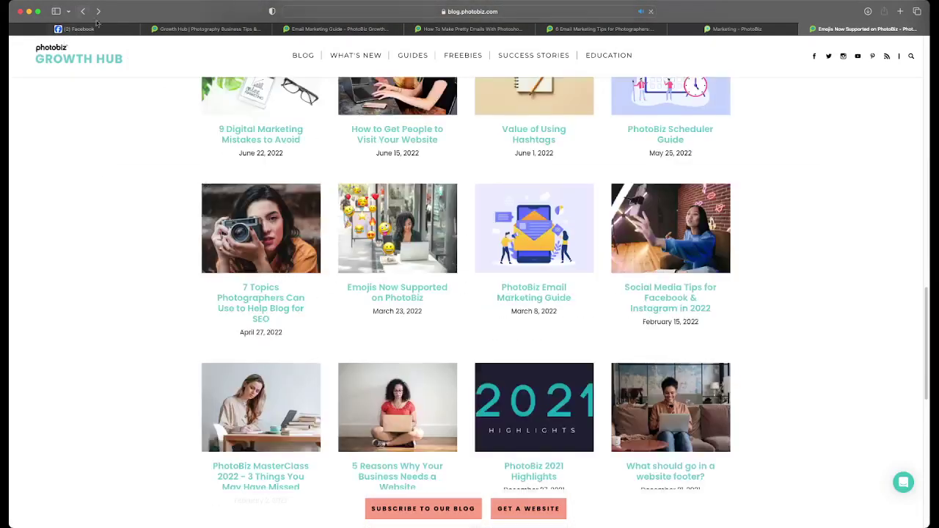
scroll(453, 280, up, 1)
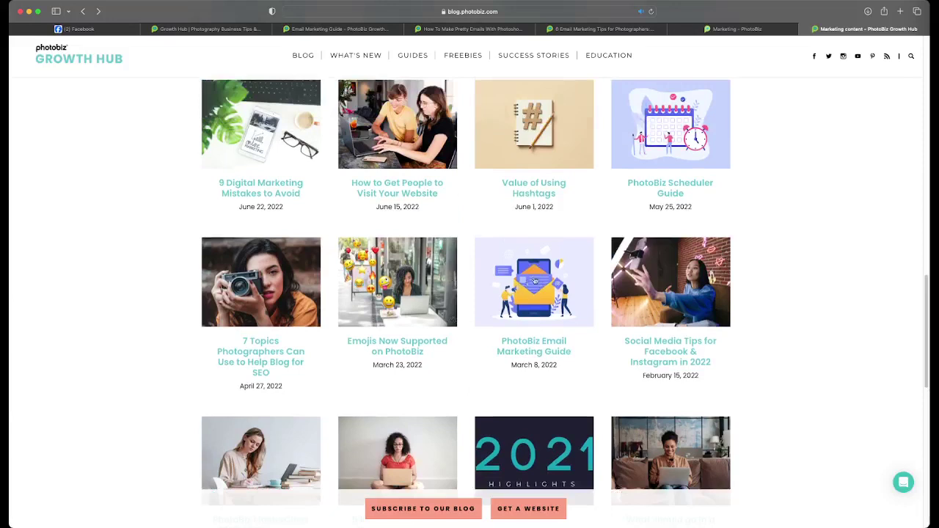
click(531, 263)
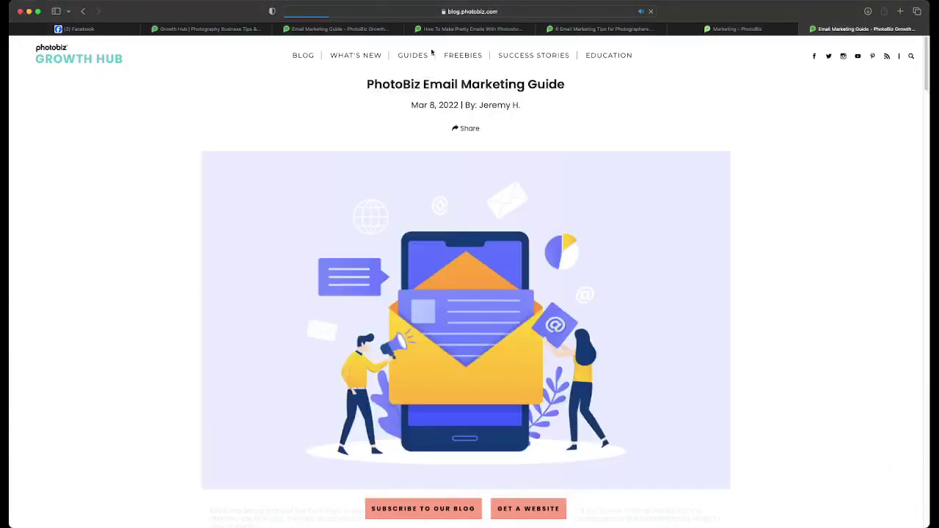
- Leave the Email Marketing Guide for the Huge Sales (Copy) Send page in the Marketing - PhotoBiz tab
click(375, 11)
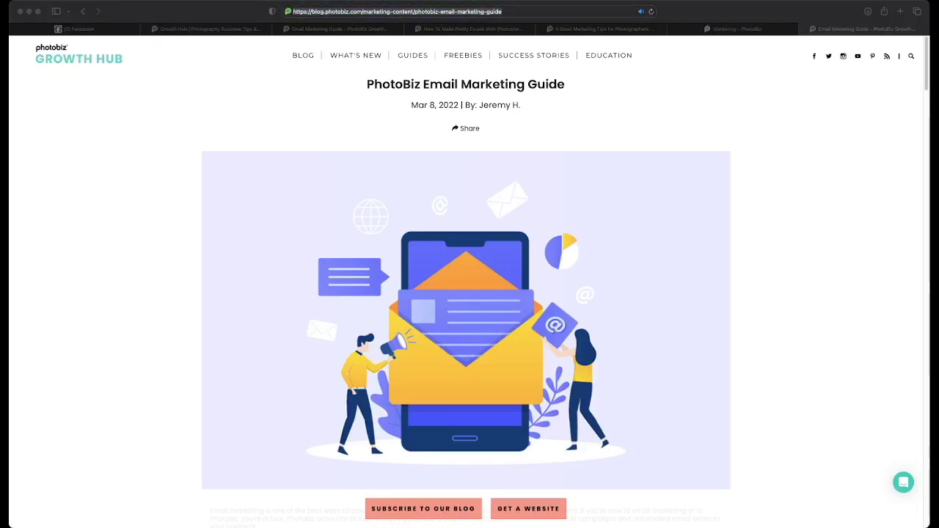
click(677, 136)
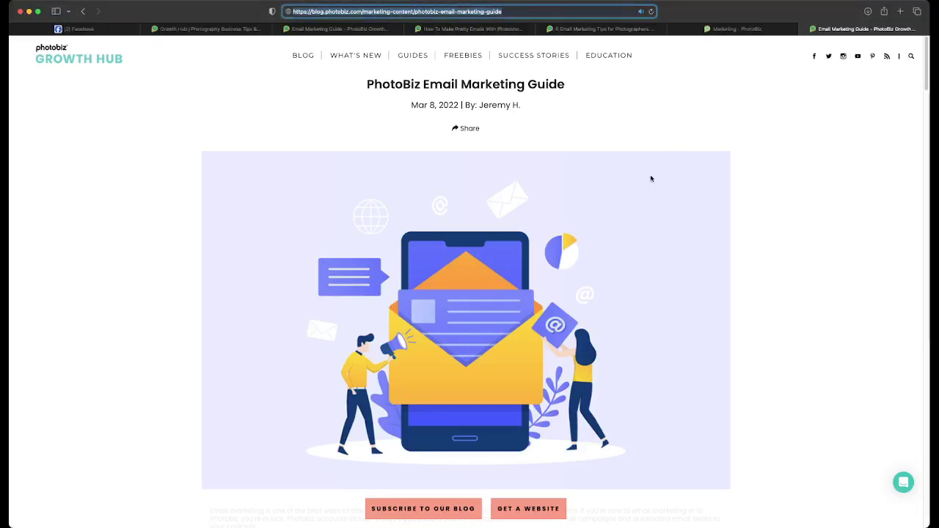
click(736, 28)
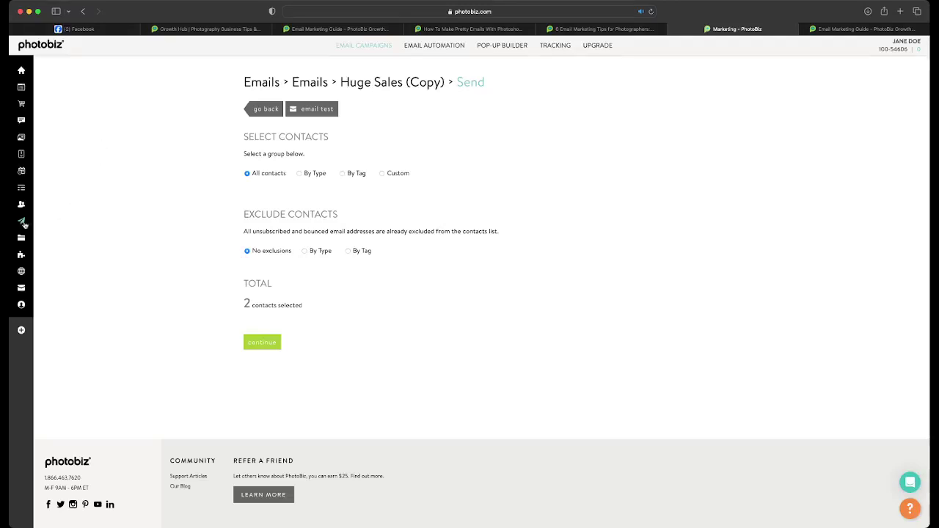
- Return to the 'Email Marketing Guide - PhotoBiz Growth Hub' tab
mouse_move(25, 225)
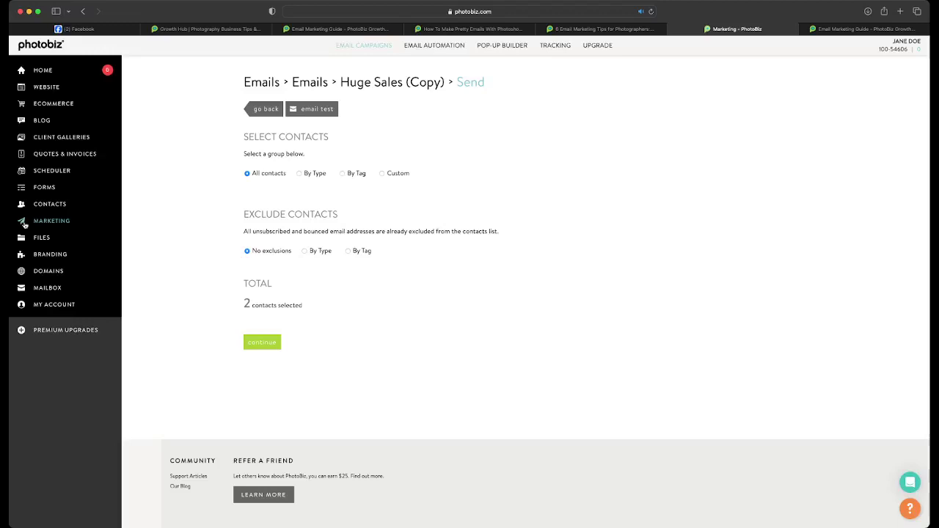
click(864, 29)
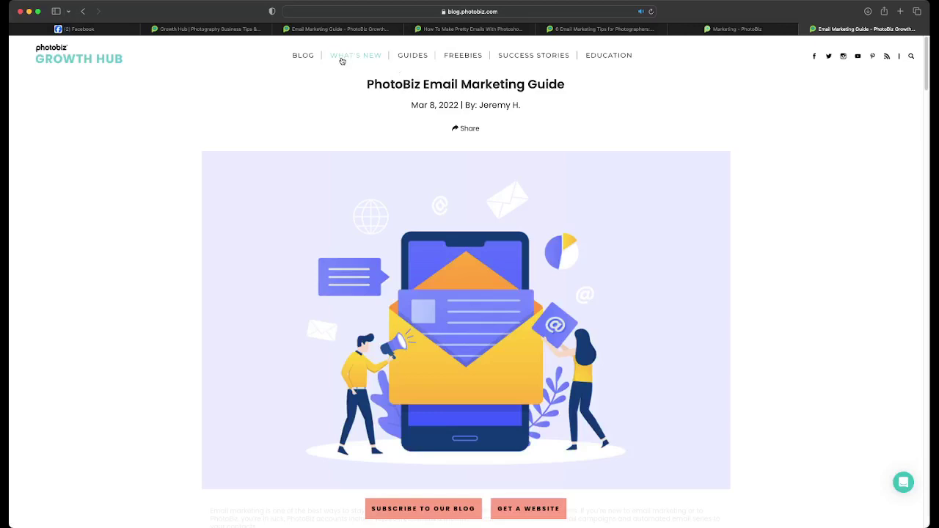
- From the blog home's recent posts, open the 'What's New - October 2023' post
click(302, 59)
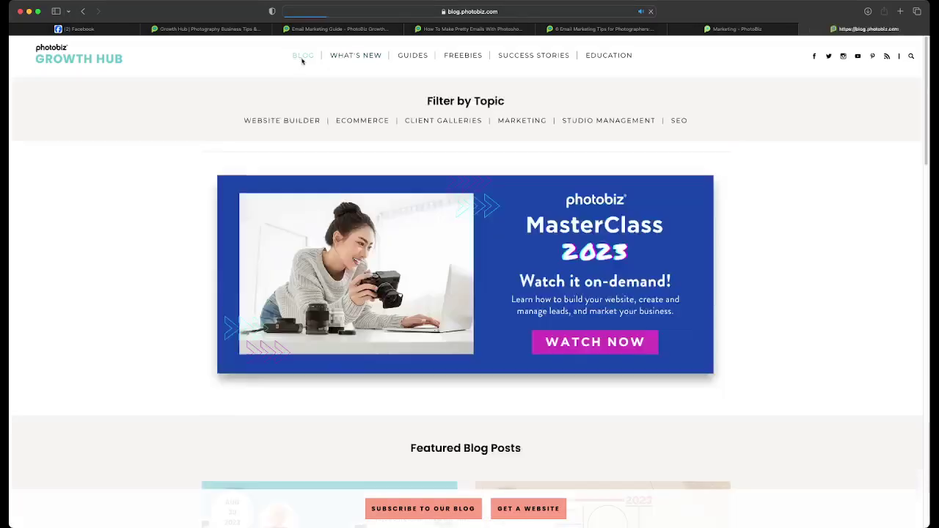
scroll(282, 173, down, 2)
scroll(282, 173, down, 10)
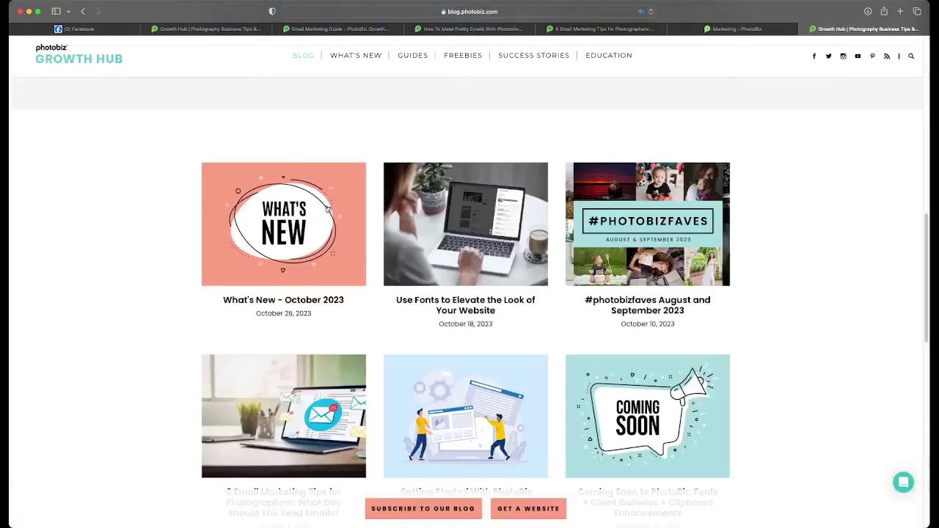
click(282, 229)
scroll(281, 229, down, 6)
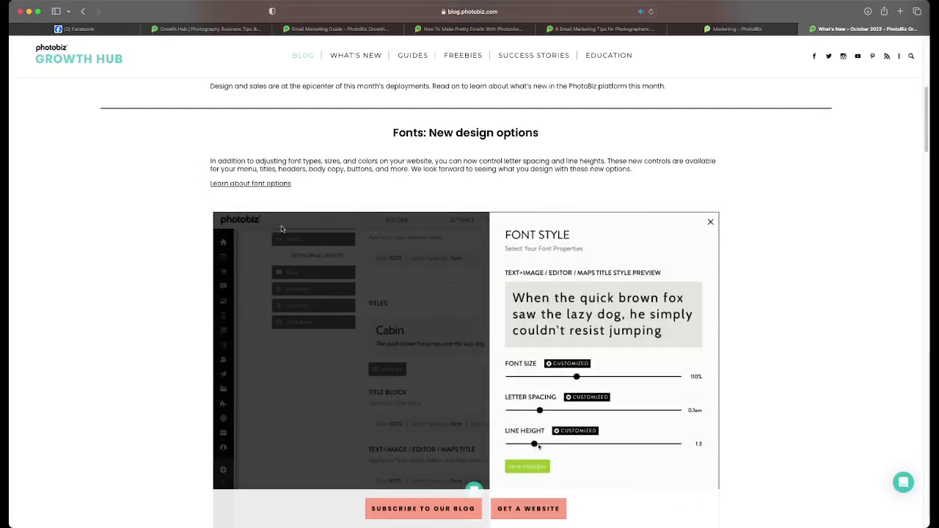
scroll(282, 229, down, 1)
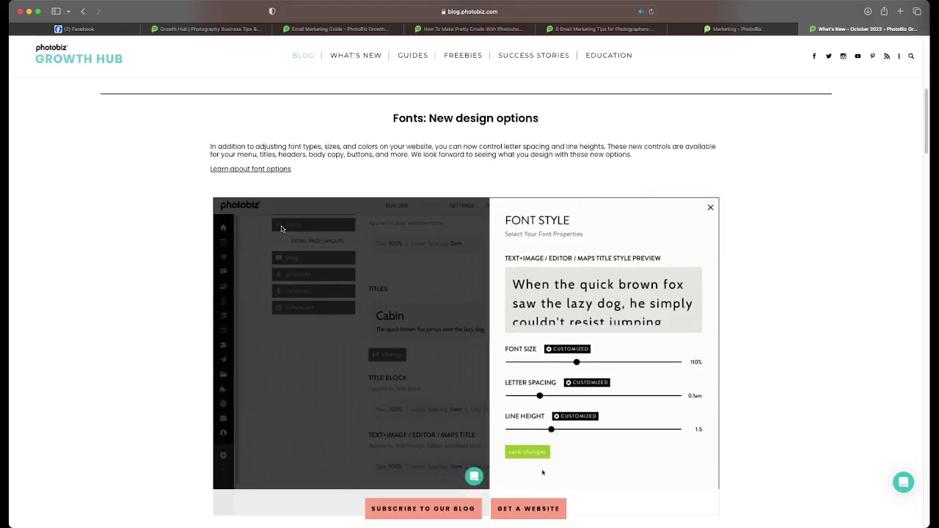
scroll(281, 229, down, 2)
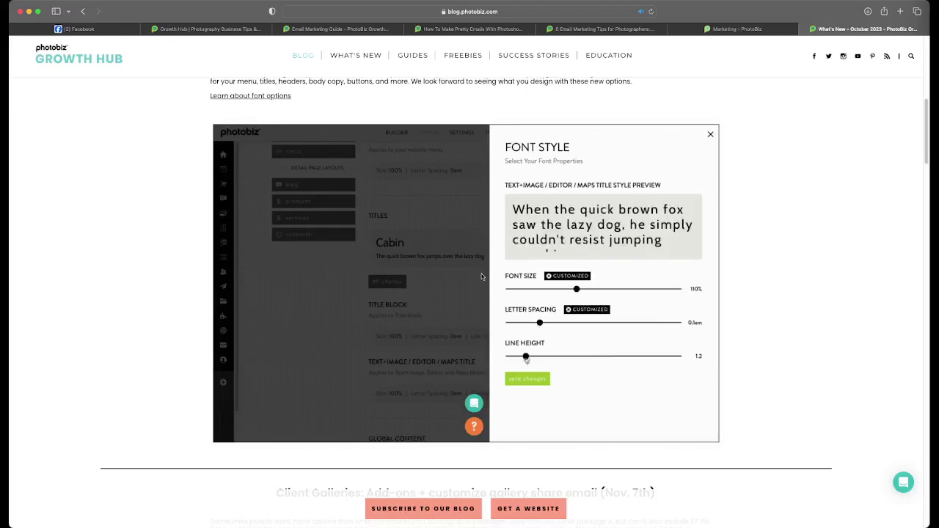
scroll(481, 276, down, 10)
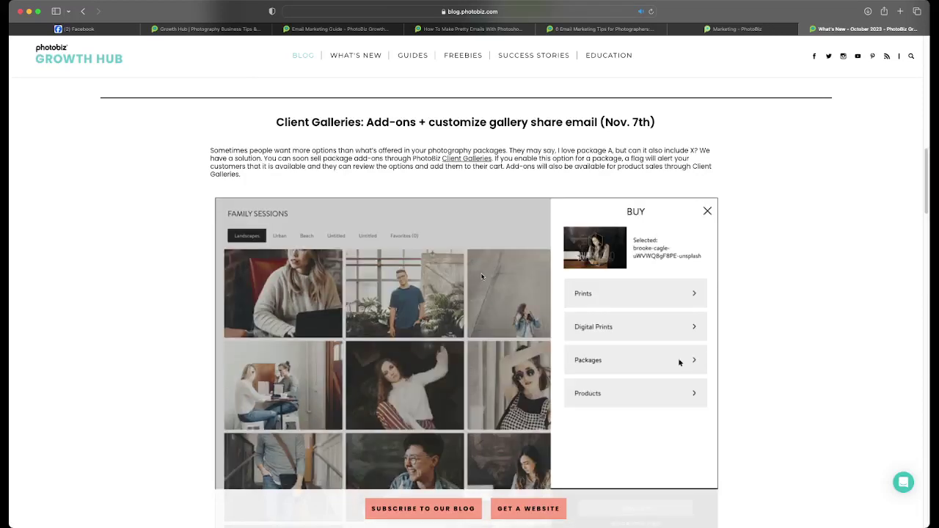
scroll(476, 291, down, 1)
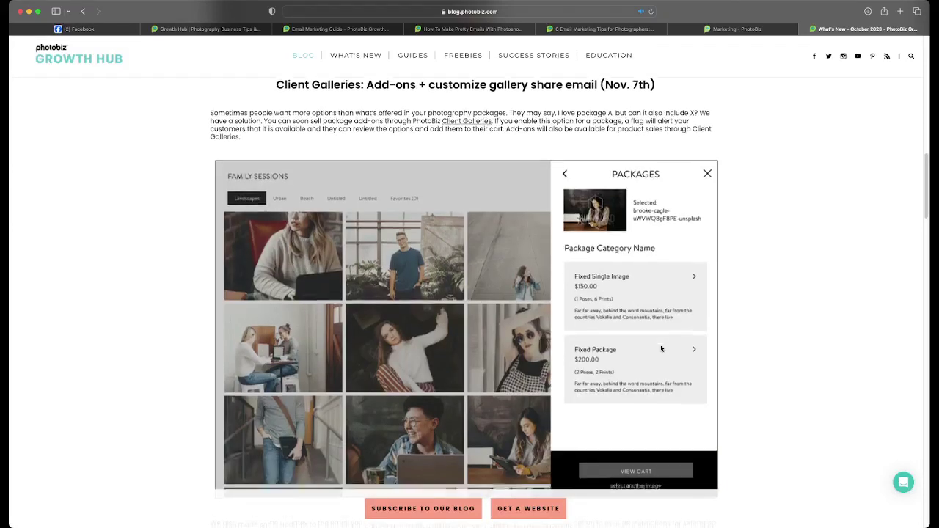
scroll(661, 348, down, 1)
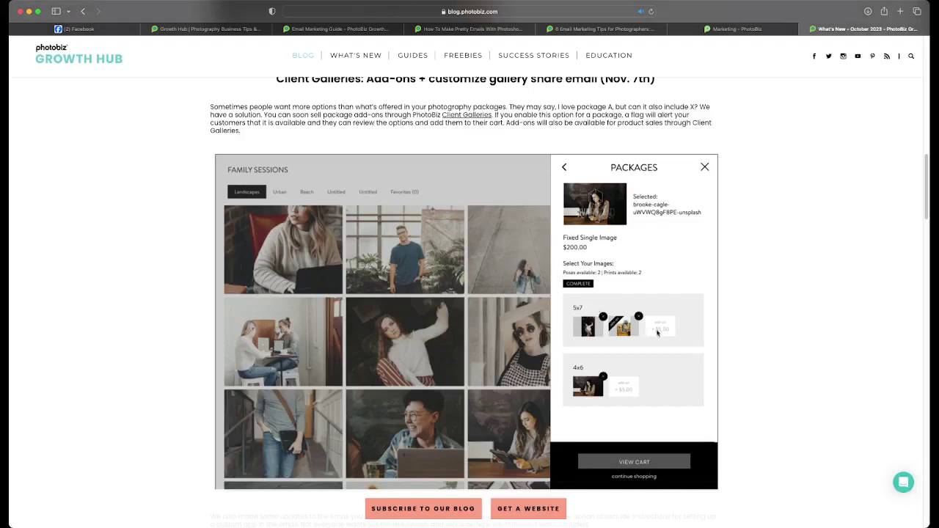
scroll(649, 342, down, 10)
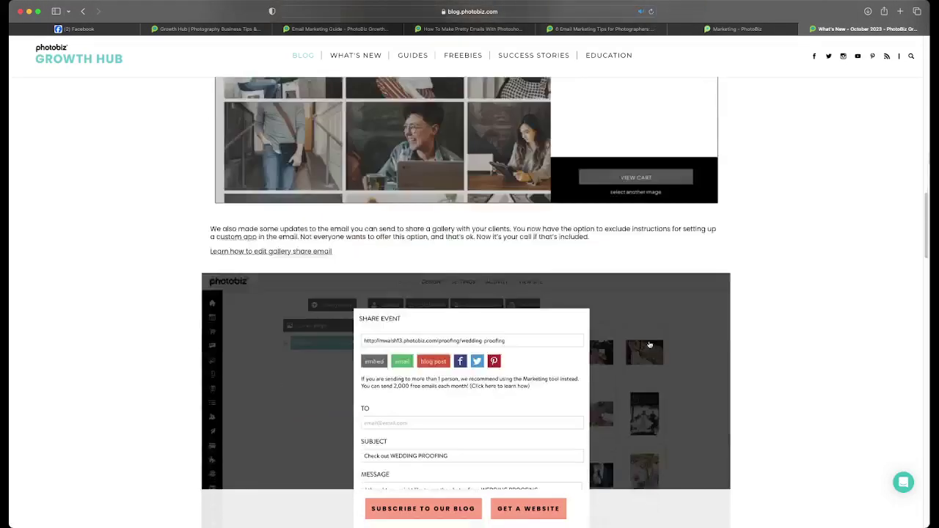
scroll(650, 344, down, 7)
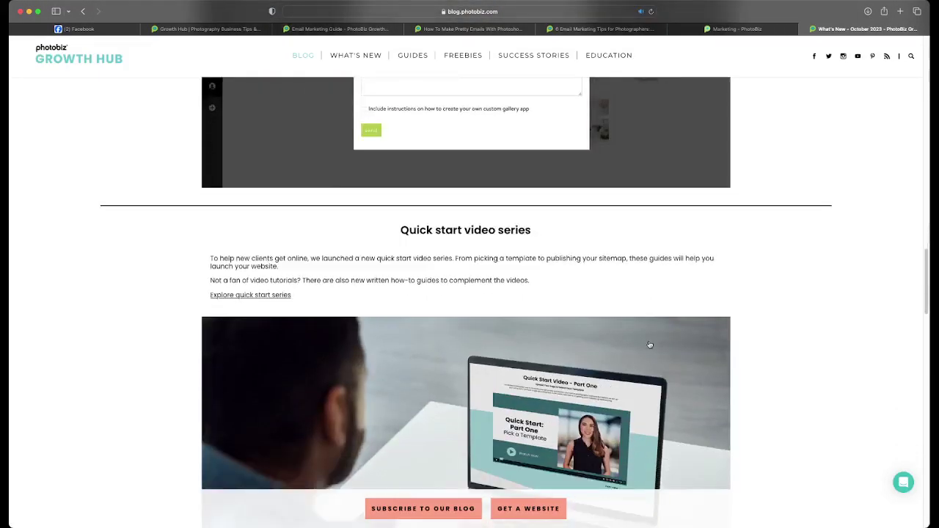
scroll(650, 344, down, 1)
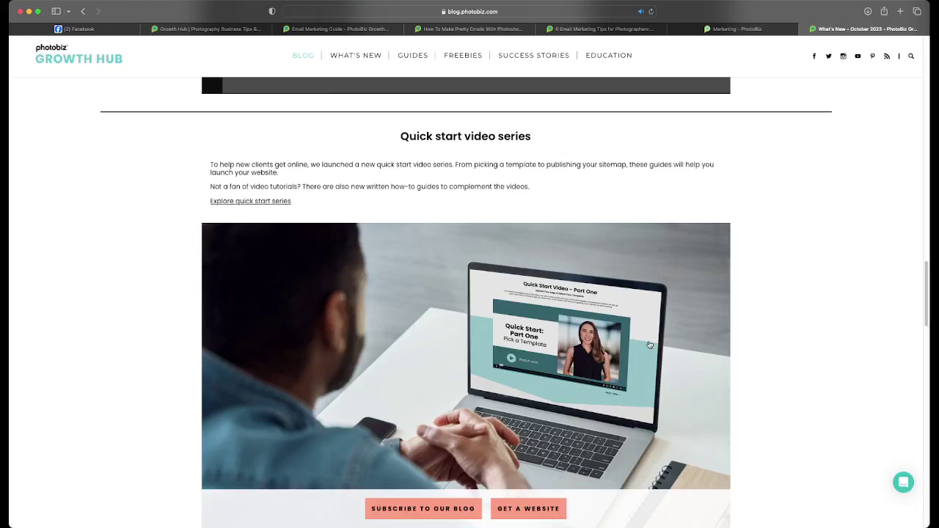
scroll(629, 356, down, 1)
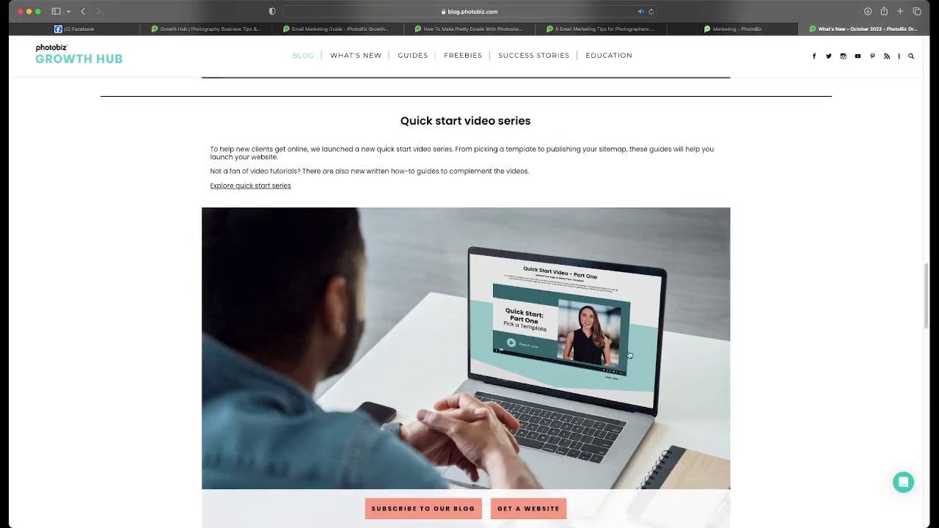
scroll(629, 356, down, 2)
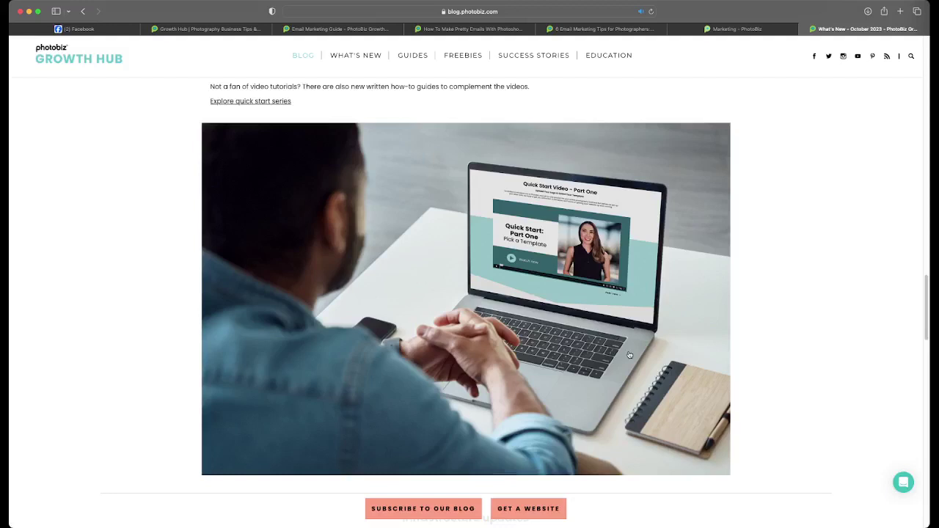
scroll(629, 356, down, 7)
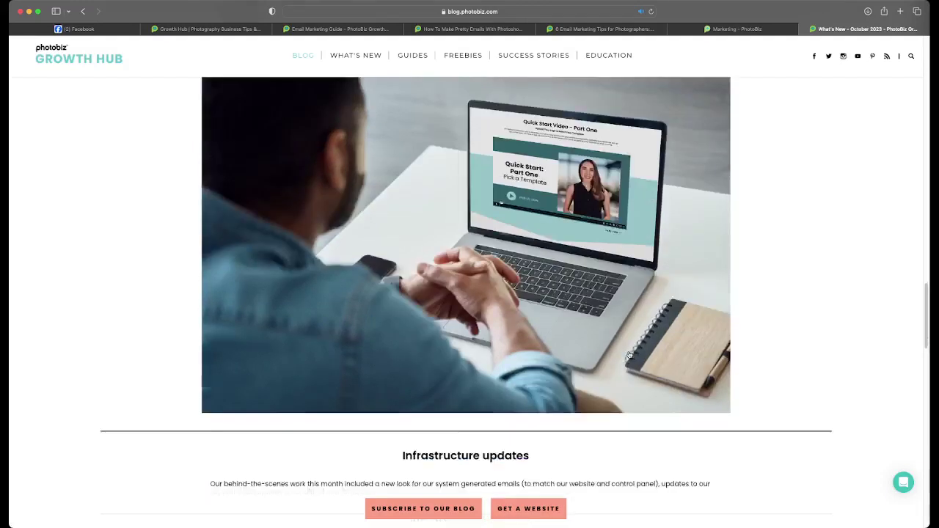
scroll(629, 354, down, 1)
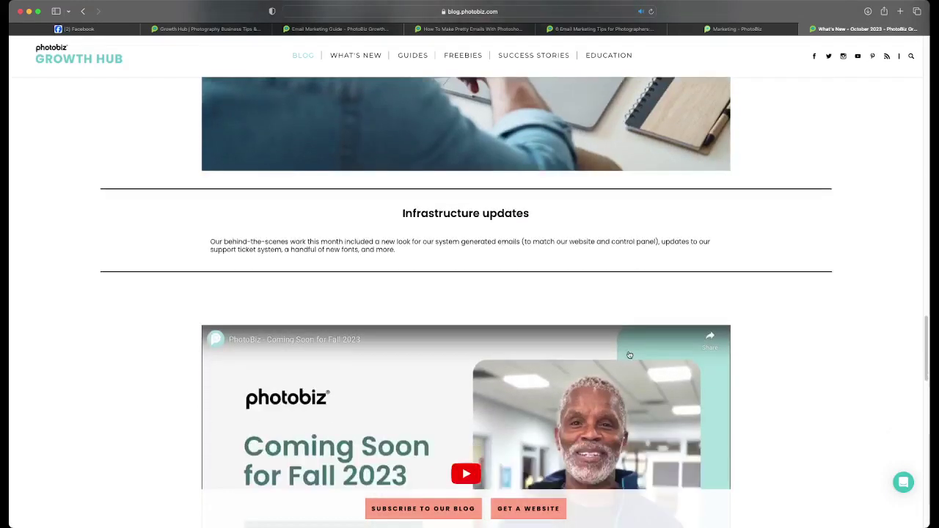
scroll(630, 356, down, 2)
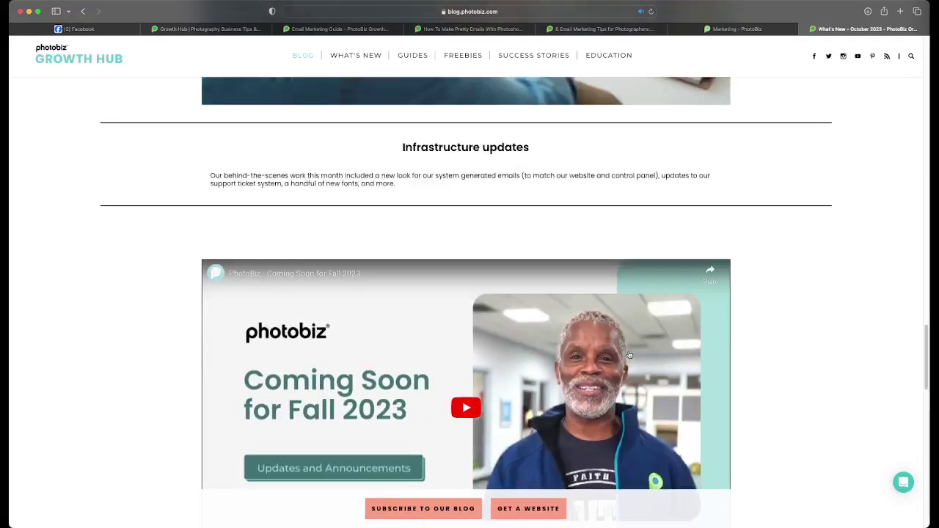
scroll(629, 356, down, 1)
scroll(629, 355, down, 3)
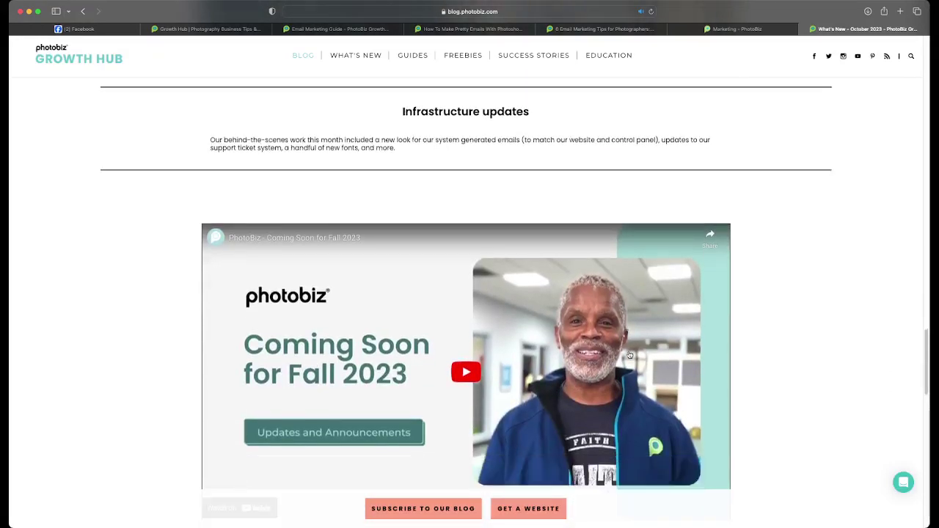
scroll(630, 355, down, 1)
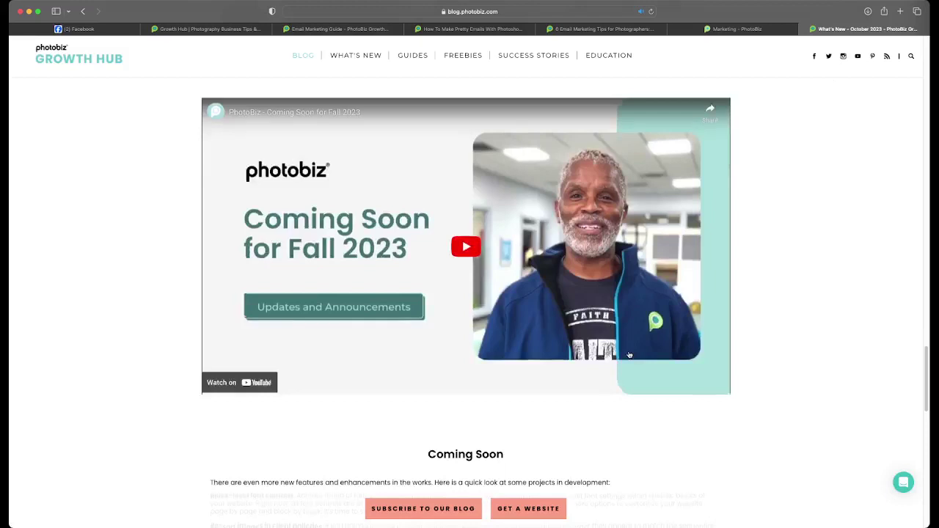
scroll(630, 355, down, 4)
scroll(629, 354, down, 3)
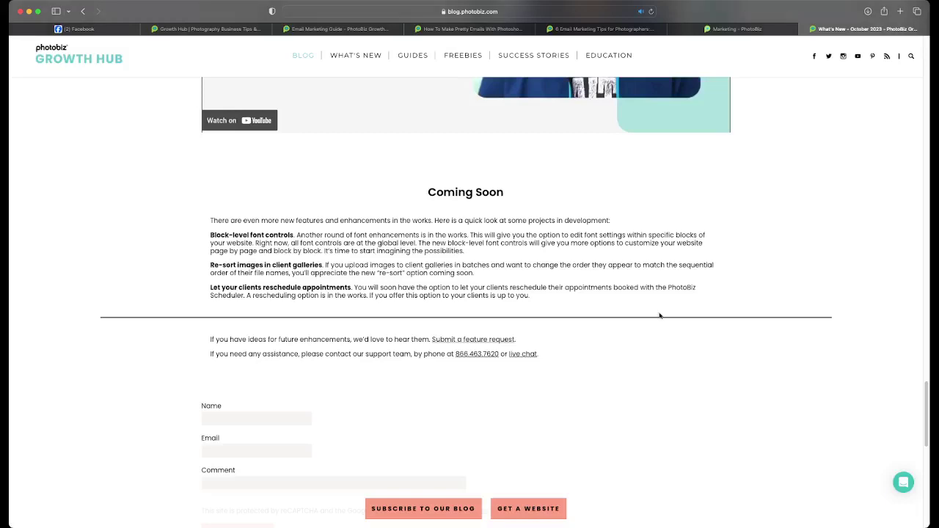
scroll(663, 312, up, 15)
scroll(663, 313, up, 10)
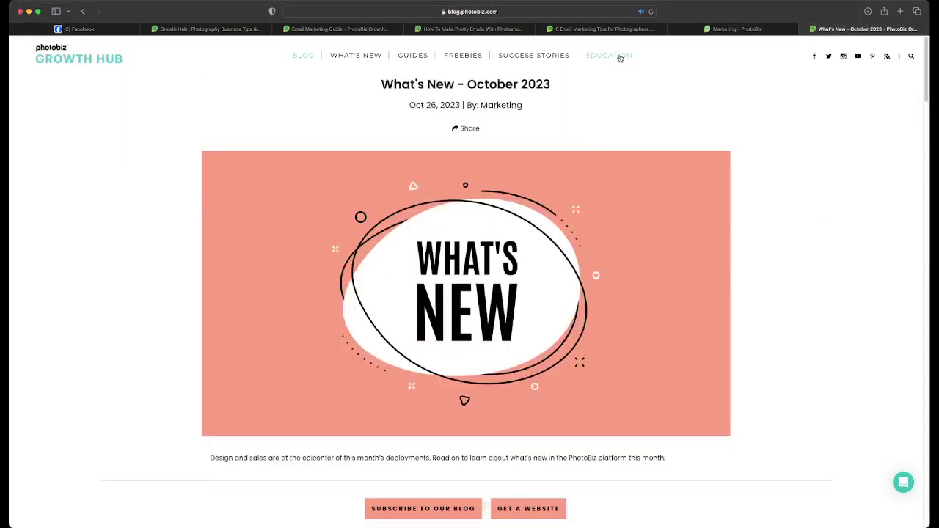
- View the What's New at PhotoBiz listing, then return to the blog home's recent-posts grid
click(355, 56)
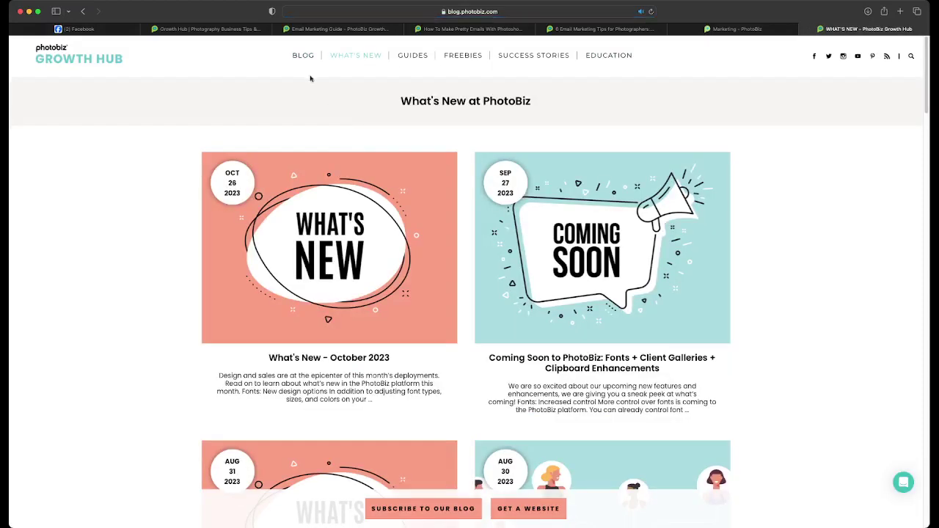
click(73, 59)
scroll(380, 153, down, 10)
scroll(381, 154, down, 5)
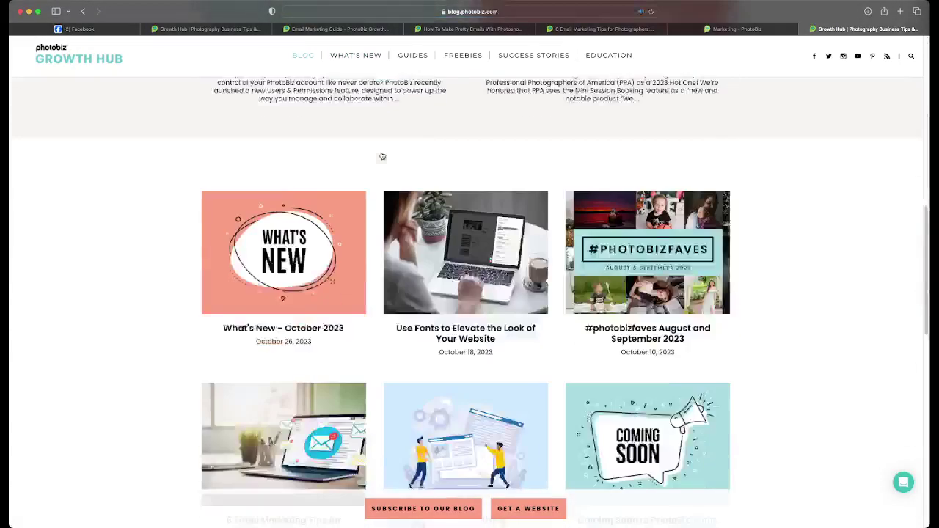